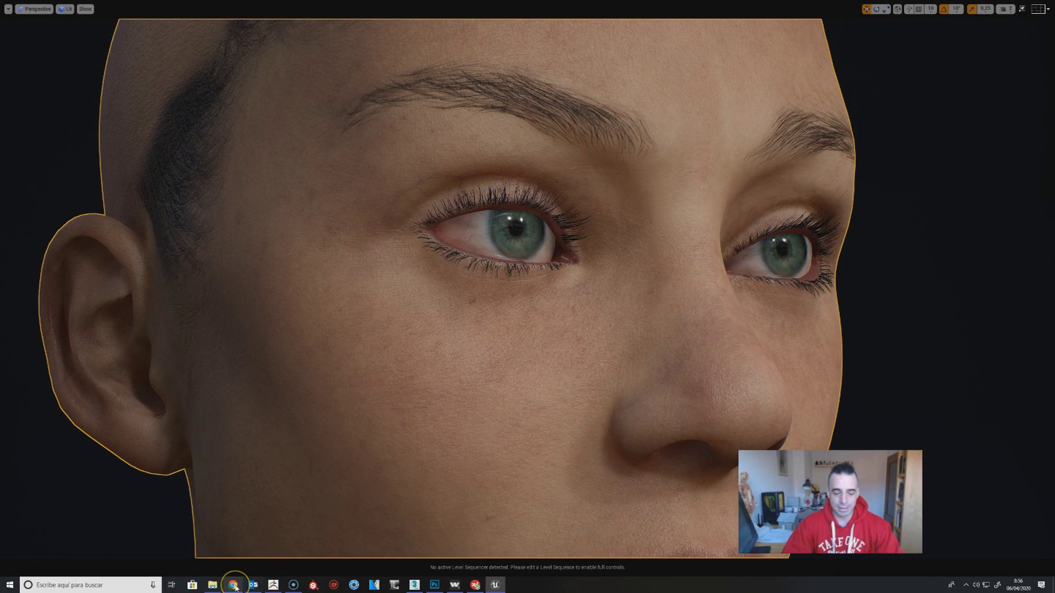
Switch to the Chrome browser and open youtube.com in a new tab.
{"action": "left_click", "coordinate": [236, 586]}
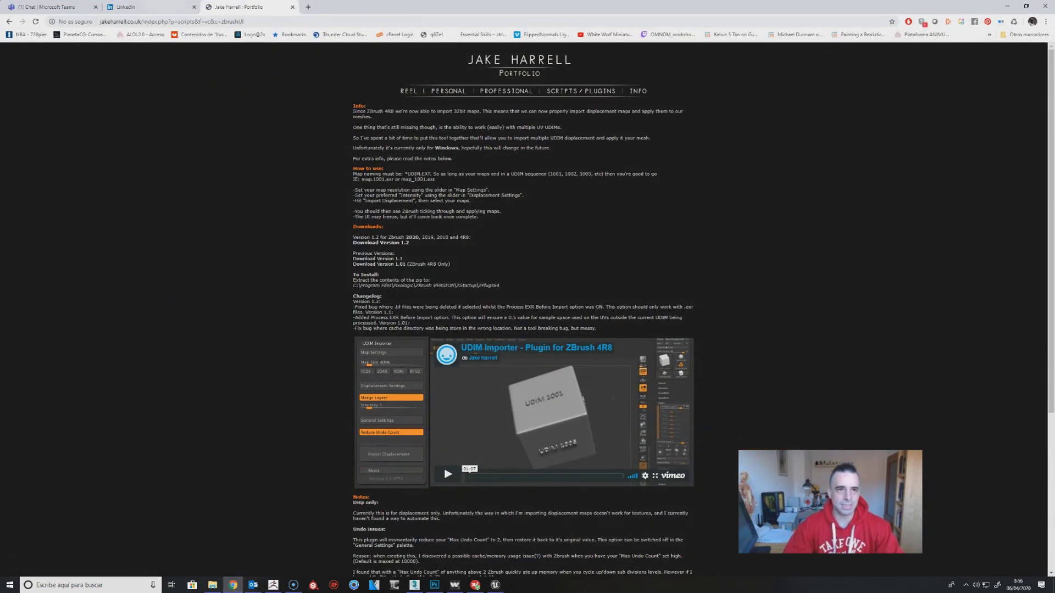
{"action": "left_click", "coordinate": [308, 7]}
{"action": "type", "text": "youtube.com"}
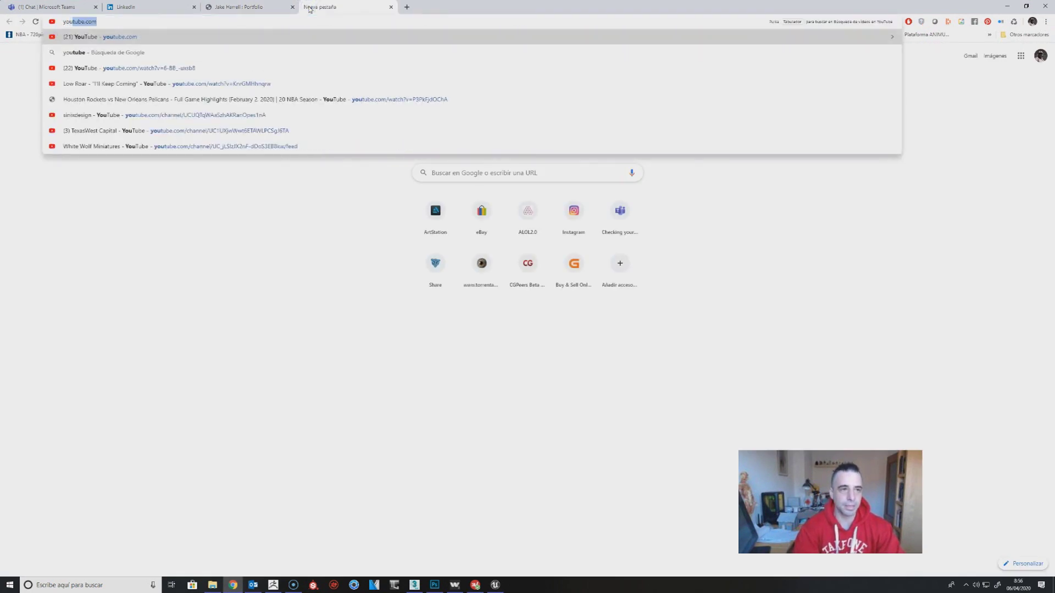
{"action": "key", "text": "Return"}
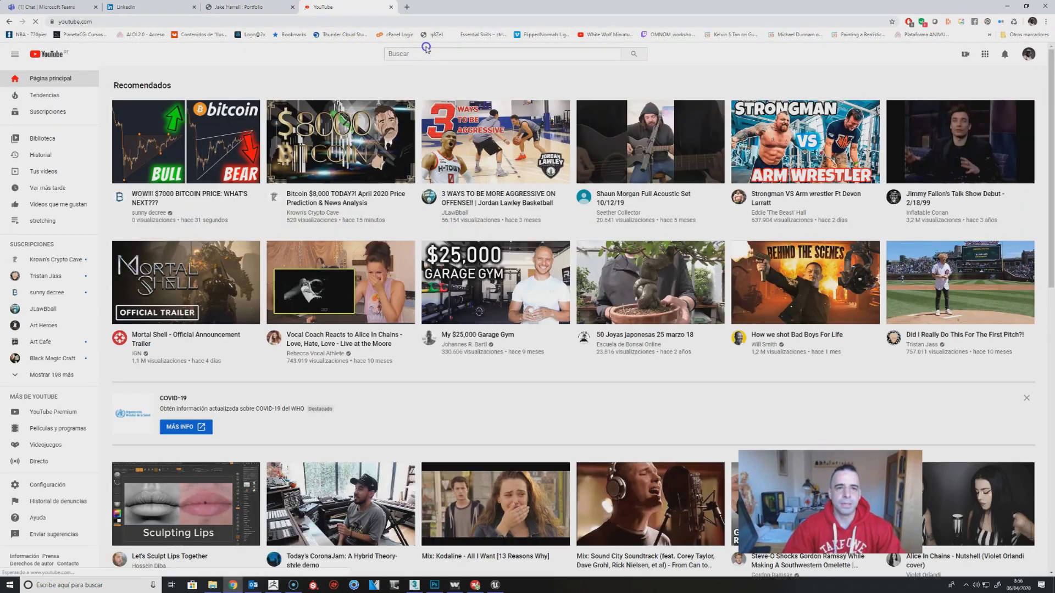
Search YouTube for "unreal hair".
{"action": "left_click", "coordinate": [426, 51]}
{"action": "type", "text": "unreal hair"}
{"action": "key", "text": "Return"}
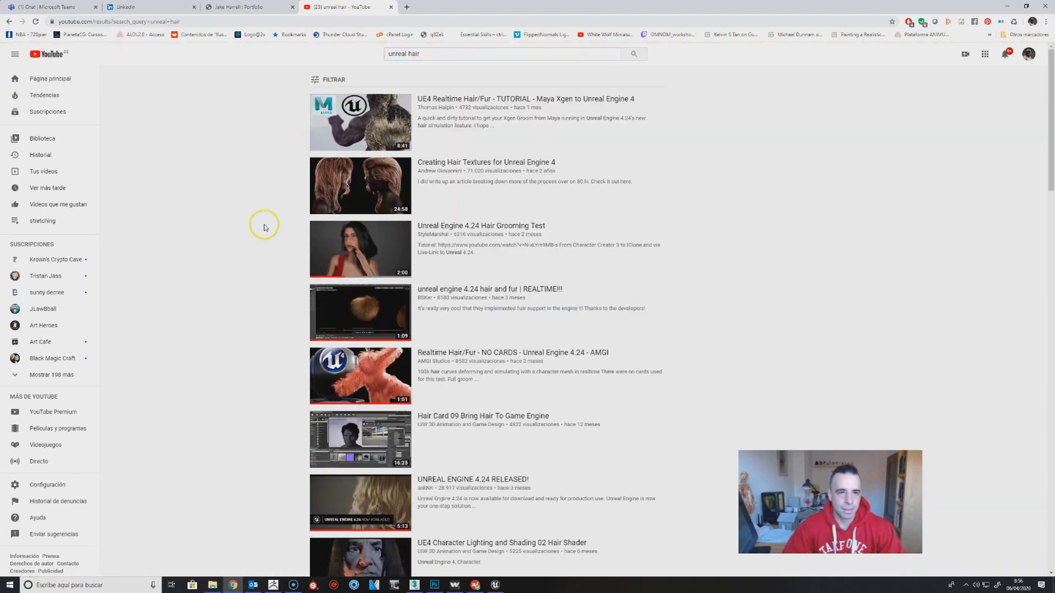
Look through the "unreal hair" results for a video showing Unreal Engine's hair features.
{"action": "scroll", "coordinate": [494, 308], "scroll_direction": "down", "scroll_amount": 2}
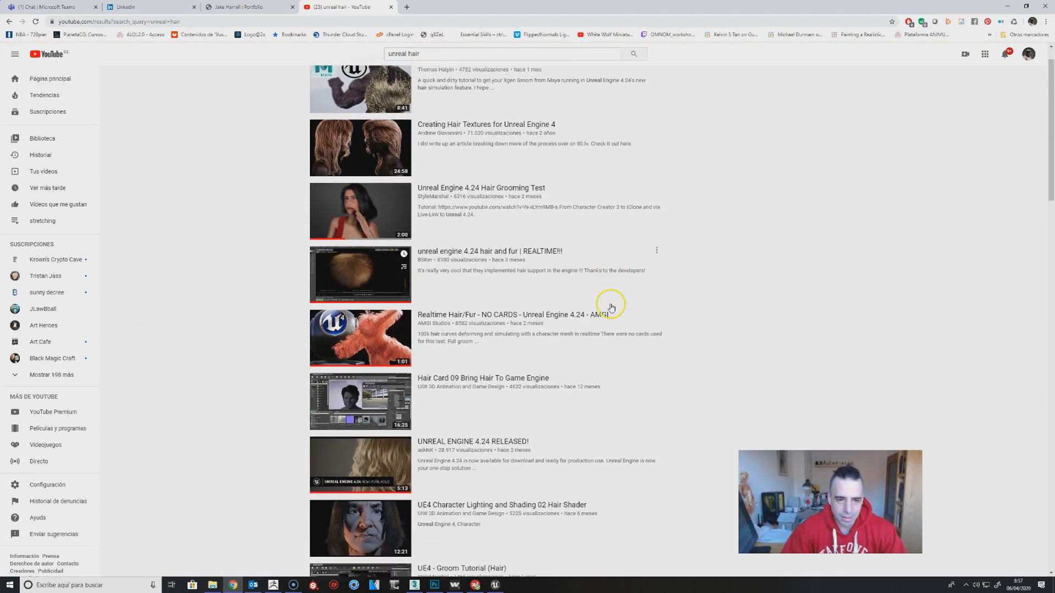
{"action": "left_click", "coordinate": [383, 372]}
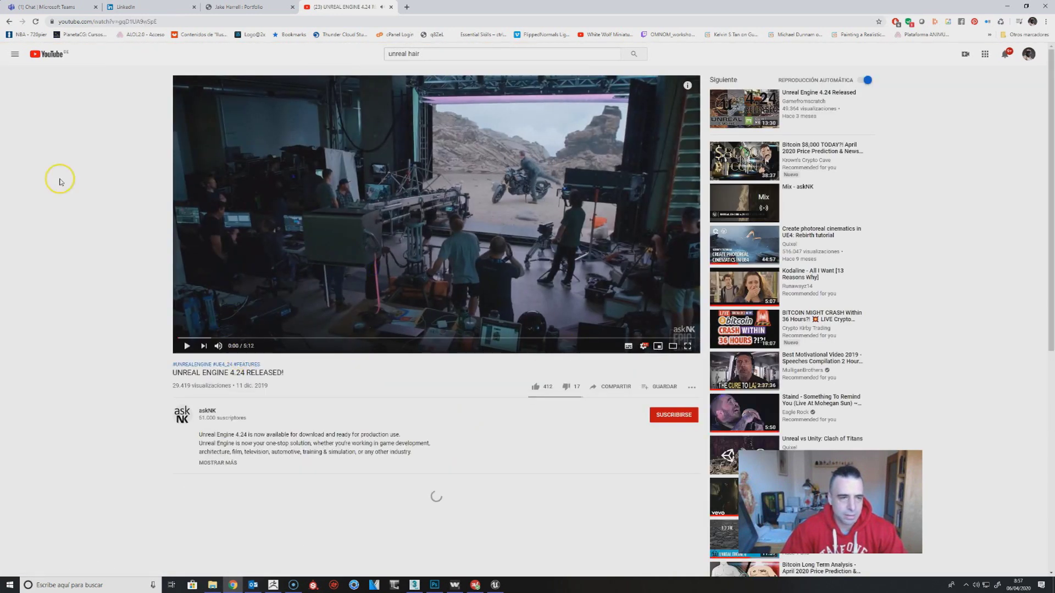
{"action": "left_click", "coordinate": [10, 23]}
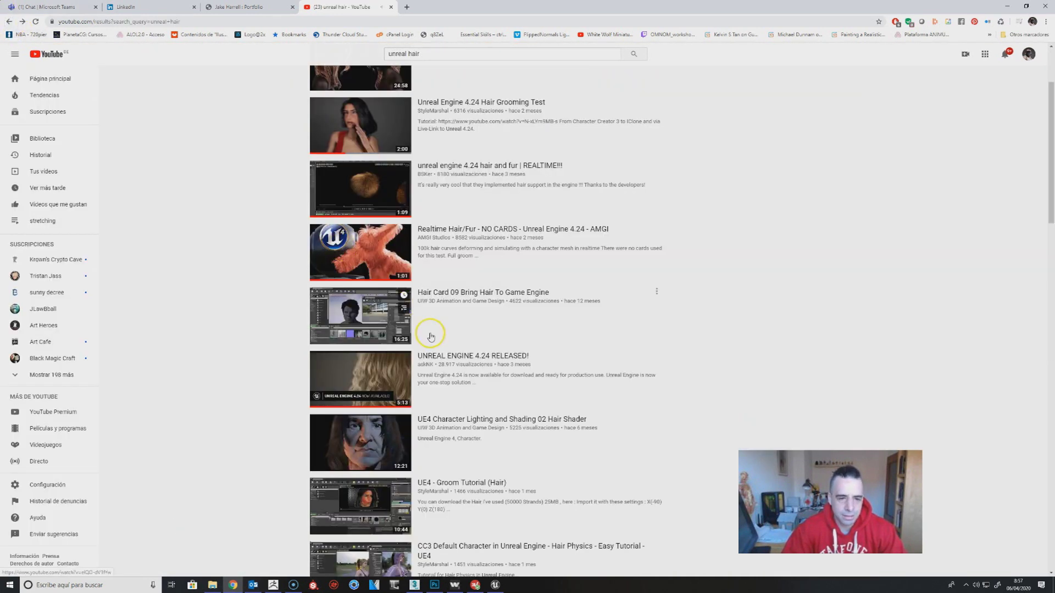
{"action": "scroll", "coordinate": [431, 336], "scroll_direction": "down", "scroll_amount": 2}
{"action": "scroll", "coordinate": [357, 261], "scroll_direction": "down", "scroll_amount": 4}
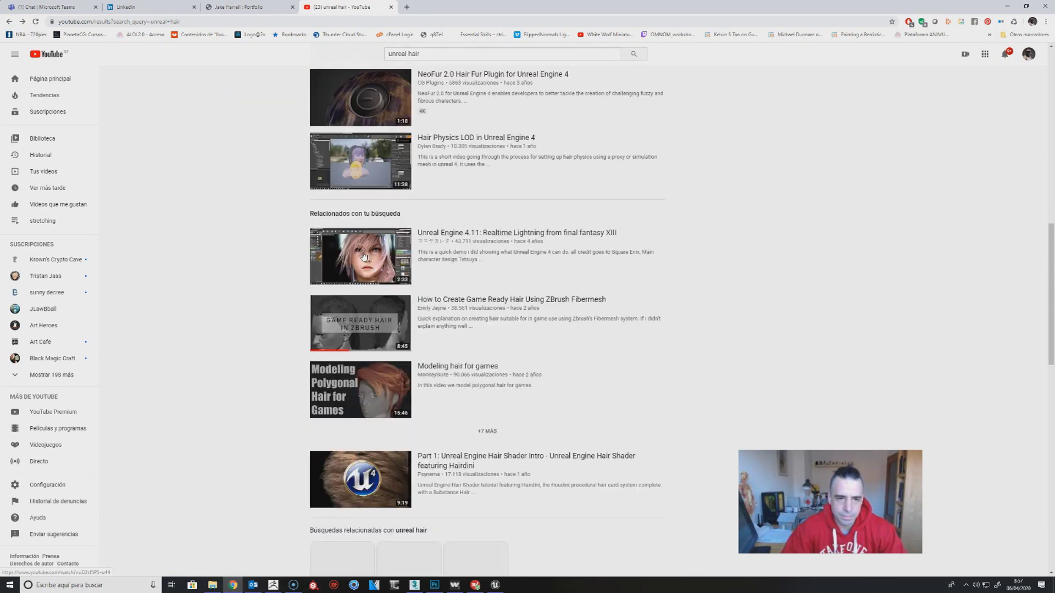
{"action": "scroll", "coordinate": [363, 255], "scroll_direction": "down", "scroll_amount": 4}
{"action": "scroll", "coordinate": [364, 256], "scroll_direction": "up", "scroll_amount": 7}
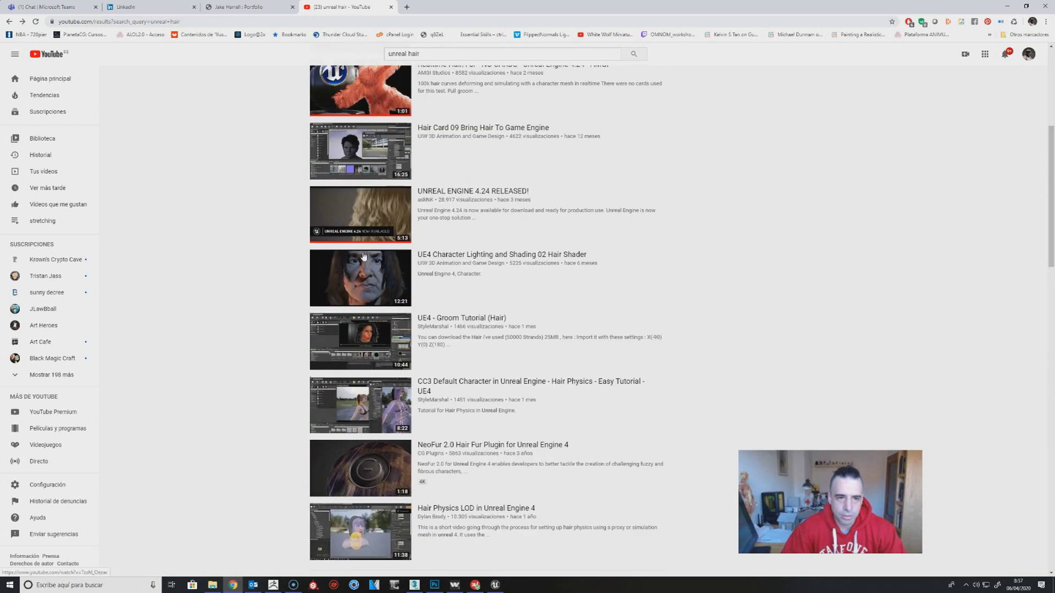
Open the video "UNREAL ENGINE 4.24 RELEASED!" and skip through it to 1:21.
{"action": "left_click", "coordinate": [383, 212]}
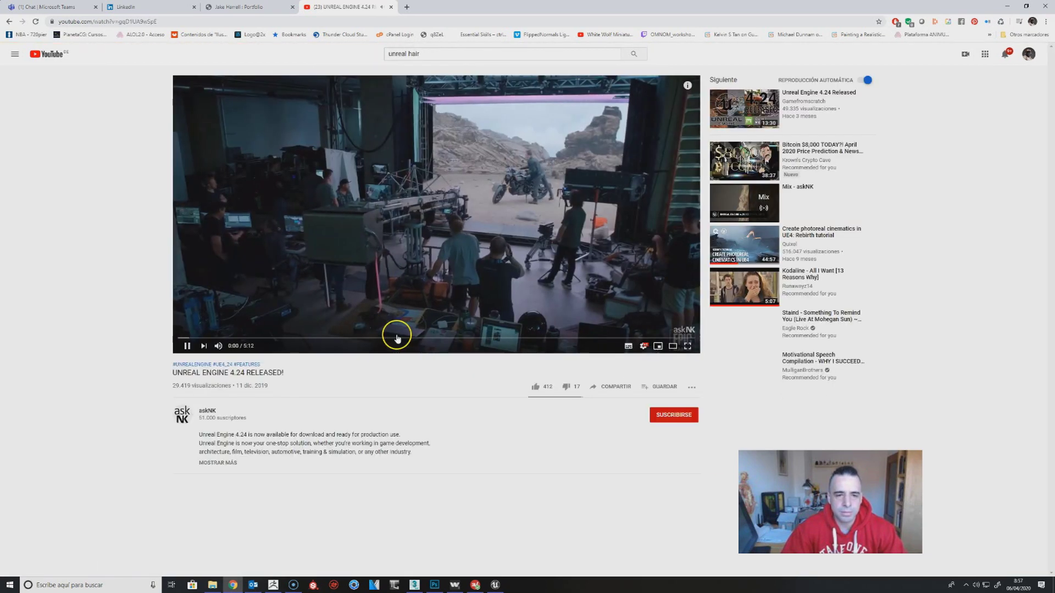
{"action": "left_click", "coordinate": [397, 337]}
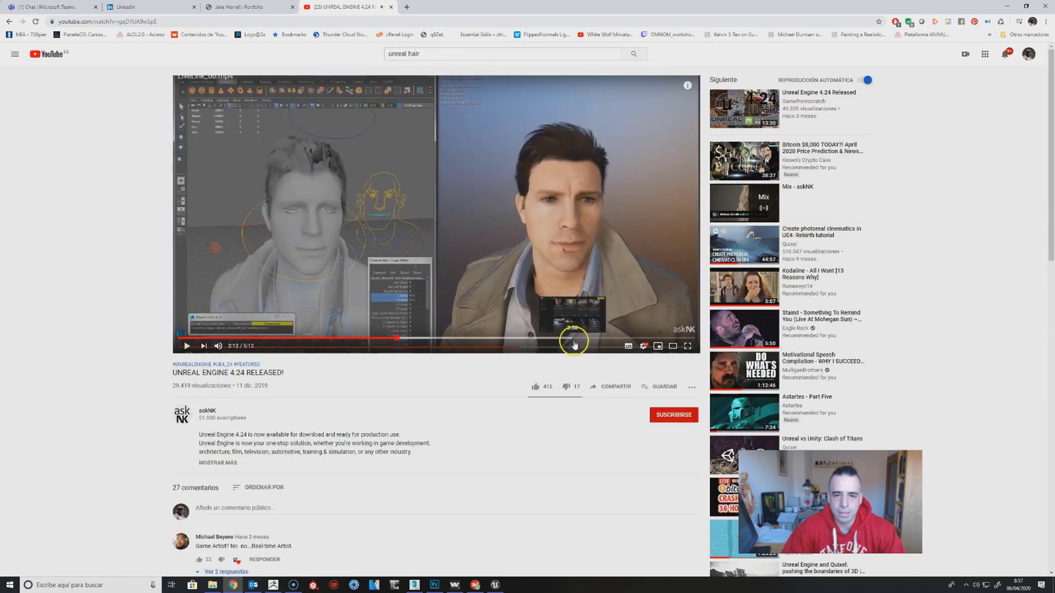
{"action": "left_click", "coordinate": [624, 337]}
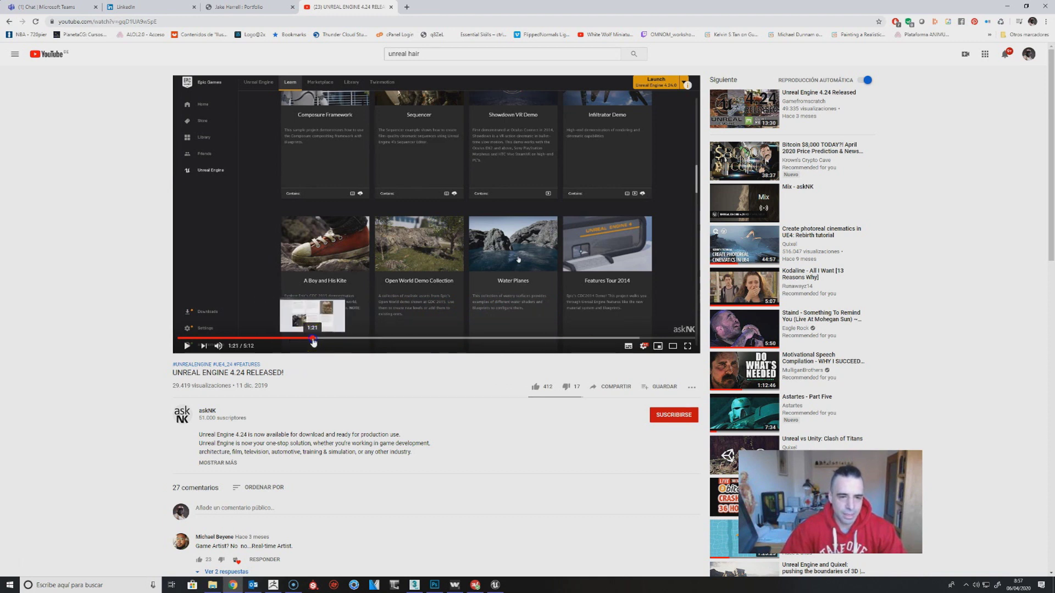
{"action": "left_click", "coordinate": [311, 338]}
View the video's strand-based hair and fur section in full screen and return to the normal video page.
{"action": "double_click", "coordinate": [637, 211]}
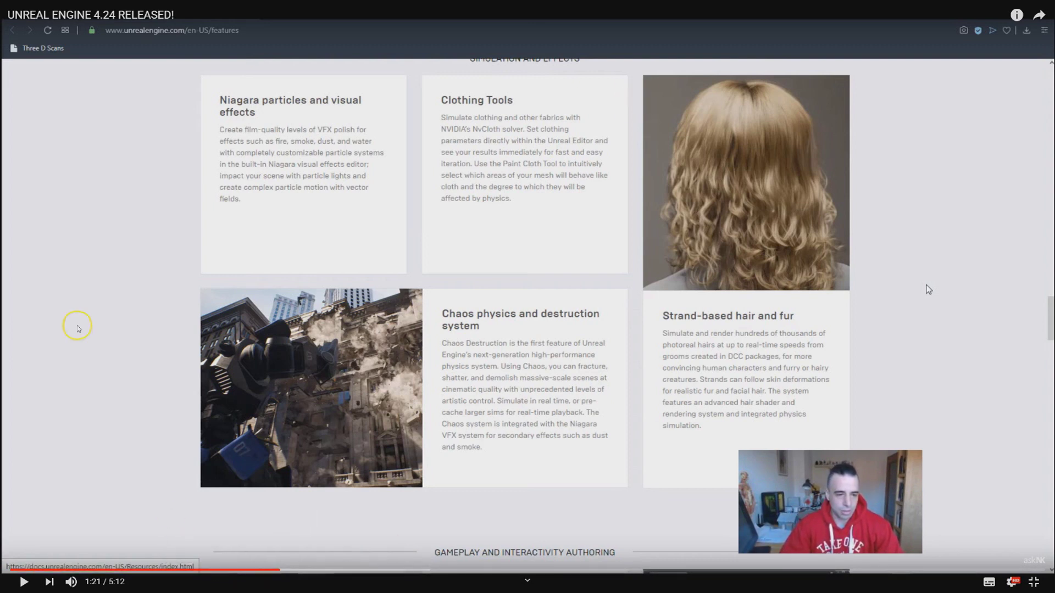
{"action": "left_click", "coordinate": [226, 167]}
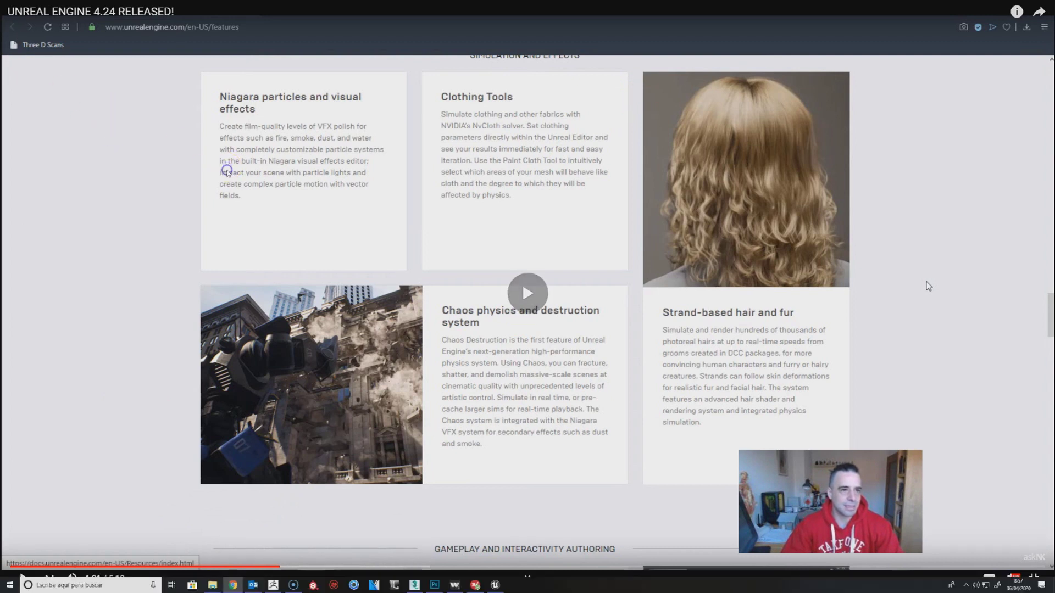
{"action": "key", "text": "Escape"}
Search YouTube for "unreal 4.24 hair" and close the Autodesk licence notice covering the page.
{"action": "left_click", "coordinate": [426, 58]}
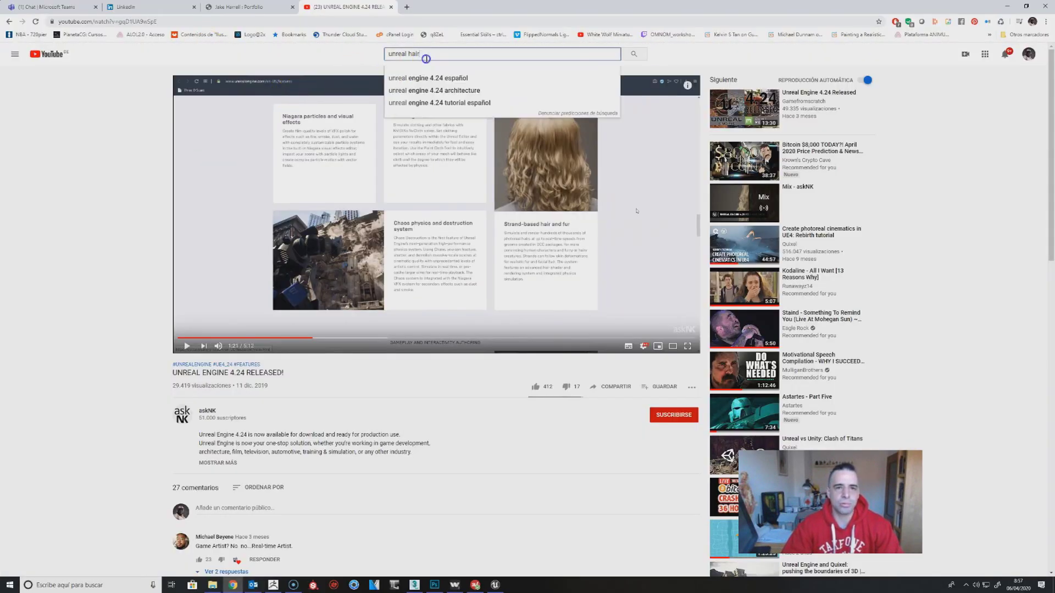
{"action": "key", "text": "alt+Tab"}
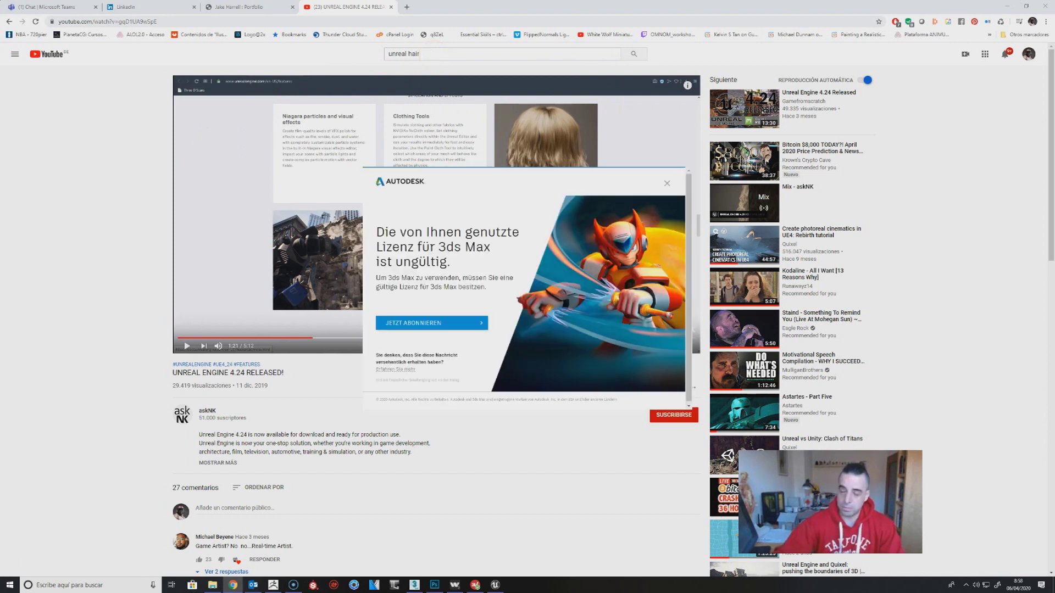
{"action": "left_click", "coordinate": [408, 53]}
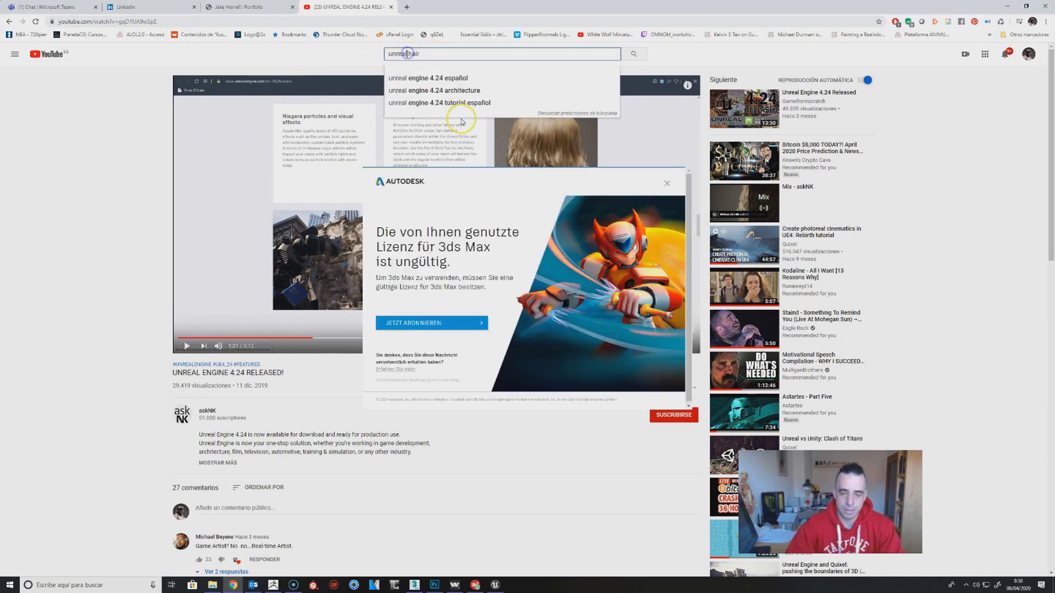
{"action": "type", "text": "4.24"}
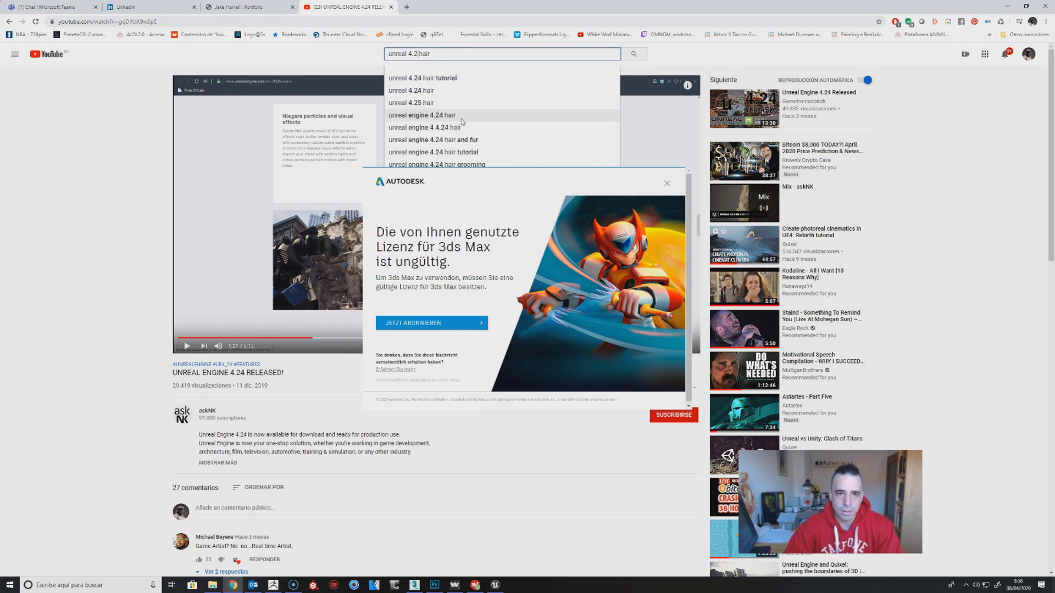
{"action": "key", "text": "Return"}
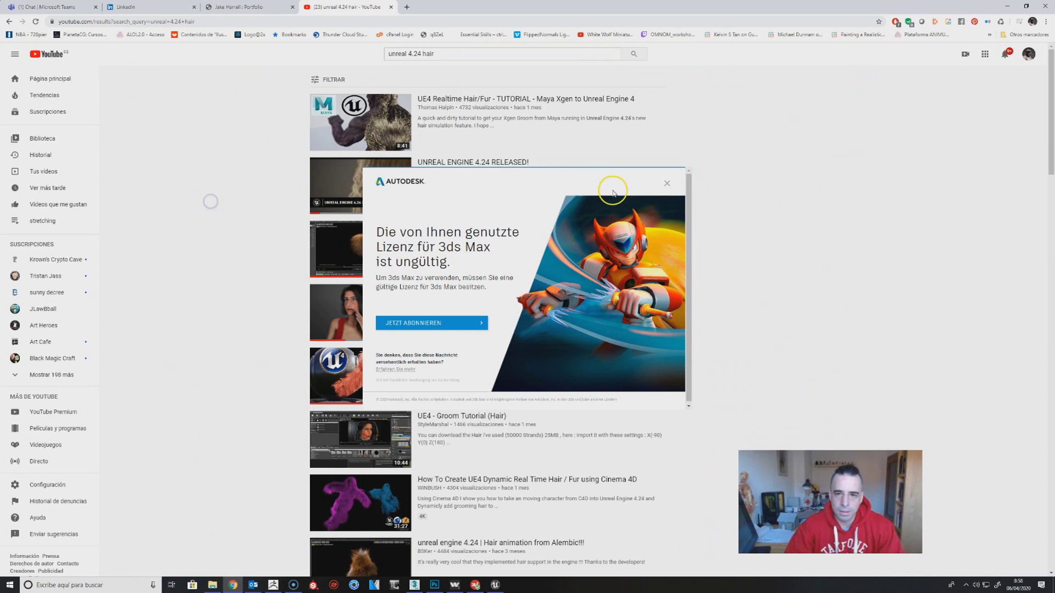
{"action": "left_click", "coordinate": [667, 184]}
{"action": "left_click", "coordinate": [667, 183]}
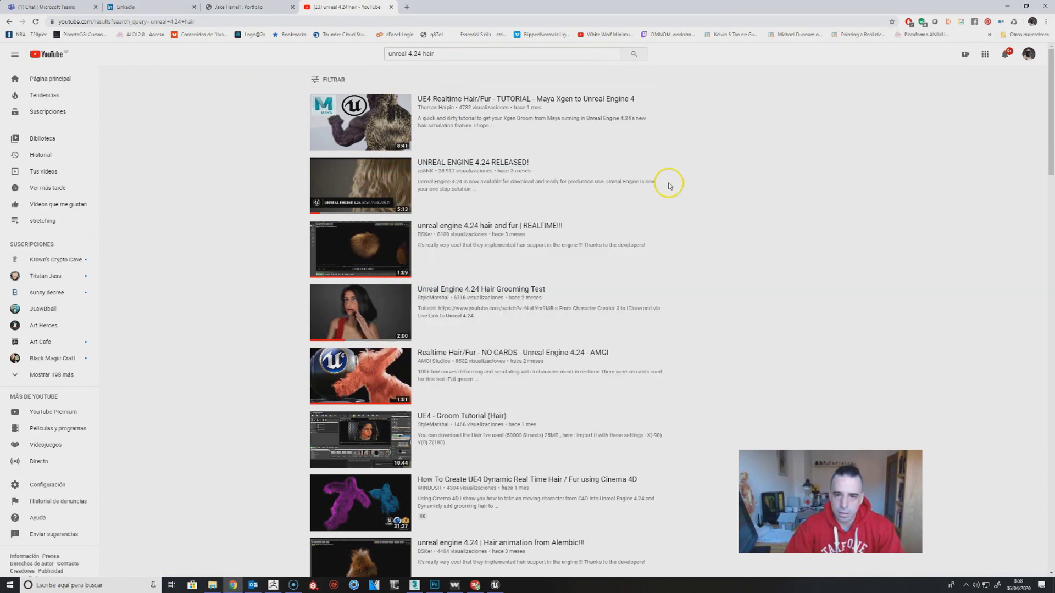
Look through the "unreal 4.24 hair" results and open the related search "unreal engine 4.24 español".
{"action": "mouse_move", "coordinate": [370, 194]}
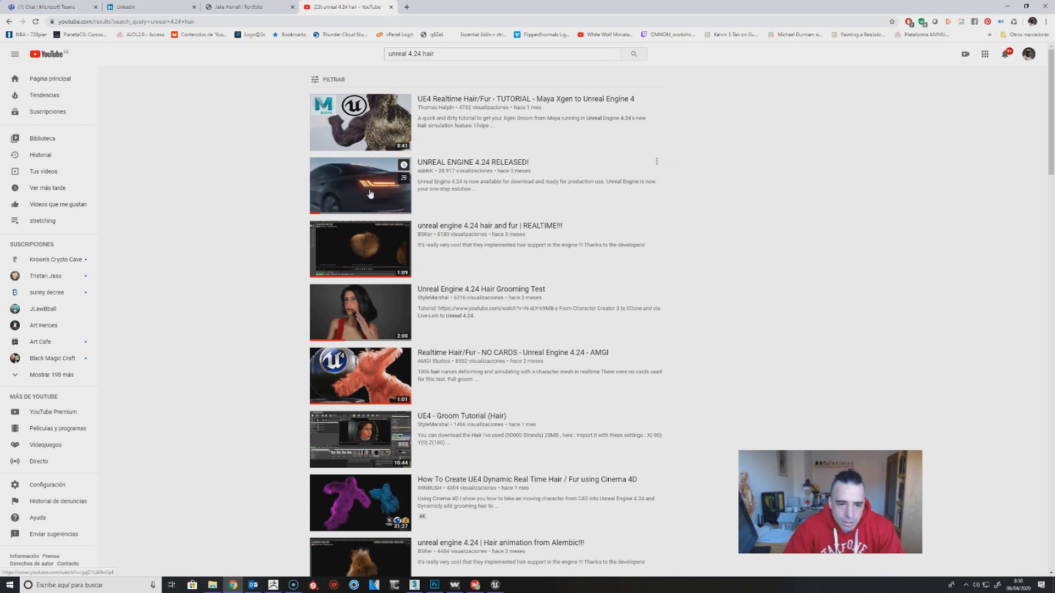
{"action": "scroll", "coordinate": [370, 194], "scroll_direction": "down", "scroll_amount": 4}
{"action": "scroll", "coordinate": [371, 194], "scroll_direction": "down", "scroll_amount": 7}
{"action": "scroll", "coordinate": [370, 194], "scroll_direction": "down", "scroll_amount": 8}
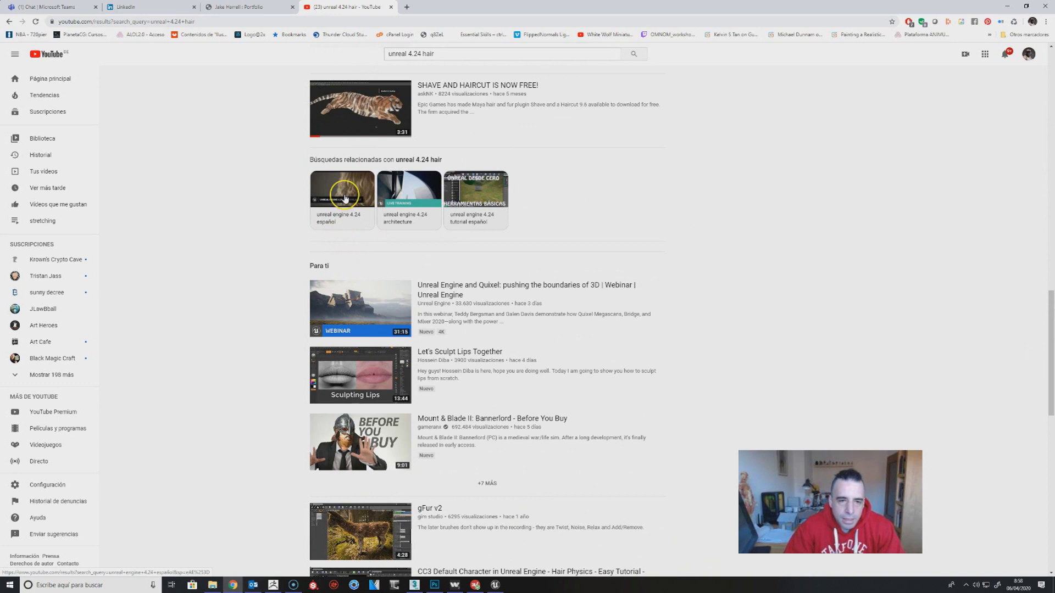
{"action": "left_click", "coordinate": [345, 198]}
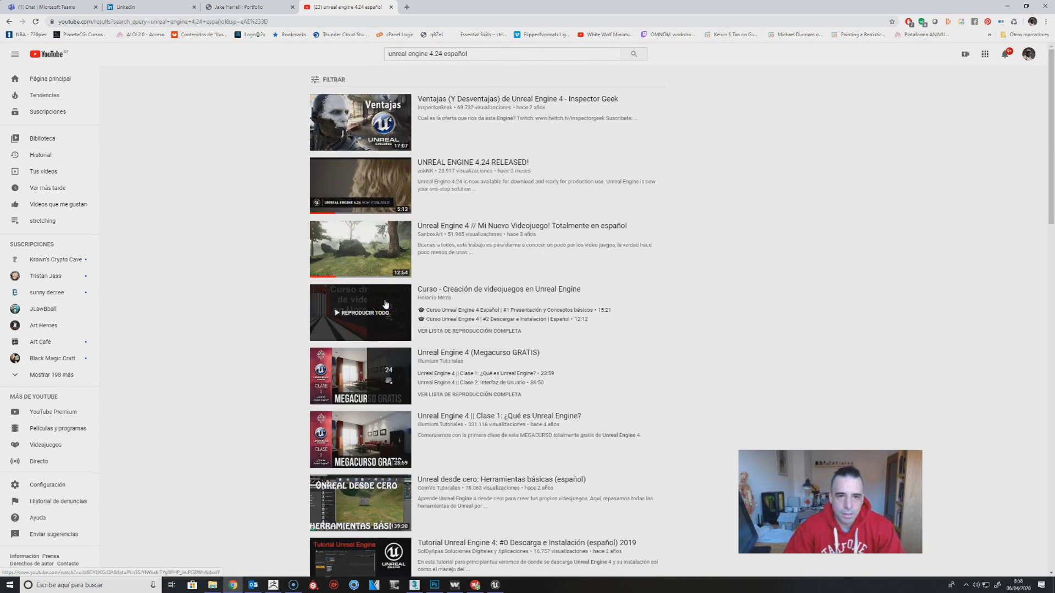
Look through the "unreal engine 4.24 español" results for a video on hair.
{"action": "mouse_move", "coordinate": [355, 178]}
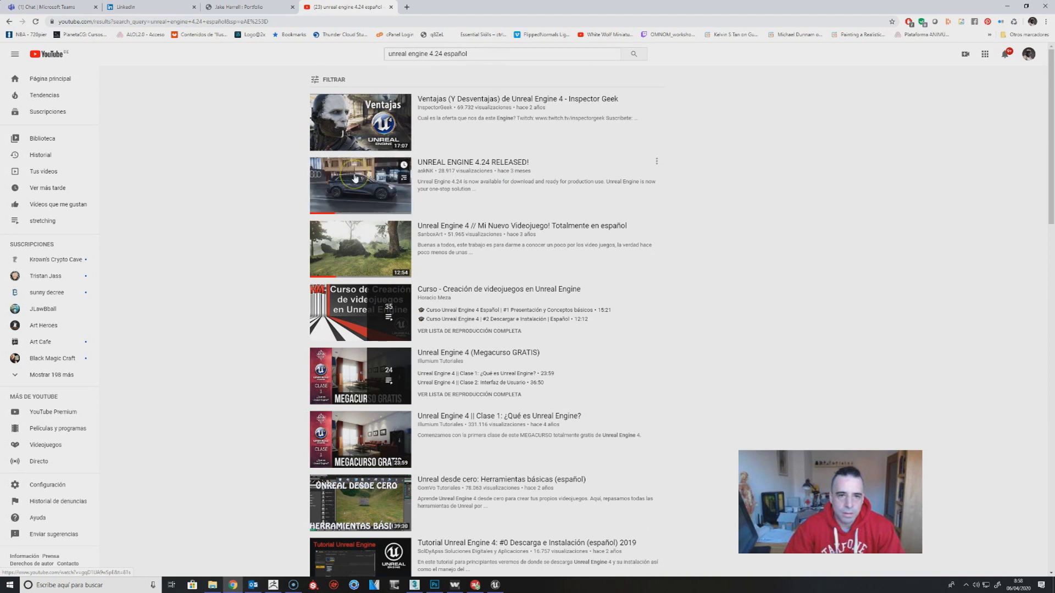
{"action": "scroll", "coordinate": [267, 364], "scroll_direction": "down", "scroll_amount": 1}
{"action": "scroll", "coordinate": [267, 364], "scroll_direction": "down", "scroll_amount": 15}
{"action": "scroll", "coordinate": [264, 364], "scroll_direction": "down", "scroll_amount": 12}
{"action": "scroll", "coordinate": [301, 98], "scroll_direction": "up", "scroll_amount": 4}
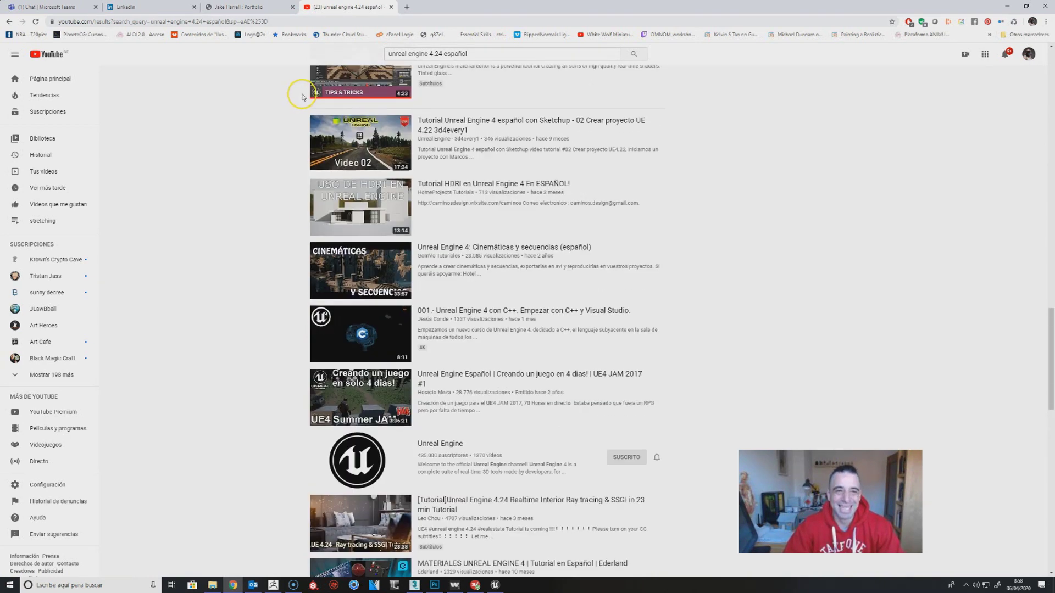
{"action": "scroll", "coordinate": [302, 97], "scroll_direction": "up", "scroll_amount": 4}
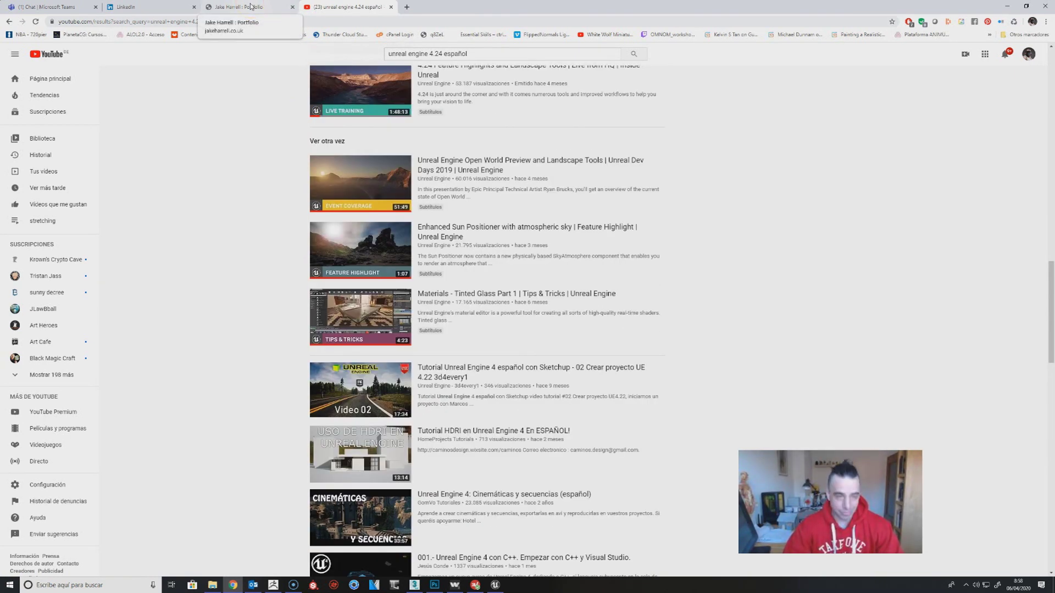
{"action": "left_click", "coordinate": [351, 3]}
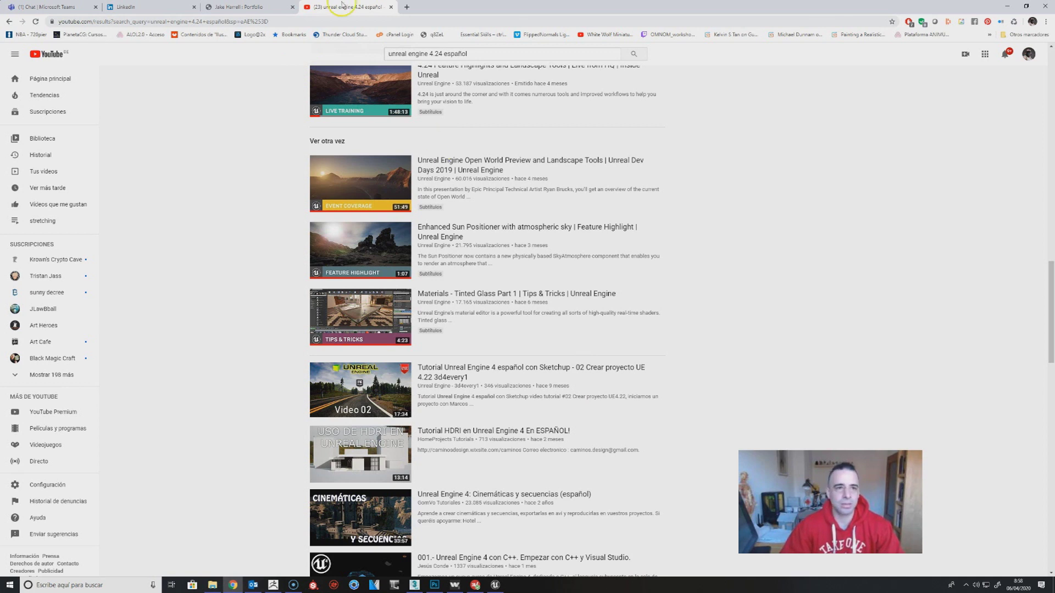
Minimize the file manager and browser windows to return to the Unreal Engine viewport with the character head.
{"action": "left_click", "coordinate": [213, 586]}
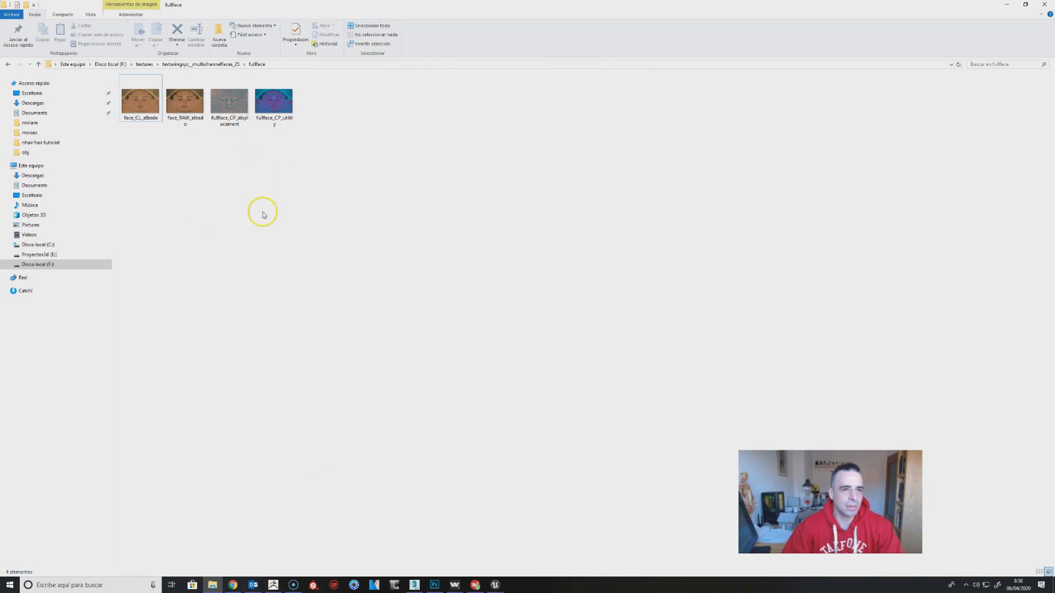
{"action": "left_click", "coordinate": [1009, 5]}
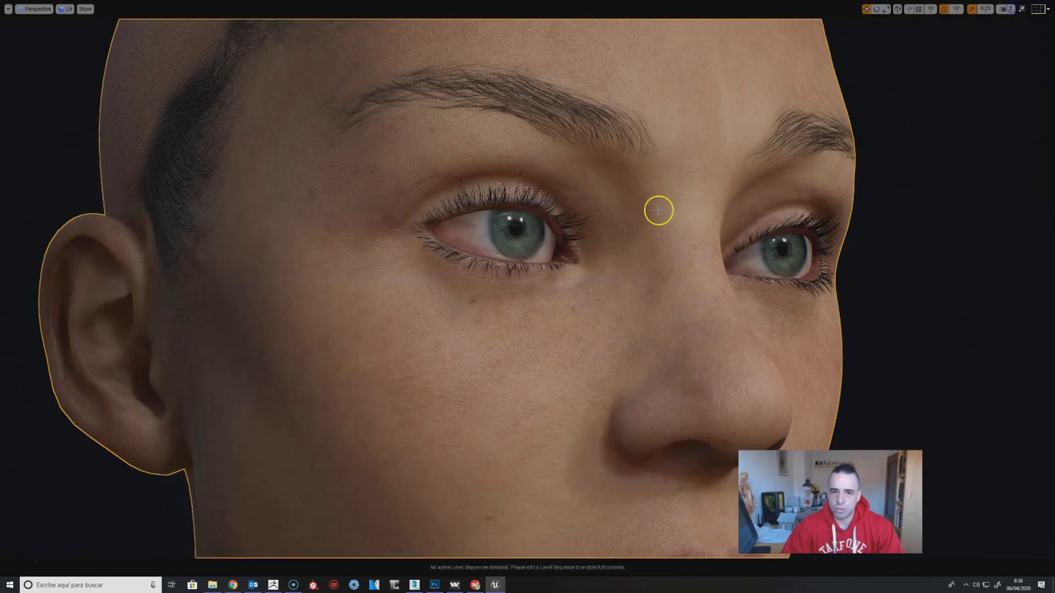
{"action": "left_click", "coordinate": [1008, 6]}
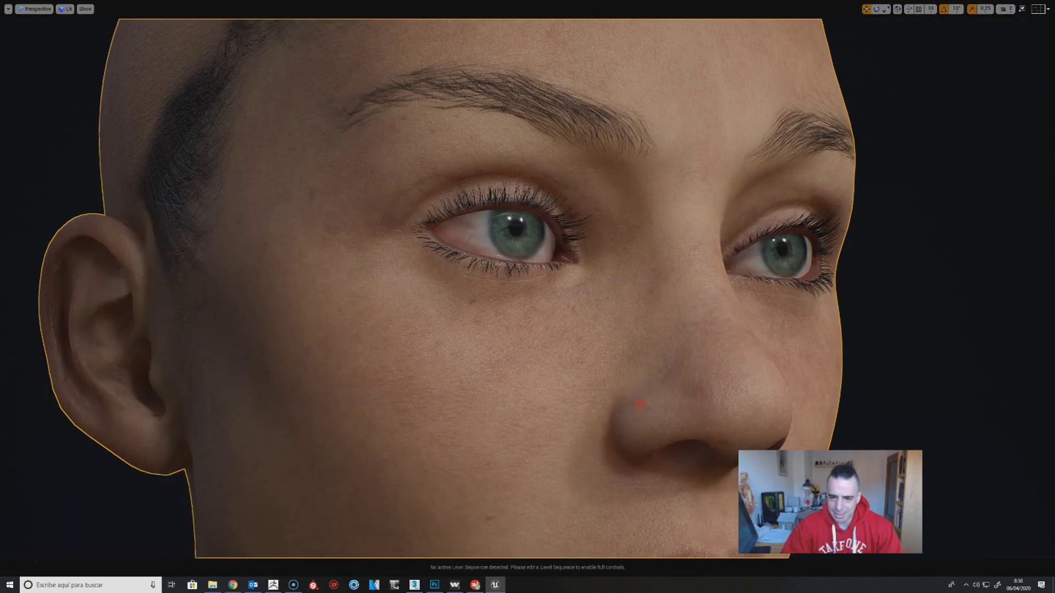
Examine the character's face as a whole and the eyes and eyelashes up close.
{"action": "scroll", "coordinate": [641, 405], "scroll_direction": "up", "scroll_amount": 3}
{"action": "middle_click_drag", "start_coordinate": [639, 395], "coordinate": [567, 341]}
{"action": "right_click_drag", "start_coordinate": [561, 346], "coordinate": [547, 305], "text": "alt"}
{"action": "left_click", "coordinate": [706, 353]}
{"action": "middle_click_drag", "start_coordinate": [683, 356], "coordinate": [676, 362]}
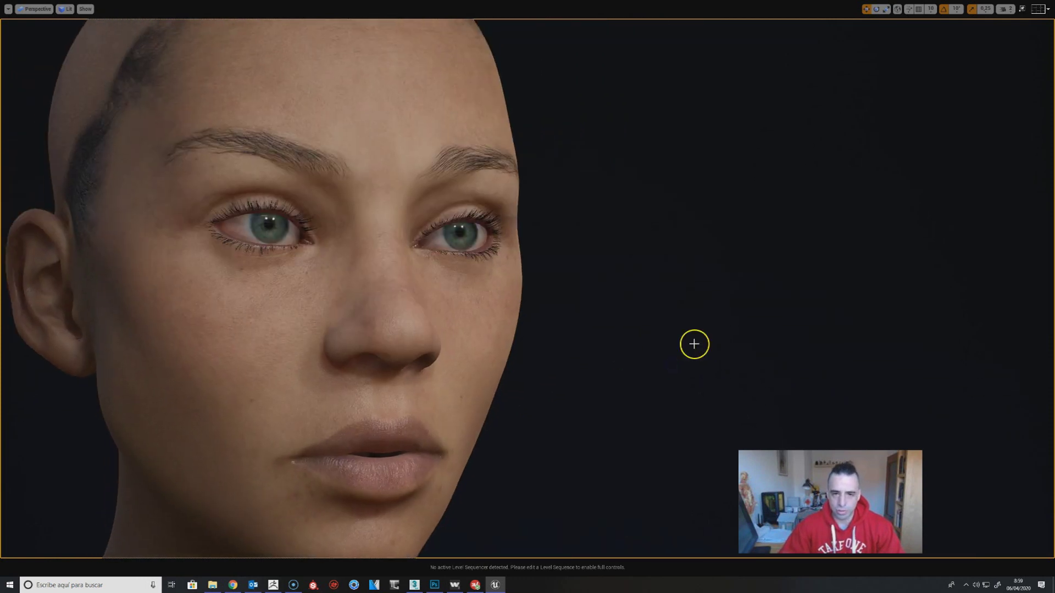
{"action": "mouse_move", "coordinate": [386, 345]}
{"action": "right_mouse_down"}
{"action": "mouse_move", "coordinate": [363, 345]}
{"action": "mouse_move", "coordinate": [386, 345]}
{"action": "right_mouse_up"}
{"action": "right_click_drag", "start_coordinate": [357, 251], "coordinate": [361, 304], "text": "alt"}
{"action": "middle_click_drag", "start_coordinate": [356, 253], "coordinate": [377, 248]}
{"action": "right_click_drag", "start_coordinate": [357, 252], "coordinate": [366, 239], "text": "alt"}
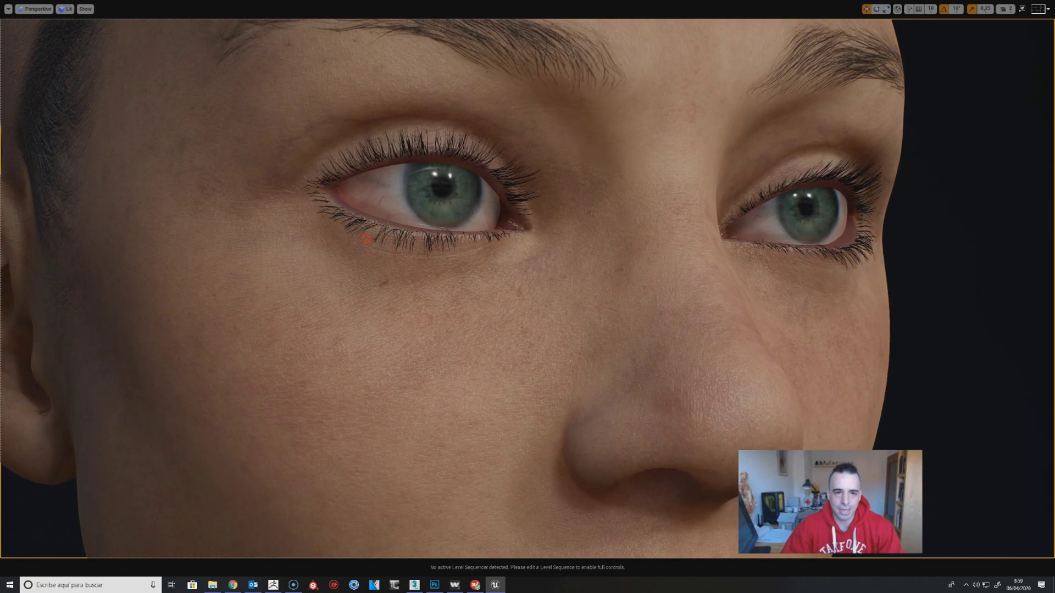
Examine the cheek skin, ear and hairline at the side of the character's head.
{"action": "right_click_drag", "start_coordinate": [506, 254], "coordinate": [505, 272], "text": "alt"}
{"action": "mouse_move", "coordinate": [446, 295]}
{"action": "right_mouse_down", "text": "alt"}
{"action": "mouse_move", "coordinate": [471, 285]}
{"action": "mouse_move", "coordinate": [462, 282]}
{"action": "right_mouse_up", "text": "alt"}
{"action": "left_click_drag", "start_coordinate": [461, 282], "coordinate": [454, 299], "text": "alt"}
{"action": "left_click", "coordinate": [167, 327]}
{"action": "left_click_drag", "start_coordinate": [279, 411], "coordinate": [247, 410], "text": "alt"}
{"action": "right_click_drag", "start_coordinate": [247, 409], "coordinate": [285, 410], "text": "alt"}
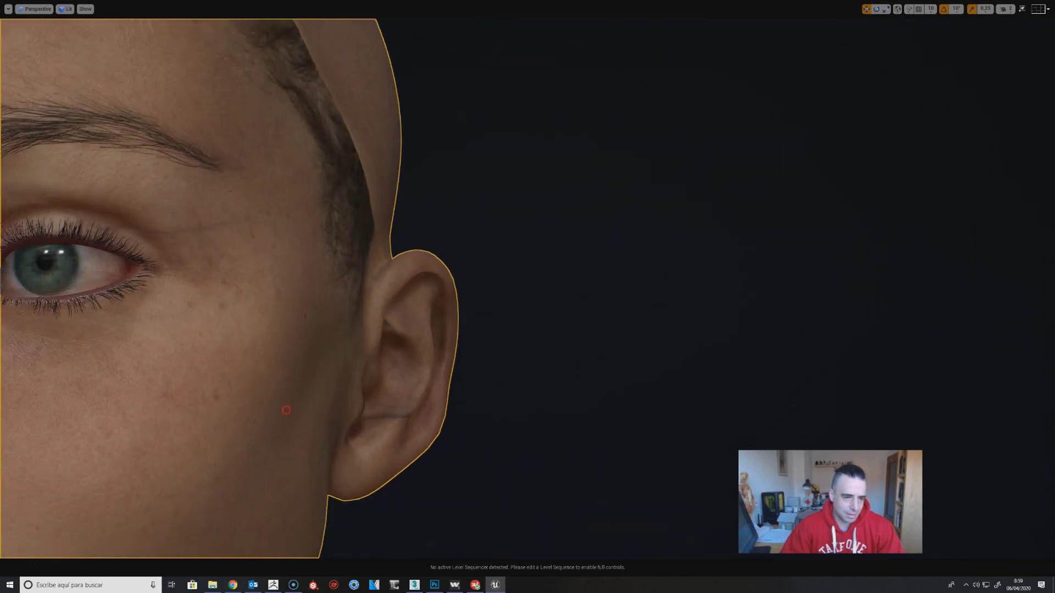
{"action": "left_click_drag", "start_coordinate": [286, 410], "coordinate": [320, 421], "text": "alt"}
{"action": "right_click_drag", "start_coordinate": [320, 422], "coordinate": [277, 421], "text": "alt"}
{"action": "left_click_drag", "start_coordinate": [273, 414], "coordinate": [306, 417], "text": "alt"}
Examine the character's full face, lips and neck in a three-quarter view.
{"action": "right_click_drag", "start_coordinate": [279, 416], "coordinate": [259, 312], "text": "alt"}
{"action": "middle_click_drag", "start_coordinate": [371, 451], "coordinate": [353, 436], "text": "alt"}
{"action": "right_click_drag", "start_coordinate": [375, 448], "coordinate": [386, 415], "text": "alt"}
{"action": "middle_click_drag", "start_coordinate": [386, 414], "coordinate": [403, 423], "text": "alt"}
{"action": "mouse_move", "coordinate": [403, 424]}
{"action": "right_mouse_down"}
{"action": "mouse_move", "coordinate": [389, 370]}
{"action": "mouse_move", "coordinate": [393, 377]}
{"action": "right_mouse_up"}
{"action": "left_click_drag", "start_coordinate": [427, 359], "coordinate": [383, 273], "text": "alt"}
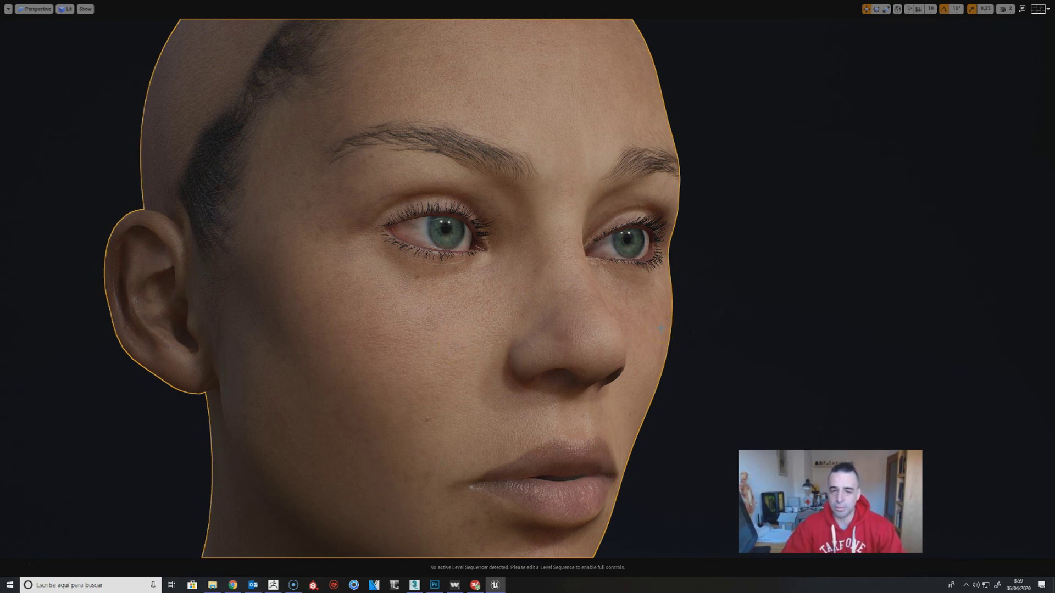
{"action": "left_click", "coordinate": [647, 275]}
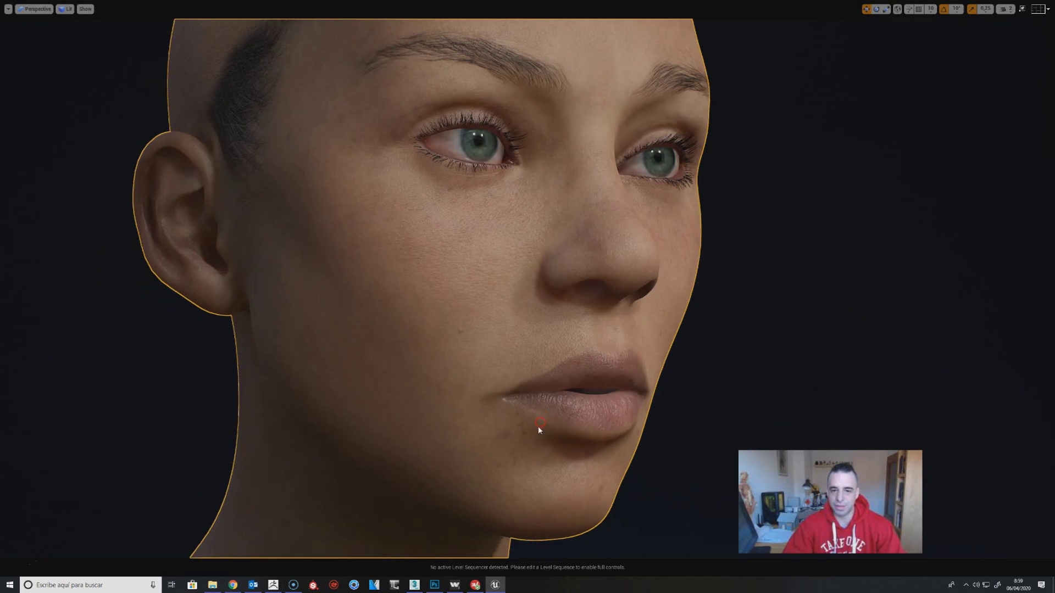
Examine the character's head from a slightly changed distance and angle.
{"action": "scroll", "coordinate": [538, 428], "scroll_direction": "down", "scroll_amount": 3}
{"action": "middle_click_drag", "start_coordinate": [539, 429], "coordinate": [537, 401]}
{"action": "left_click_drag", "start_coordinate": [537, 401], "coordinate": [487, 427], "text": "alt"}
Open face_CL_albedo from the fullface texture folder, inspect its eyelashes, skin and nose up close, and close the image.
{"action": "left_click", "coordinate": [223, 585]}
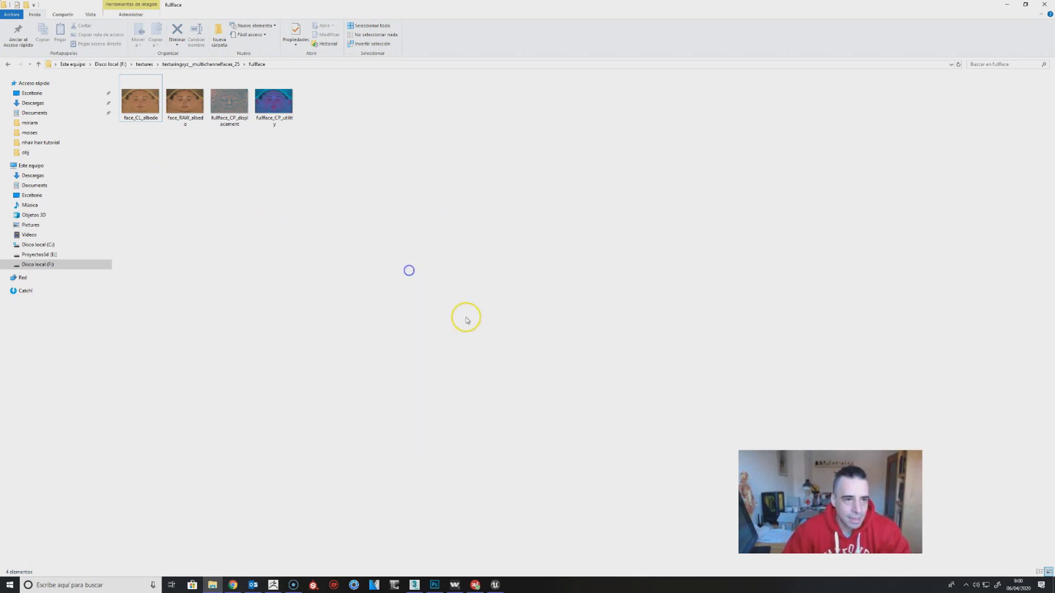
{"action": "double_click", "coordinate": [154, 105]}
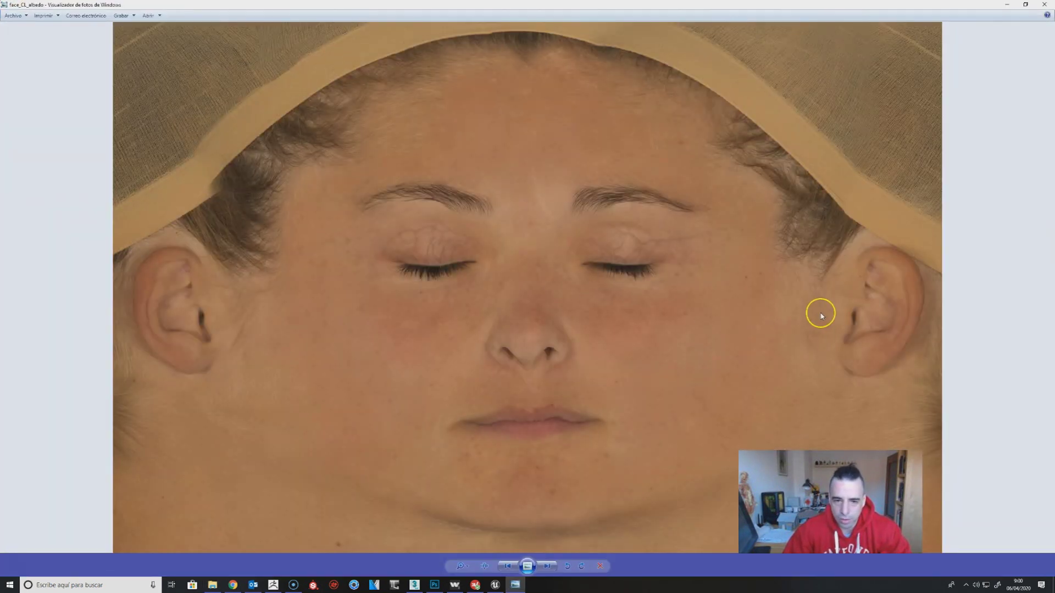
{"action": "scroll", "coordinate": [577, 297], "scroll_direction": "up", "scroll_amount": 5}
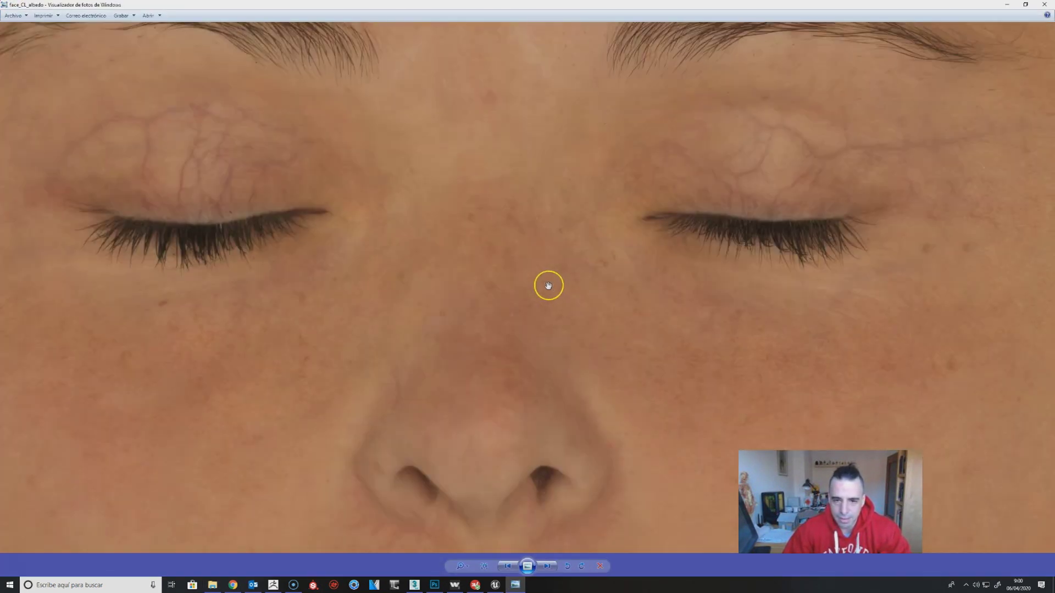
{"action": "left_click_drag", "start_coordinate": [485, 305], "coordinate": [714, 309]}
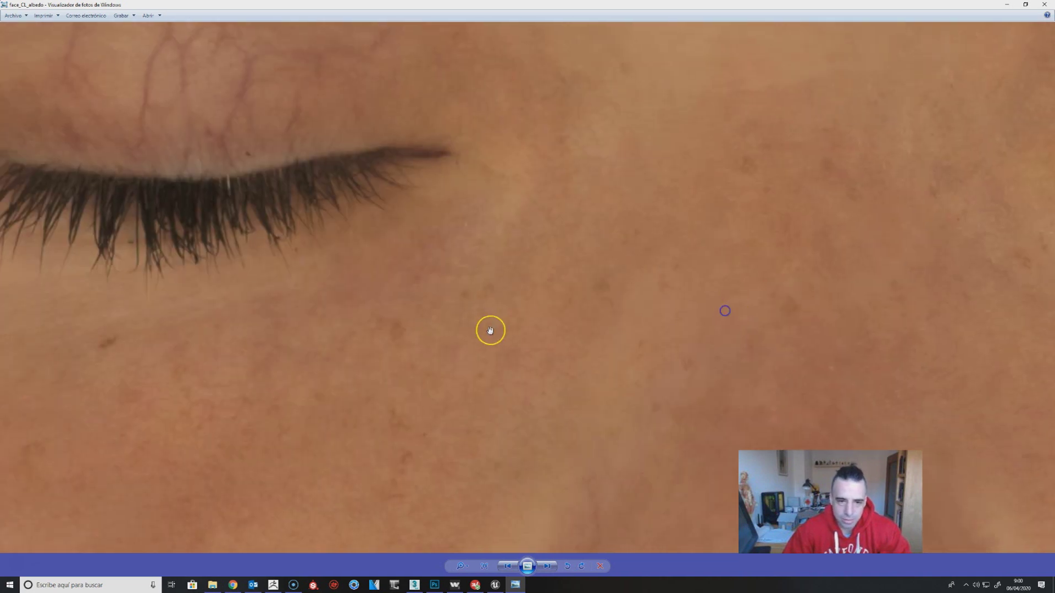
{"action": "left_click_drag", "start_coordinate": [462, 342], "coordinate": [730, 332]}
{"action": "left_click_drag", "start_coordinate": [651, 368], "coordinate": [610, 151]}
{"action": "left_click_drag", "start_coordinate": [632, 439], "coordinate": [315, 218]}
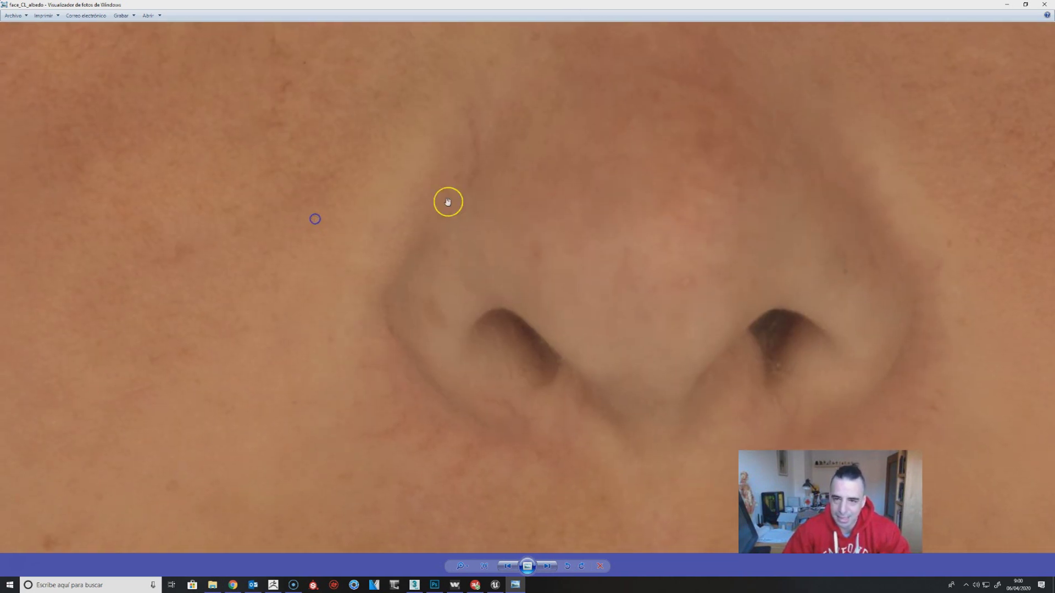
{"action": "left_click", "coordinate": [1042, 5]}
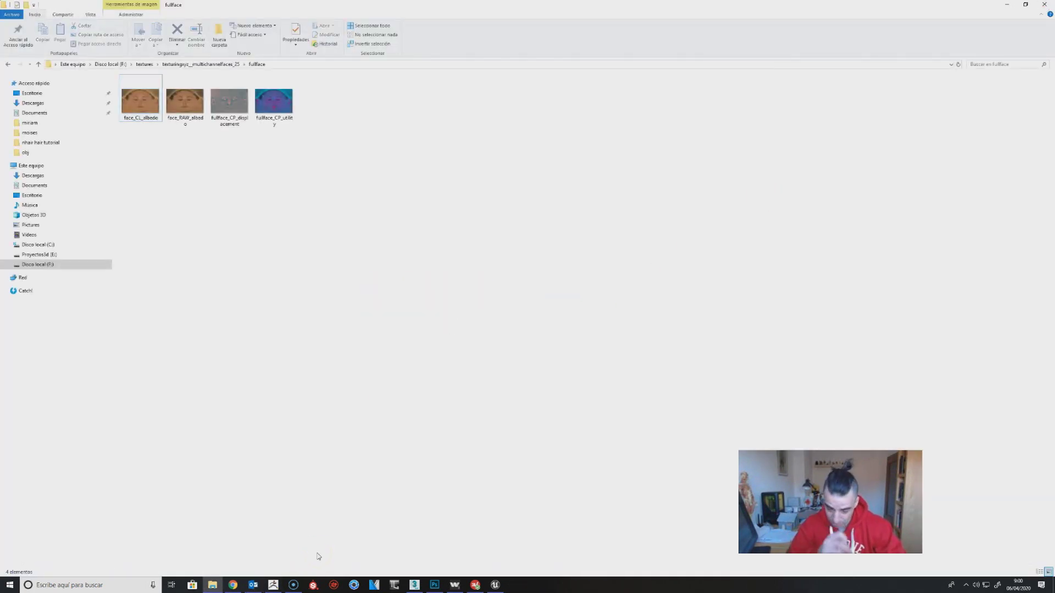
Switch to Wrap to view its node graph and return to the fullface folder in the file manager.
{"action": "left_click", "coordinate": [454, 585]}
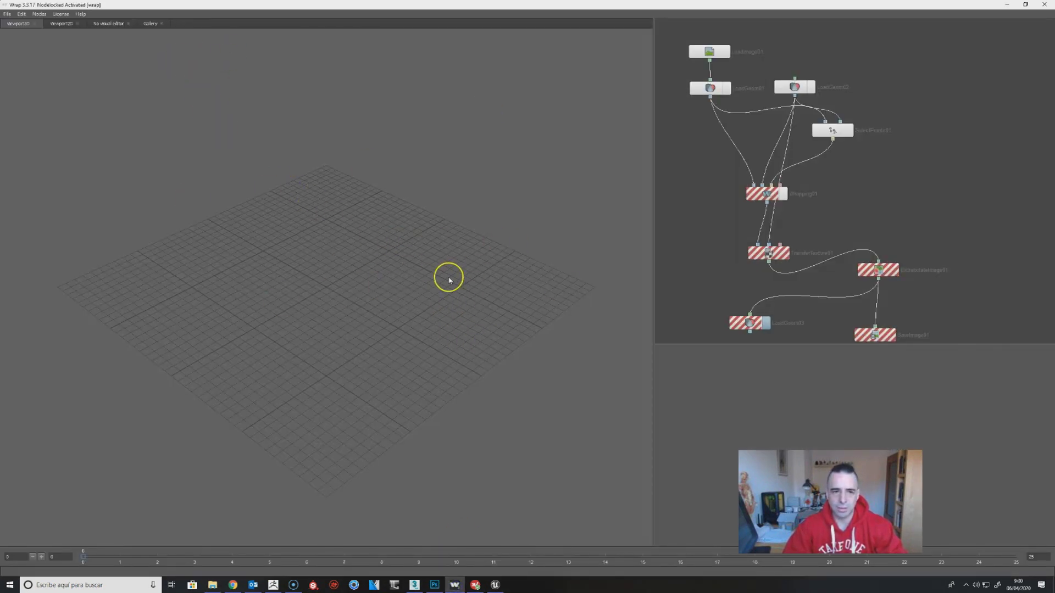
{"action": "key", "text": "alt+Tab"}
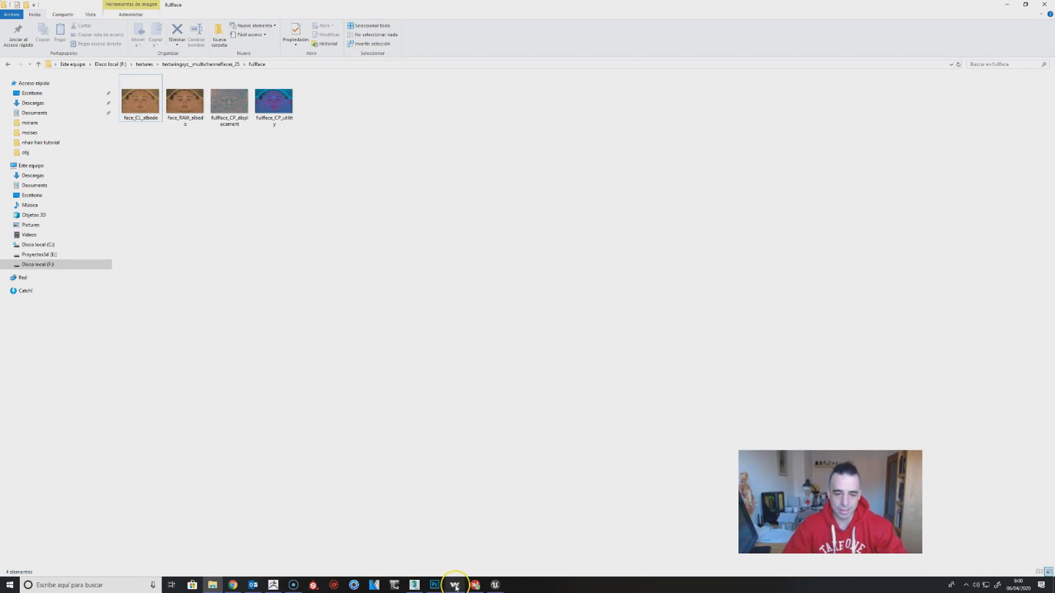
{"action": "mouse_move", "coordinate": [457, 588]}
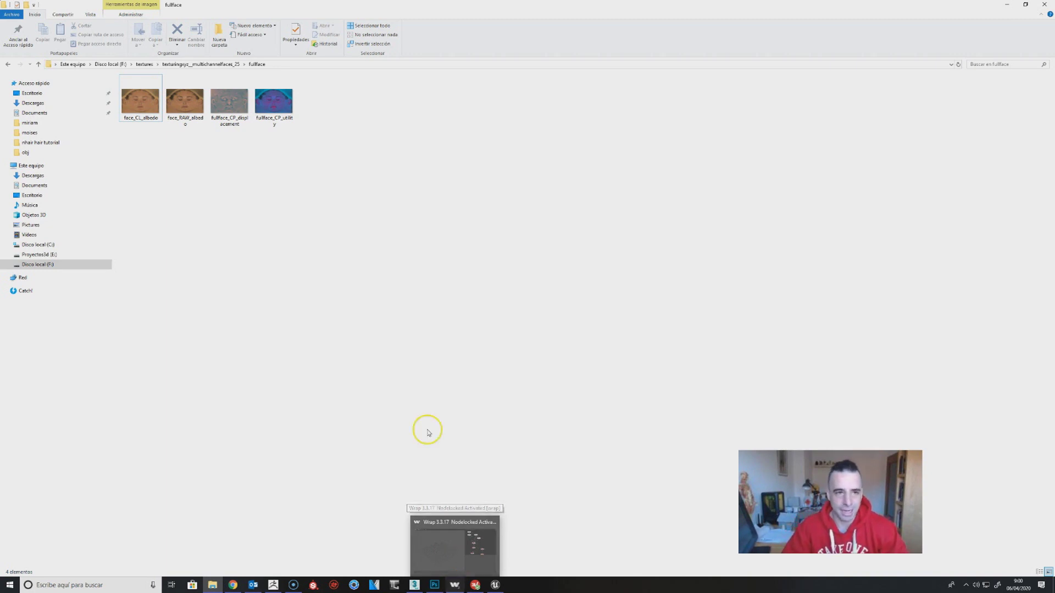
{"action": "left_click", "coordinate": [411, 407]}
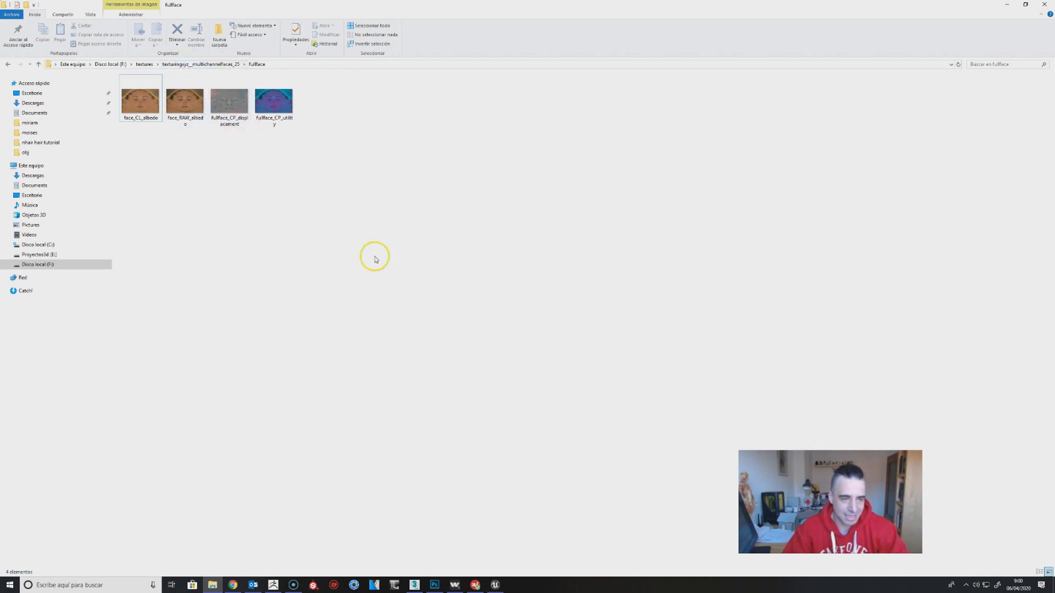
Point out the cleaned albedo, raw albedo, displacement and utility texture files in the fullface folder.
{"action": "left_click", "coordinate": [139, 104]}
{"action": "left_click", "coordinate": [183, 110]}
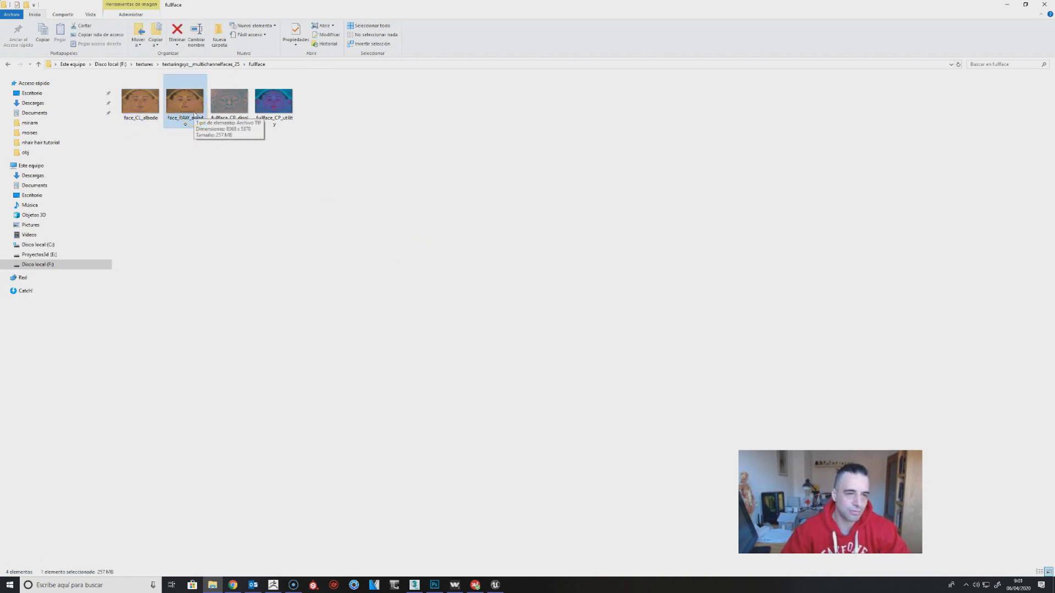
{"action": "left_click", "coordinate": [136, 105]}
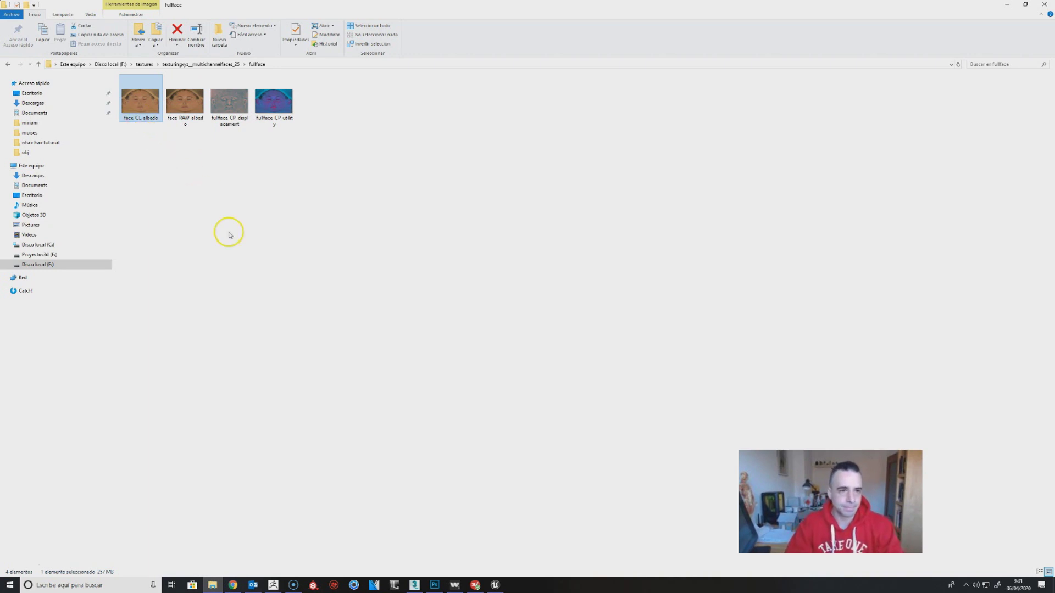
{"action": "left_click", "coordinate": [269, 160]}
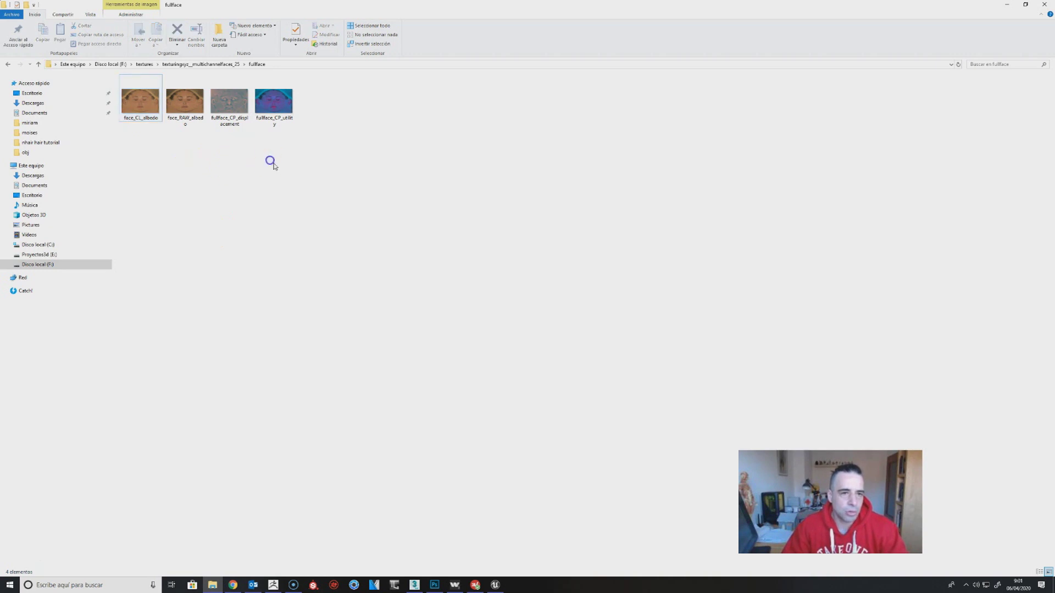
{"action": "left_click", "coordinate": [241, 113]}
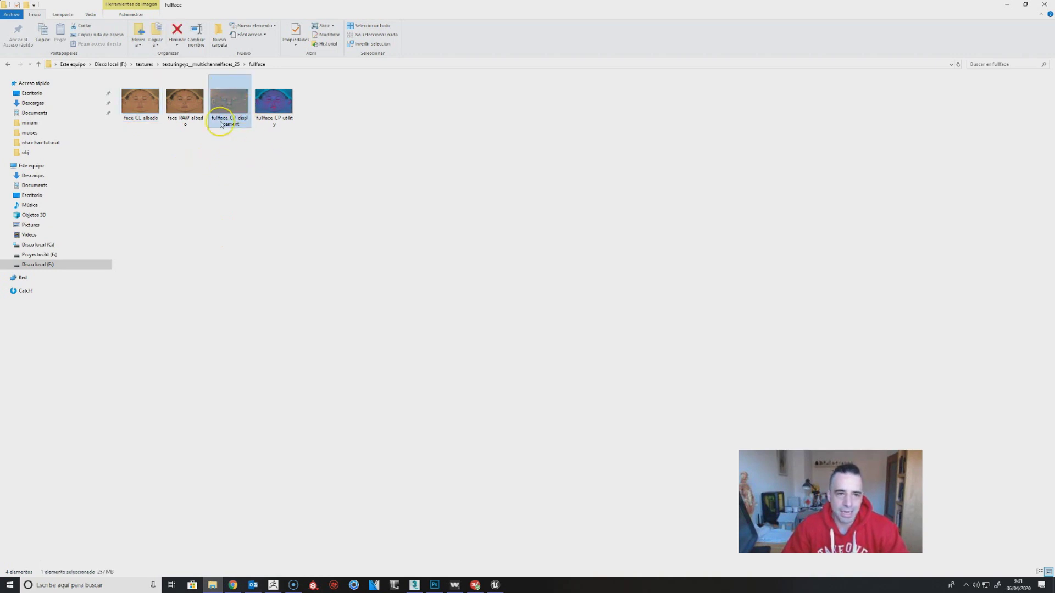
{"action": "left_click", "coordinate": [283, 106]}
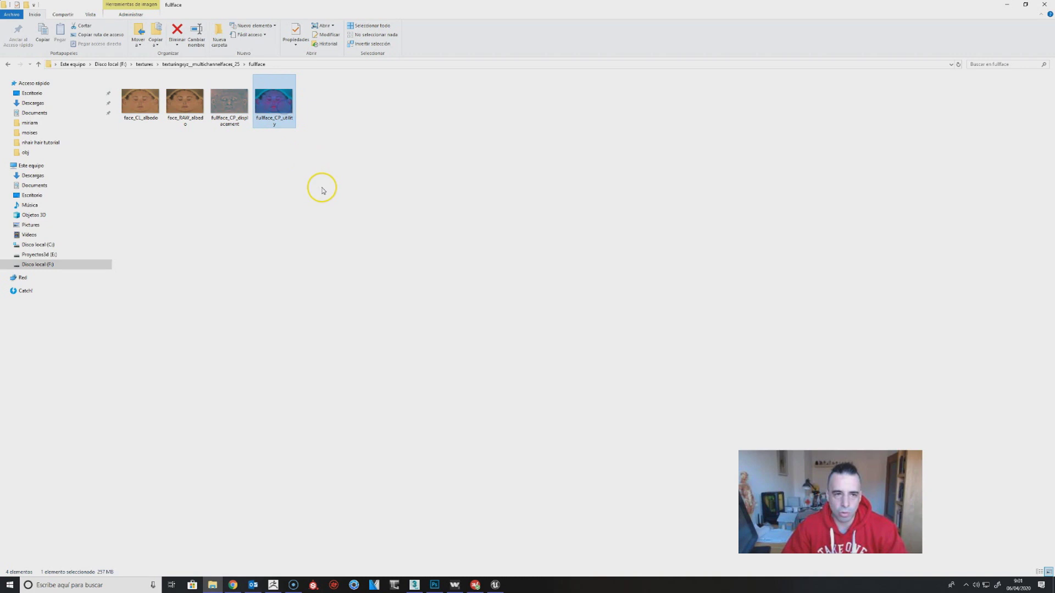
Open fullface_CP_displacement.tif in Adobe Photoshop CC 2019, assigning the Adobe RGB (1998) working space.
{"action": "left_click", "coordinate": [232, 119]}
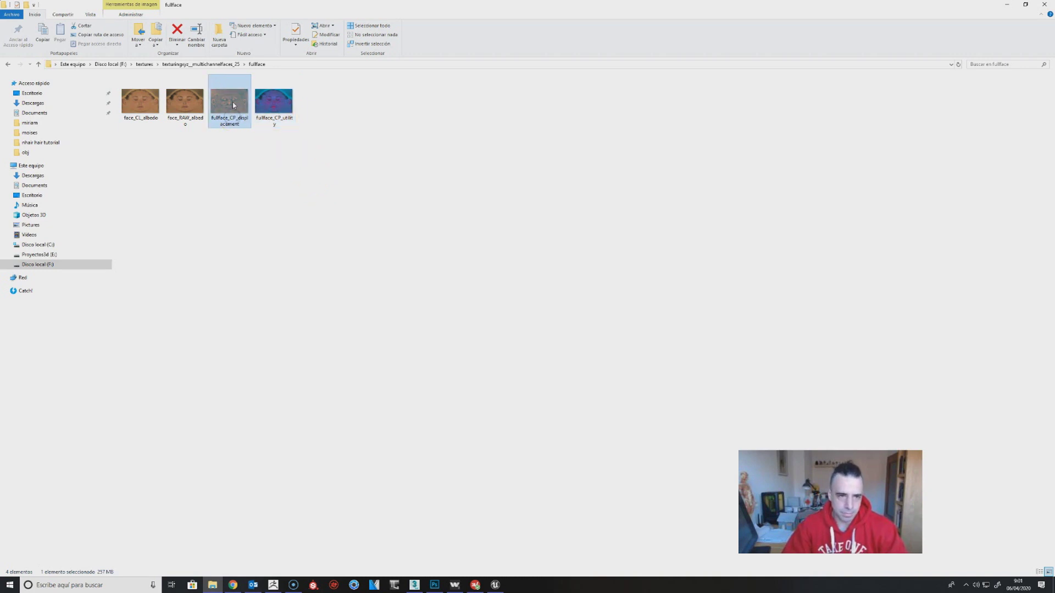
{"action": "right_click", "coordinate": [233, 105]}
{"action": "left_click", "coordinate": [286, 204]}
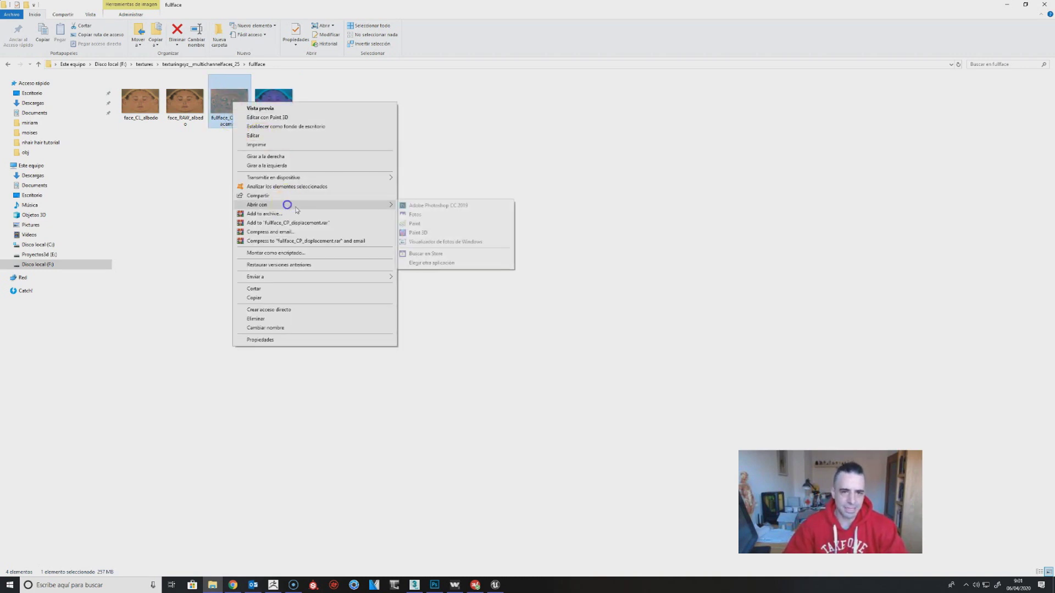
{"action": "left_click", "coordinate": [414, 205]}
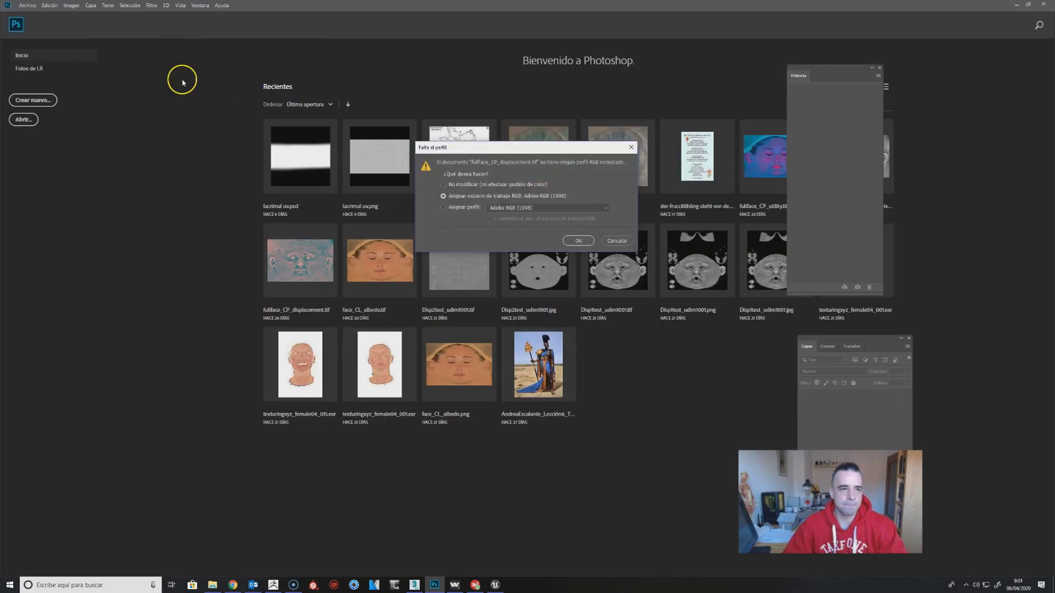
{"action": "left_click", "coordinate": [578, 241]}
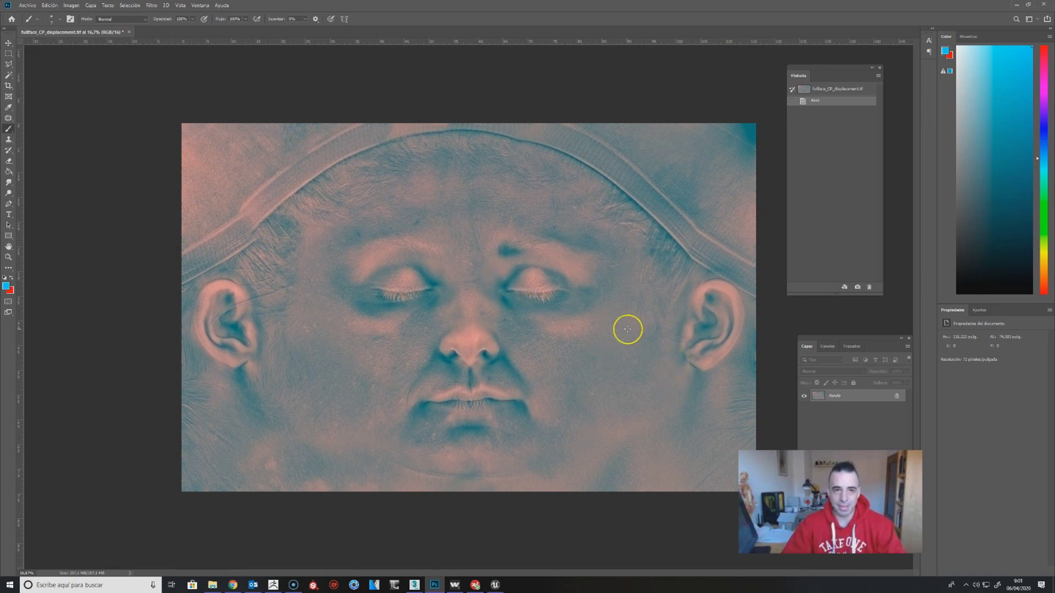
Isolate the displacement map's red channel and inspect its detail around the eye and nose.
{"action": "left_click", "coordinate": [827, 347]}
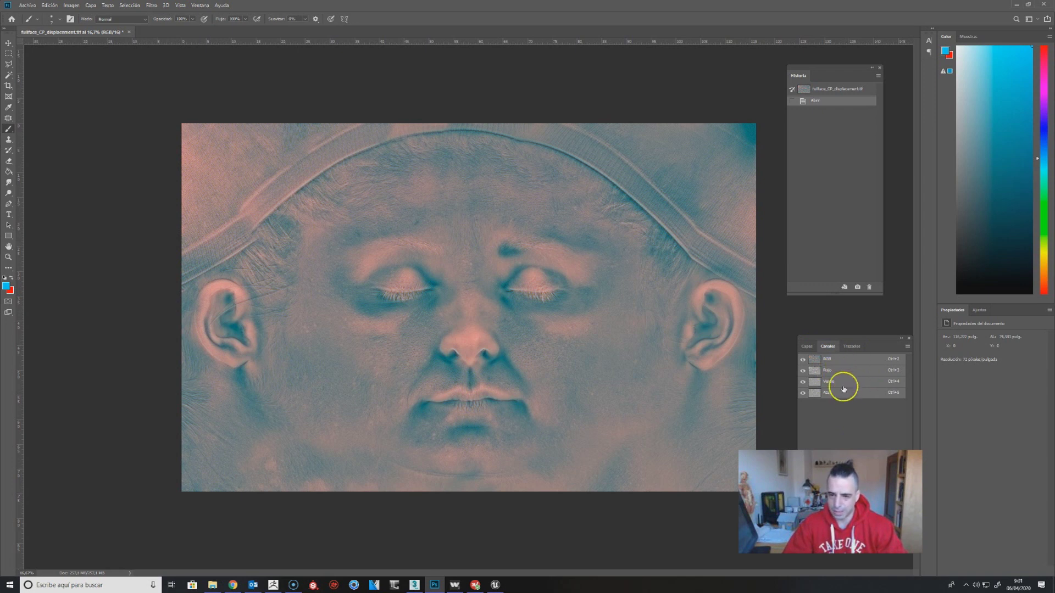
{"action": "left_click", "coordinate": [830, 372]}
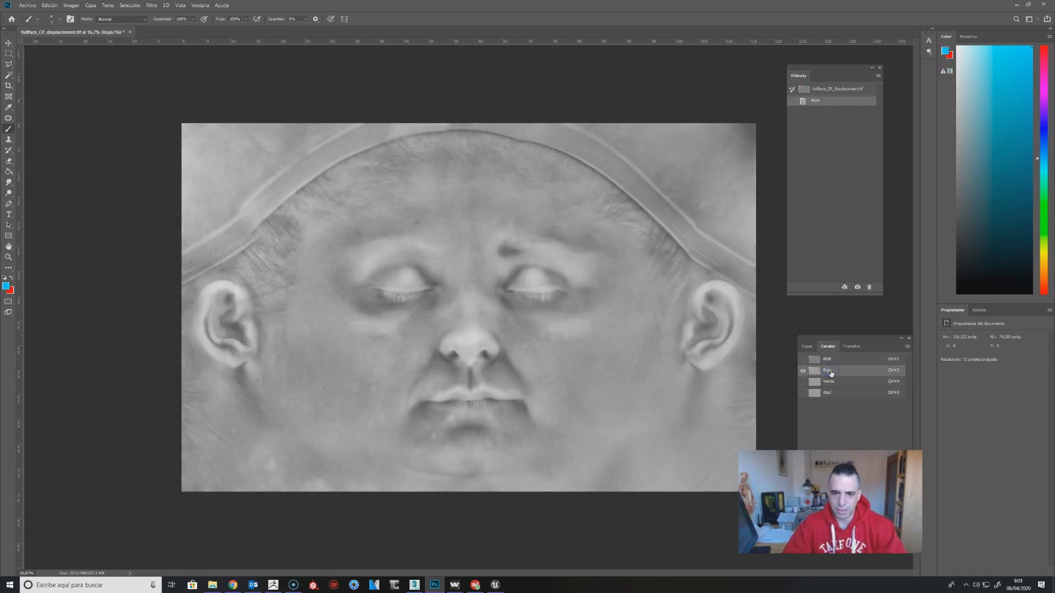
{"action": "double_click", "coordinate": [8, 258]}
{"action": "left_click_drag", "start_coordinate": [275, 358], "coordinate": [476, 251]}
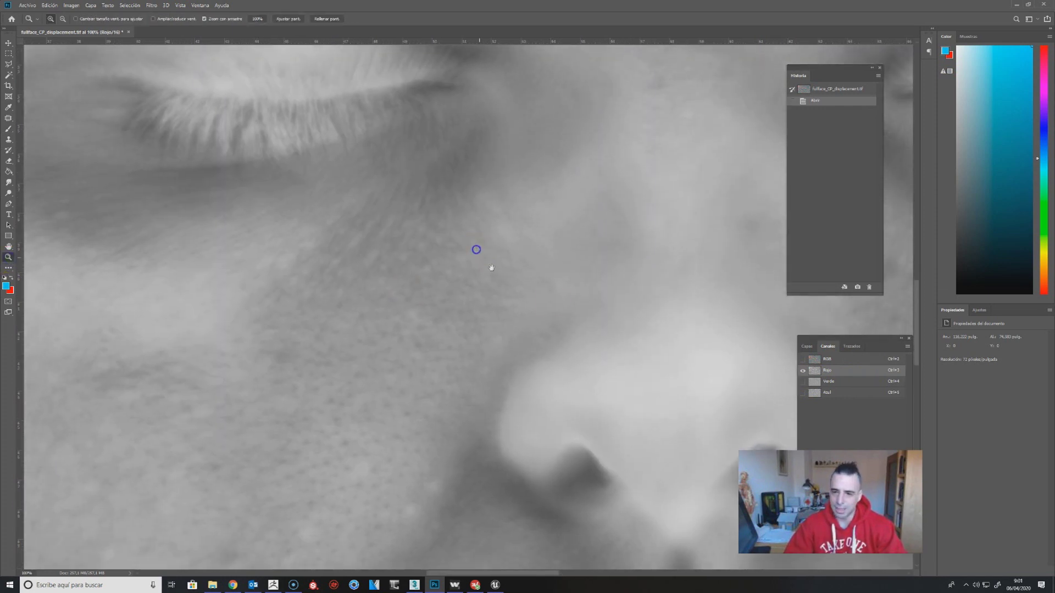
{"action": "left_click", "coordinate": [464, 372], "text": "alt"}
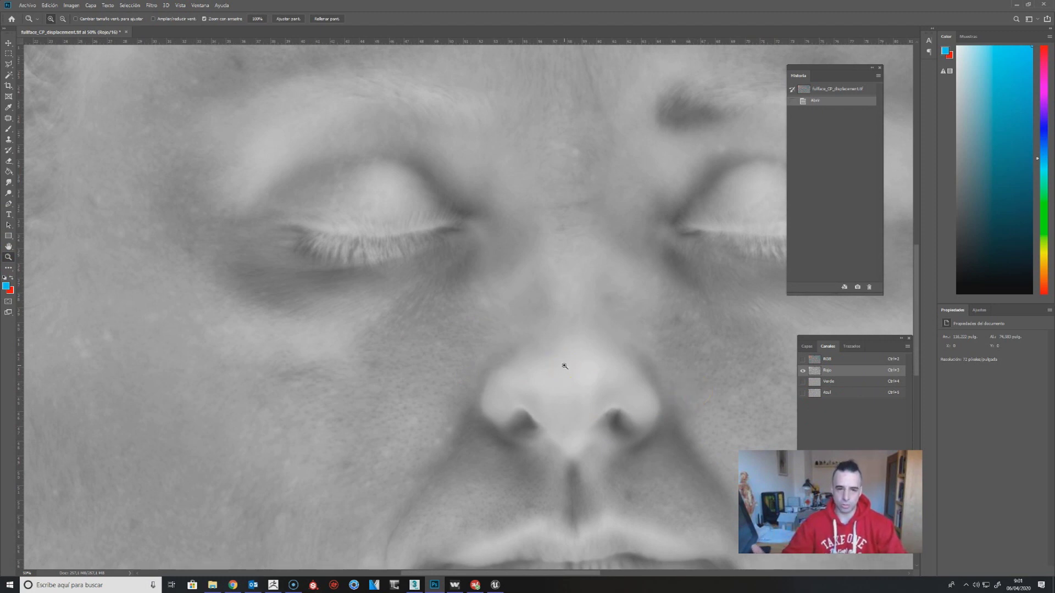
Isolate the displacement map's green channel and inspect the skin detail below the closed eye.
{"action": "left_click", "coordinate": [810, 379]}
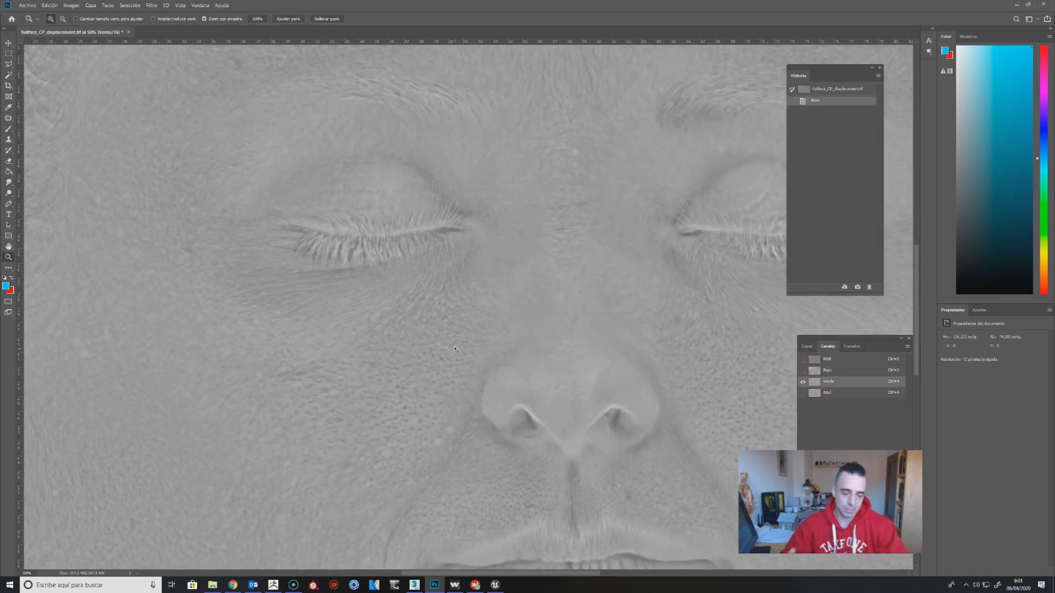
{"action": "left_click", "coordinate": [438, 338], "text": "alt"}
{"action": "left_click", "coordinate": [438, 324]}
{"action": "left_click", "coordinate": [460, 330]}
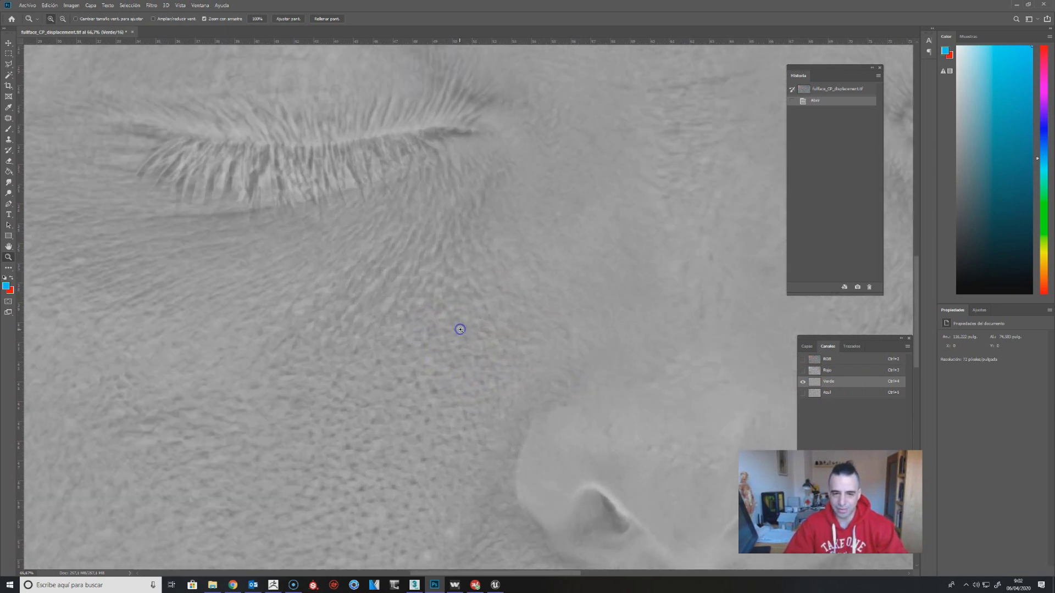
View the blue channel and compare it with the red and green channels on the same skin area.
{"action": "left_click", "coordinate": [835, 393]}
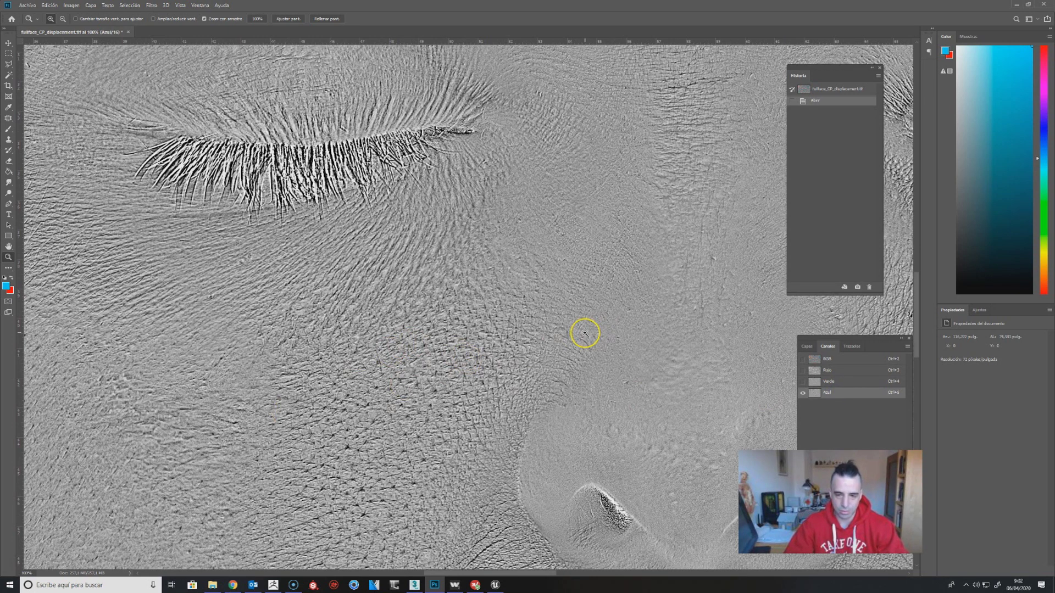
{"action": "left_click", "coordinate": [845, 372]}
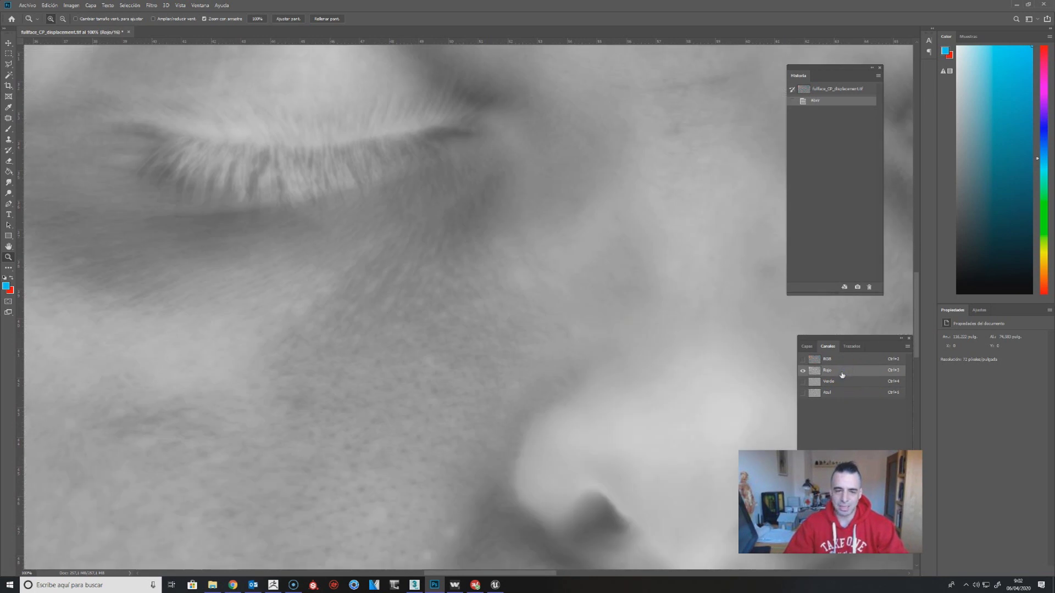
{"action": "left_click", "coordinate": [843, 384]}
{"action": "left_click", "coordinate": [840, 391]}
{"action": "left_click", "coordinate": [835, 373]}
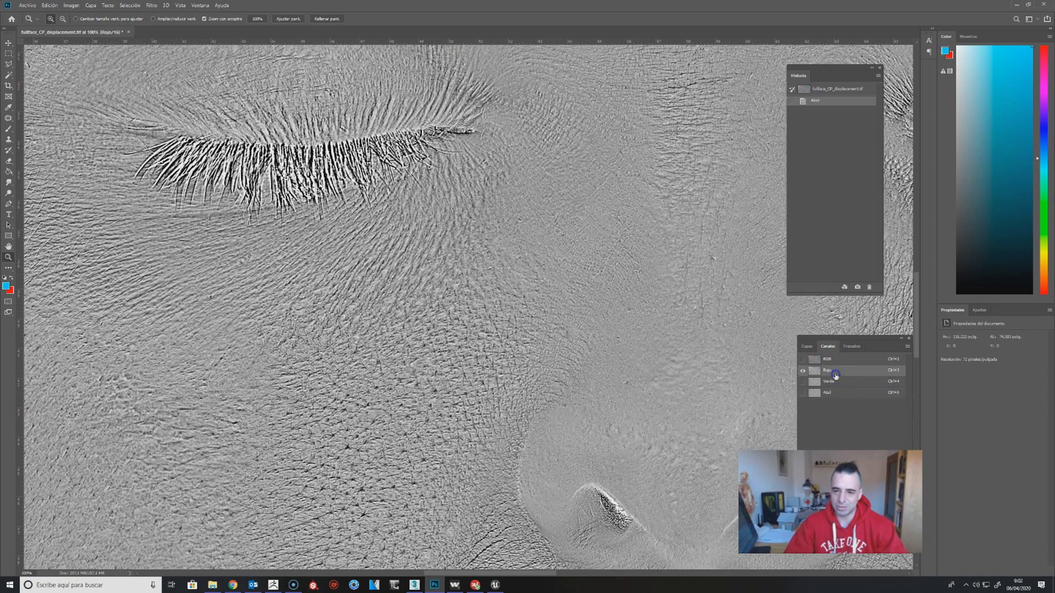
{"action": "left_click", "coordinate": [838, 383]}
{"action": "left_click", "coordinate": [839, 392]}
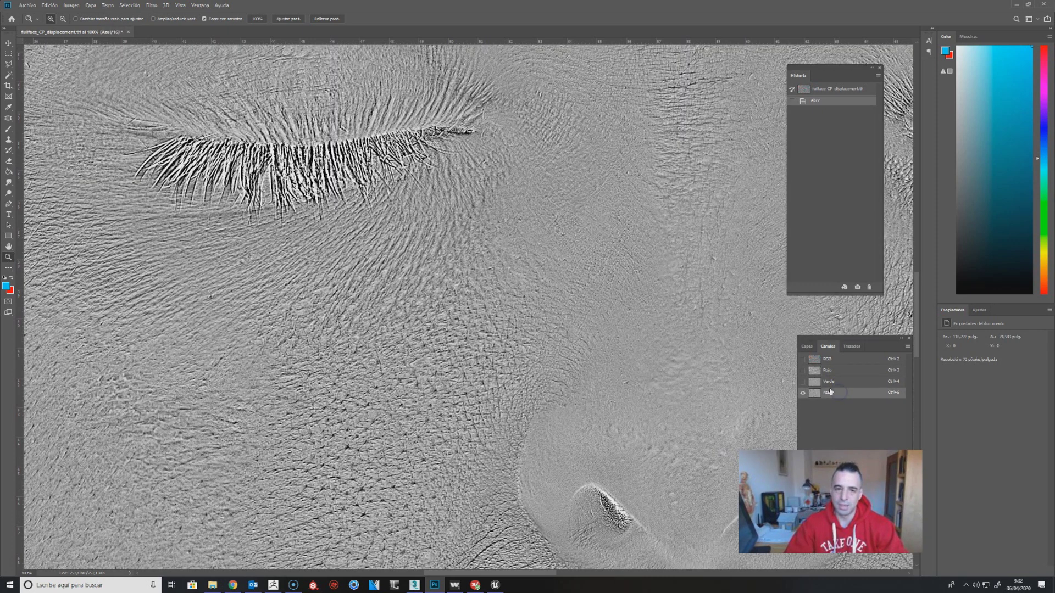
Inspect the blue channel across the wider face and restore the RGB composite with the whole map in view.
{"action": "left_click", "coordinate": [438, 305], "text": "alt"}
{"action": "left_click", "coordinate": [438, 305], "text": "alt"}
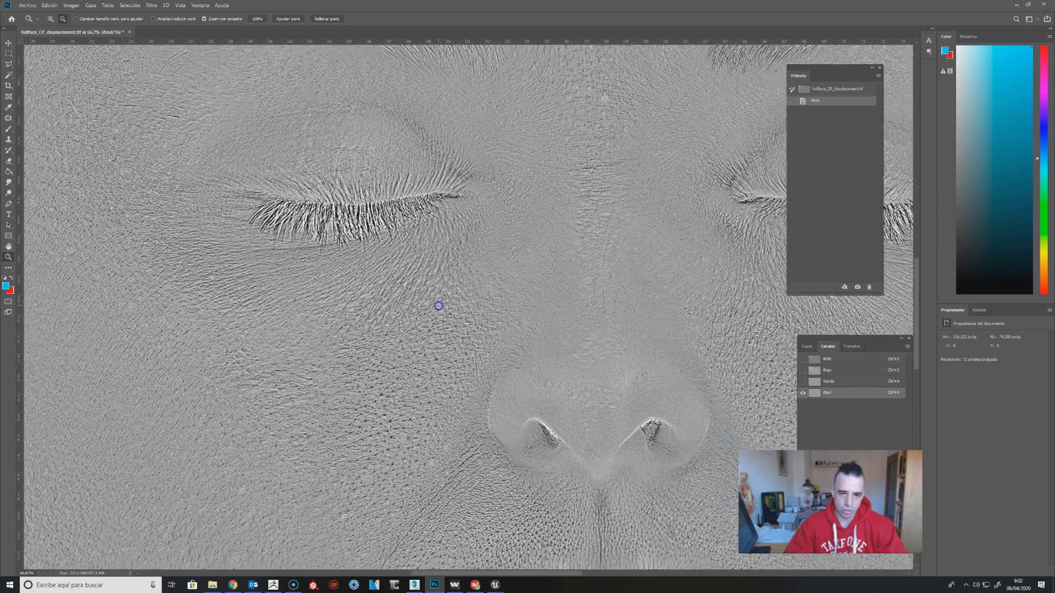
{"action": "left_click", "coordinate": [437, 322], "text": "alt"}
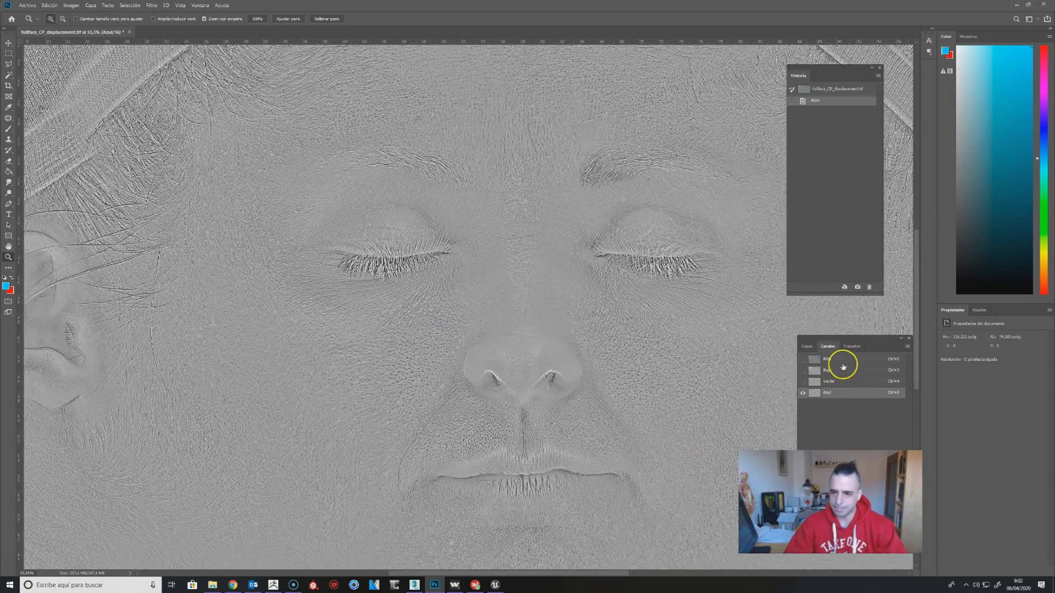
{"action": "left_click", "coordinate": [840, 361]}
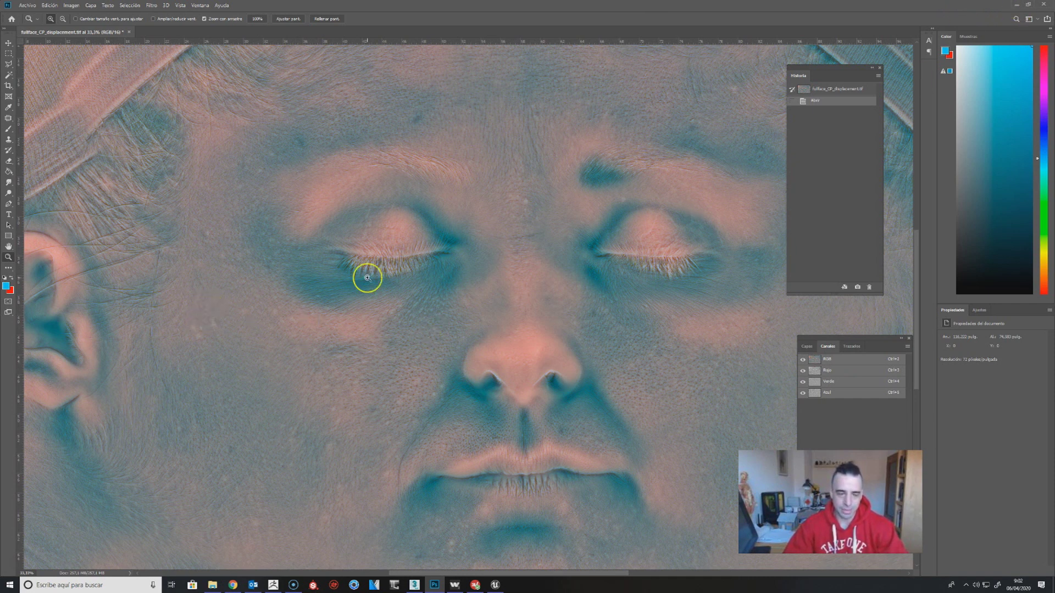
{"action": "left_click", "coordinate": [399, 288], "text": "alt"}
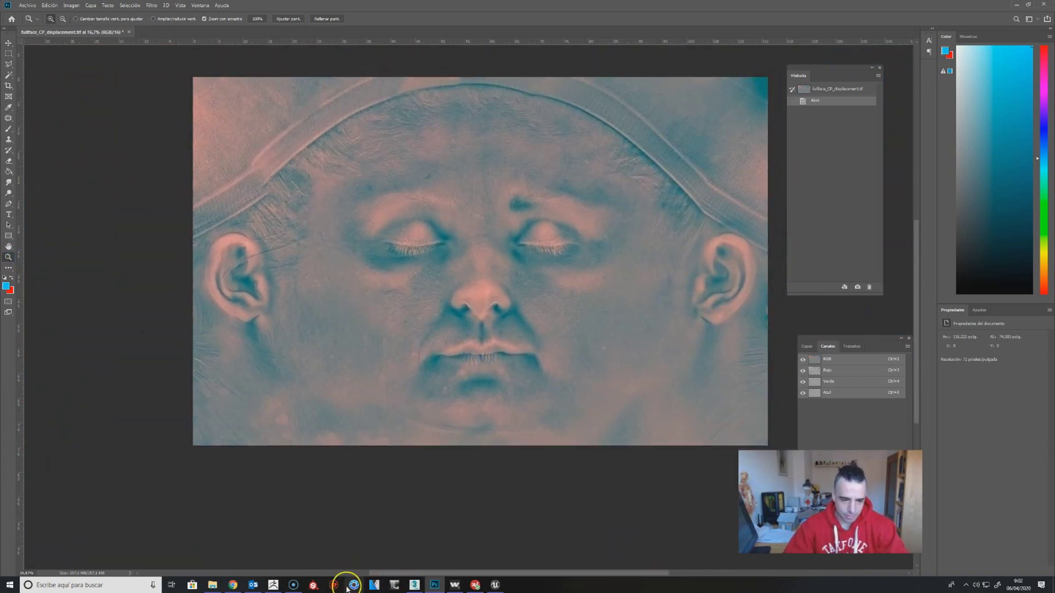
Switch to ZBrush and show the sculpting layers of the female head.
{"action": "left_click", "coordinate": [275, 584]}
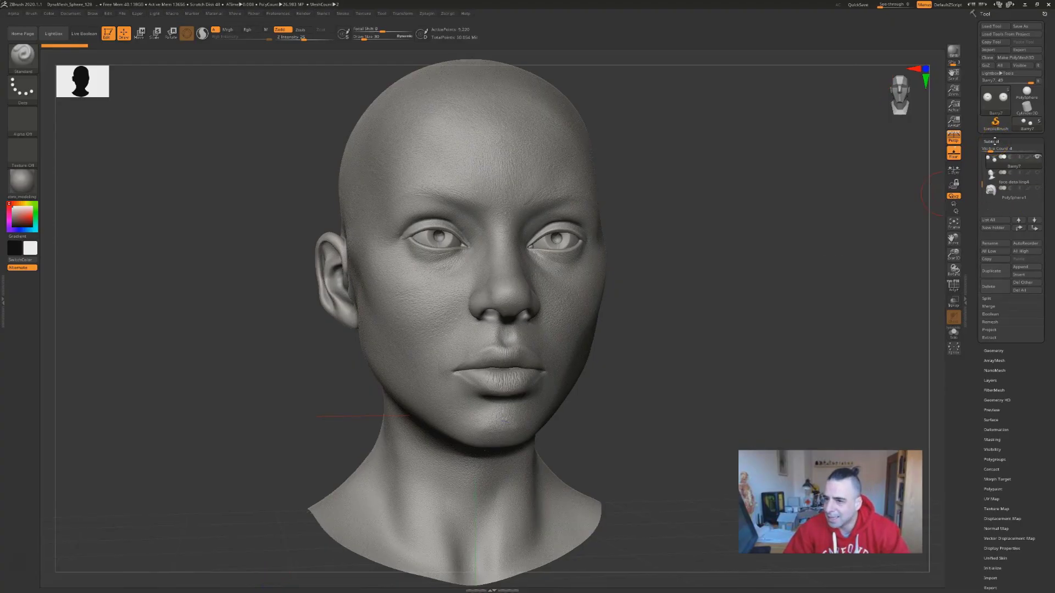
{"action": "left_click", "coordinate": [992, 141]}
{"action": "left_click", "coordinate": [991, 182]}
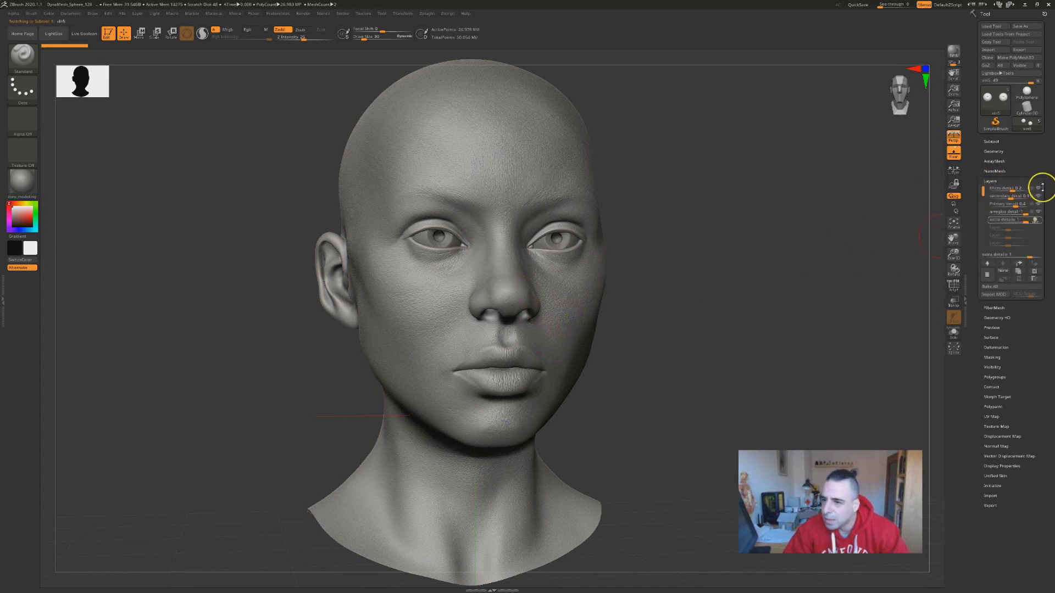
Hide the micro, secondary and primary detail layers and the remaining visible layers, leaving the smooth base head in frontal view.
{"action": "left_click", "coordinate": [1040, 188]}
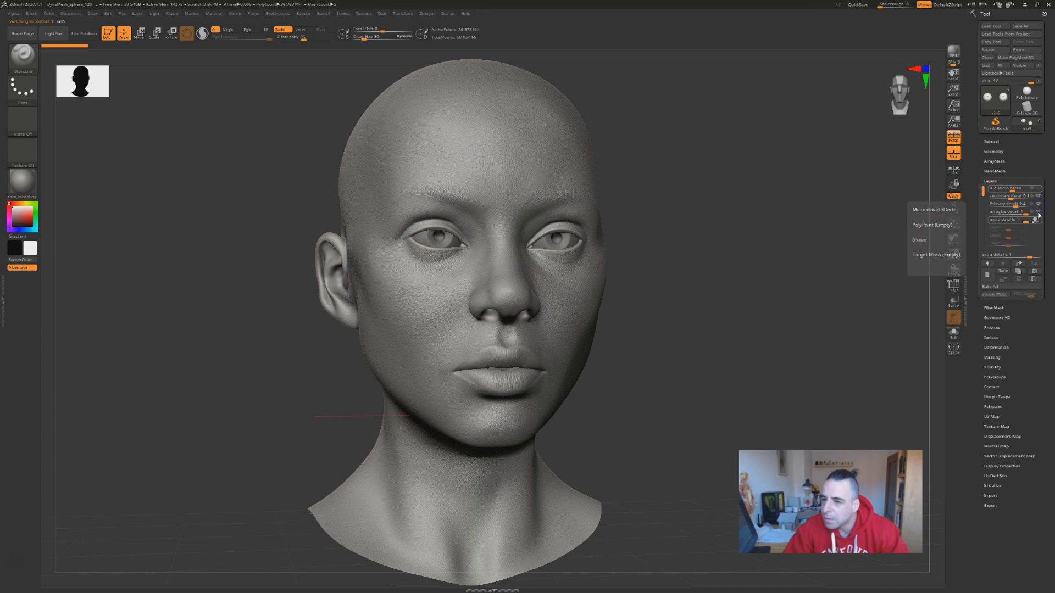
{"action": "left_click", "coordinate": [1032, 196]}
{"action": "left_click", "coordinate": [1039, 220]}
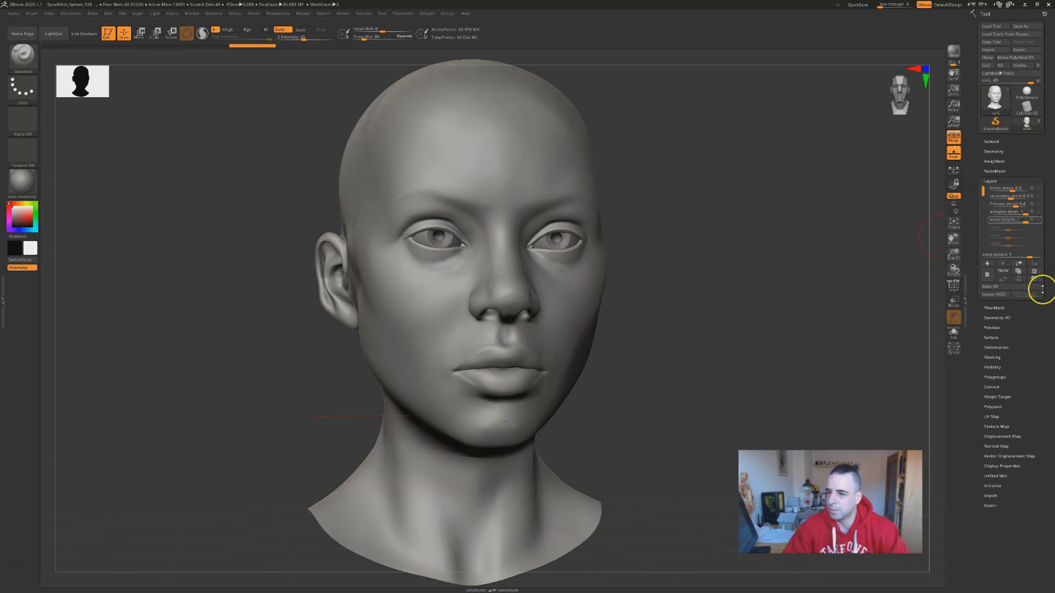
{"action": "left_click_drag", "start_coordinate": [733, 360], "coordinate": [778, 342]}
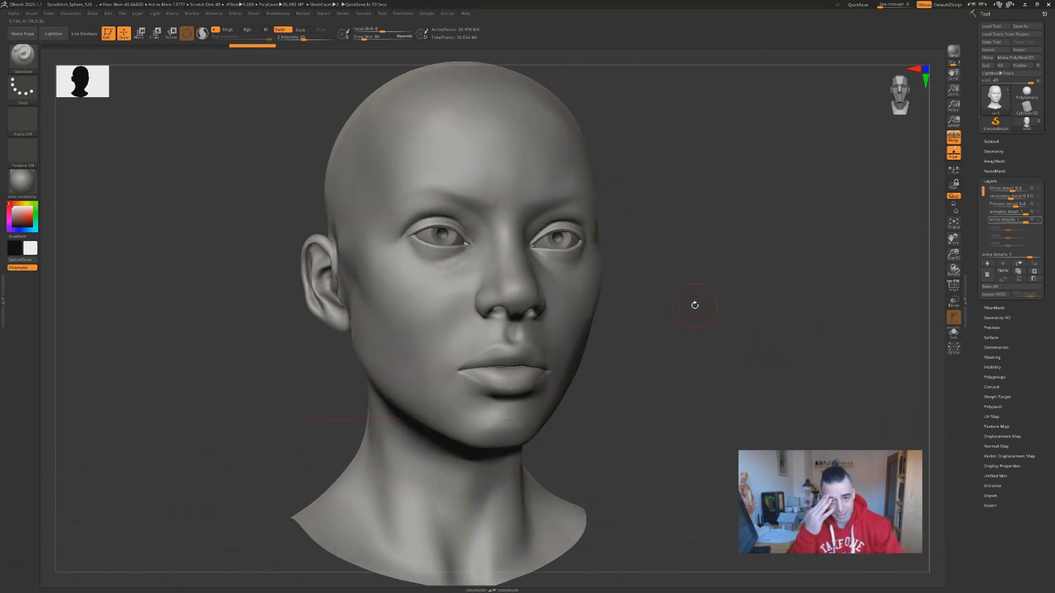
{"action": "left_click_drag", "start_coordinate": [638, 322], "coordinate": [722, 343]}
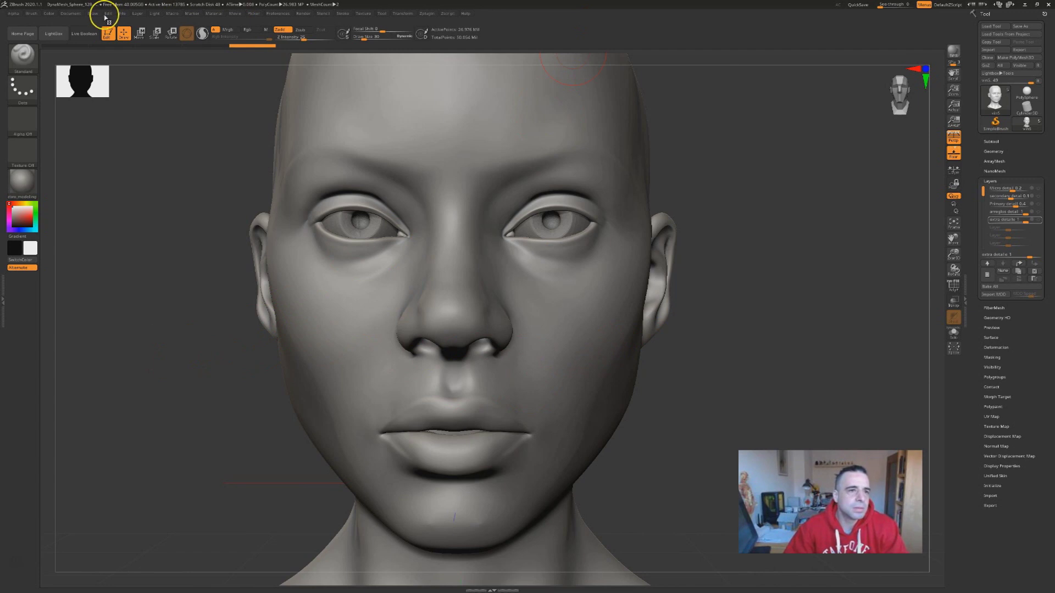
Switch the camera to the longest focal-length preset and examine the head's proportions from a three-quarter angle.
{"action": "left_click", "coordinate": [93, 13]}
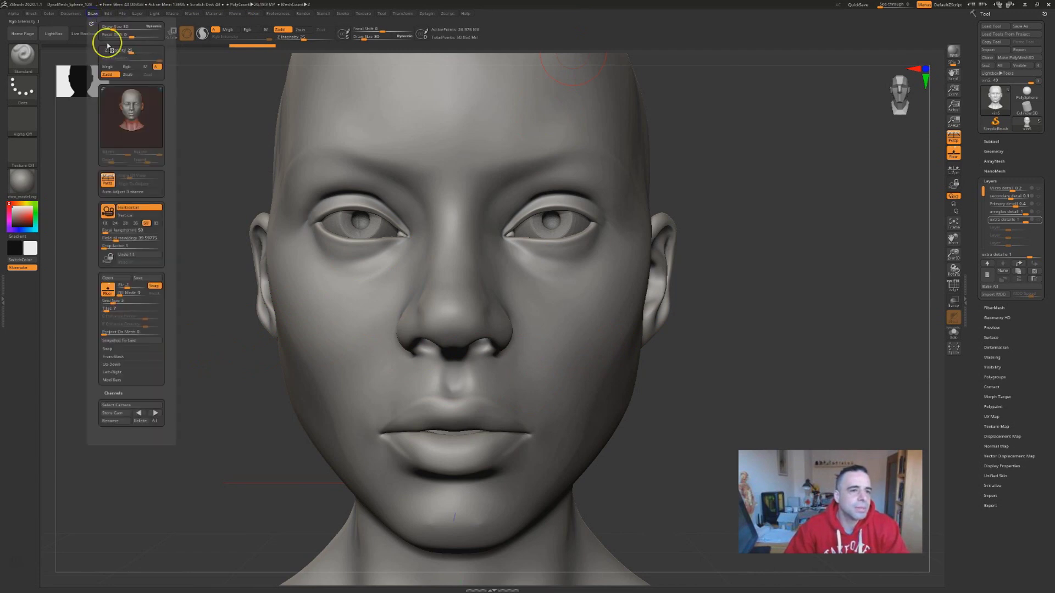
{"action": "left_click", "coordinate": [157, 223]}
{"action": "mouse_move", "coordinate": [680, 384]}
{"action": "left_mouse_down"}
{"action": "mouse_move", "coordinate": [682, 394]}
{"action": "mouse_move", "coordinate": [693, 392]}
{"action": "left_mouse_up"}
{"action": "left_click_drag", "start_coordinate": [713, 384], "coordinate": [724, 373]}
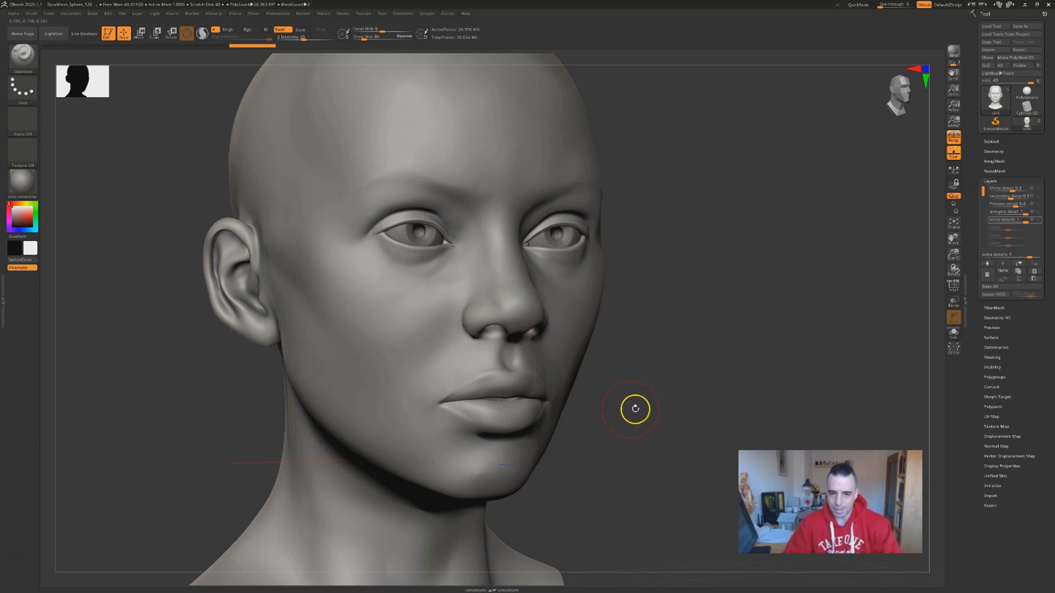
{"action": "left_click_drag", "start_coordinate": [635, 302], "coordinate": [743, 389]}
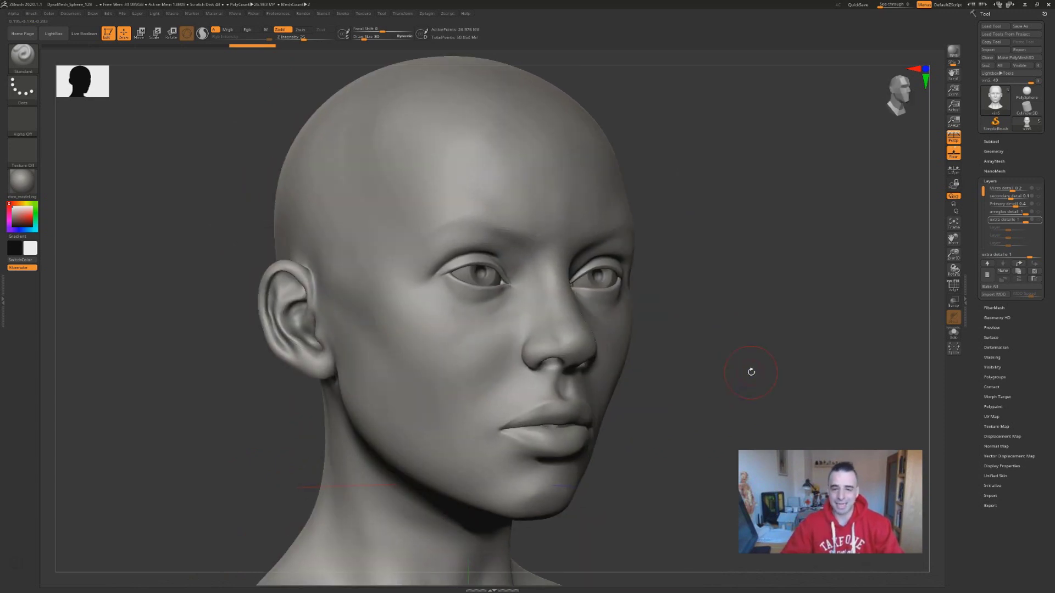
{"action": "mouse_move", "coordinate": [758, 323]}
{"action": "left_mouse_down", "text": "shift"}
{"action": "mouse_move", "coordinate": [737, 341]}
{"action": "mouse_move", "coordinate": [763, 381]}
{"action": "mouse_move", "coordinate": [705, 393]}
{"action": "left_mouse_up", "text": "shift"}
Switch to the low-poly head scene in 3ds Max, display its edged faces and show its modifier stack.
{"action": "key", "text": "alt+Tab"}
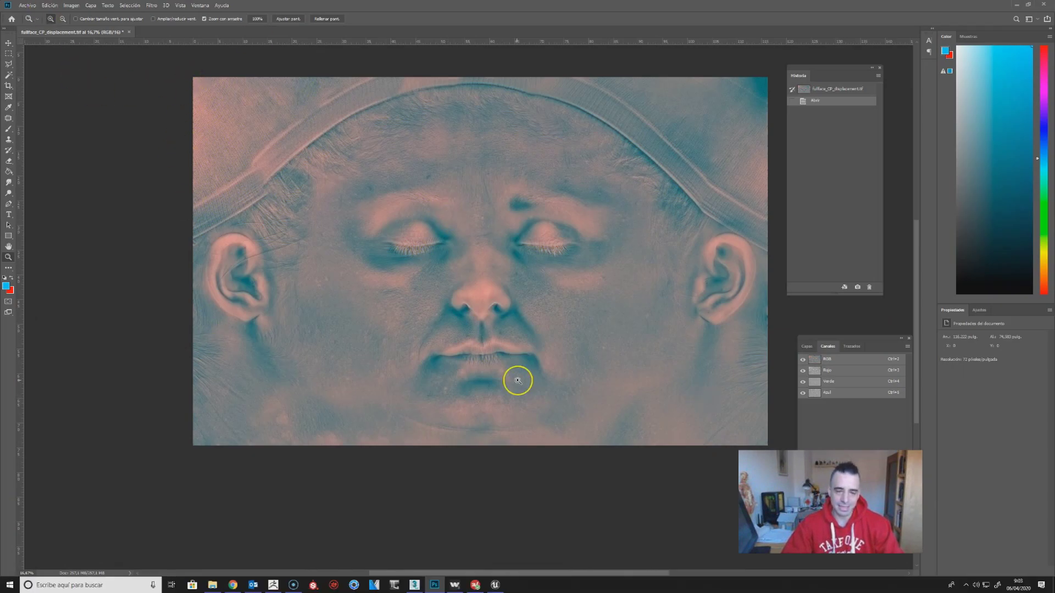
{"action": "key", "text": "alt+Tab"}
{"action": "left_click_drag", "start_coordinate": [708, 354], "coordinate": [654, 361]}
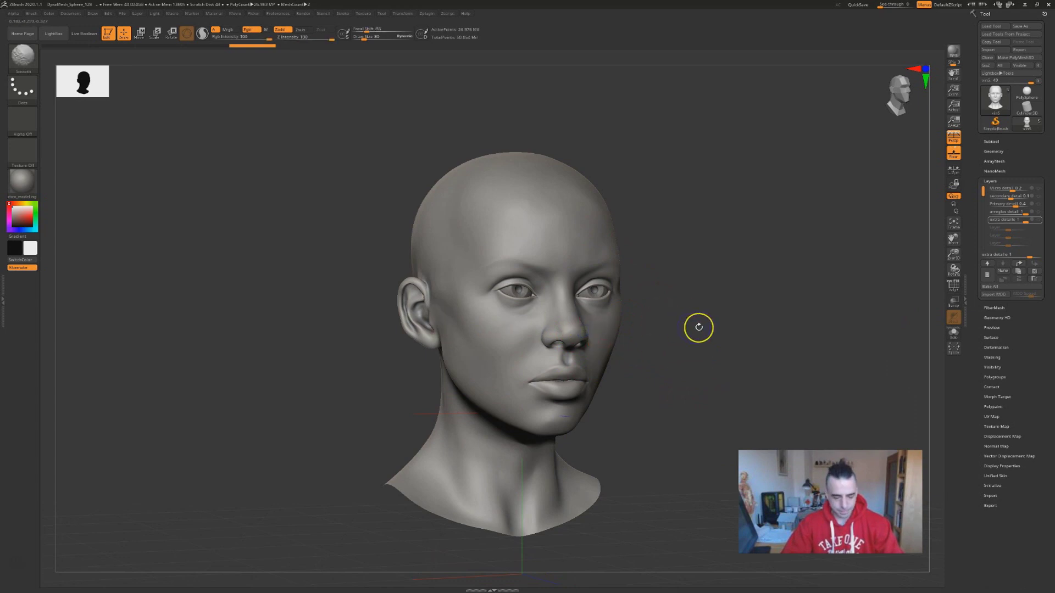
{"action": "key", "text": "super"}
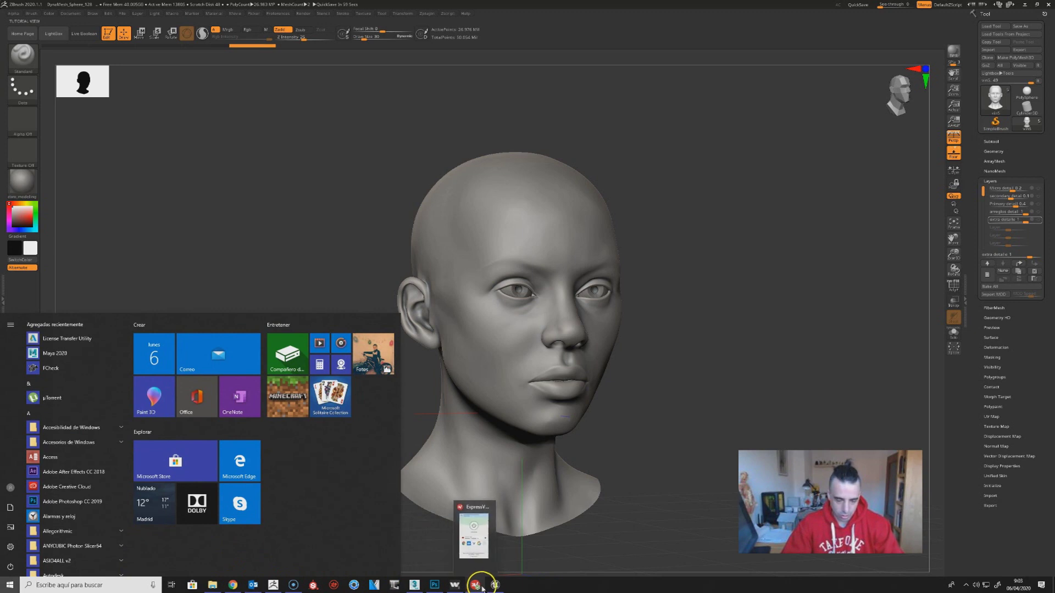
{"action": "mouse_move", "coordinate": [263, 587]}
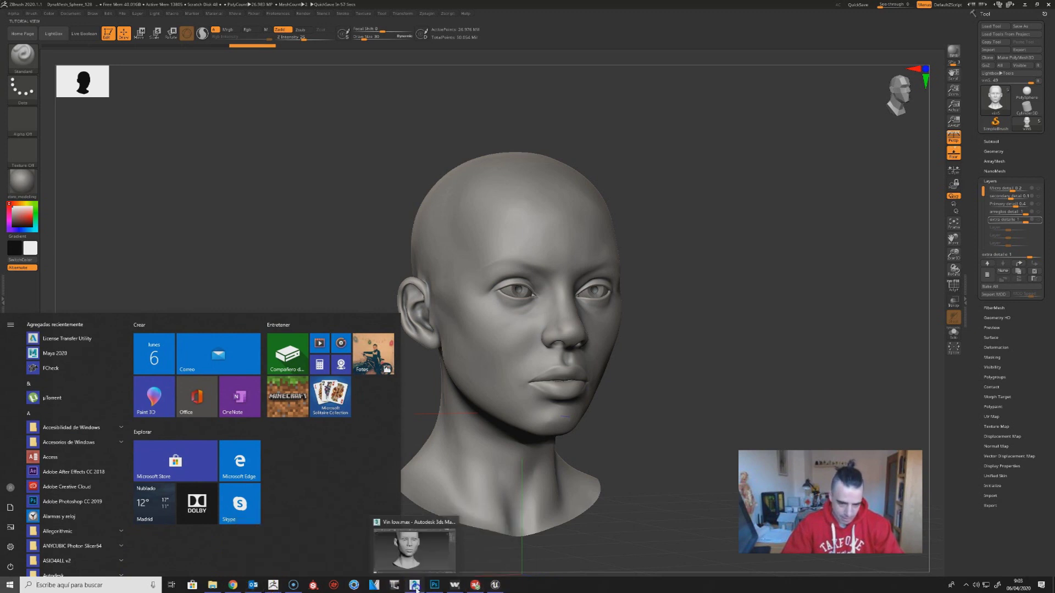
{"action": "left_click", "coordinate": [414, 585]}
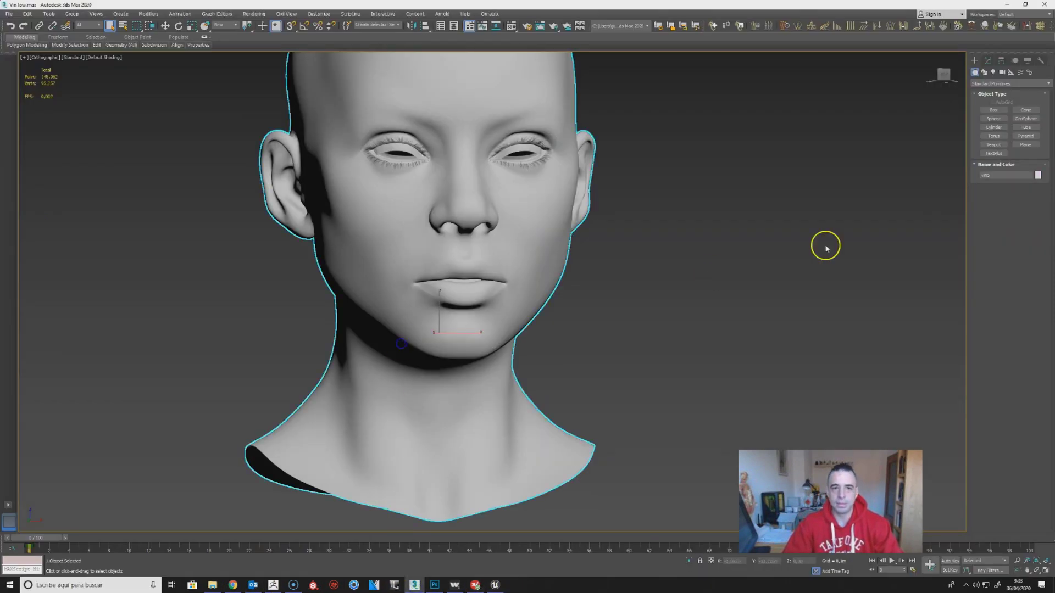
{"action": "key", "text": "F4"}
{"action": "left_click", "coordinate": [989, 62]}
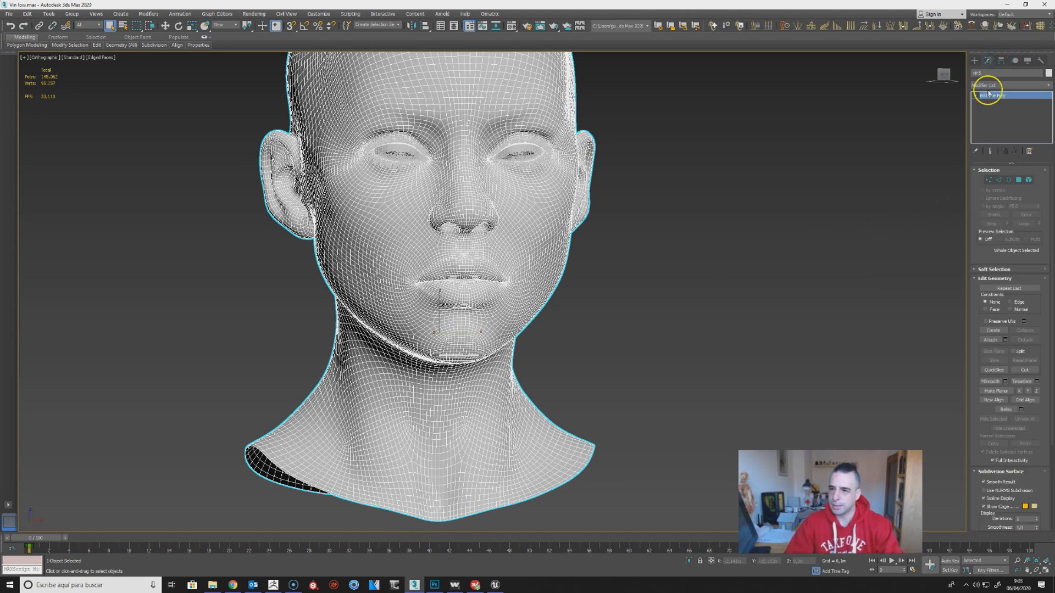
Add an Unwrap UVW modifier to the head and open its UV layout in a maximized editor.
{"action": "left_click", "coordinate": [995, 86]}
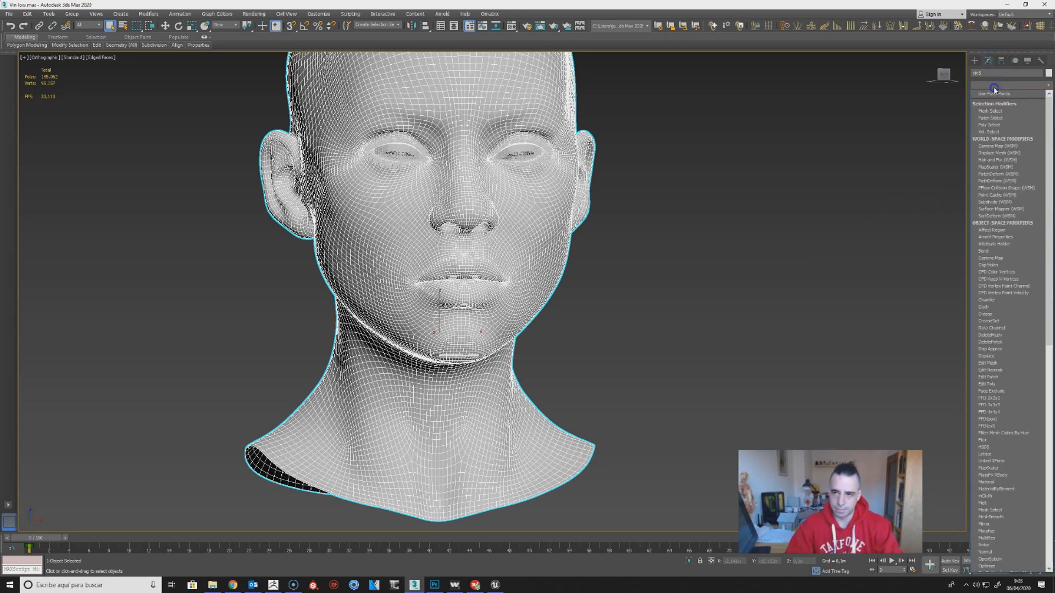
{"action": "key", "text": "u"}
{"action": "key", "text": "Return"}
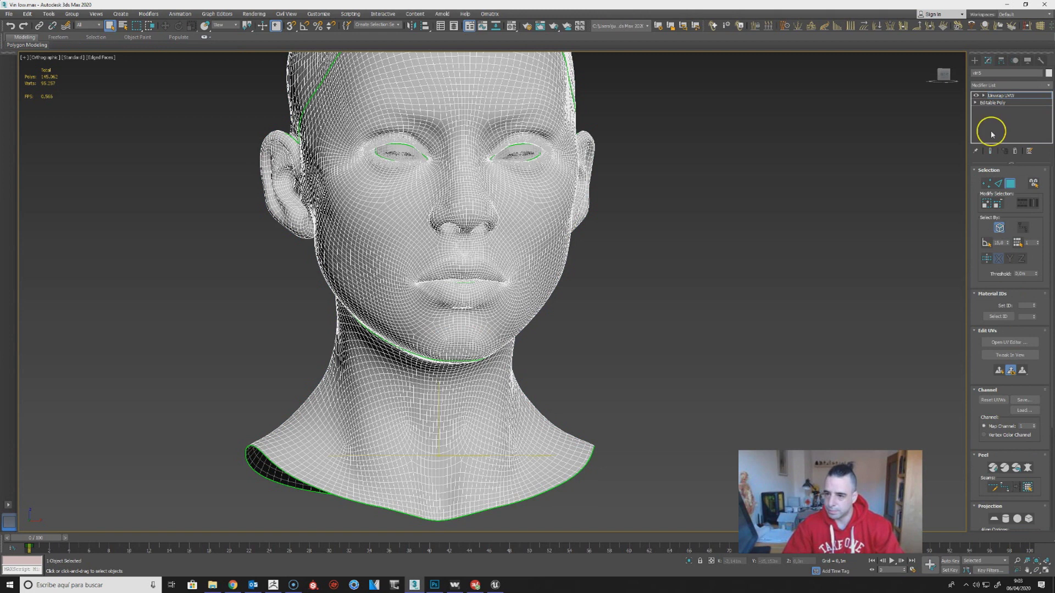
{"action": "left_click", "coordinate": [1006, 342]}
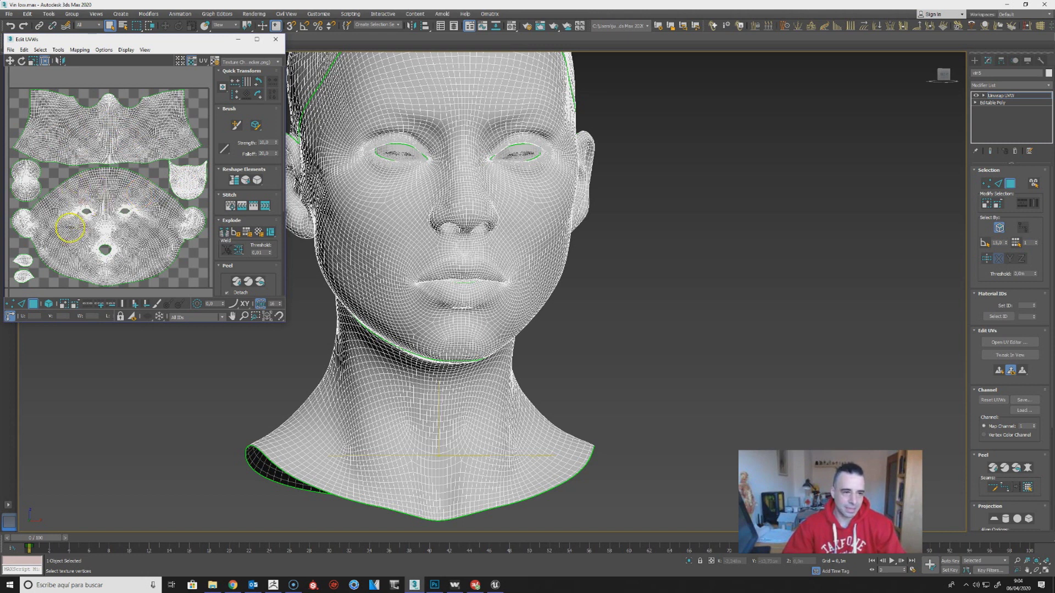
{"action": "left_click", "coordinate": [256, 39]}
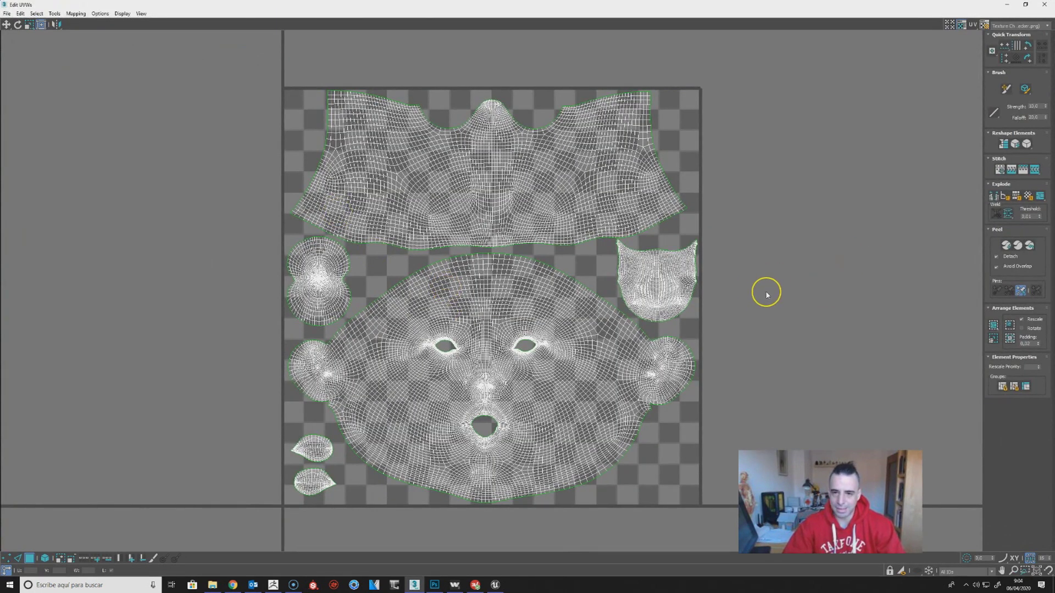
Switch to the full-face displacement map in Photoshop to compare it with the head's UV layout.
{"action": "key", "text": "alt+Tab"}
{"action": "key", "text": "alt+Tab"}
{"action": "key", "text": "Tab"}
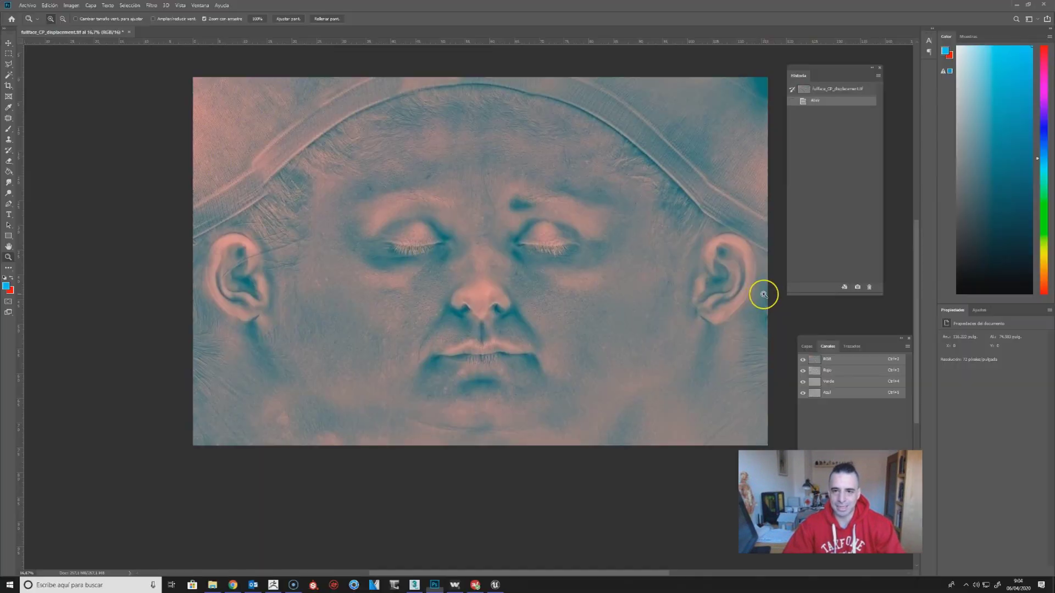
Switch to Unreal Engine and inspect the rendered skin around the nose and eyes up close.
{"action": "key", "text": "alt+Tab"}
{"action": "key", "text": "Tab"}
{"action": "key", "text": "Tab"}
{"action": "key", "text": "Tab"}
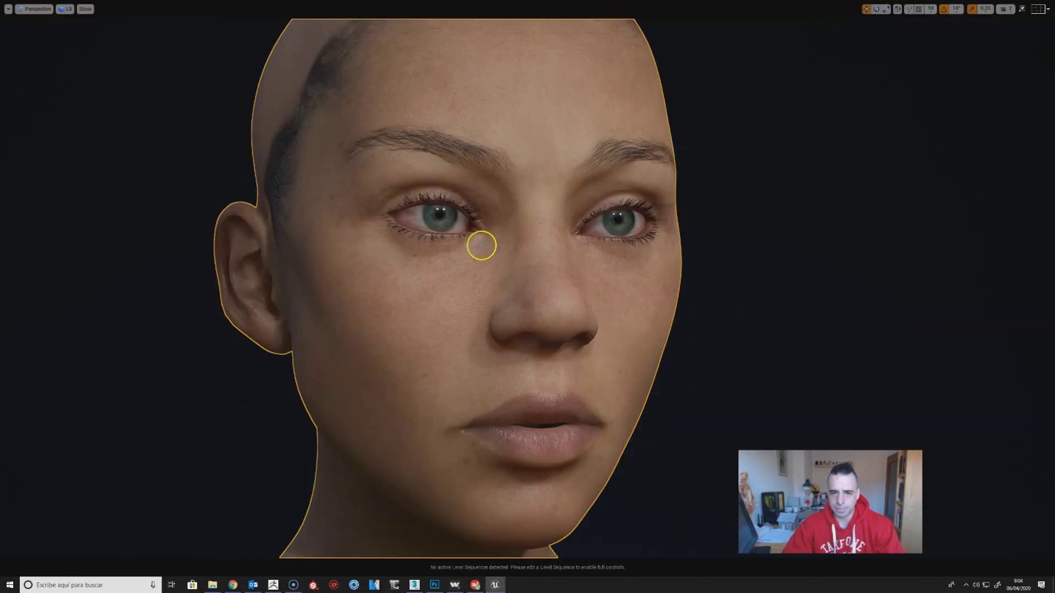
{"action": "scroll", "coordinate": [470, 263], "scroll_direction": "up", "scroll_amount": 4}
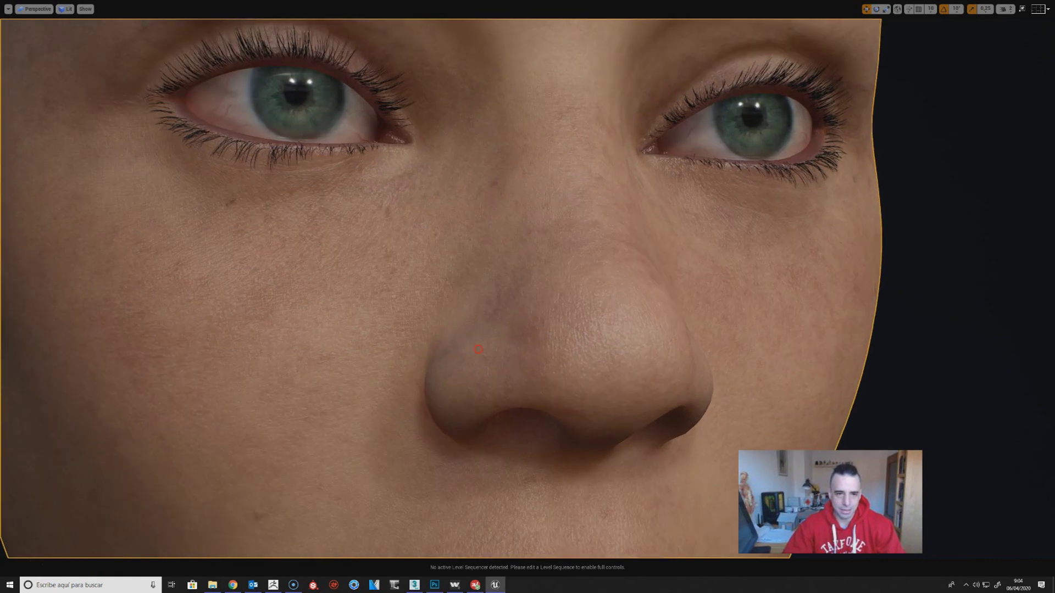
{"action": "scroll", "coordinate": [473, 272], "scroll_direction": "down", "scroll_amount": 2}
{"action": "scroll", "coordinate": [474, 272], "scroll_direction": "down", "scroll_amount": 3}
Compare the Photoshop displacement map with the UV layout in 3ds Max, and close the UV editor to show the whole head.
{"action": "key", "text": "alt+Tab"}
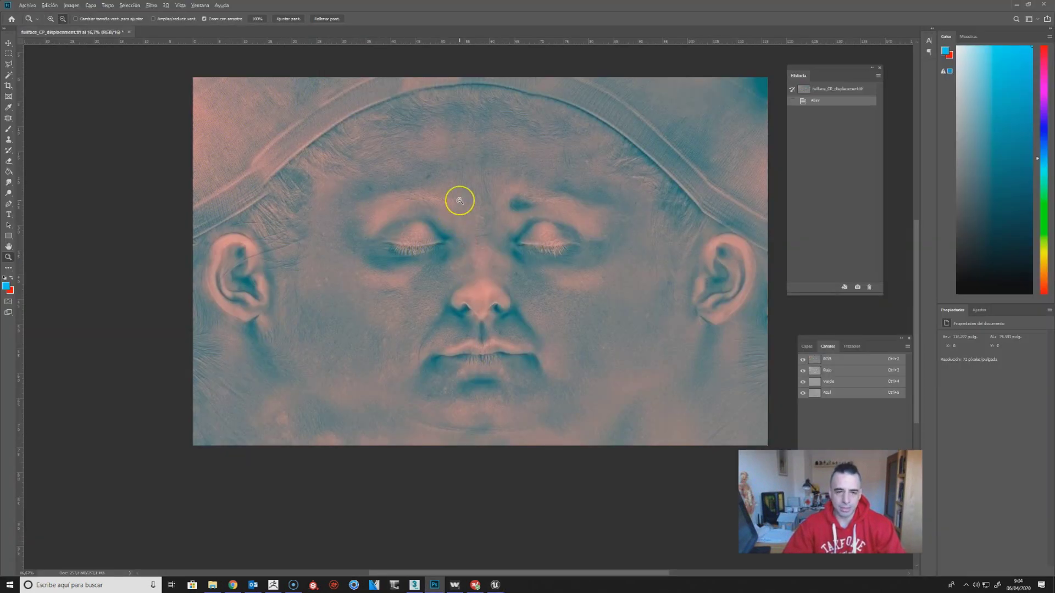
{"action": "key", "text": "alt+Tab"}
{"action": "key", "text": "Tab"}
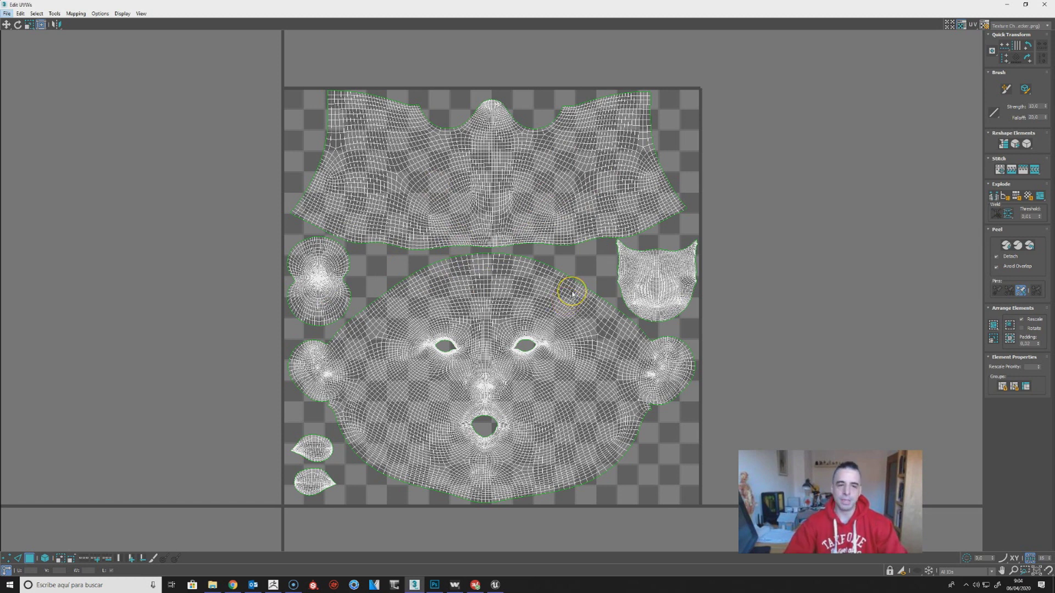
{"action": "left_click", "coordinate": [1042, 4]}
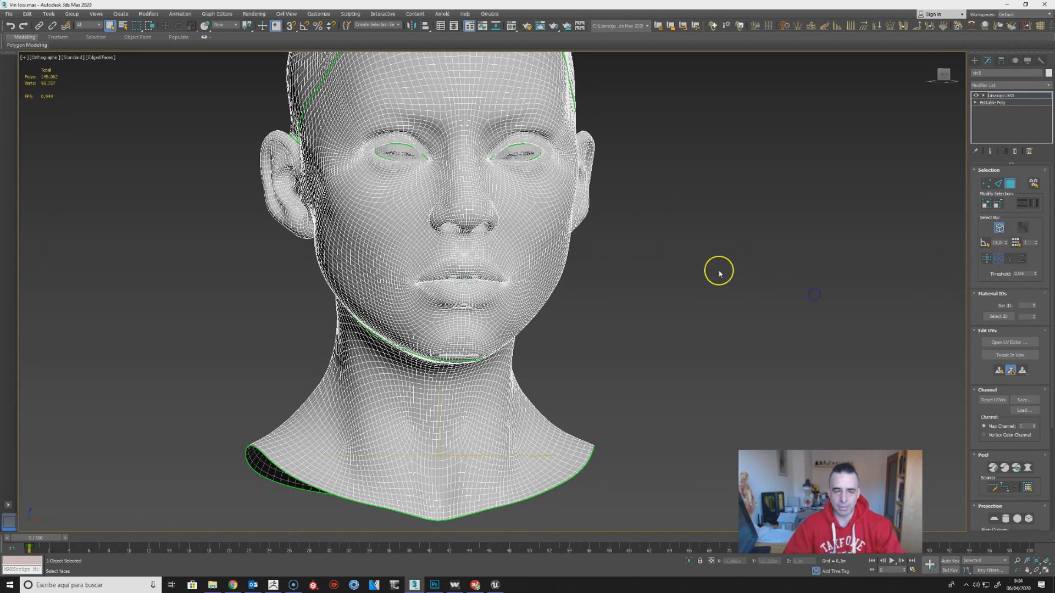
{"action": "scroll", "coordinate": [671, 327], "scroll_direction": "down", "scroll_amount": 3}
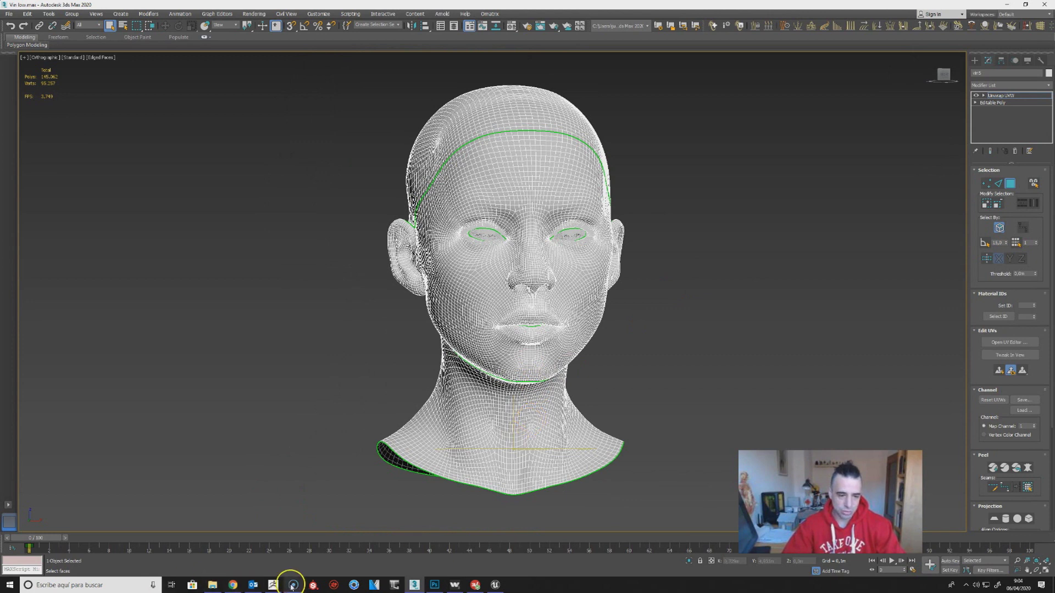
{"action": "left_click", "coordinate": [435, 585]}
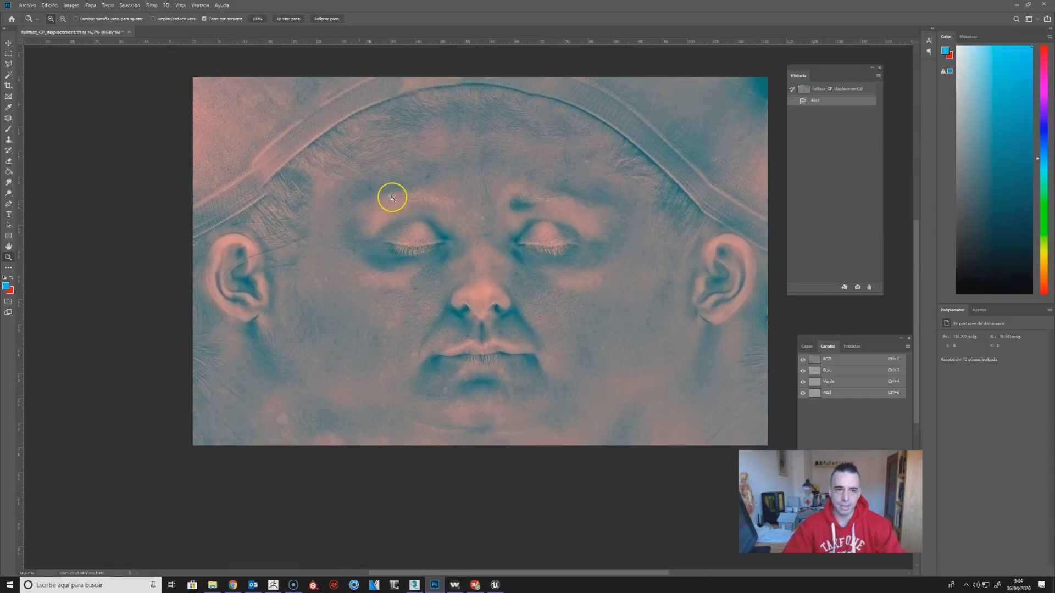
{"action": "key", "text": "alt+Tab"}
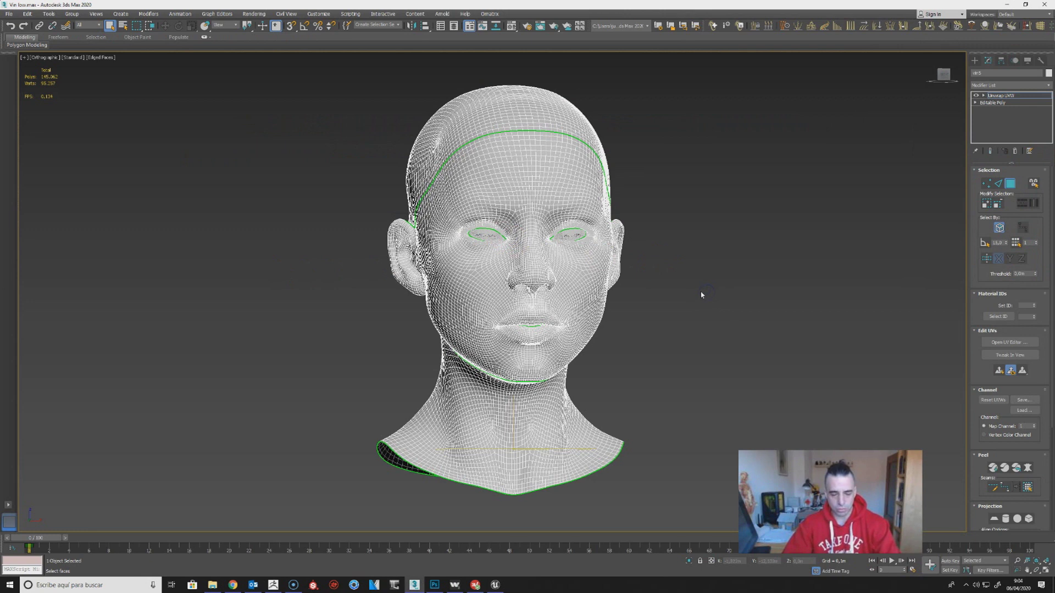
Turn off edged faces and draw a rectangular plane around the head in the front view.
{"action": "key", "text": "F4"}
{"action": "key", "text": "f"}
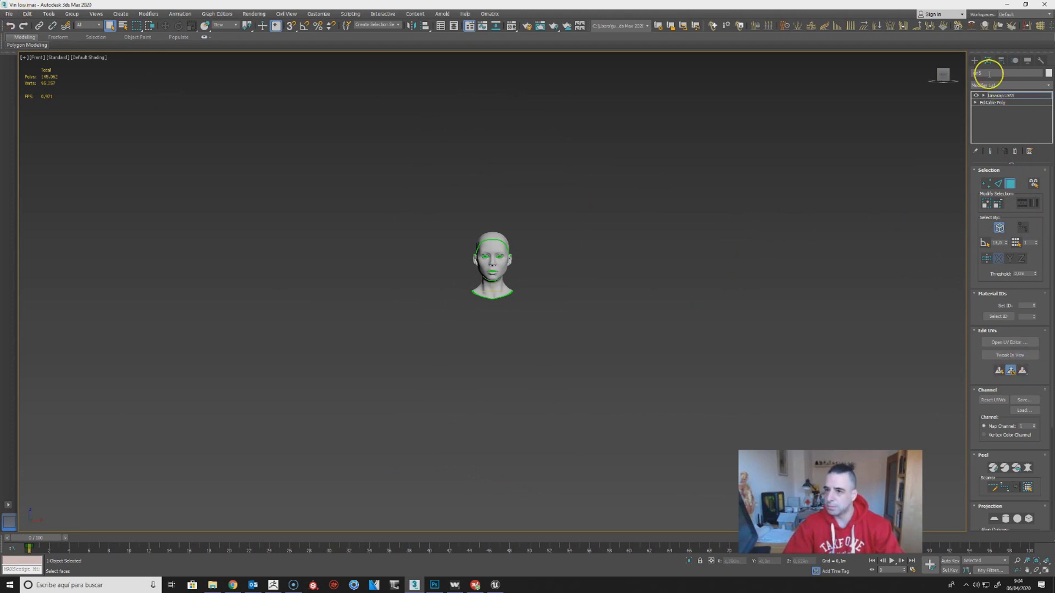
{"action": "left_click", "coordinate": [975, 61]}
{"action": "left_click", "coordinate": [1032, 146]}
{"action": "left_click_drag", "start_coordinate": [413, 213], "coordinate": [569, 317]}
{"action": "right_click", "coordinate": [567, 316]}
{"action": "middle_click_drag", "start_coordinate": [673, 303], "coordinate": [685, 352], "text": "alt"}
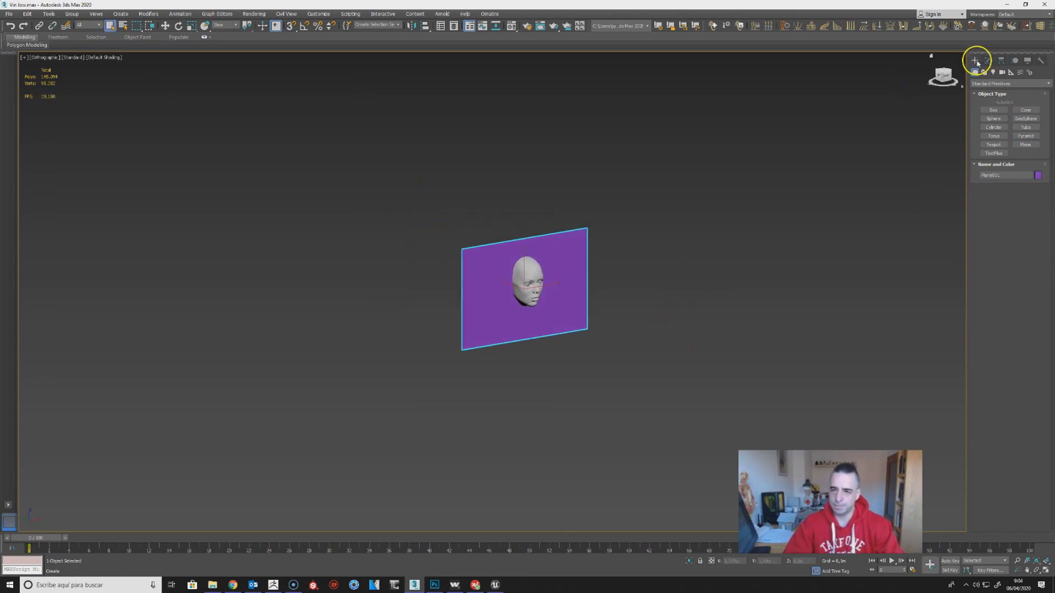
Look up the pixel dimensions of fullface_CP_displacement in the file's detailed properties in File Explorer.
{"action": "left_click", "coordinate": [212, 586]}
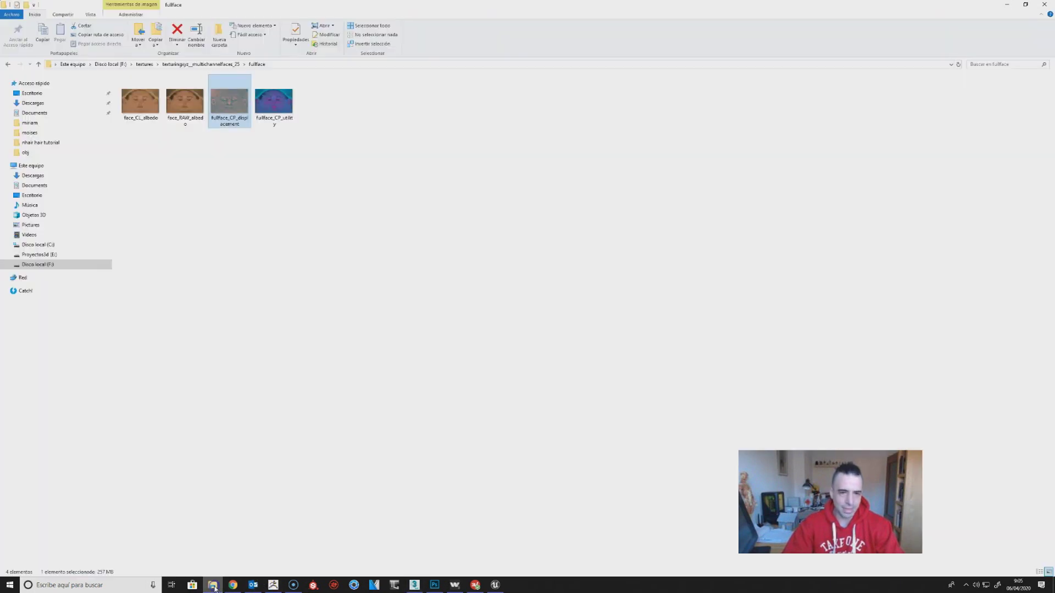
{"action": "right_click", "coordinate": [237, 103]}
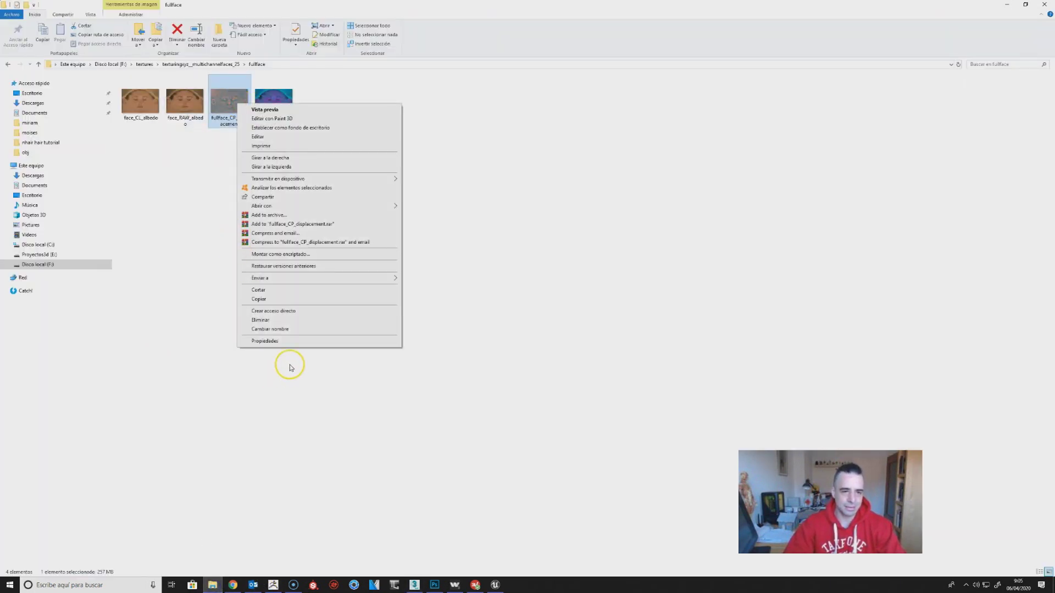
{"action": "left_click", "coordinate": [292, 342]}
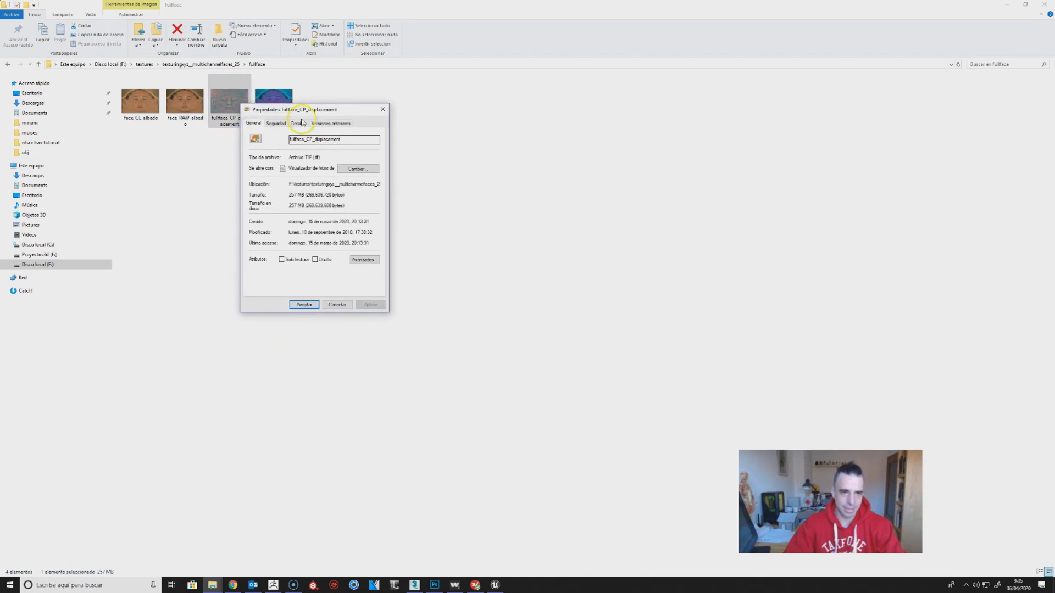
{"action": "left_click", "coordinate": [300, 122]}
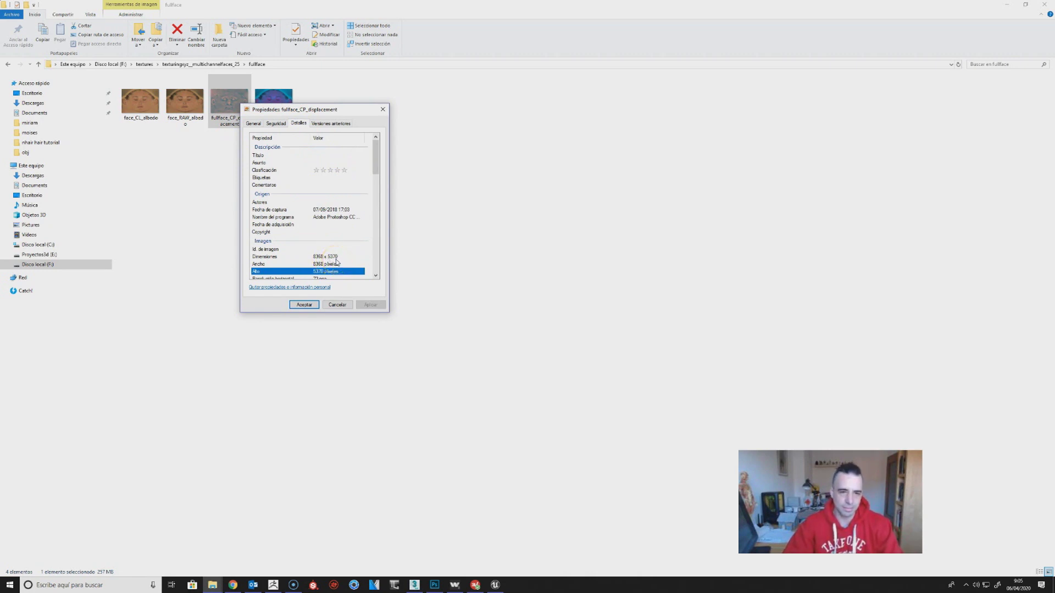
In 3ds Max, set the plane's length to 5370 and width to 8368, matching the displacement map's pixel dimensions.
{"action": "key", "text": "alt+Tab"}
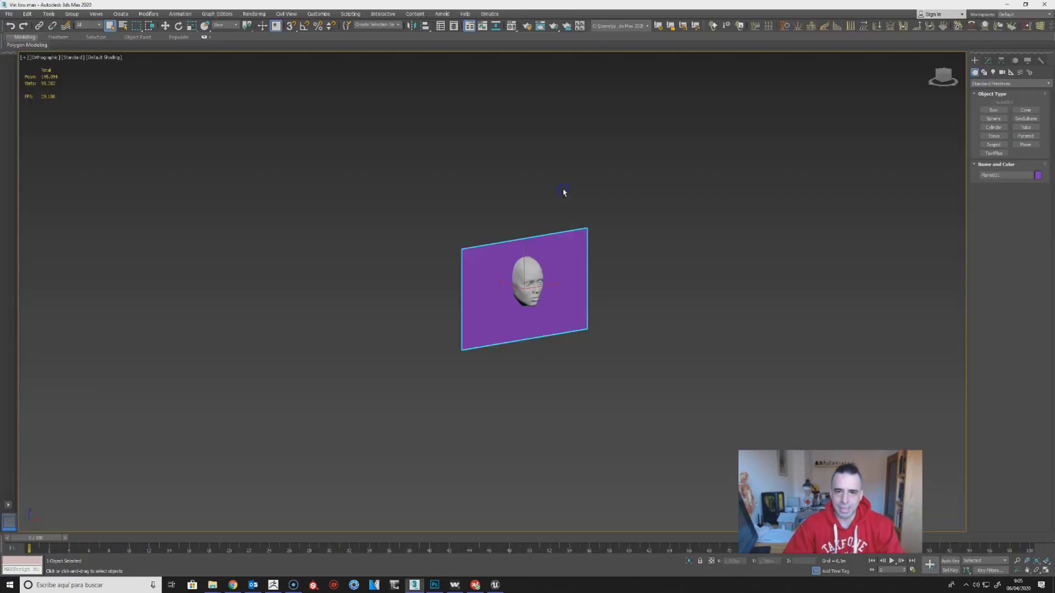
{"action": "left_click", "coordinate": [565, 192]}
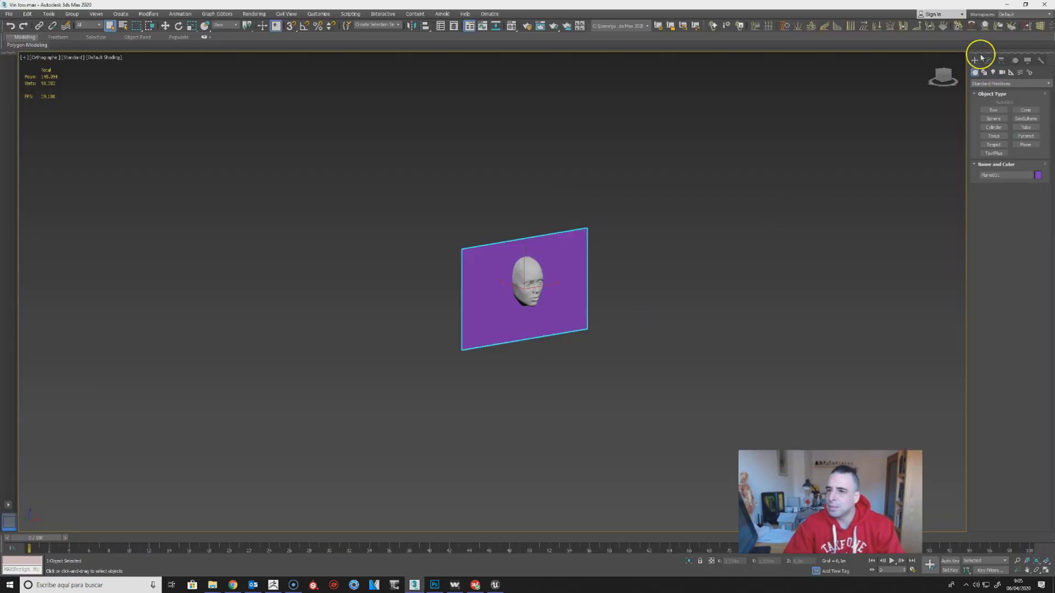
{"action": "left_click", "coordinate": [987, 60]}
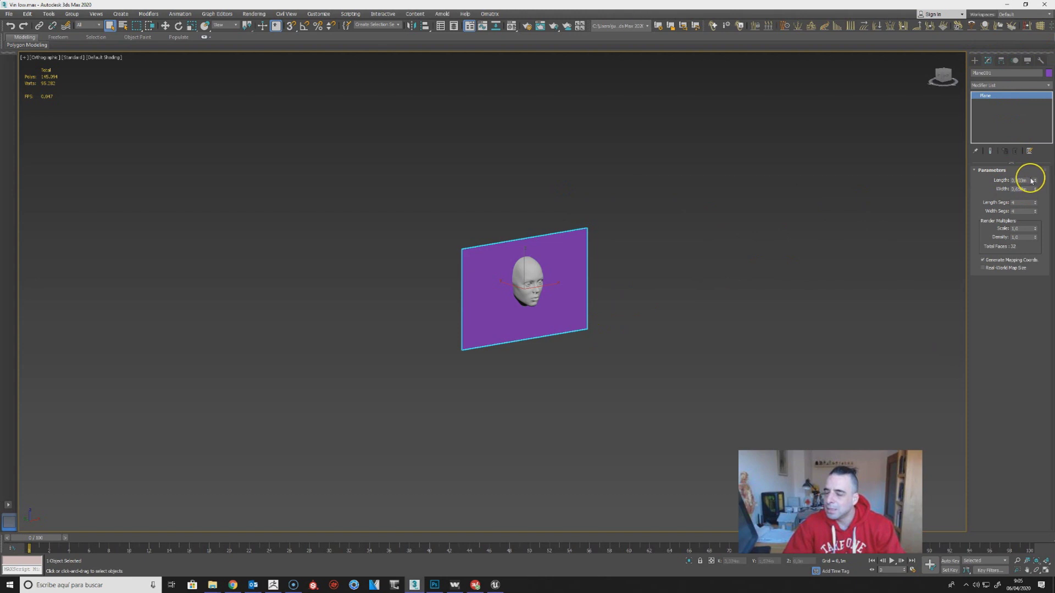
{"action": "key", "text": "alt+Tab"}
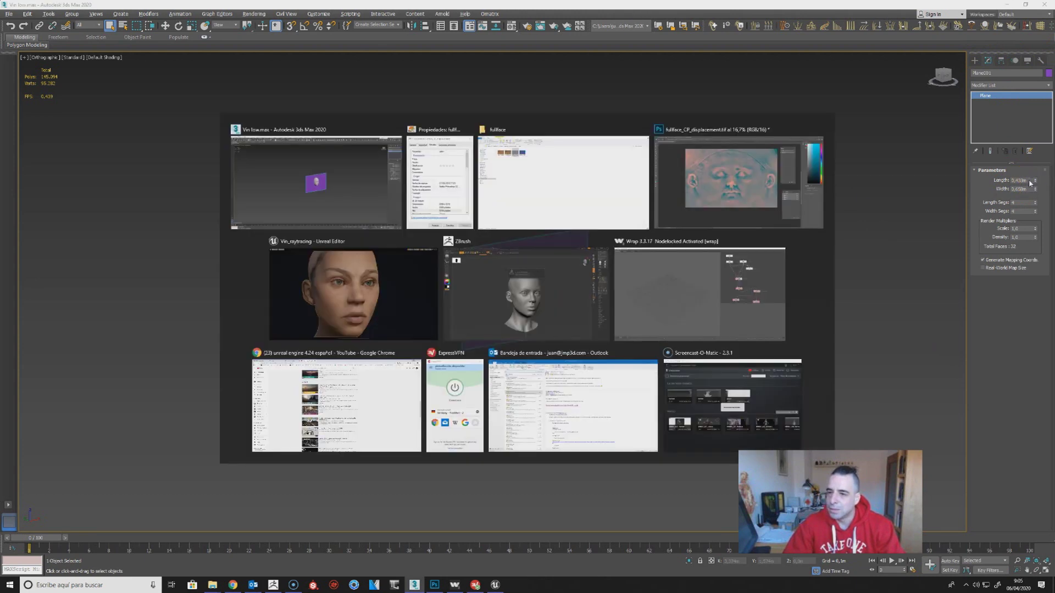
{"action": "key", "text": "alt+Tab"}
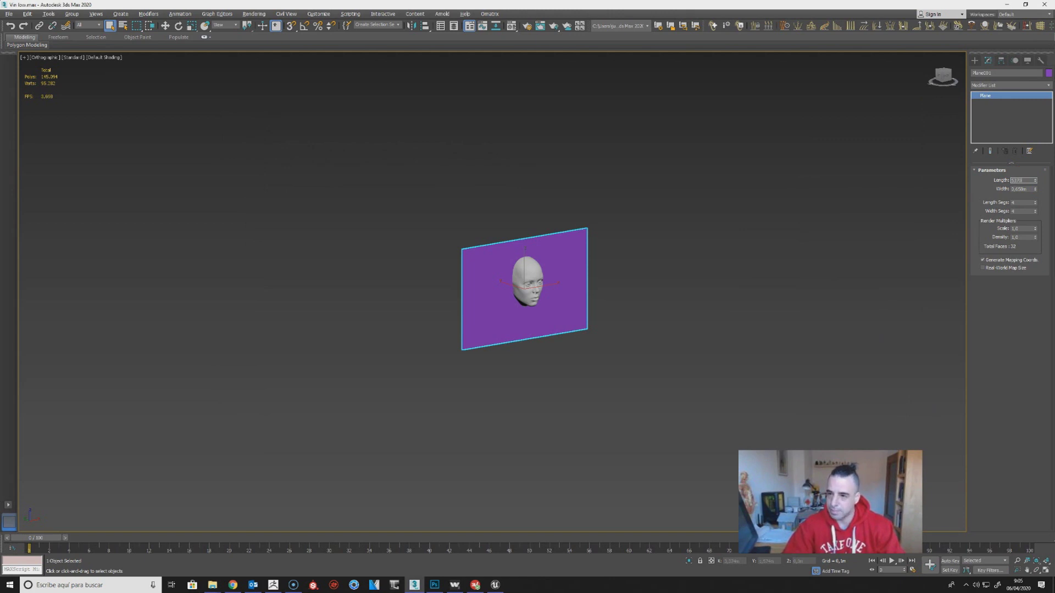
{"action": "key", "text": "Return"}
{"action": "key", "text": "alt+Tab"}
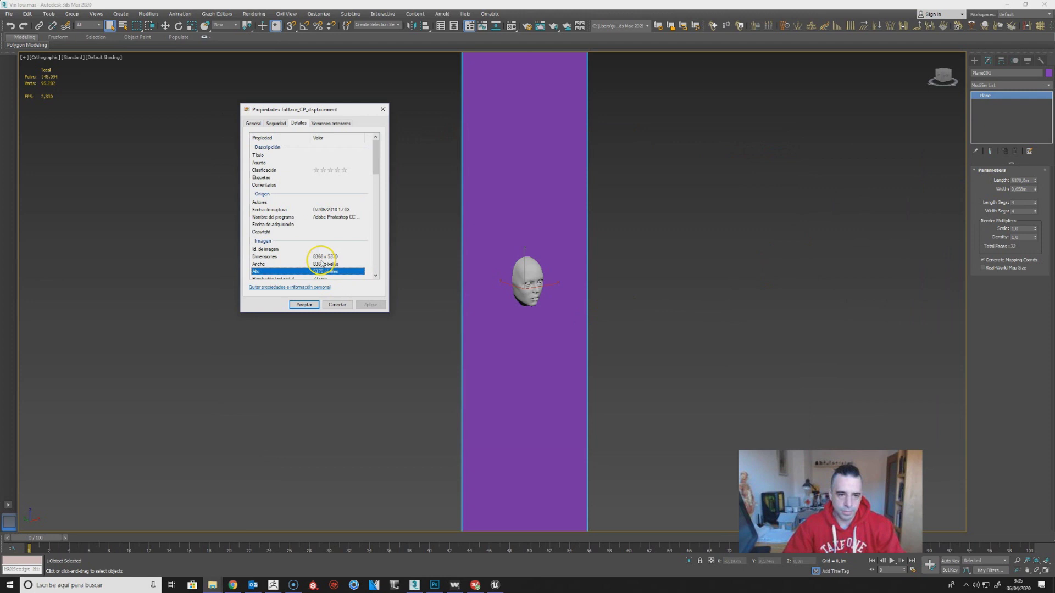
{"action": "key", "text": "alt+Tab"}
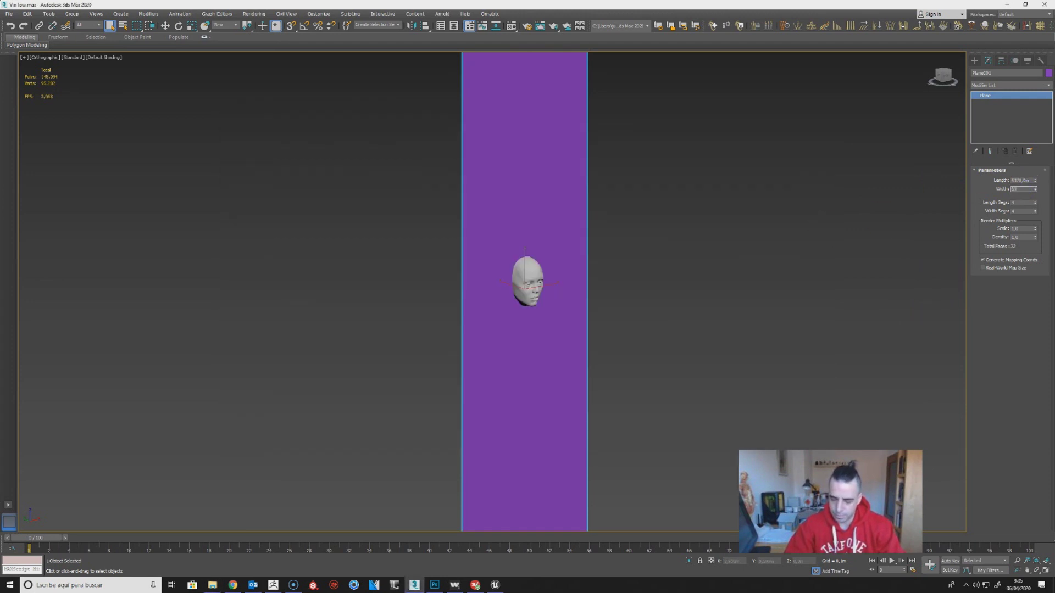
{"action": "key", "text": "Return"}
Scale the oversized plane down uniformly until it is close to the size of the head.
{"action": "right_click", "coordinate": [495, 268]}
{"action": "left_click", "coordinate": [531, 276]}
{"action": "right_click", "coordinate": [527, 283]}
{"action": "left_click", "coordinate": [554, 305]}
{"action": "left_click_drag", "start_coordinate": [521, 283], "coordinate": [796, 90]}
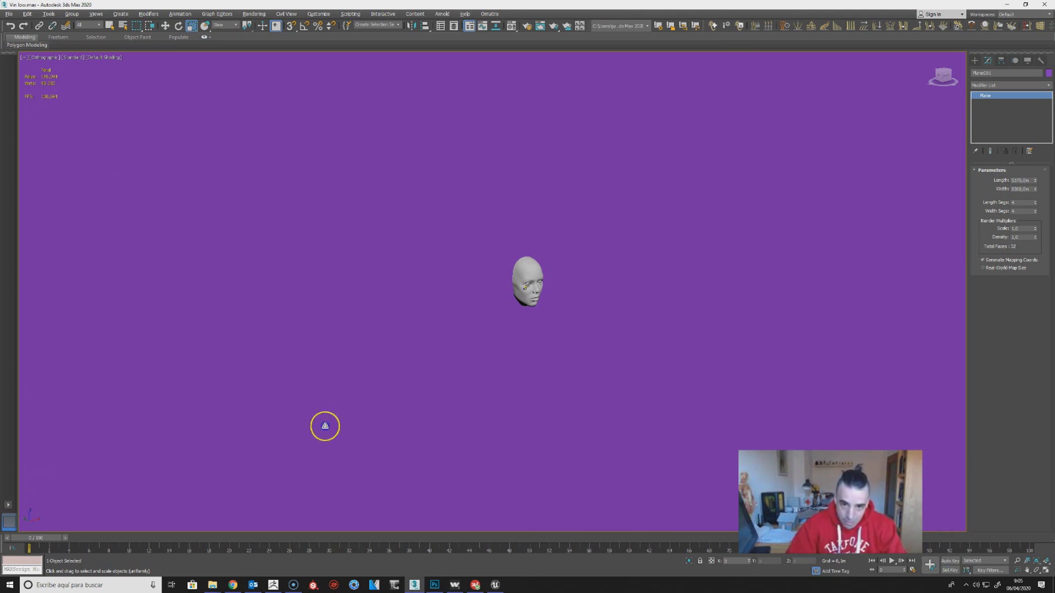
{"action": "left_click_drag", "start_coordinate": [711, 152], "coordinate": [138, 167]}
{"action": "left_click_drag", "start_coordinate": [522, 283], "coordinate": [573, 494]}
{"action": "left_click_drag", "start_coordinate": [527, 287], "coordinate": [540, 295]}
Move the plane forward so it stands in front of the head's face.
{"action": "right_click", "coordinate": [530, 298]}
{"action": "left_click", "coordinate": [538, 306]}
{"action": "middle_click_drag", "start_coordinate": [582, 313], "coordinate": [594, 335]}
{"action": "scroll", "coordinate": [605, 381], "scroll_direction": "up", "scroll_amount": 5}
{"action": "middle_click_drag", "start_coordinate": [605, 382], "coordinate": [608, 318], "text": "alt"}
{"action": "left_click", "coordinate": [592, 341]}
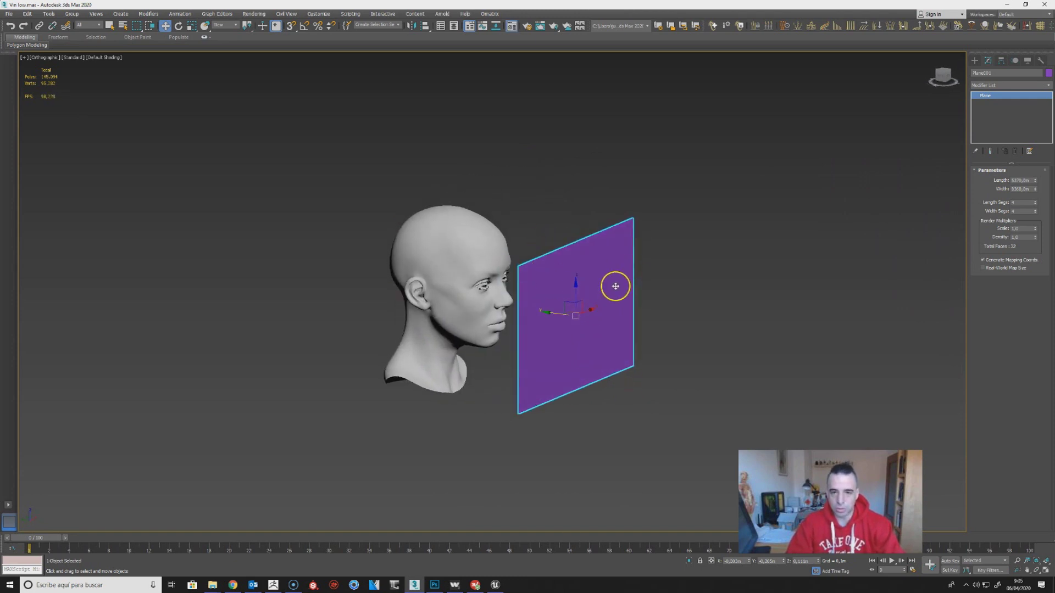
Load face_CL_albedo from the texturingxyz multichannelfaces_25 fullface folder as the diffuse bitmap of an unused material.
{"action": "key", "text": "m"}
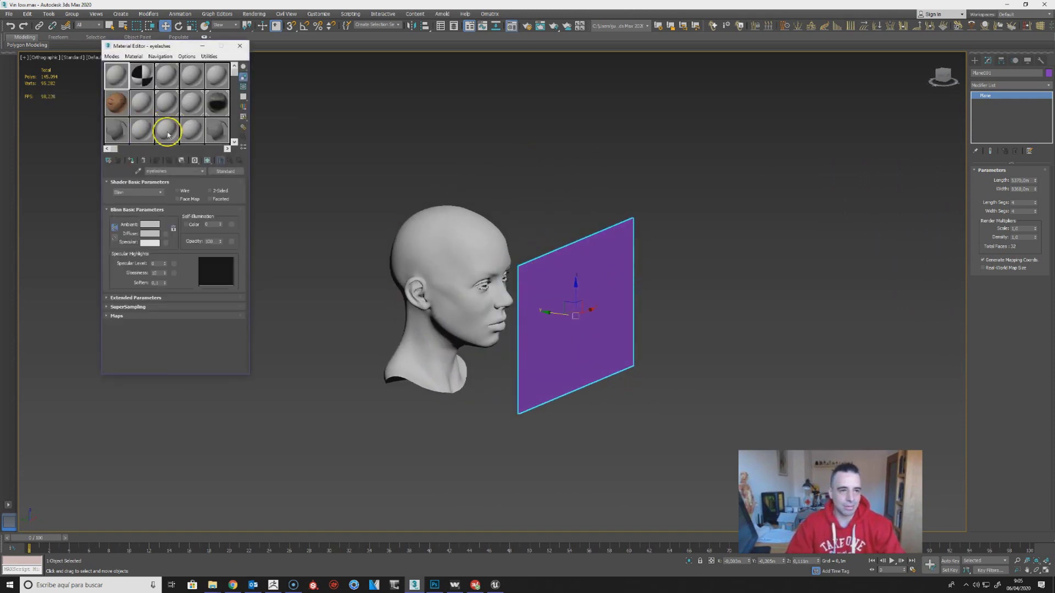
{"action": "left_click", "coordinate": [141, 103]}
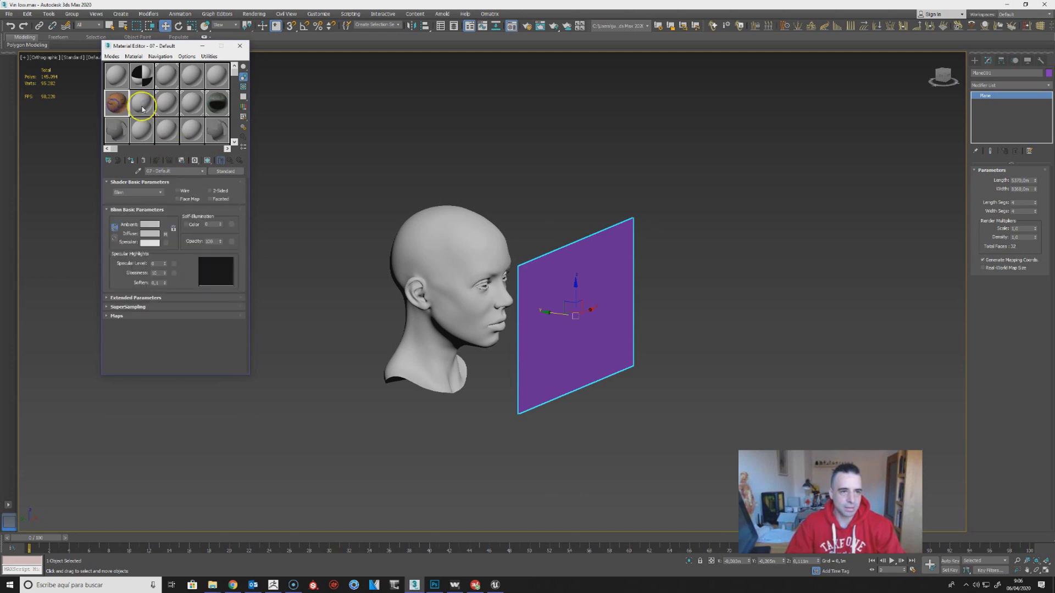
{"action": "left_click", "coordinate": [166, 234]}
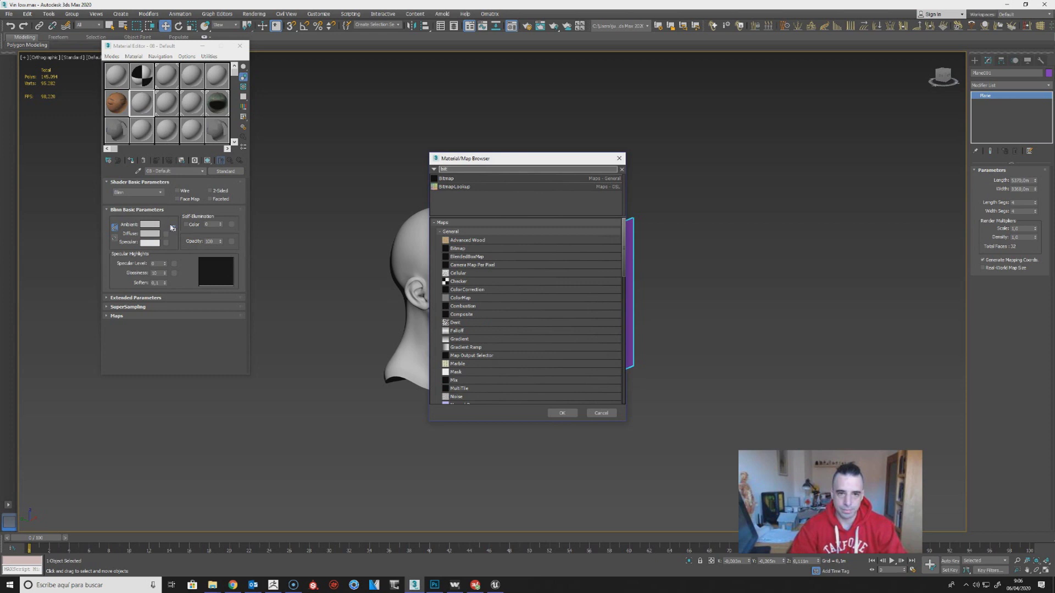
{"action": "double_click", "coordinate": [446, 178]}
{"action": "left_click", "coordinate": [115, 30]}
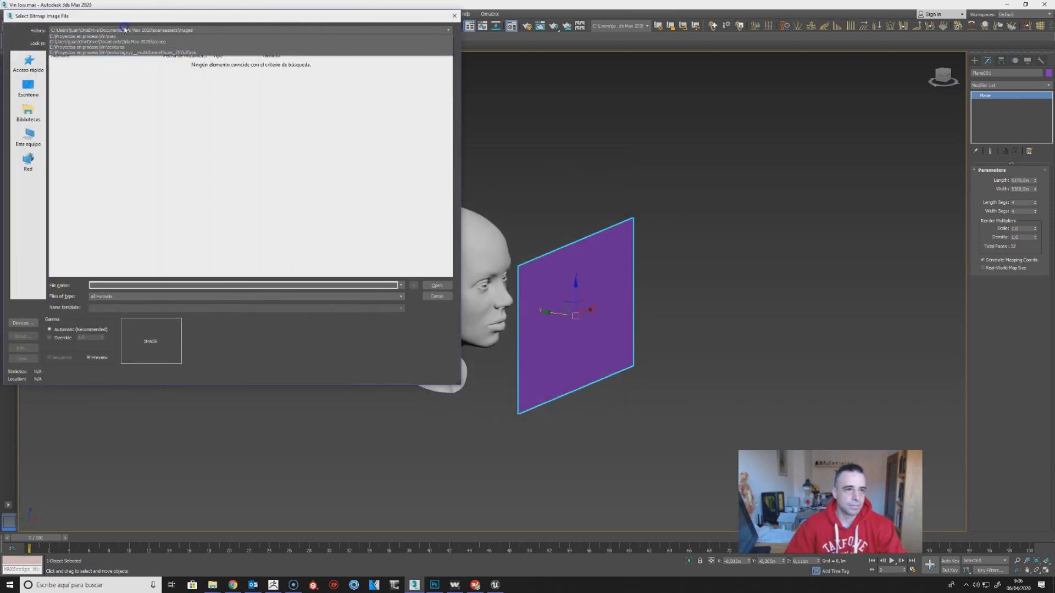
{"action": "left_click", "coordinate": [28, 138]}
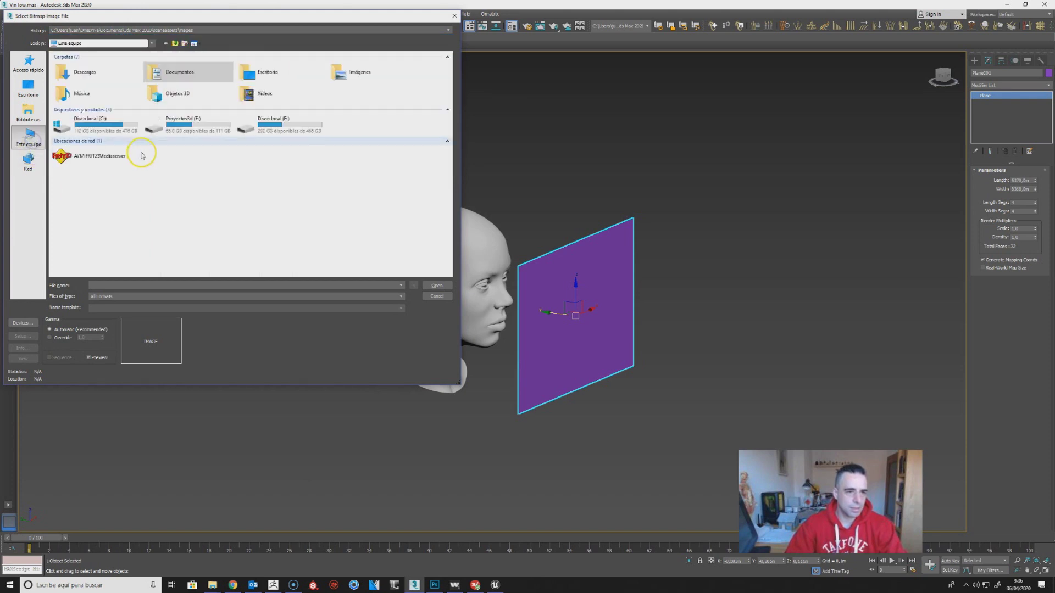
{"action": "double_click", "coordinate": [283, 123]}
{"action": "double_click", "coordinate": [91, 127]}
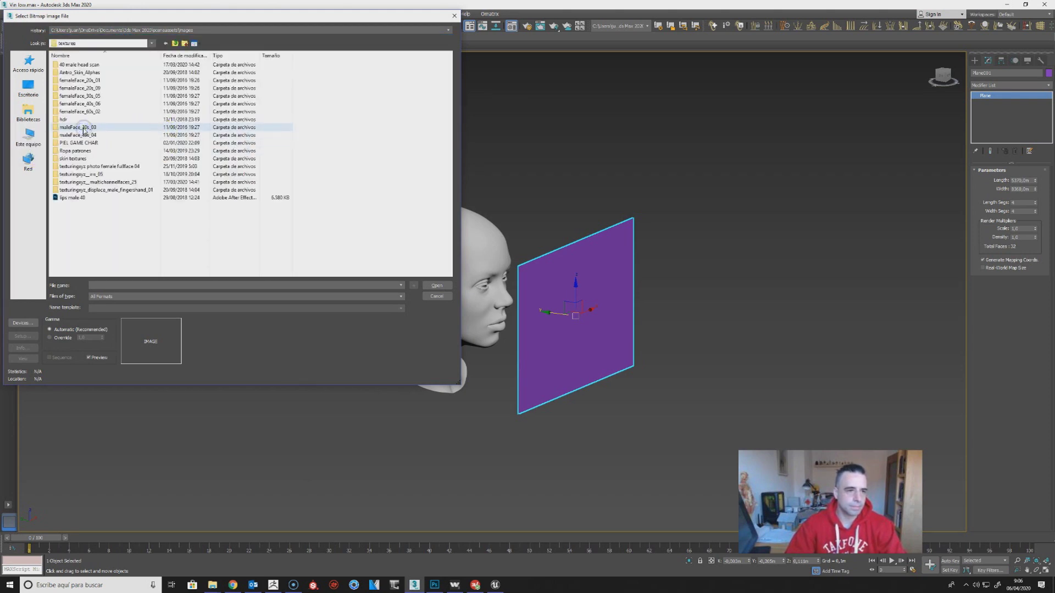
{"action": "double_click", "coordinate": [118, 181]}
{"action": "double_click", "coordinate": [68, 65]}
{"action": "double_click", "coordinate": [77, 92]}
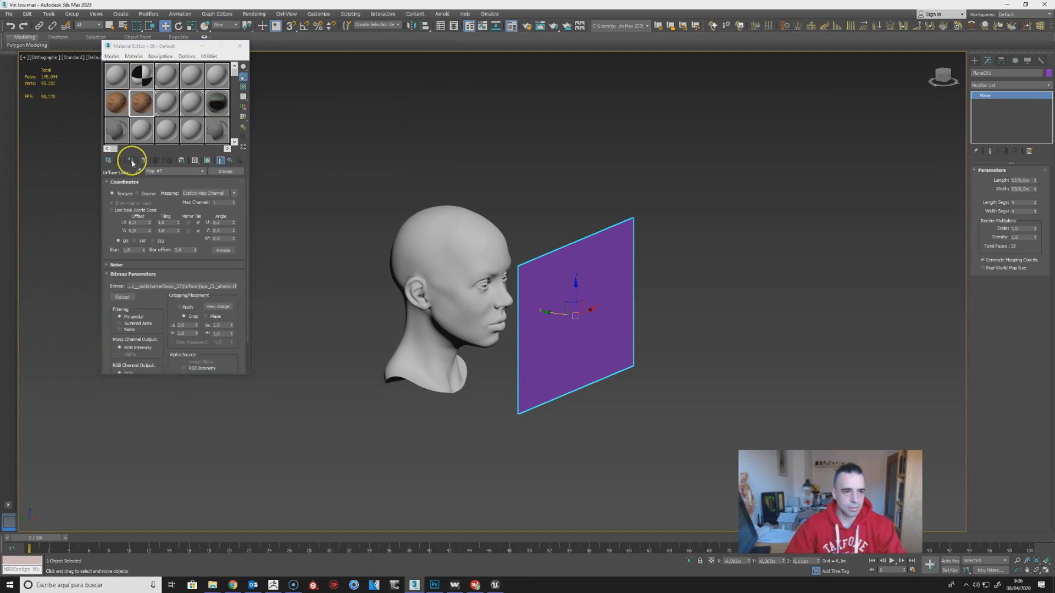
Assign the albedo material to the plane, display its texture in the viewport, and close the displacement file's properties window.
{"action": "left_click", "coordinate": [131, 161]}
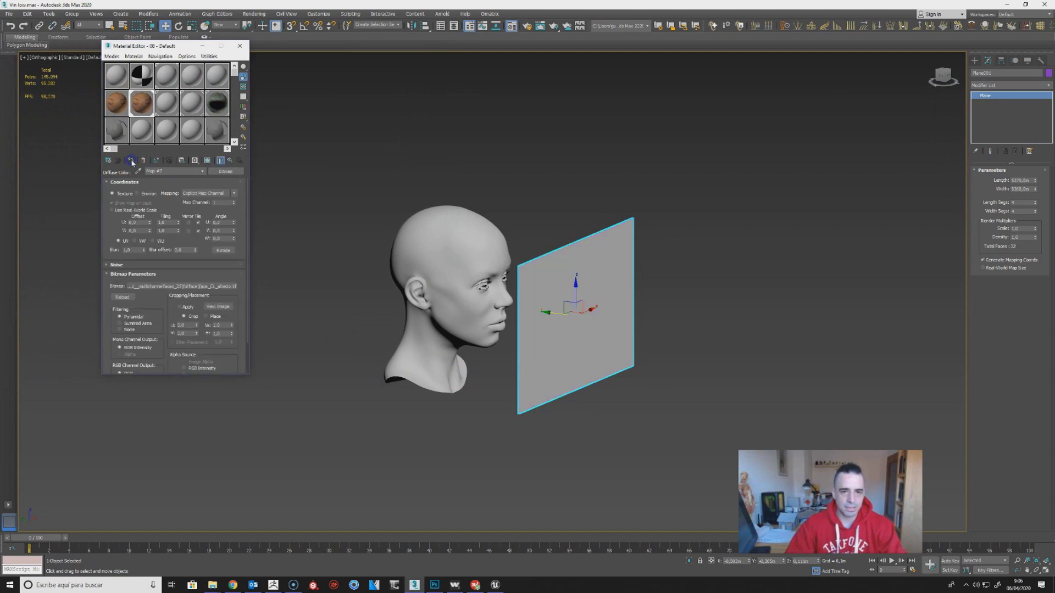
{"action": "left_click", "coordinate": [207, 160]}
{"action": "middle_click_drag", "start_coordinate": [653, 386], "coordinate": [606, 377], "text": "alt"}
{"action": "key", "text": "alt+Tab"}
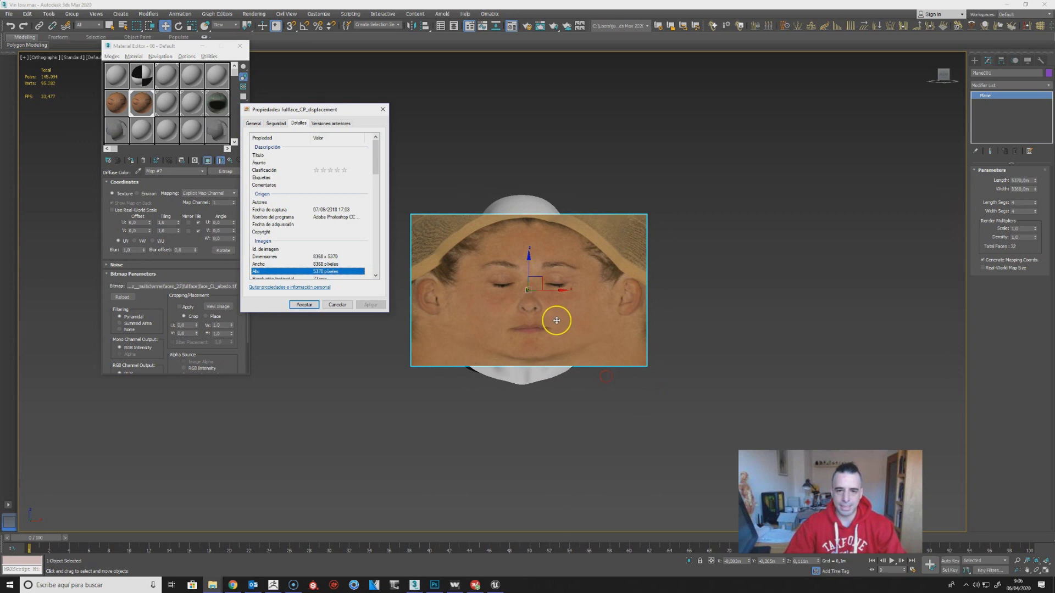
{"action": "left_click", "coordinate": [337, 304]}
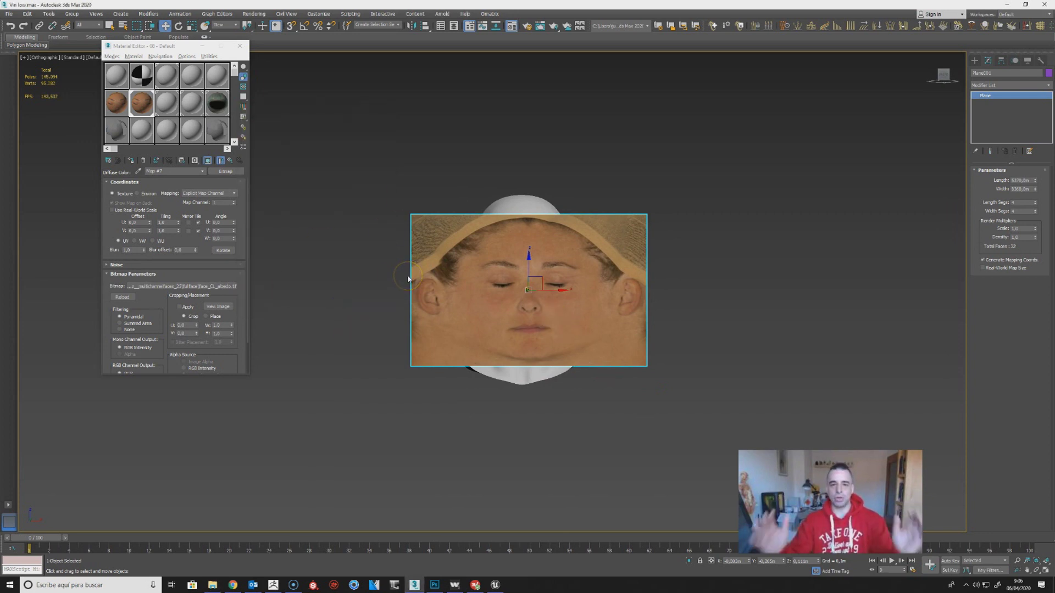
Try to scale the textured plane along its width only, and undo that scaling.
{"action": "right_click", "coordinate": [530, 273]}
{"action": "left_click", "coordinate": [559, 297]}
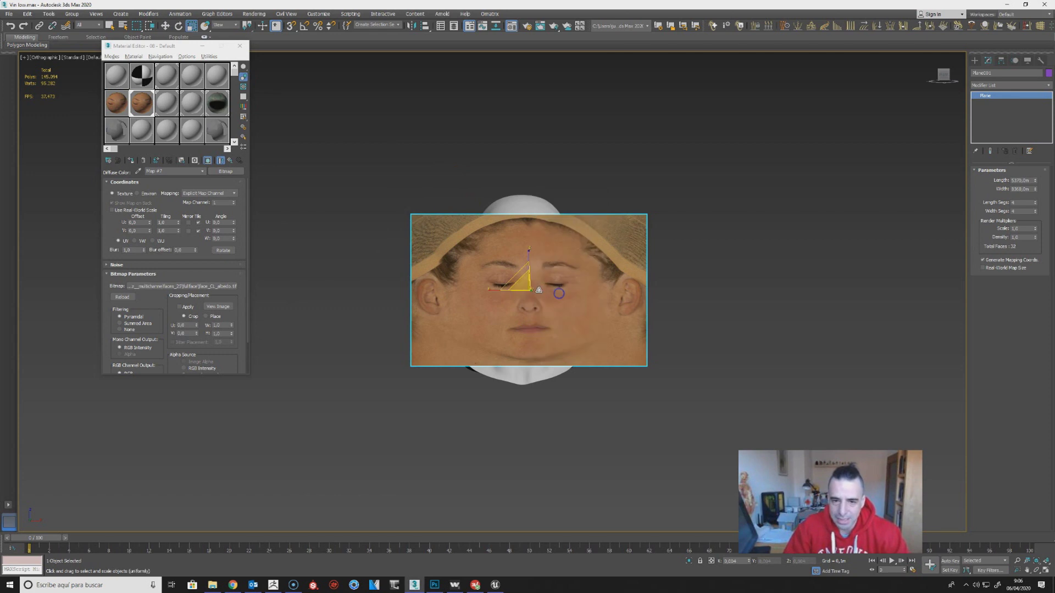
{"action": "mouse_move", "coordinate": [492, 292]}
{"action": "left_mouse_down"}
{"action": "mouse_move", "coordinate": [482, 293]}
{"action": "mouse_move", "coordinate": [510, 296]}
{"action": "left_mouse_up"}
{"action": "key", "text": "ctrl+z"}
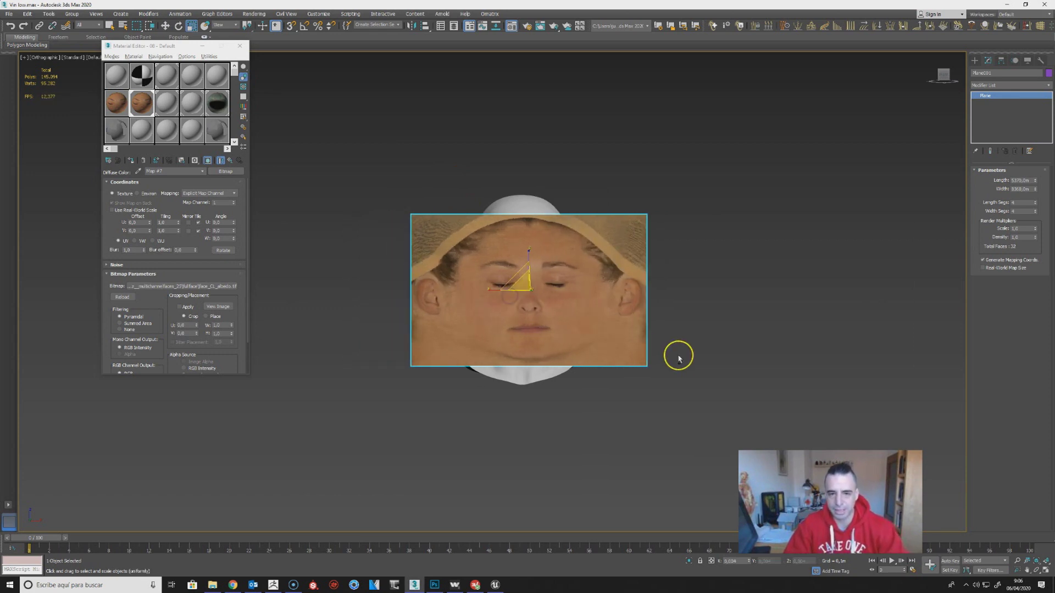
Raise the textured plane in the front view to line up with the head's face, comparing both in wireframe and shaded display.
{"action": "middle_click_drag", "start_coordinate": [614, 354], "coordinate": [639, 361], "text": "alt"}
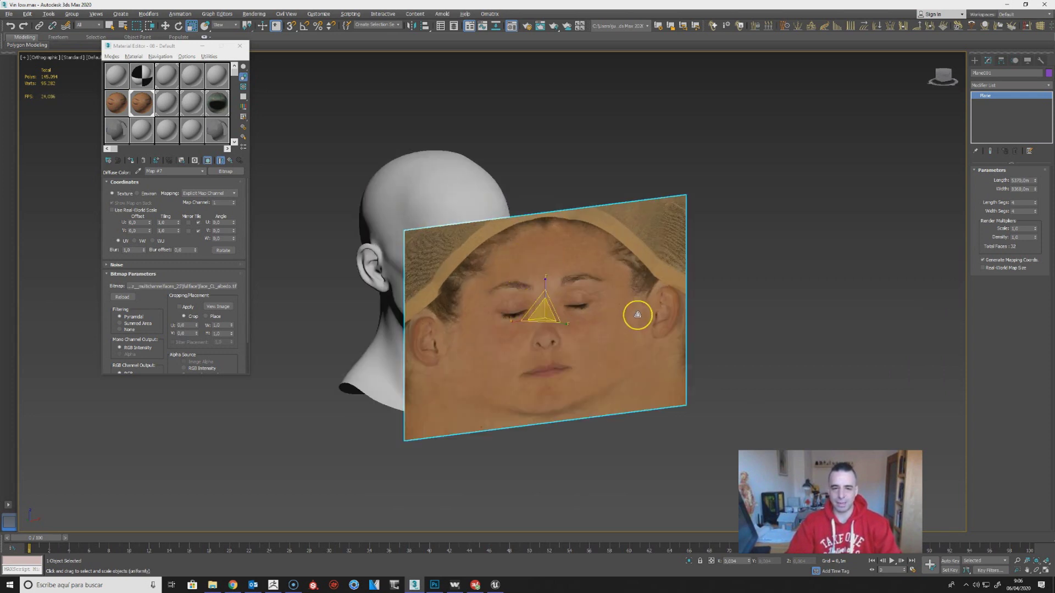
{"action": "middle_click_drag", "start_coordinate": [636, 314], "coordinate": [596, 356], "text": "alt"}
{"action": "right_click", "coordinate": [556, 304]}
{"action": "left_click", "coordinate": [569, 314]}
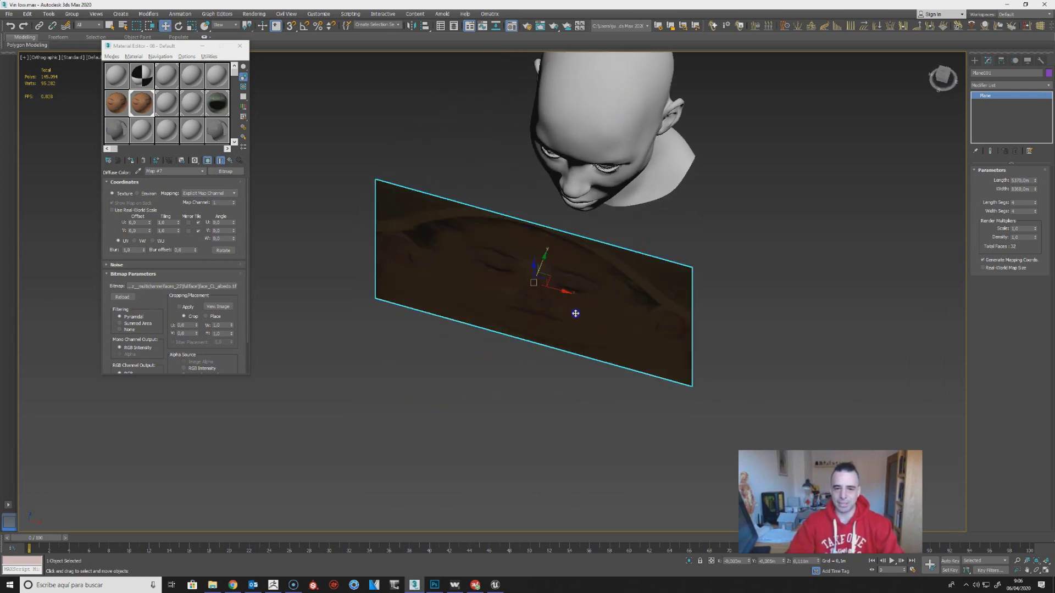
{"action": "key", "text": "f"}
{"action": "scroll", "coordinate": [464, 280], "scroll_direction": "down", "scroll_amount": 3}
{"action": "key", "text": "F3"}
{"action": "key", "text": "F3"}
{"action": "key", "text": "F3"}
{"action": "left_click_drag", "start_coordinate": [494, 264], "coordinate": [487, 233]}
{"action": "key", "text": "F3"}
{"action": "key", "text": "F3"}
{"action": "key", "text": "F3"}
{"action": "key", "text": "F3"}
{"action": "key", "text": "F3"}
{"action": "mouse_move", "coordinate": [516, 247]}
{"action": "middle_mouse_down", "text": "alt"}
{"action": "mouse_move", "coordinate": [582, 342]}
{"action": "mouse_move", "coordinate": [569, 363]}
{"action": "mouse_move", "coordinate": [591, 367]}
{"action": "mouse_move", "coordinate": [549, 374]}
{"action": "mouse_move", "coordinate": [573, 384]}
{"action": "mouse_move", "coordinate": [564, 395]}
{"action": "mouse_move", "coordinate": [591, 398]}
{"action": "mouse_move", "coordinate": [671, 302]}
{"action": "middle_mouse_up", "text": "alt"}
{"action": "left_click", "coordinate": [688, 320]}
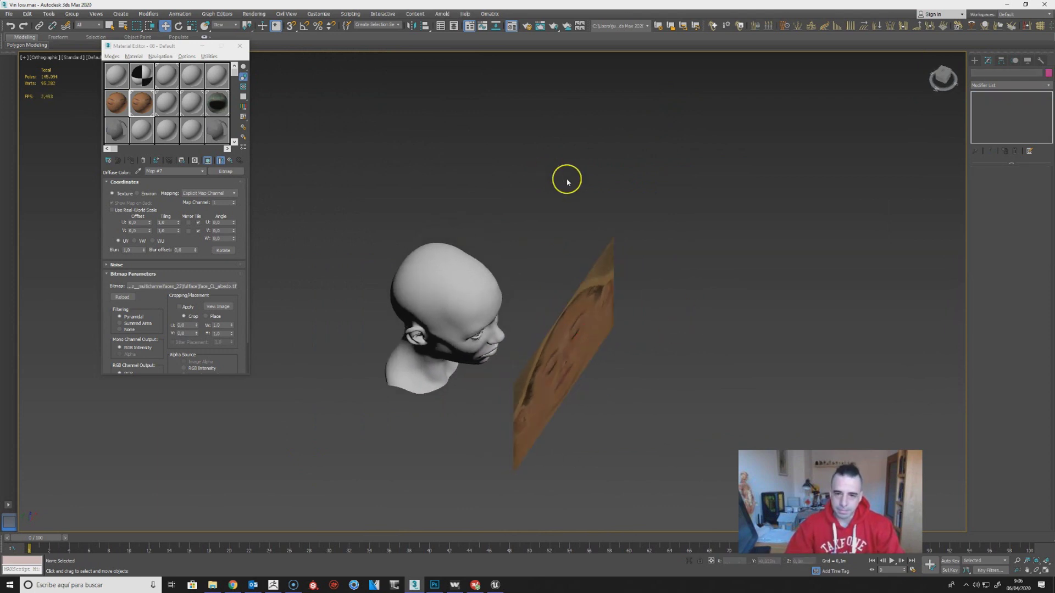
Turn on edged faces and set the plane's length and width segments to 30 each.
{"action": "left_click_drag", "start_coordinate": [573, 196], "coordinate": [766, 365]}
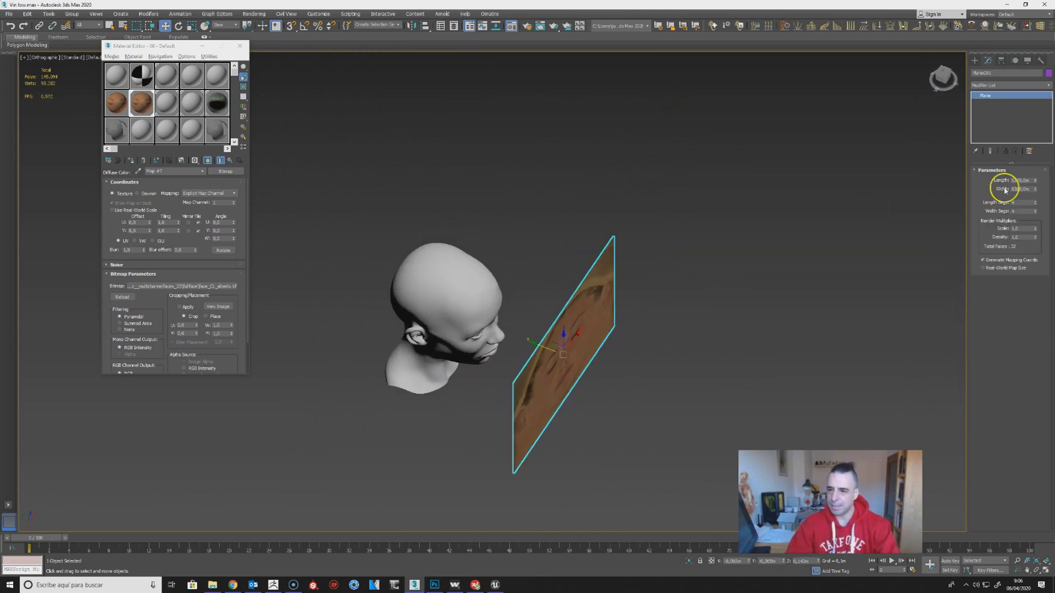
{"action": "key", "text": "F4"}
{"action": "middle_click_drag", "start_coordinate": [608, 362], "coordinate": [539, 301], "text": "alt"}
{"action": "scroll", "coordinate": [537, 301], "scroll_direction": "up", "scroll_amount": 2}
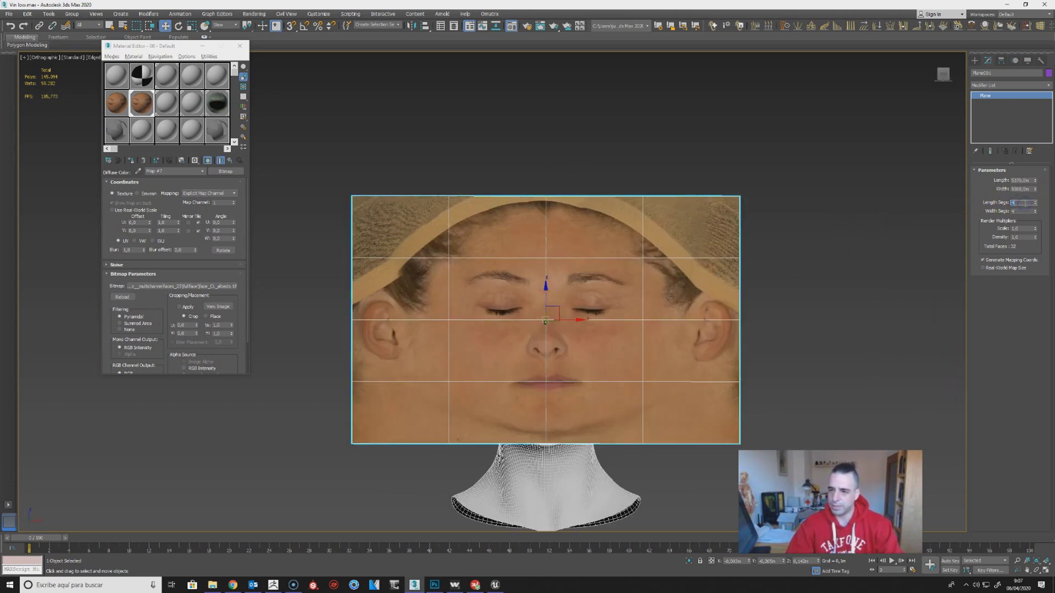
{"action": "type", "text": "0"}
{"action": "key", "text": "Return"}
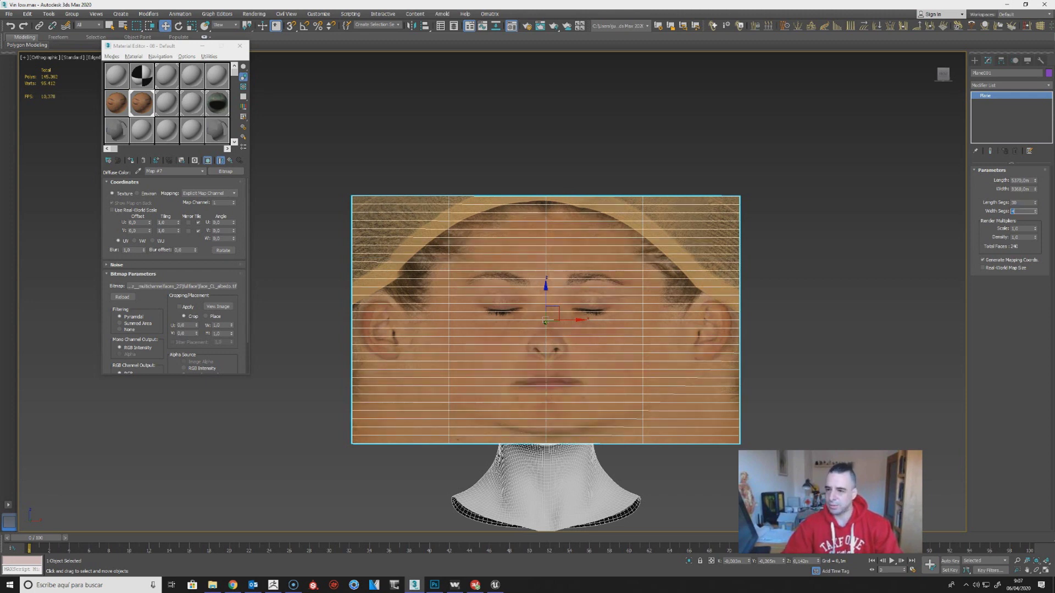
{"action": "type", "text": "30"}
{"action": "key", "text": "Return"}
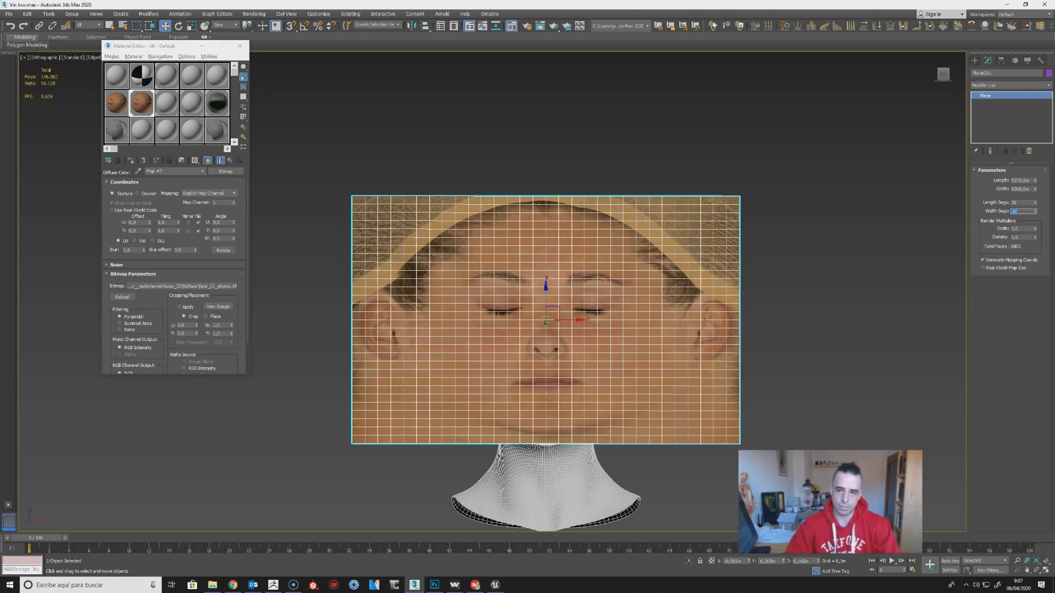
Increase the plane's width and length segments to 75 each.
{"action": "type", "text": "75"}
{"action": "key", "text": "Return"}
{"action": "double_click", "coordinate": [1024, 204]}
{"action": "type", "text": "75"}
{"action": "key", "text": "Return"}
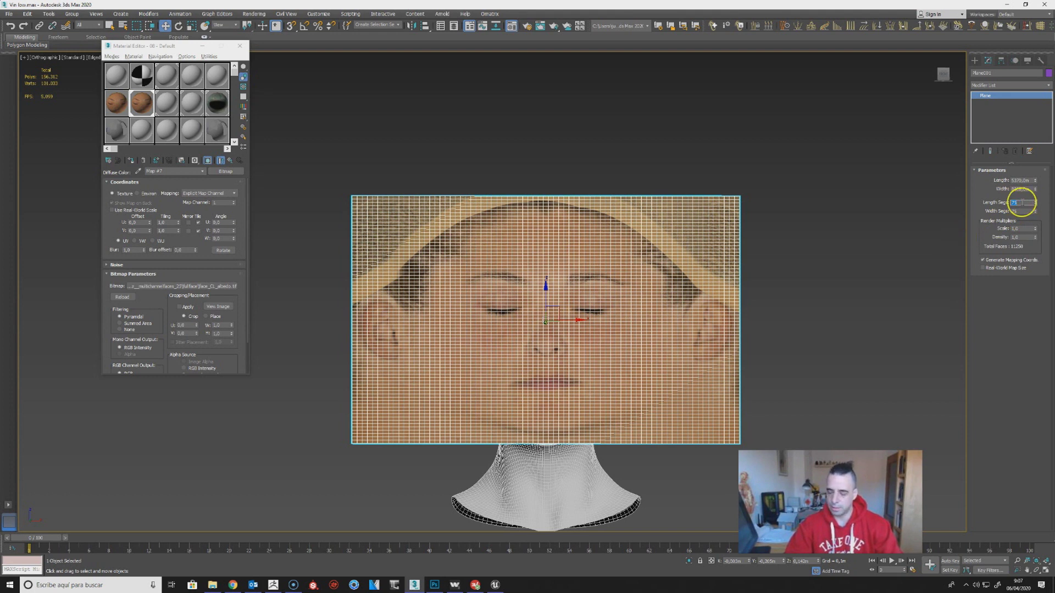
Increase the plane's length and width segments to 100 each.
{"action": "type", "text": "100"}
{"action": "key", "text": "Tab"}
{"action": "type", "text": "100"}
{"action": "key", "text": "Return"}
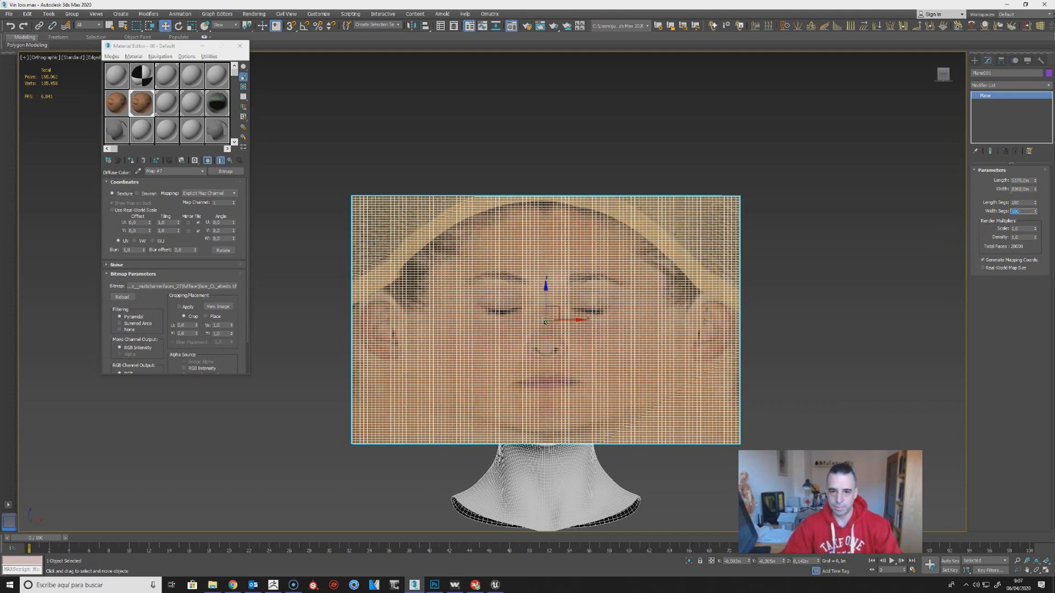
Increase the plane's length and width segments to 150 each.
{"action": "middle_click_drag", "start_coordinate": [531, 357], "coordinate": [620, 334], "text": "alt"}
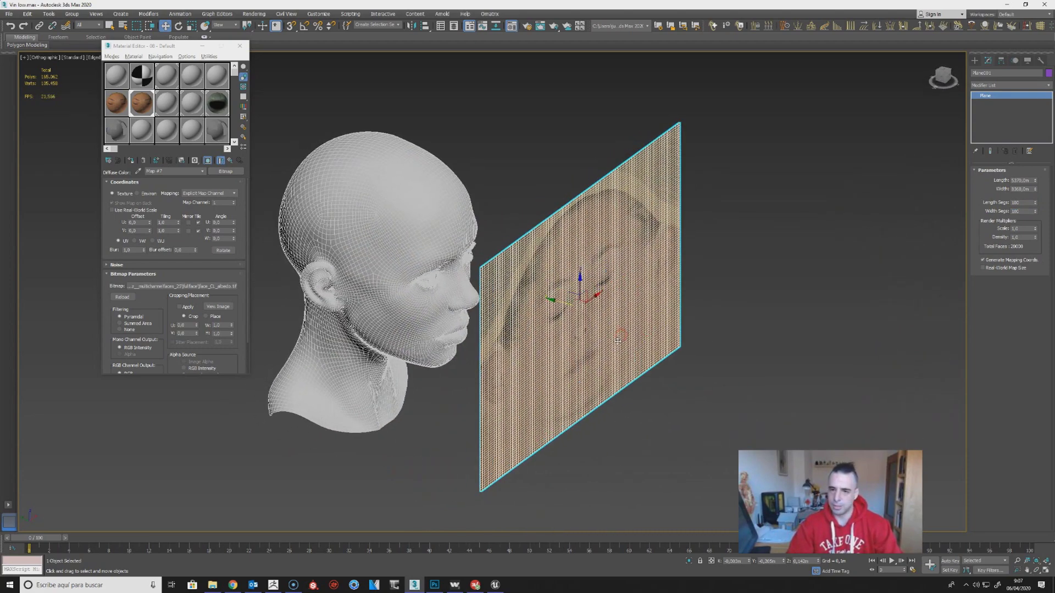
{"action": "scroll", "coordinate": [589, 327], "scroll_direction": "up", "scroll_amount": 3}
{"action": "scroll", "coordinate": [546, 235], "scroll_direction": "up", "scroll_amount": 3}
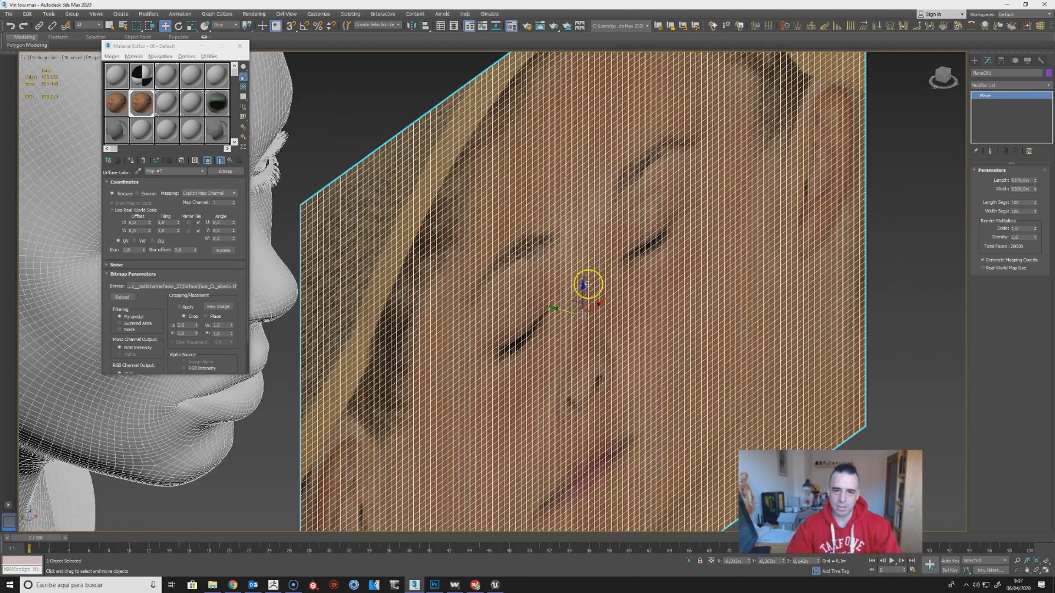
{"action": "scroll", "coordinate": [523, 287], "scroll_direction": "up", "scroll_amount": 3}
{"action": "scroll", "coordinate": [564, 274], "scroll_direction": "up", "scroll_amount": 1}
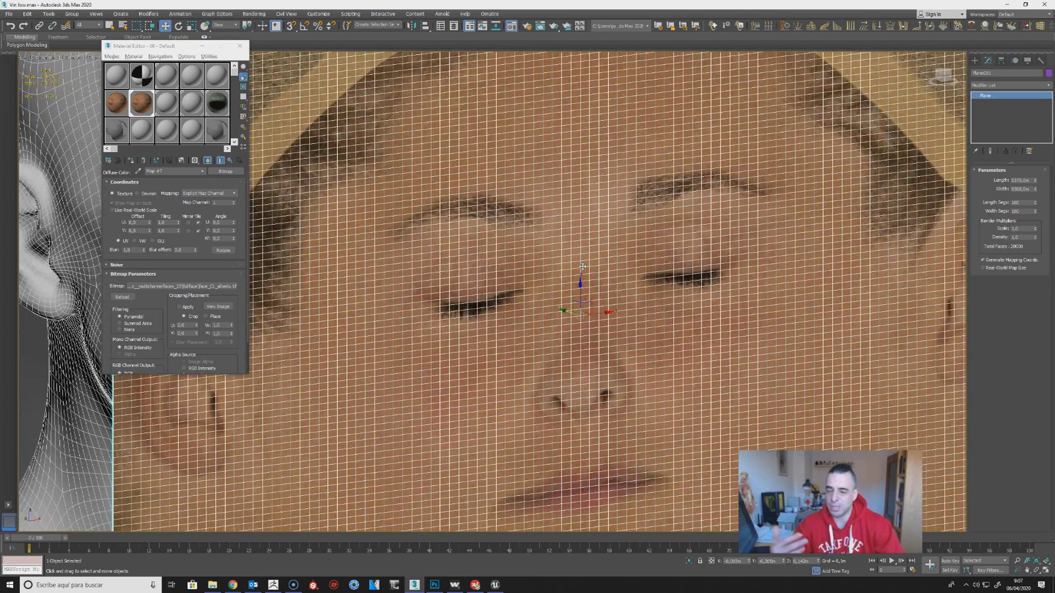
{"action": "left_click", "coordinate": [1025, 203]}
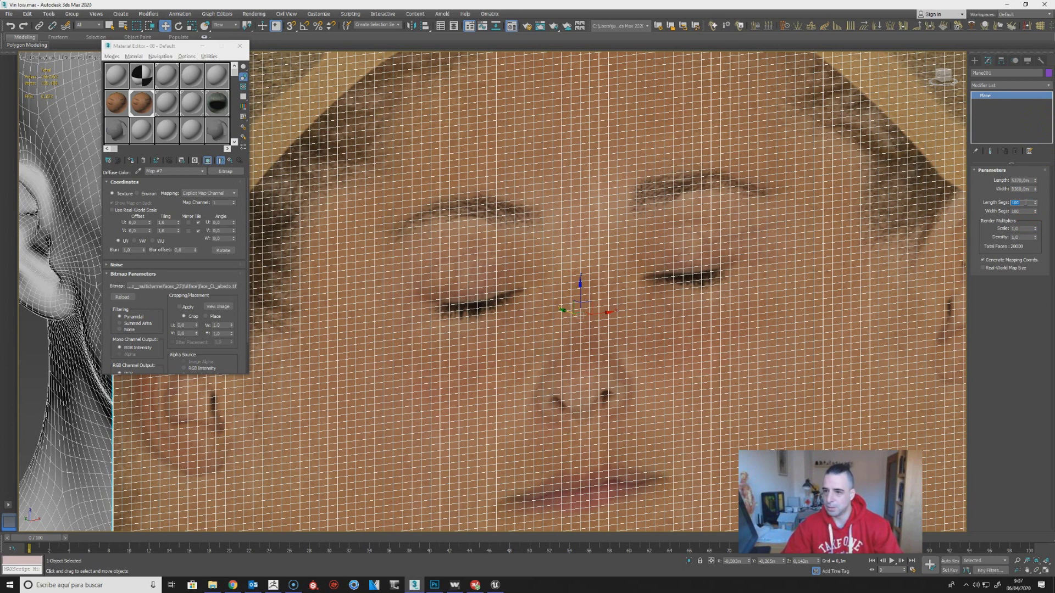
{"action": "type", "text": "150"}
{"action": "key", "text": "Tab"}
{"action": "type", "text": "15"}
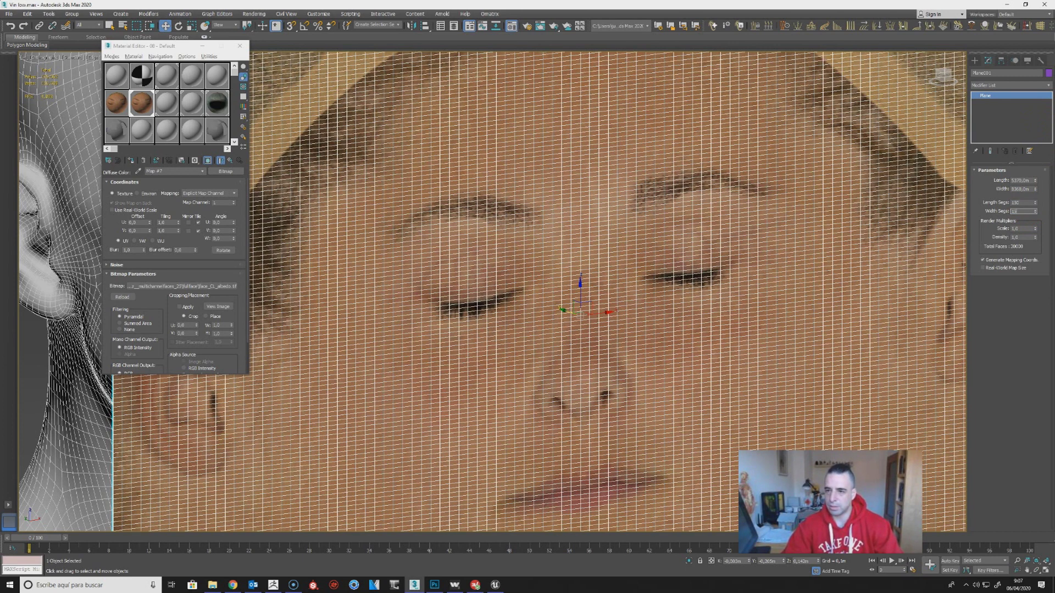
{"action": "type", "text": "0"}
{"action": "key", "text": "Return"}
Turn off edged faces to display the textured plane and head as plain shaded surfaces.
{"action": "scroll", "coordinate": [612, 324], "scroll_direction": "down", "scroll_amount": 10}
{"action": "middle_click_drag", "start_coordinate": [612, 324], "coordinate": [709, 288], "text": "alt"}
{"action": "key", "text": "F4"}
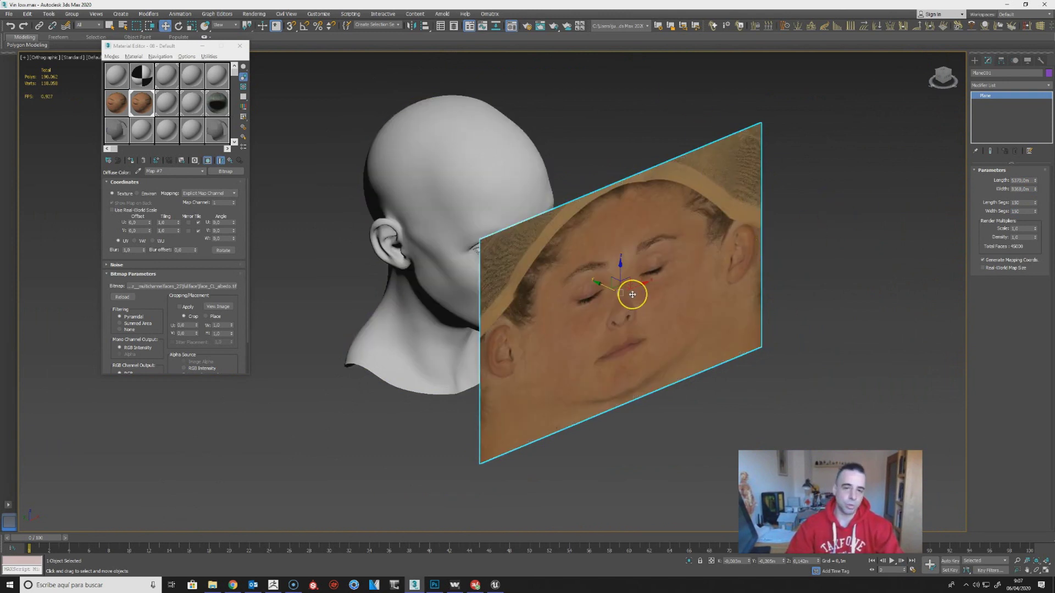
{"action": "left_click_drag", "start_coordinate": [747, 105], "coordinate": [772, 118]}
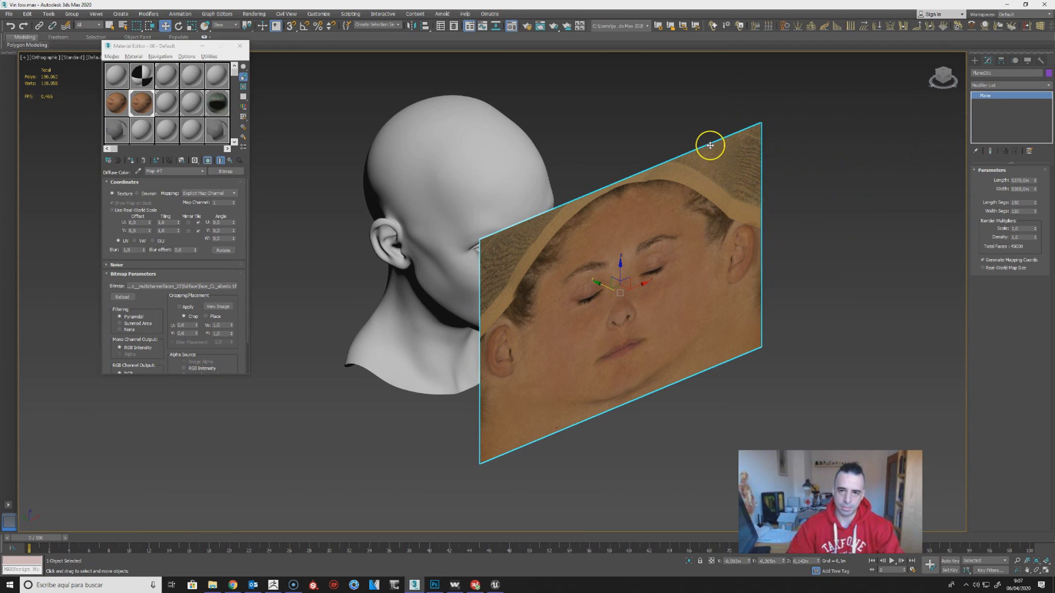
{"action": "left_click", "coordinate": [9, 14]}
{"action": "mouse_move", "coordinate": [36, 135]}
{"action": "left_click", "coordinate": [101, 145]}
{"action": "left_click", "coordinate": [131, 30]}
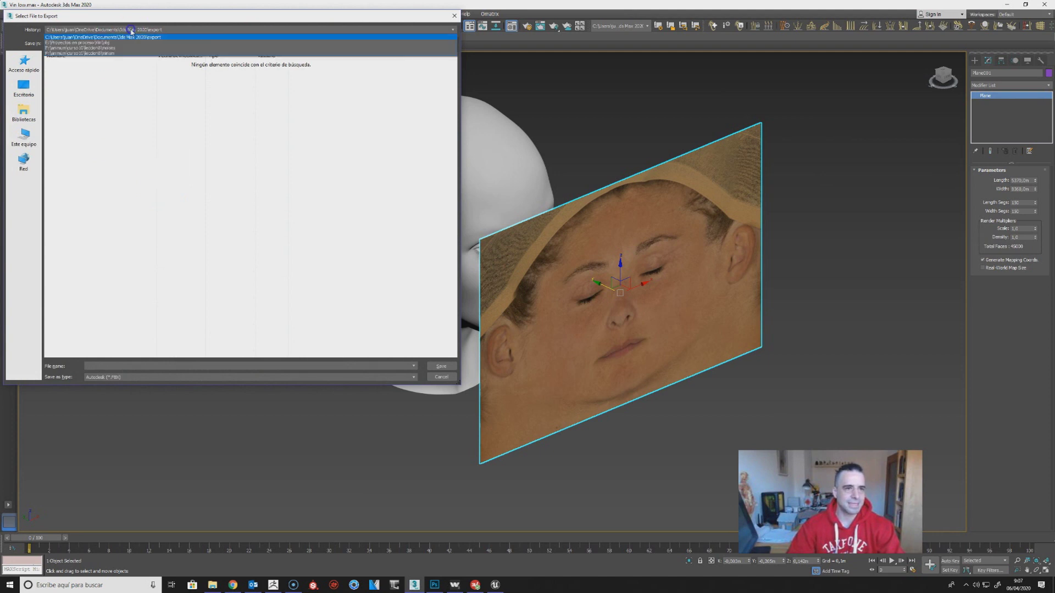
{"action": "left_click", "coordinate": [130, 36]}
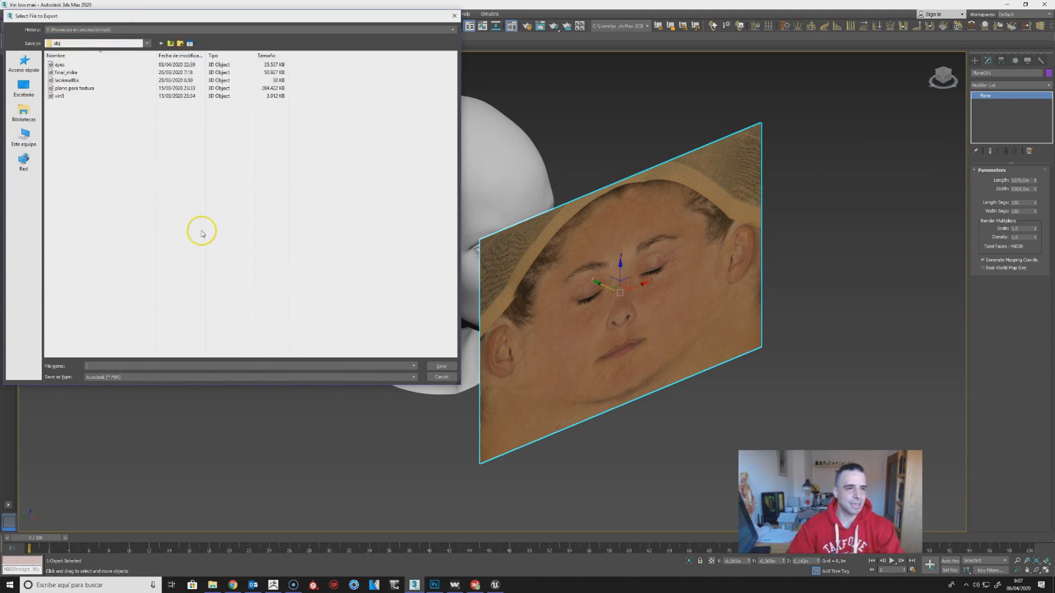
{"action": "left_click", "coordinate": [159, 379]}
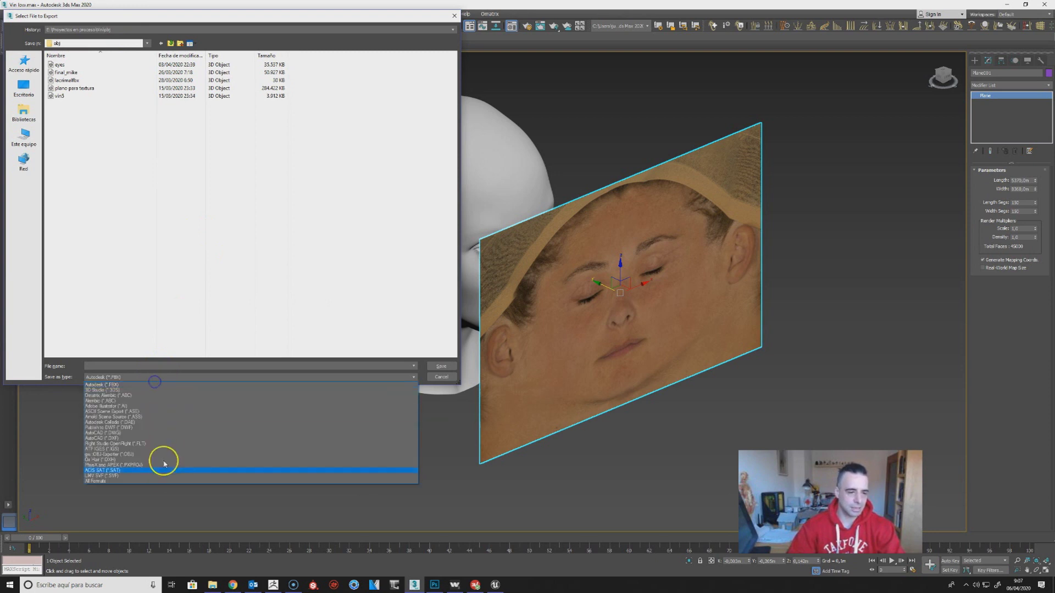
{"action": "left_click", "coordinate": [158, 455]}
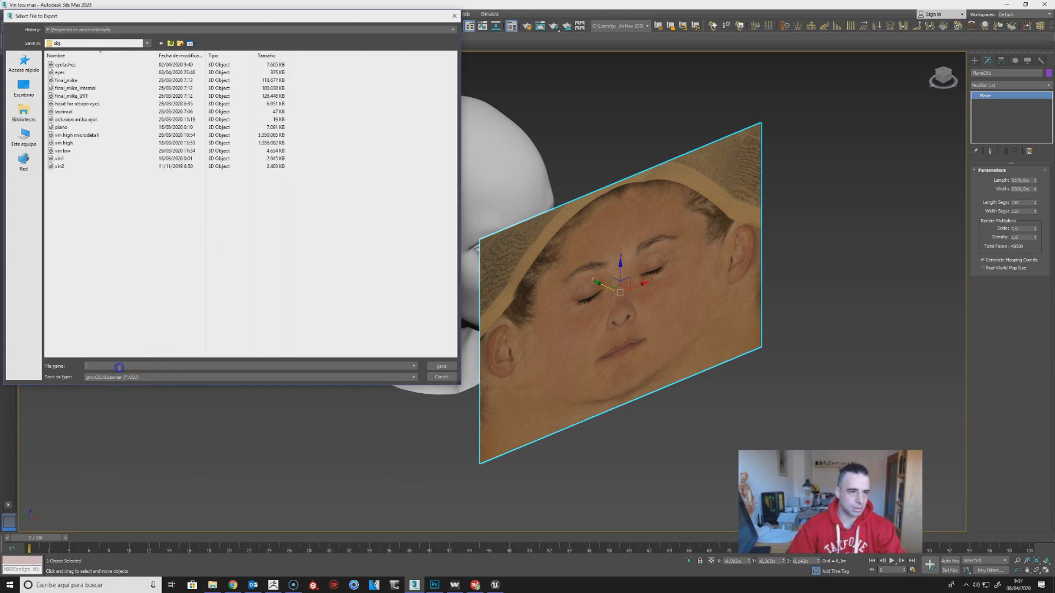
{"action": "left_click", "coordinate": [61, 127]}
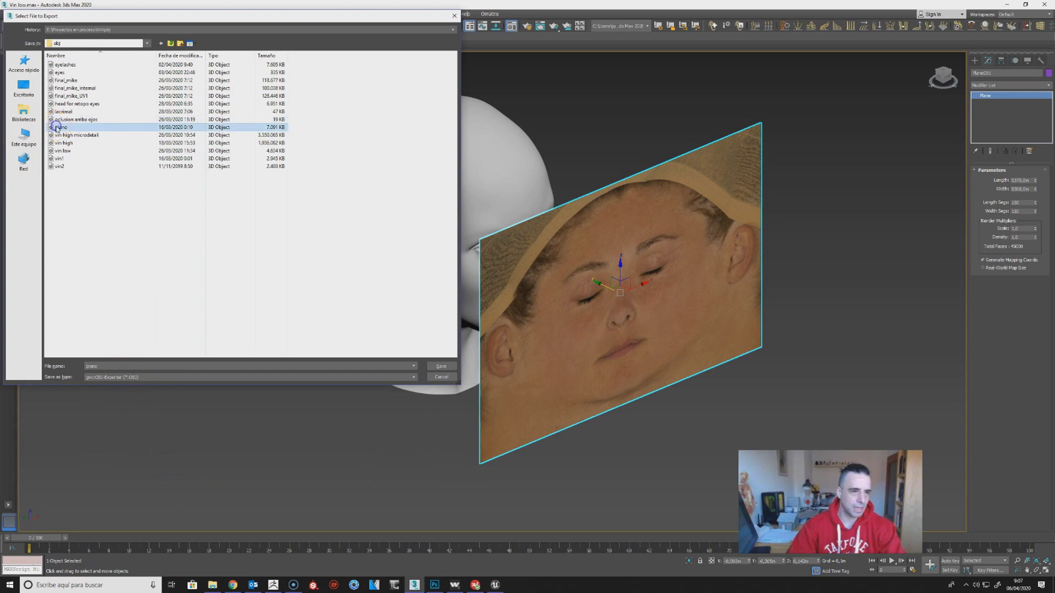
{"action": "left_click", "coordinate": [443, 377]}
Switch to Wrap and display the plane and head from the two top geometry-loading nodes together, checking their source files.
{"action": "left_click", "coordinate": [491, 147]}
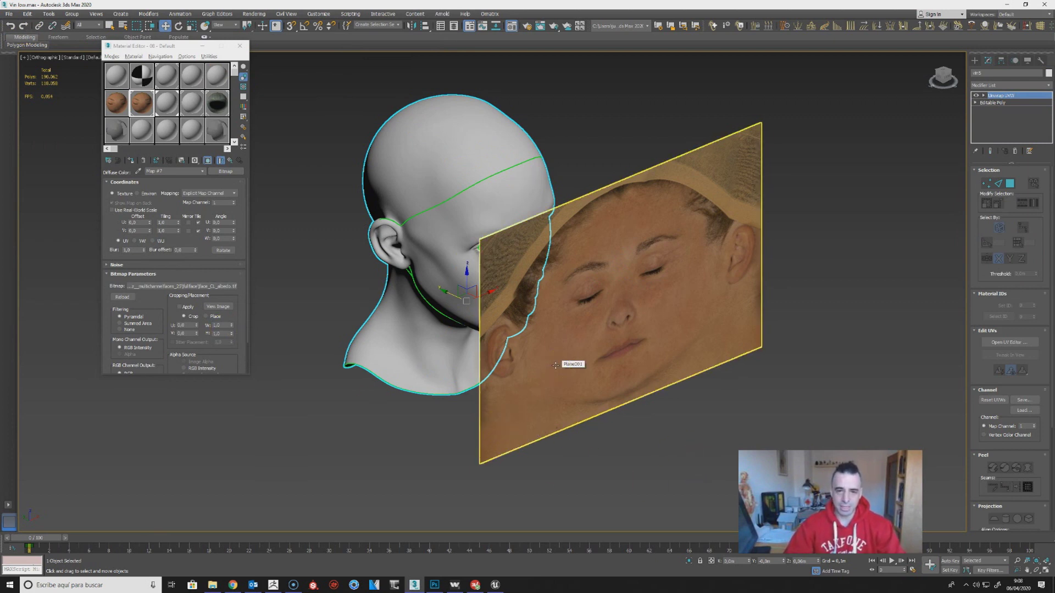
{"action": "key", "text": "alt+Tab"}
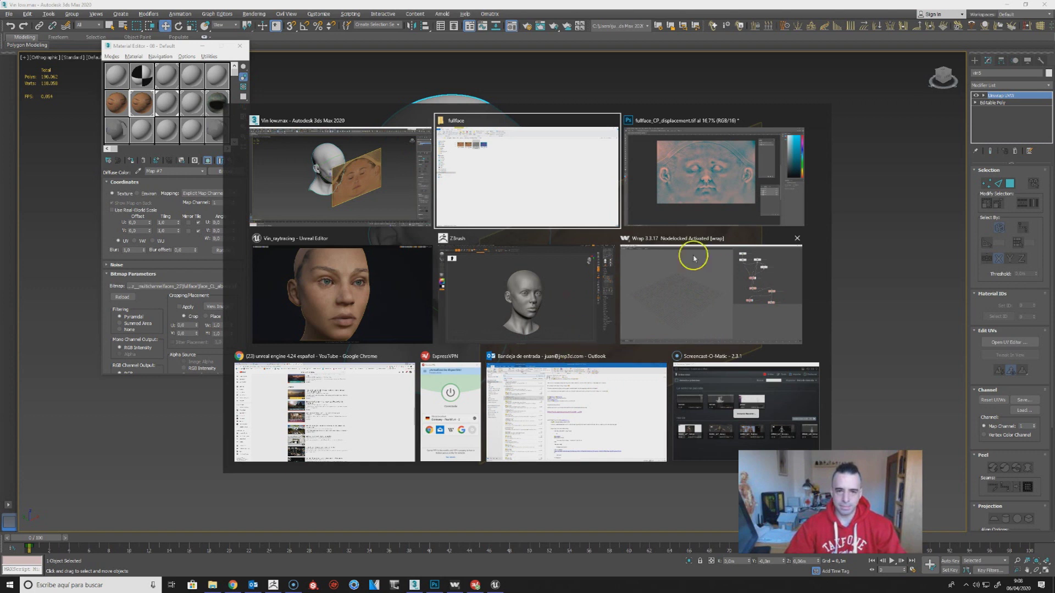
{"action": "left_click", "coordinate": [726, 290]}
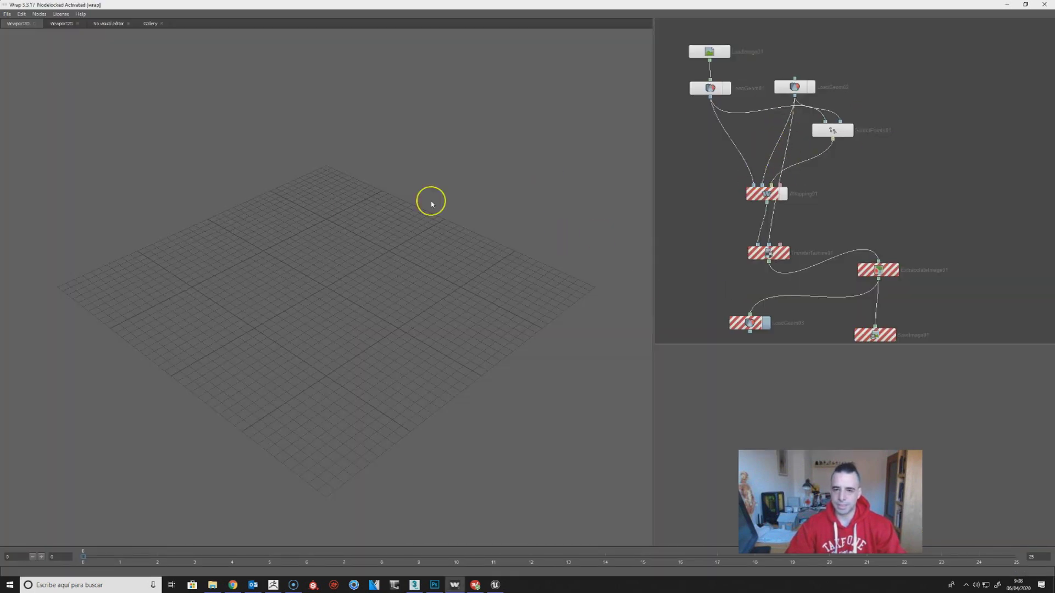
{"action": "left_click", "coordinate": [726, 88]}
{"action": "left_click", "coordinate": [812, 87]}
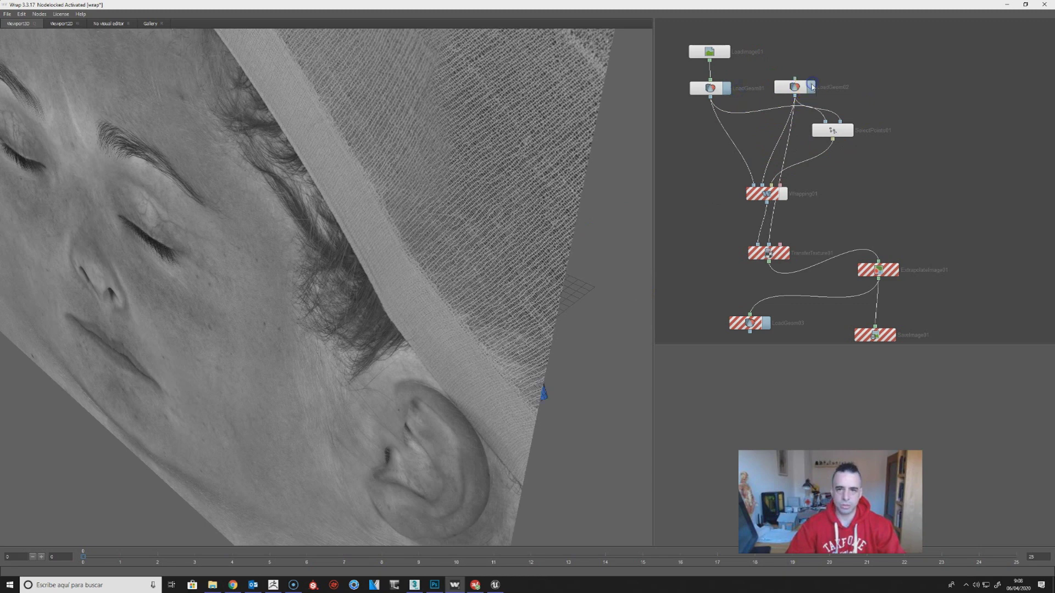
{"action": "left_click_drag", "start_coordinate": [266, 289], "coordinate": [417, 250]}
{"action": "left_click", "coordinate": [514, 163]}
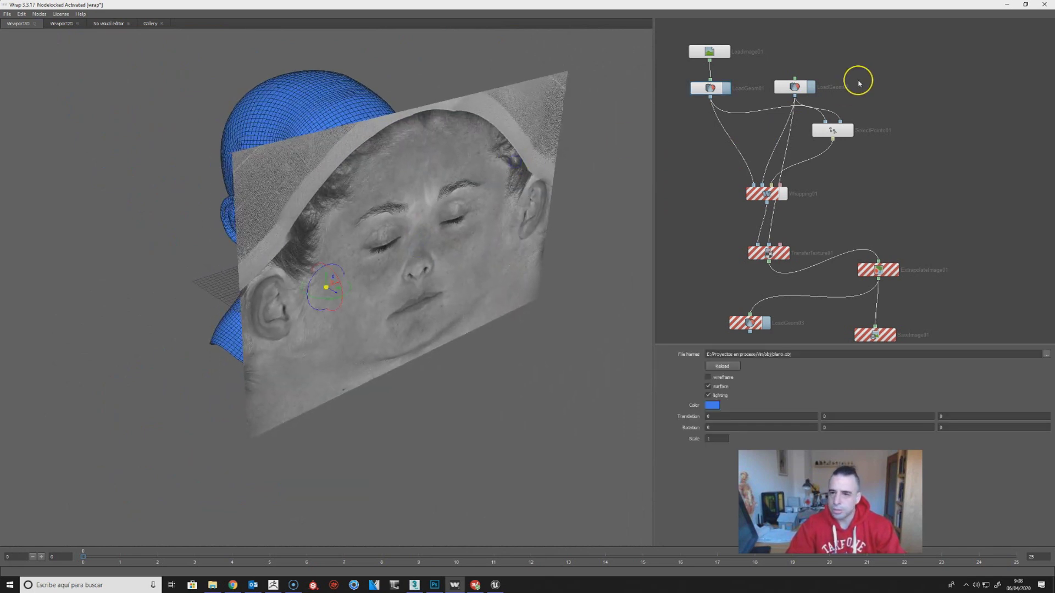
{"action": "left_click", "coordinate": [791, 93]}
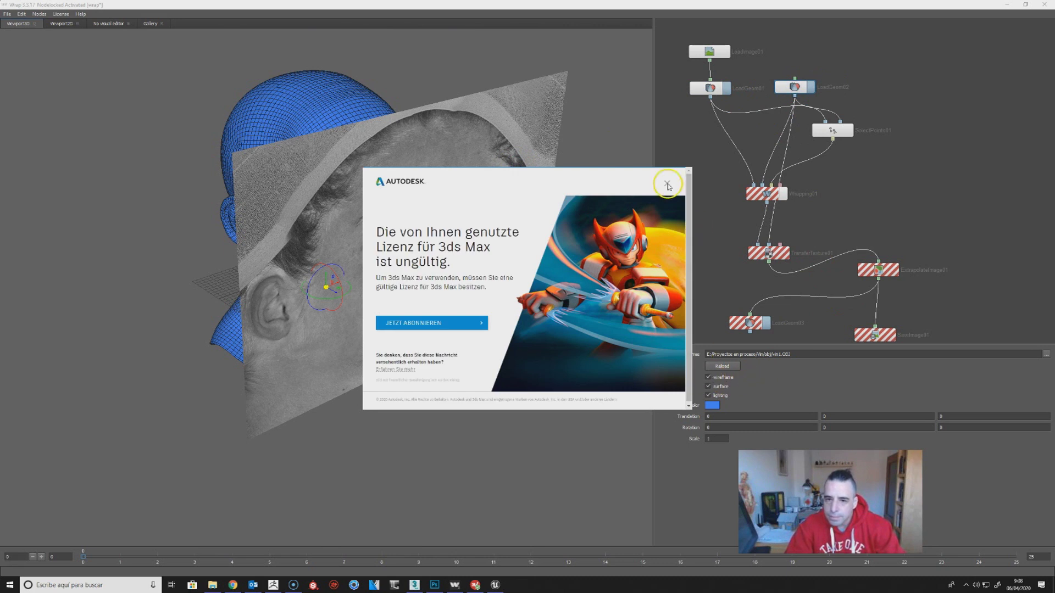
Dismiss the Autodesk licence pop-up, return to 3ds Max and close it without saving the scene.
{"action": "left_click", "coordinate": [667, 187]}
{"action": "key", "text": "alt+Tab"}
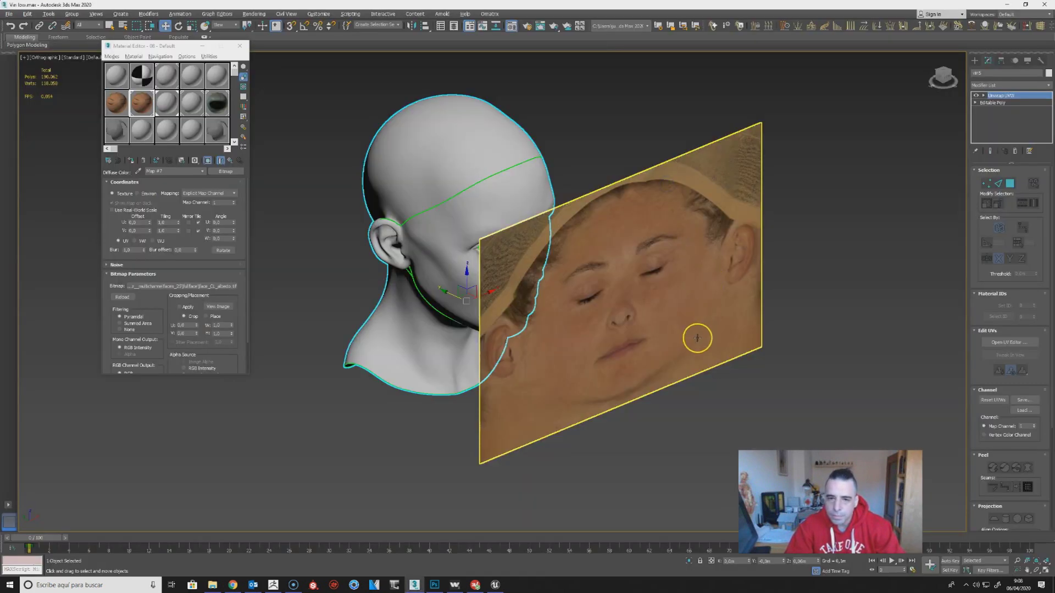
{"action": "left_click", "coordinate": [824, 229]}
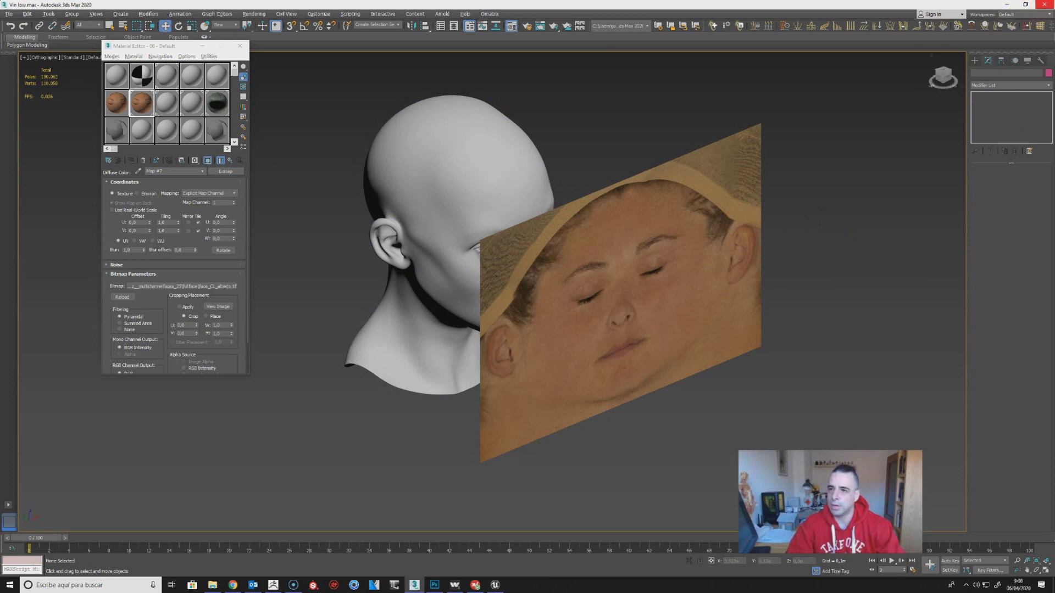
{"action": "left_click", "coordinate": [1046, 5]}
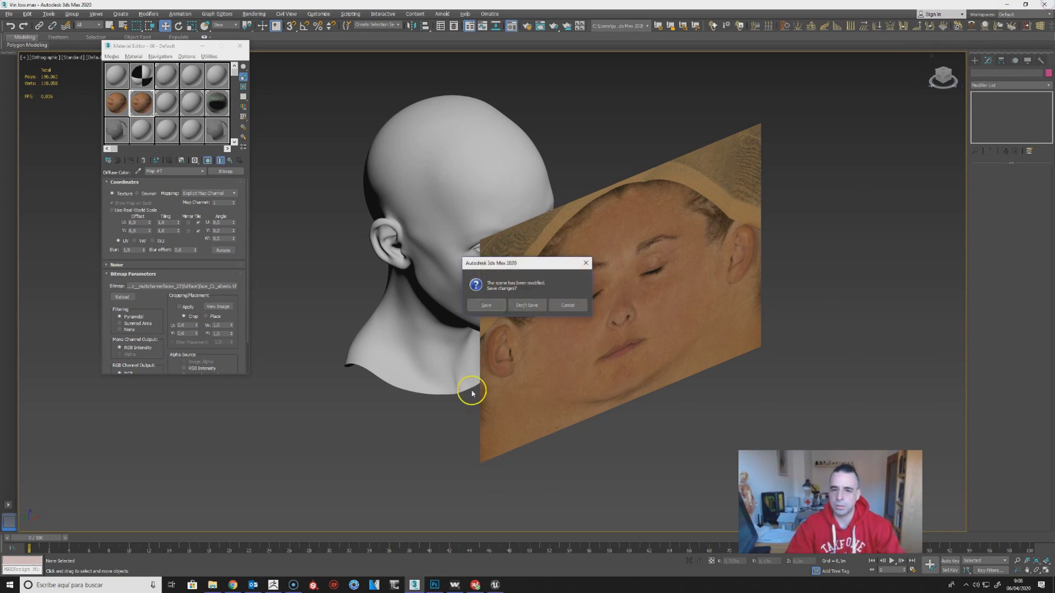
{"action": "left_click", "coordinate": [534, 302]}
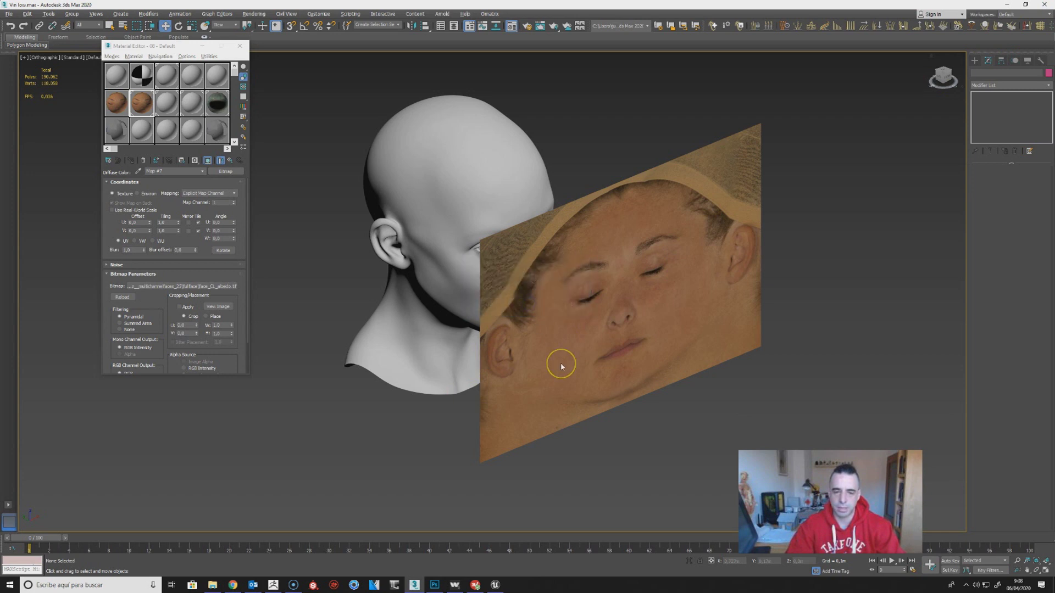
Examine the plane's mesh density in Wrap with its wireframe display turned on, and turn the wireframe off again.
{"action": "left_click_drag", "start_coordinate": [368, 322], "coordinate": [371, 254]}
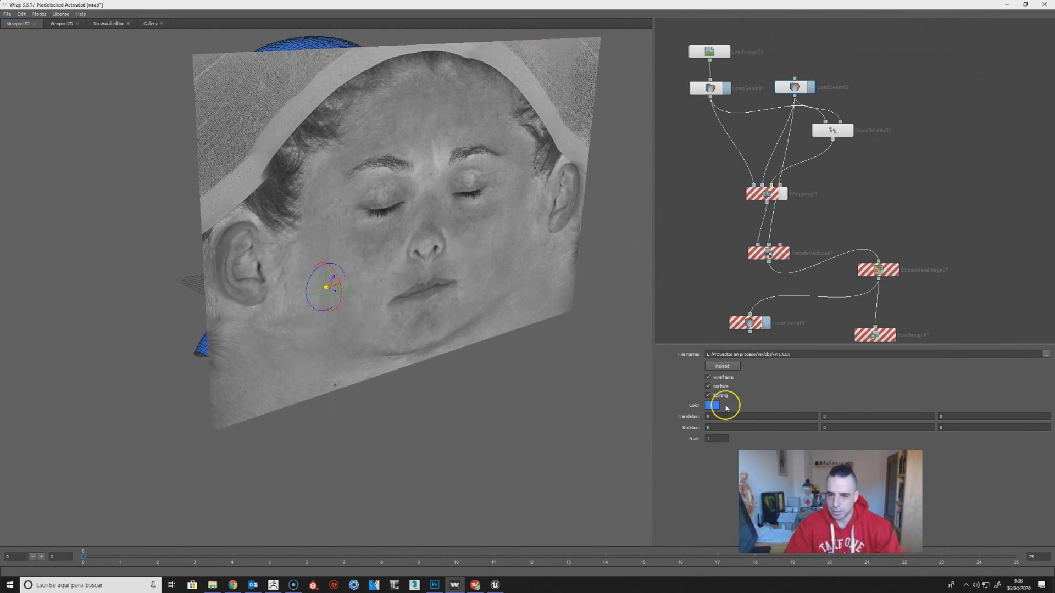
{"action": "left_click", "coordinate": [713, 88]}
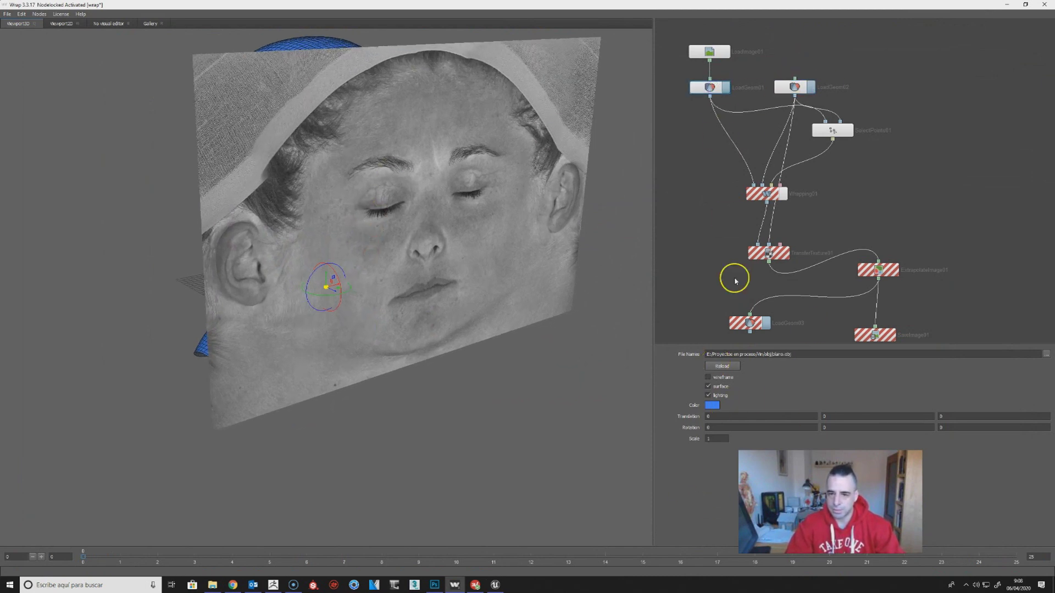
{"action": "left_click", "coordinate": [708, 377]}
{"action": "right_click_drag", "start_coordinate": [329, 251], "coordinate": [353, 379]}
{"action": "left_click_drag", "start_coordinate": [353, 380], "coordinate": [319, 368]}
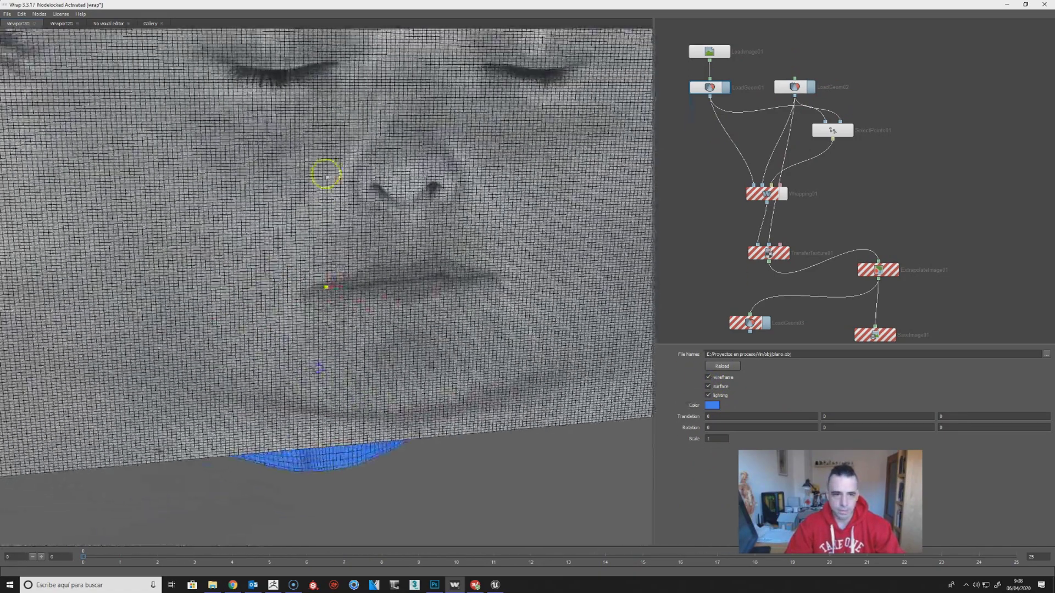
{"action": "left_click_drag", "start_coordinate": [326, 176], "coordinate": [330, 116]}
{"action": "left_click_drag", "start_coordinate": [372, 165], "coordinate": [428, 160]}
{"action": "right_click_drag", "start_coordinate": [444, 206], "coordinate": [416, 230]}
{"action": "left_click", "coordinate": [711, 379]}
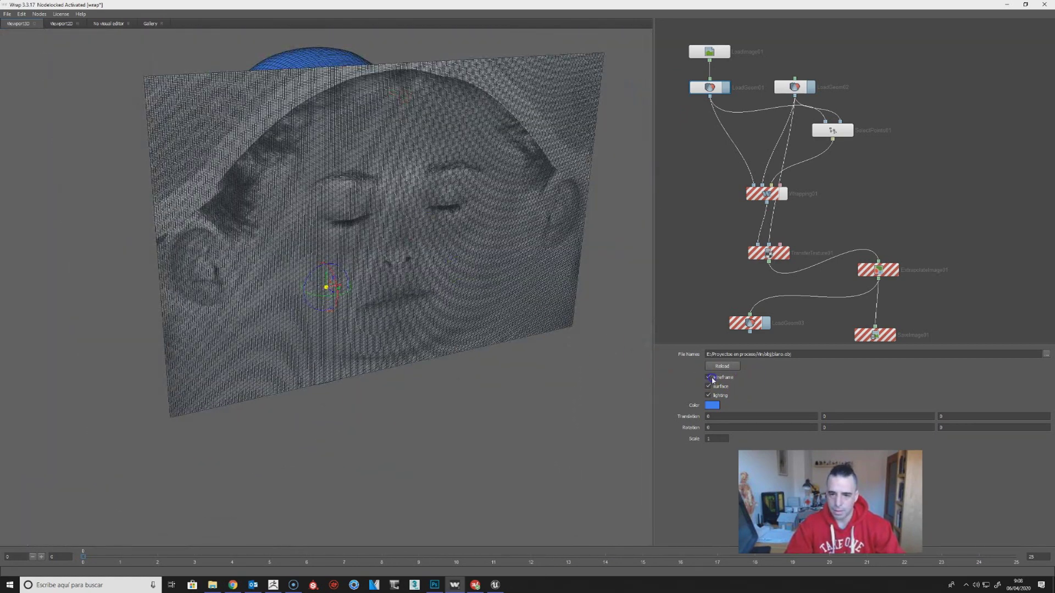
{"action": "left_click", "coordinate": [709, 377]}
{"action": "left_click_drag", "start_coordinate": [405, 419], "coordinate": [483, 365]}
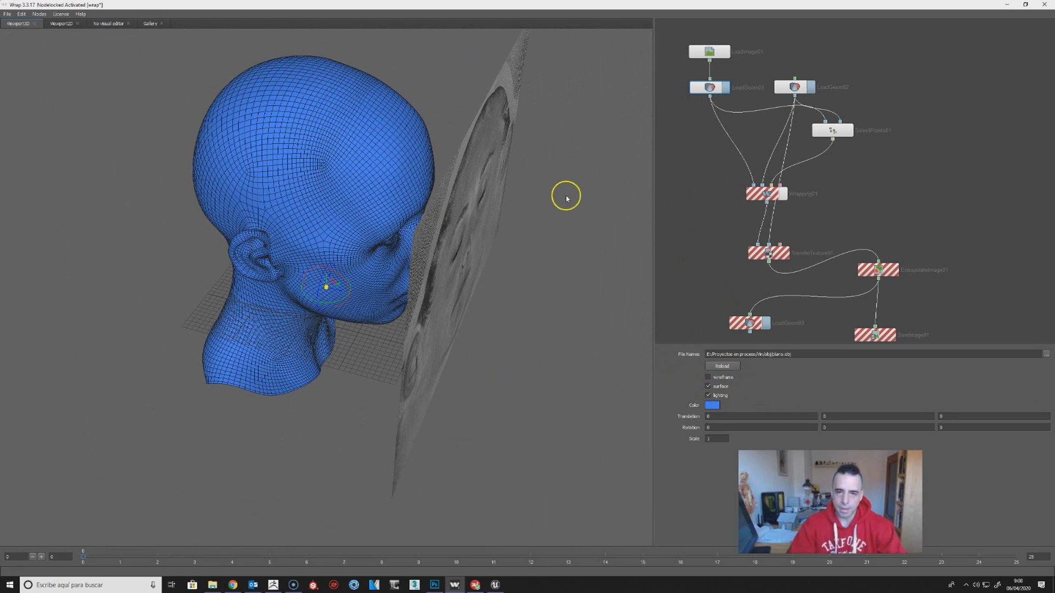
Spread the plane's and head's LoadGeom nodes farther apart in the node graph.
{"action": "left_click_drag", "start_coordinate": [715, 90], "coordinate": [702, 95]}
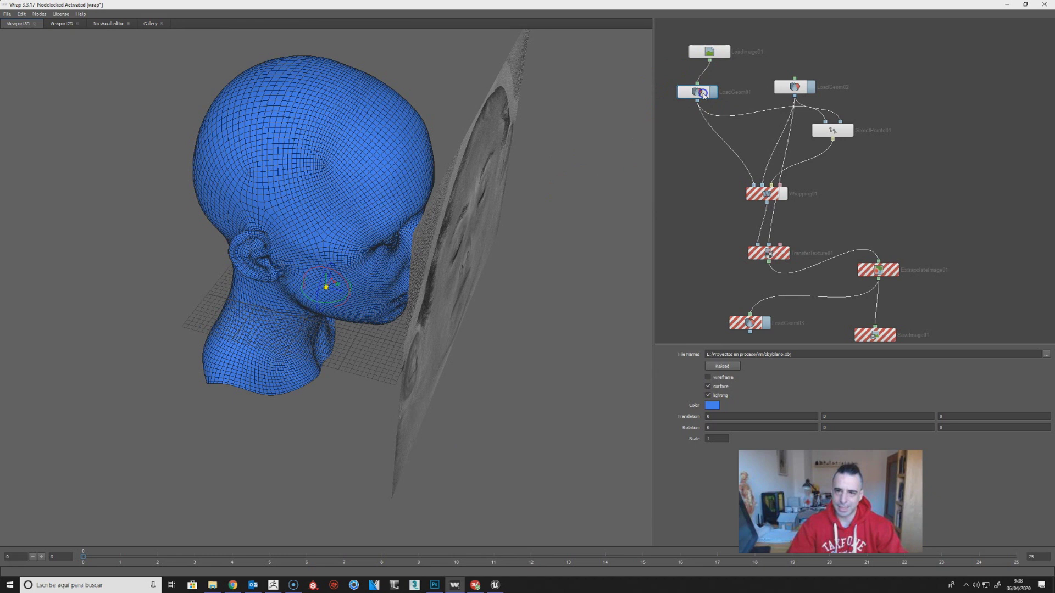
{"action": "left_click_drag", "start_coordinate": [812, 94], "coordinate": [828, 91]}
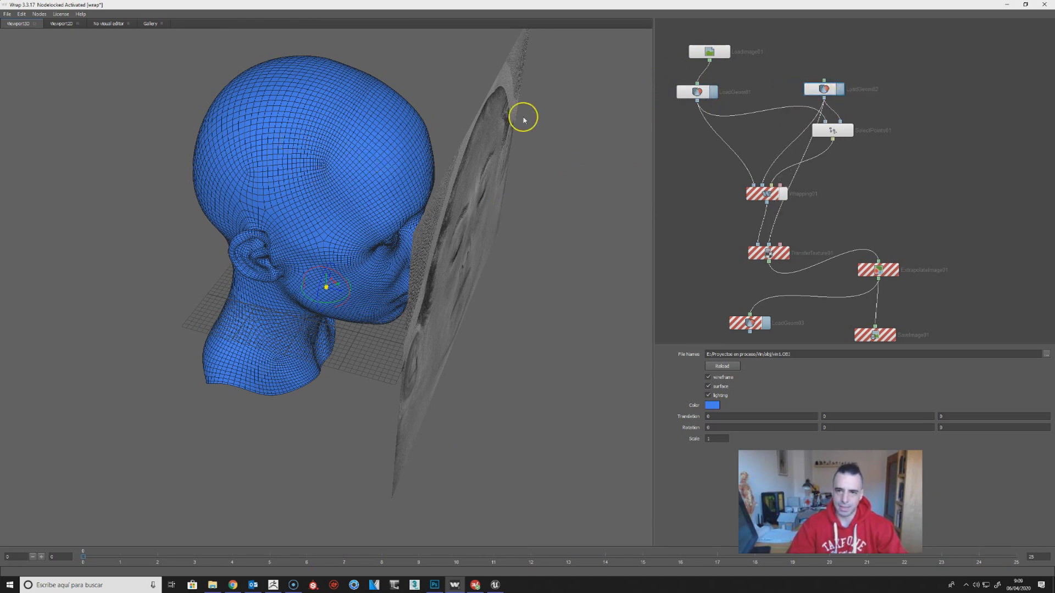
{"action": "right_click", "coordinate": [740, 80]}
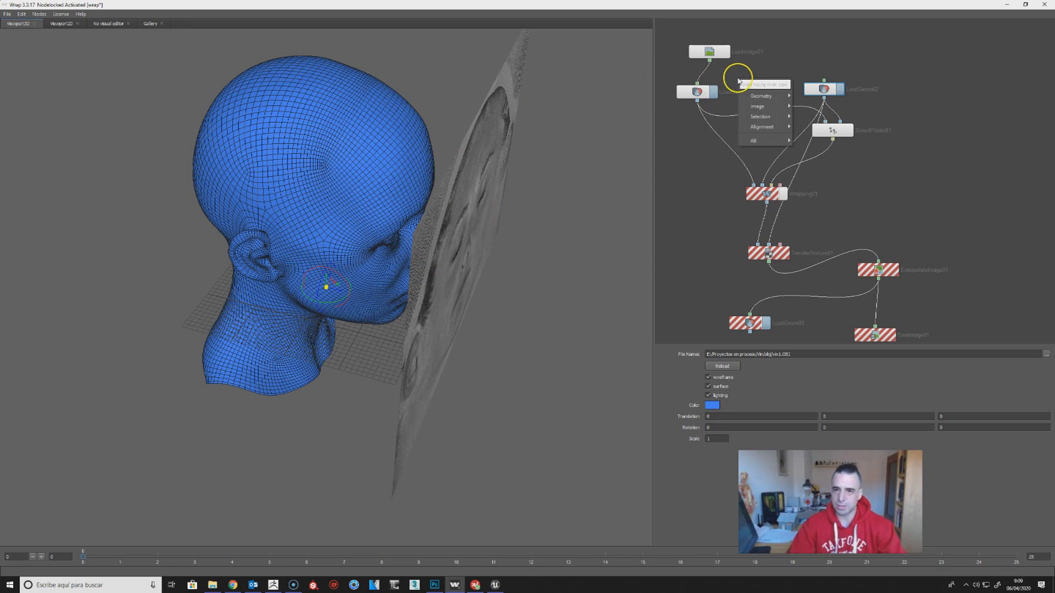
{"action": "left_click", "coordinate": [786, 65]}
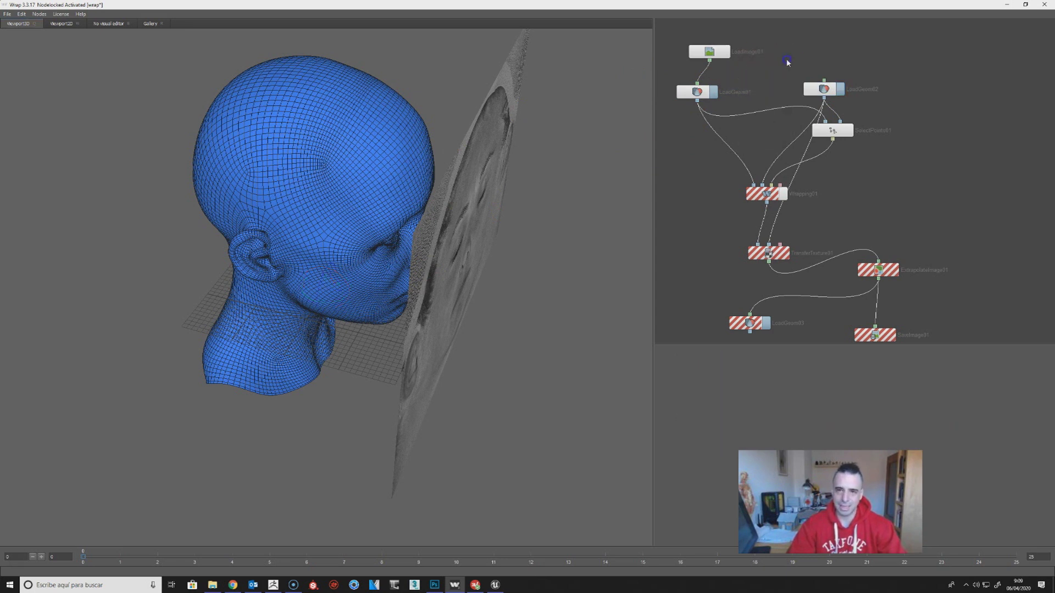
Add a new LoadGeom node beside the LoadImage node and open its model file browser, leaving it without choosing a file.
{"action": "right_click", "coordinate": [777, 81]}
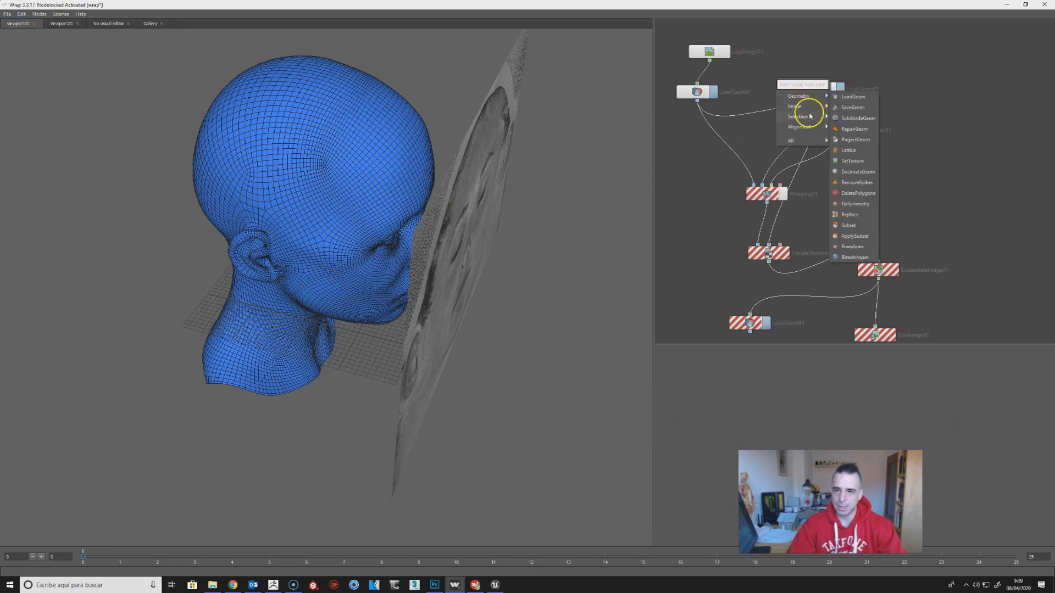
{"action": "mouse_move", "coordinate": [811, 96]}
{"action": "left_click", "coordinate": [852, 97]}
{"action": "left_click_drag", "start_coordinate": [834, 88], "coordinate": [782, 53]}
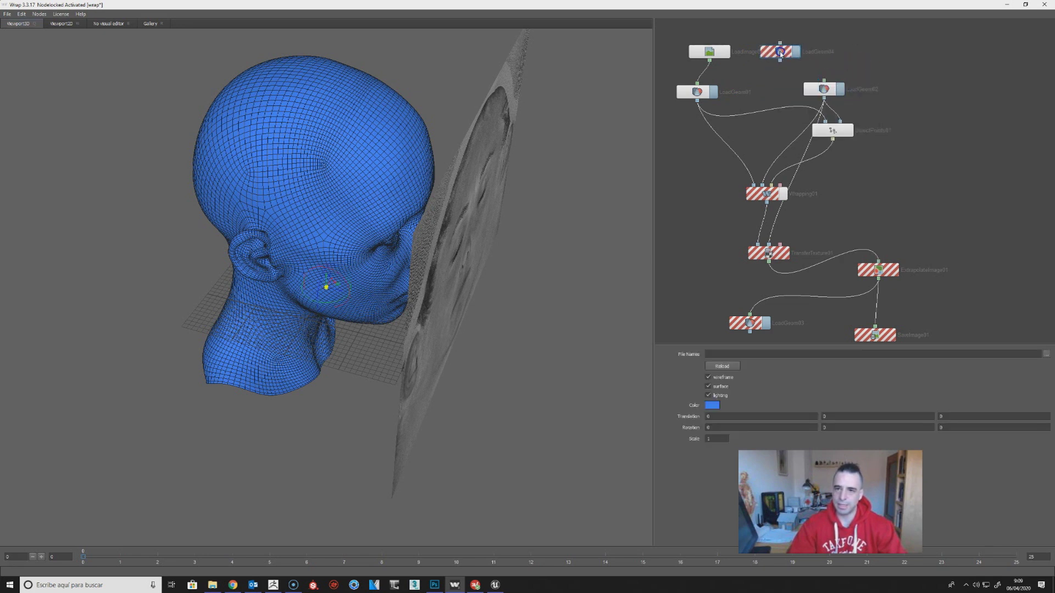
{"action": "left_click", "coordinate": [1046, 354]}
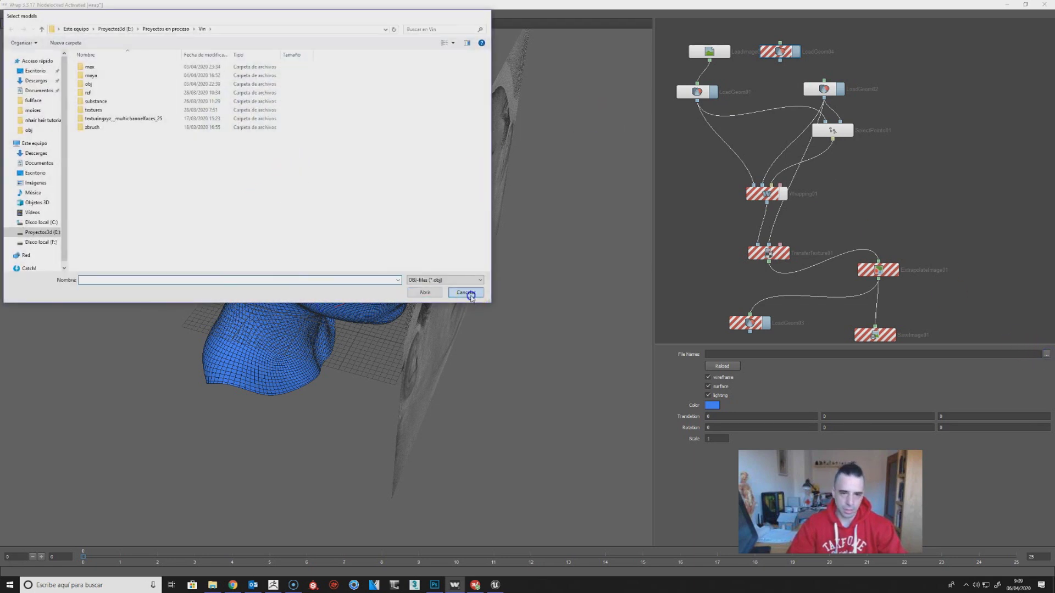
{"action": "left_click", "coordinate": [466, 293]}
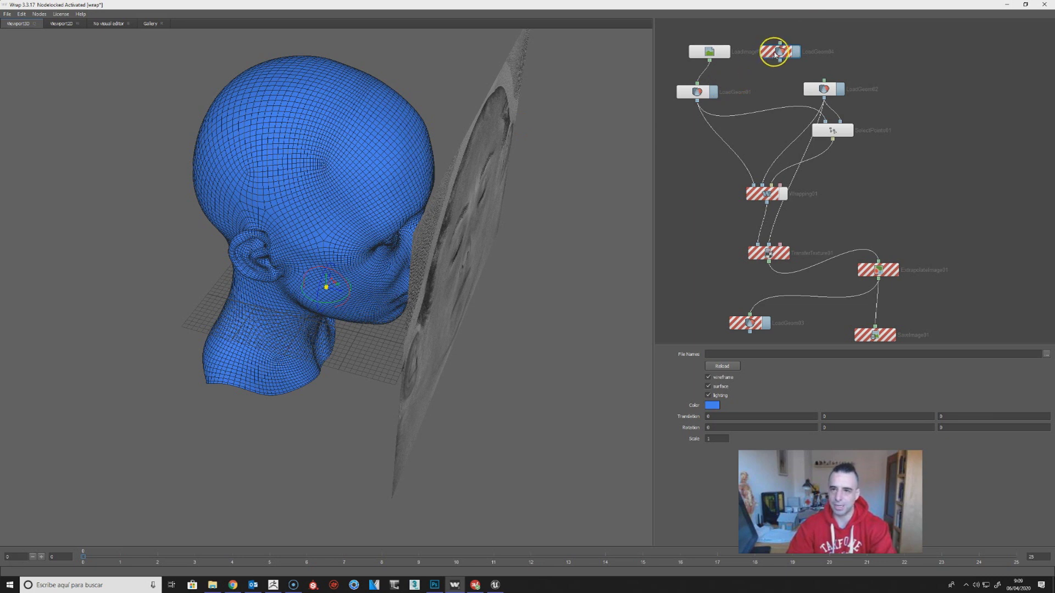
Delete the empty LoadGeom node and line up the LoadImage node directly above the plane's LoadGeom node.
{"action": "key", "text": "Delete"}
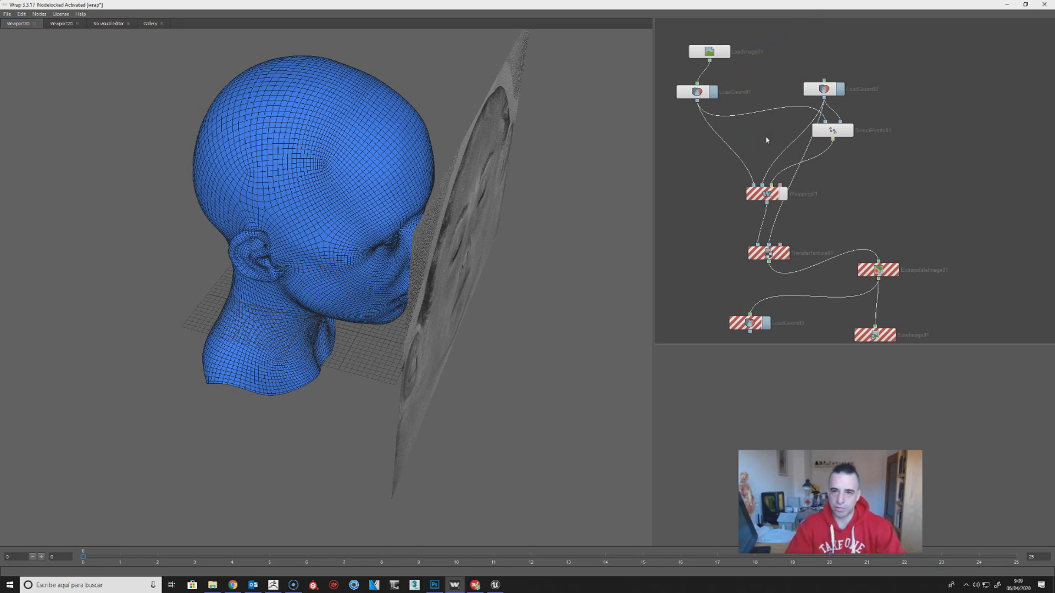
{"action": "left_click_drag", "start_coordinate": [714, 53], "coordinate": [715, 102]}
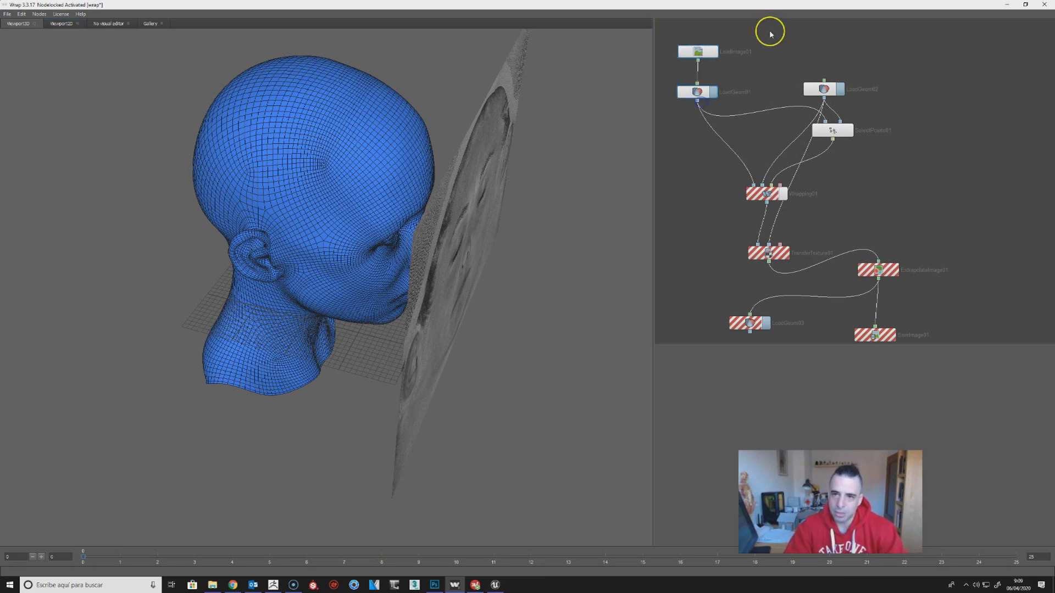
Check the LoadImage node's file, look over the albedo and displacement maps in File Explorer's fullface folder, and return to Wrap.
{"action": "left_click", "coordinate": [700, 50]}
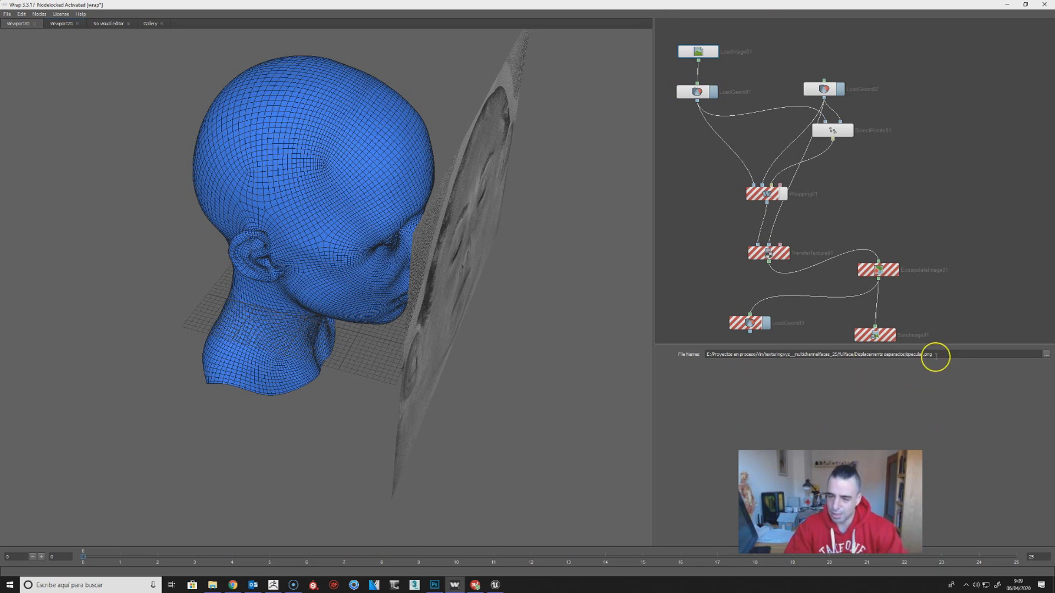
{"action": "key", "text": "alt+Tab"}
{"action": "left_click", "coordinate": [151, 118]}
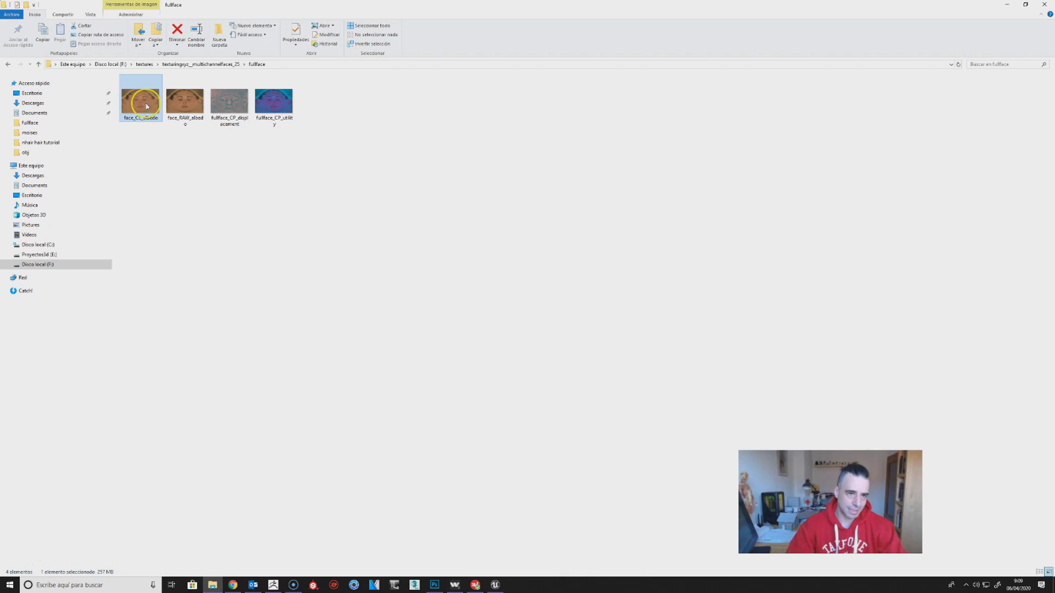
{"action": "left_click", "coordinate": [223, 115]}
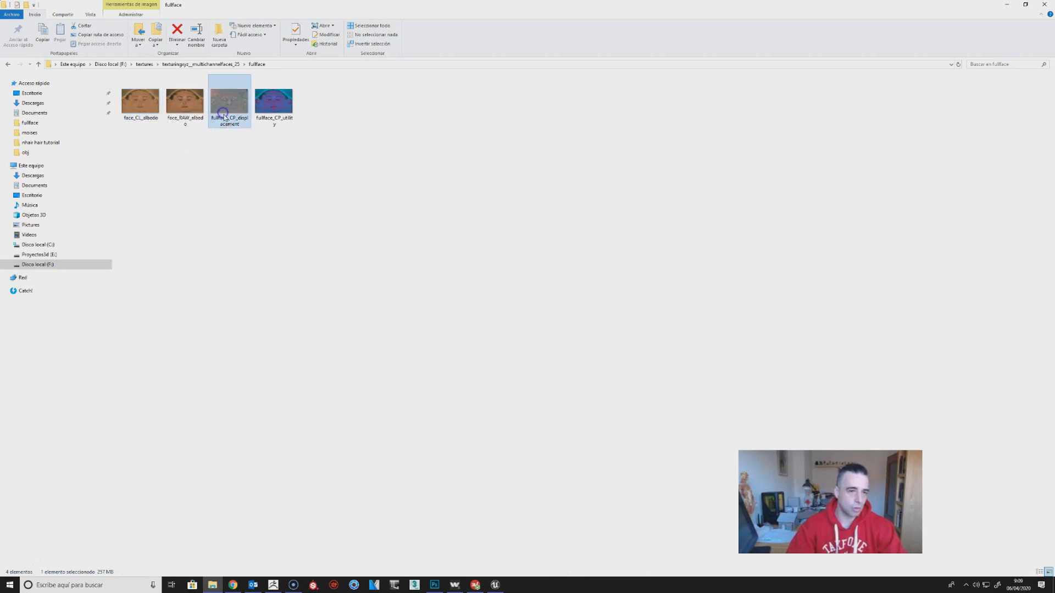
{"action": "mouse_move", "coordinate": [224, 117]}
{"action": "left_click", "coordinate": [373, 254]}
{"action": "key", "text": "alt+Tab"}
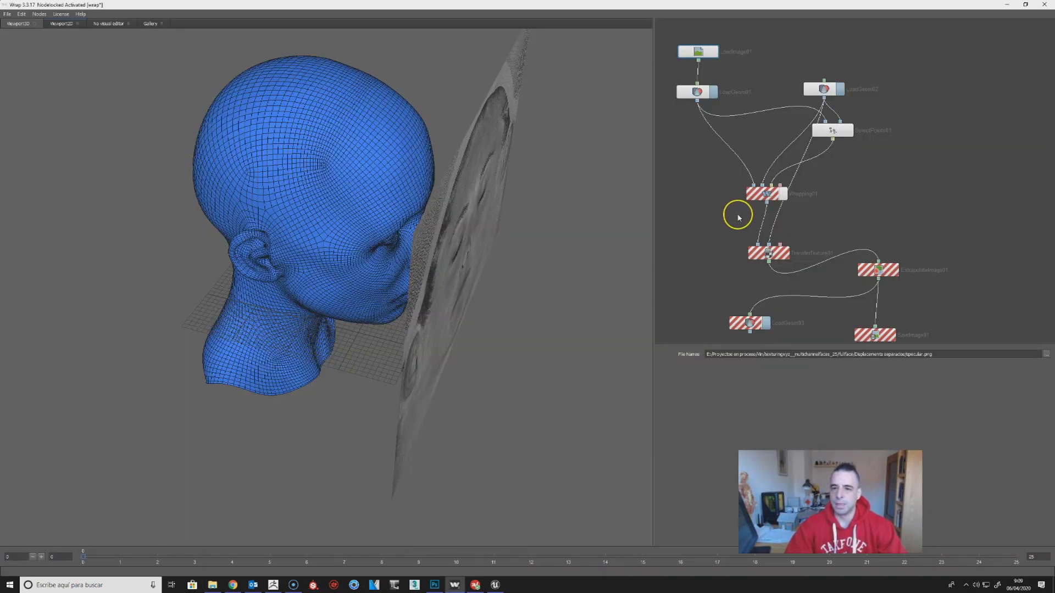
Move the head's LoadGeom node up beside the LoadImage node, and bring the SelectPoints and Wrapping nodes closer beneath the two LoadGeom nodes.
{"action": "left_click_drag", "start_coordinate": [836, 130], "coordinate": [803, 41]}
{"action": "left_click", "coordinate": [801, 107]}
{"action": "left_click_drag", "start_coordinate": [801, 107], "coordinate": [787, 99]}
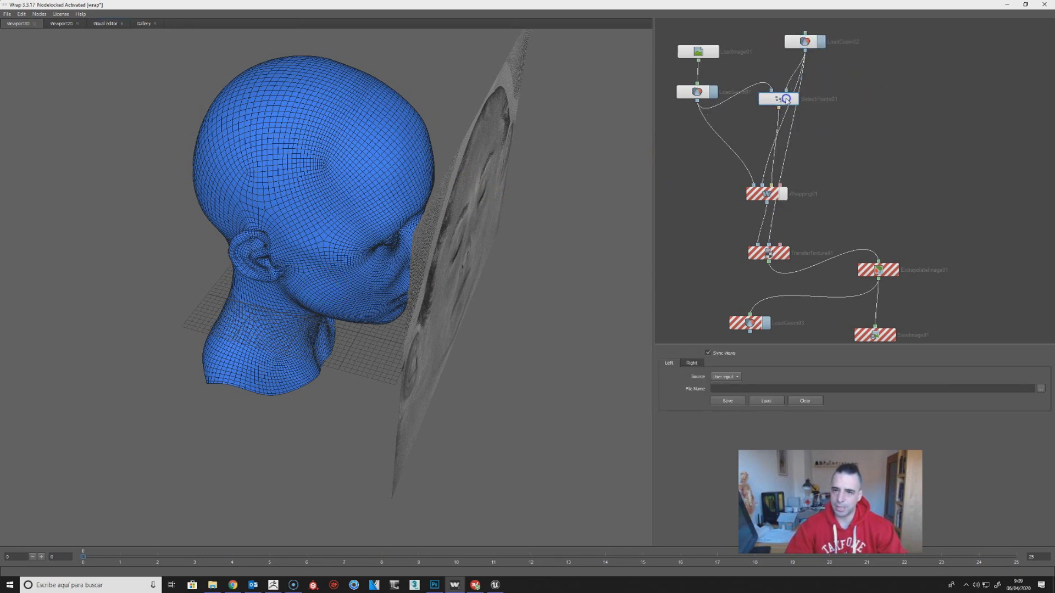
{"action": "left_click", "coordinate": [760, 192]}
{"action": "left_click_drag", "start_coordinate": [762, 200], "coordinate": [720, 156]}
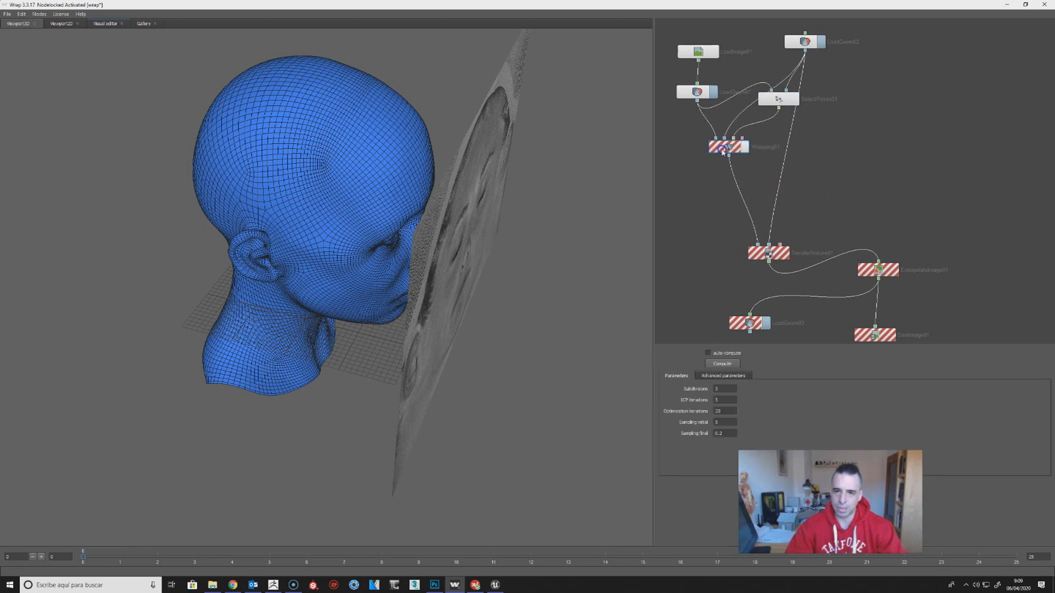
{"action": "right_click", "coordinate": [716, 126]}
{"action": "mouse_move", "coordinate": [751, 172]}
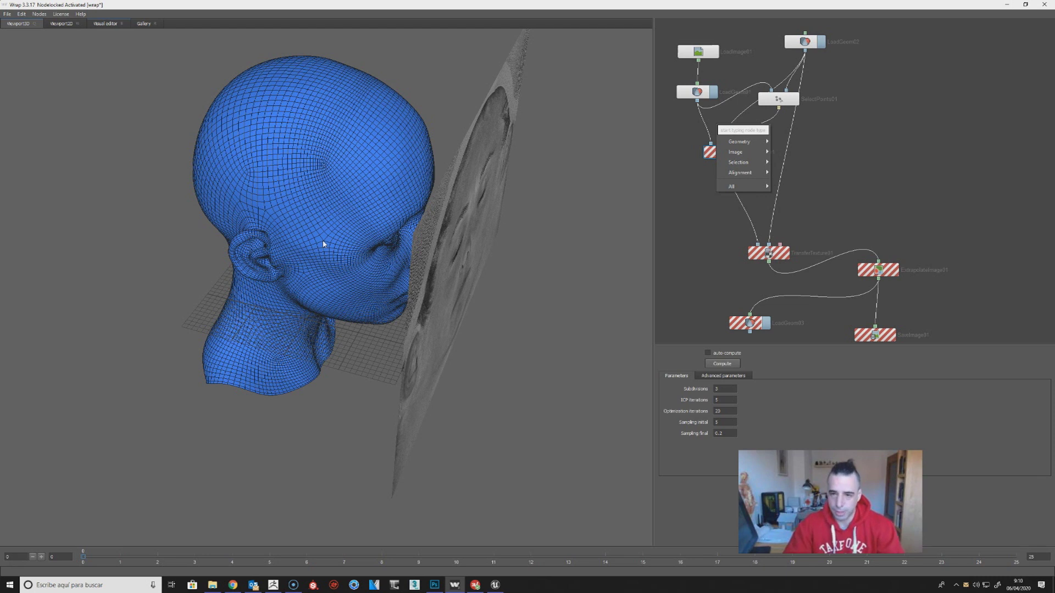
{"action": "left_click", "coordinate": [707, 231]}
{"action": "left_click", "coordinate": [708, 230]}
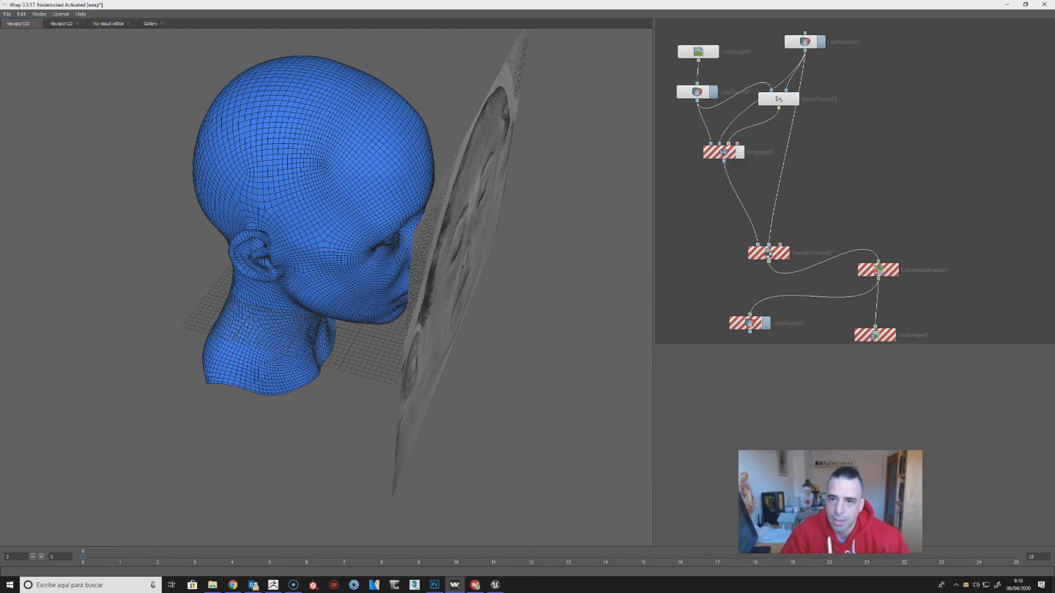
Lower the Wrapping node and place the SelectPoints node between it and the head's LoadGeom node.
{"action": "left_click_drag", "start_coordinate": [724, 159], "coordinate": [726, 163]}
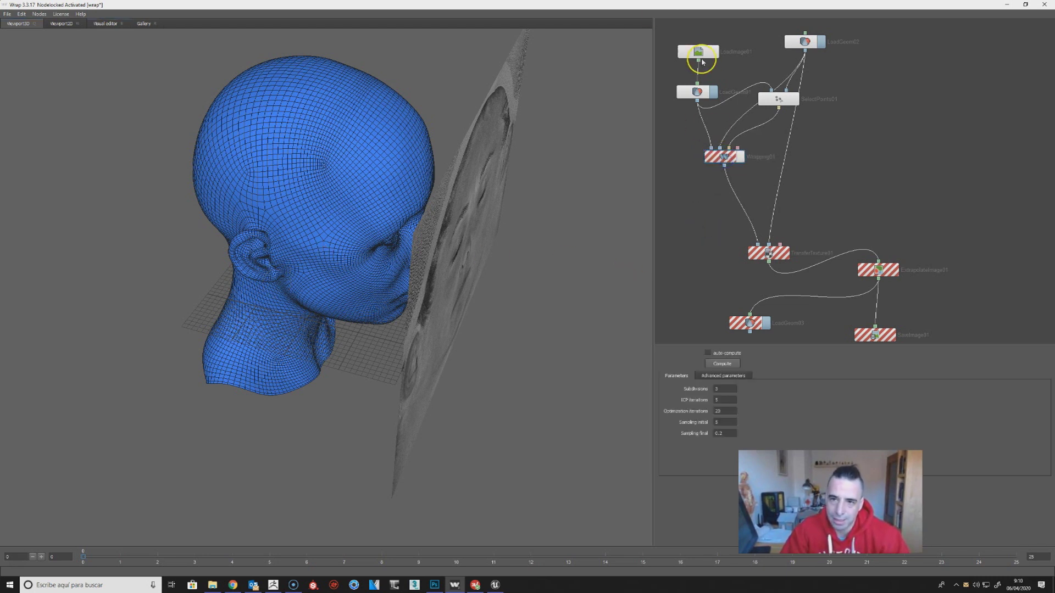
{"action": "left_click_drag", "start_coordinate": [674, 42], "coordinate": [729, 103]}
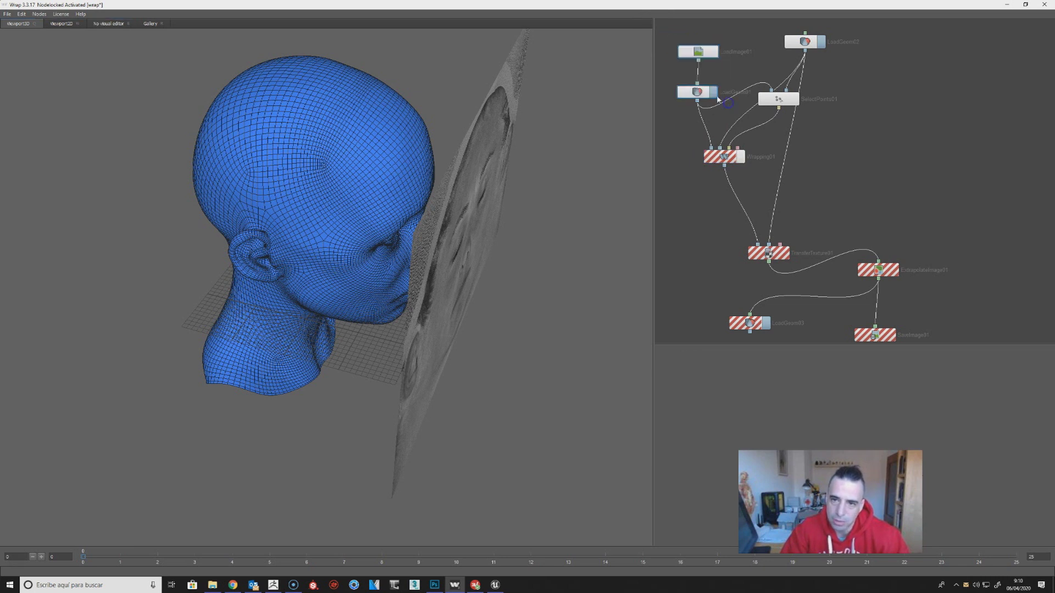
{"action": "left_click_drag", "start_coordinate": [754, 22], "coordinate": [851, 113]}
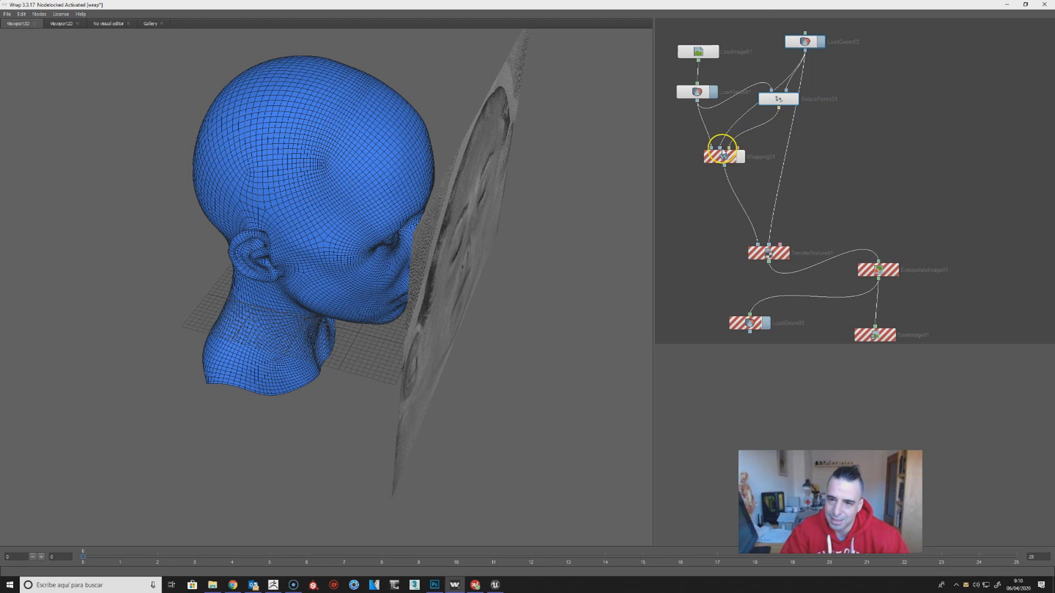
{"action": "left_click_drag", "start_coordinate": [727, 166], "coordinate": [724, 183]}
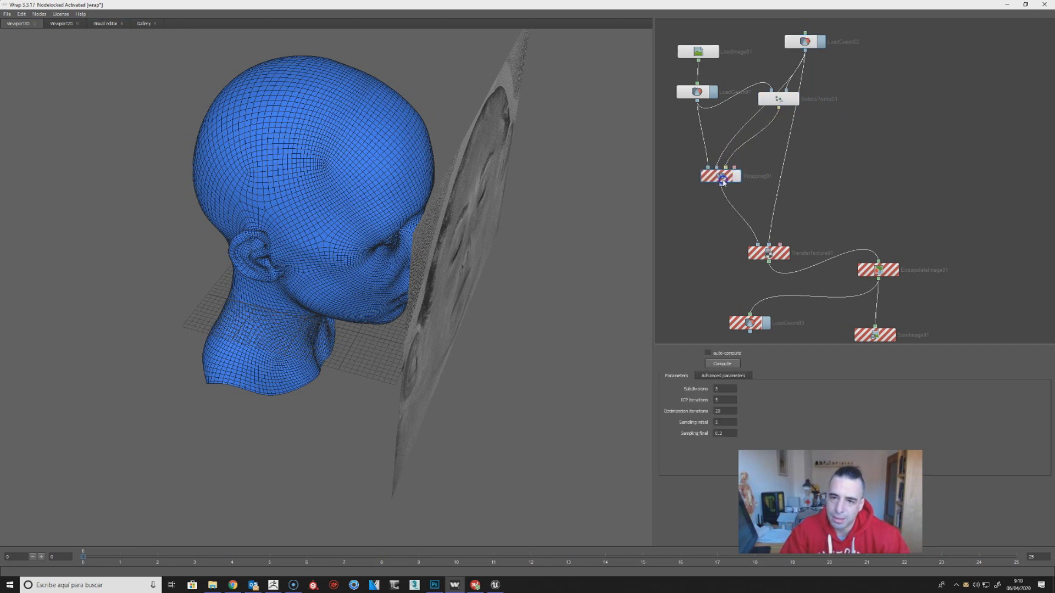
{"action": "left_click_drag", "start_coordinate": [781, 102], "coordinate": [770, 140]}
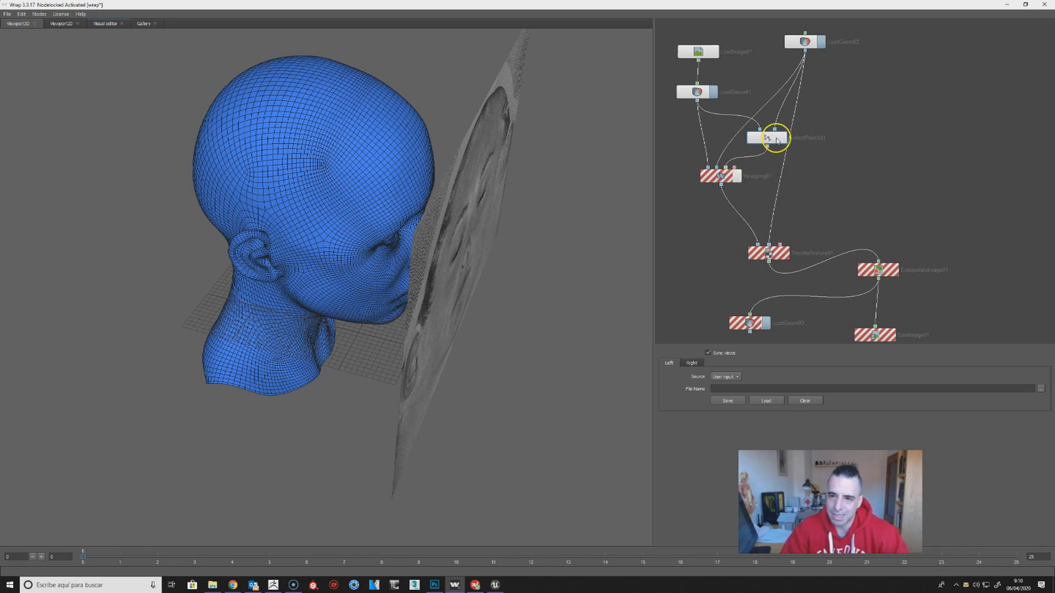
Add a second SelectPoints node in empty graph space beside the existing one, leaving it unconnected.
{"action": "right_click", "coordinate": [764, 118]}
{"action": "mouse_move", "coordinate": [797, 158]}
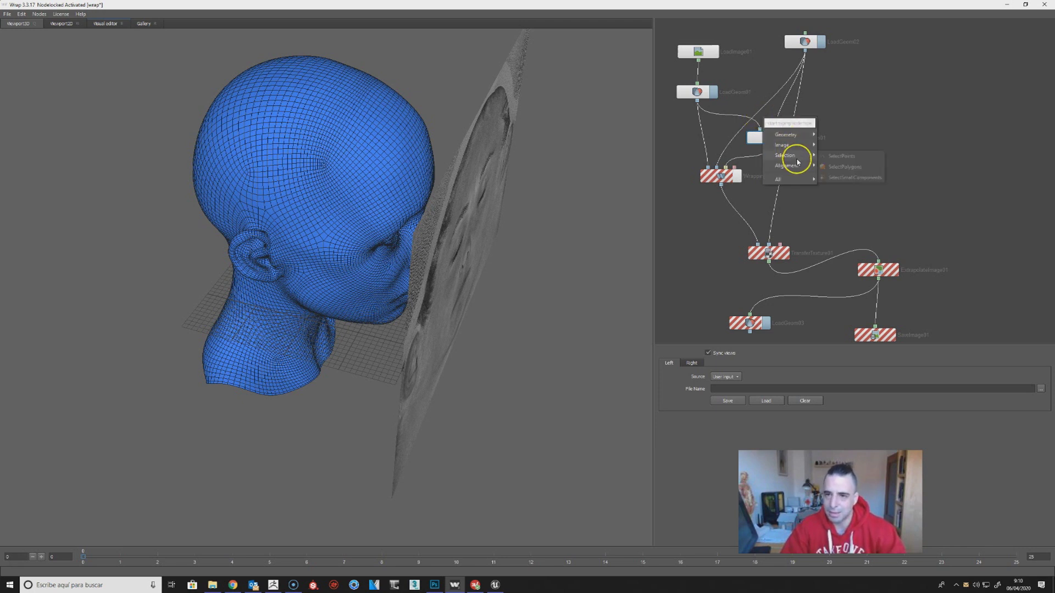
{"action": "left_click", "coordinate": [855, 158]}
{"action": "left_click", "coordinate": [867, 130]}
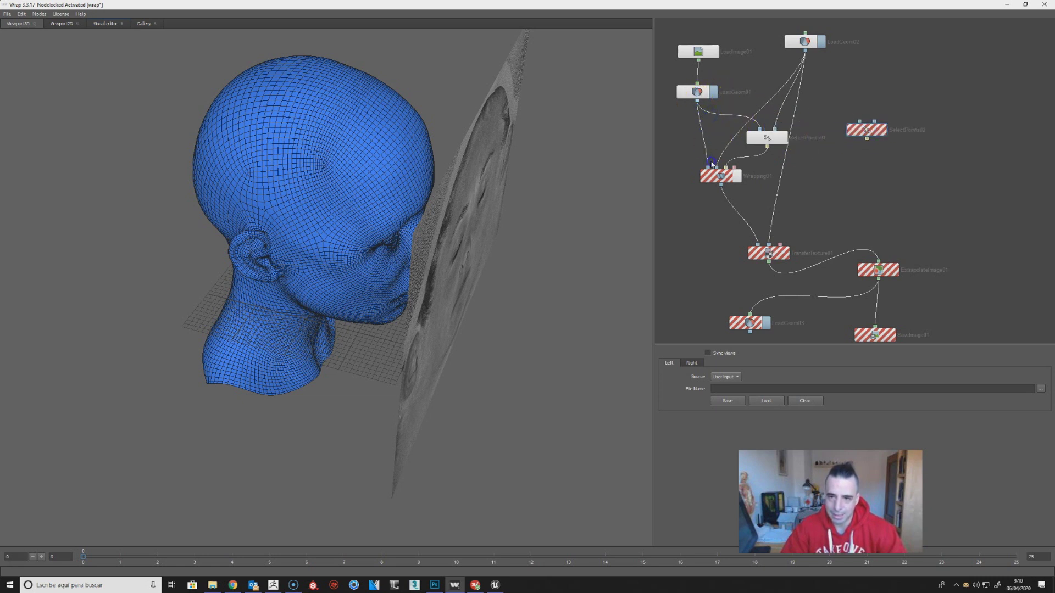
{"action": "left_click", "coordinate": [698, 101]}
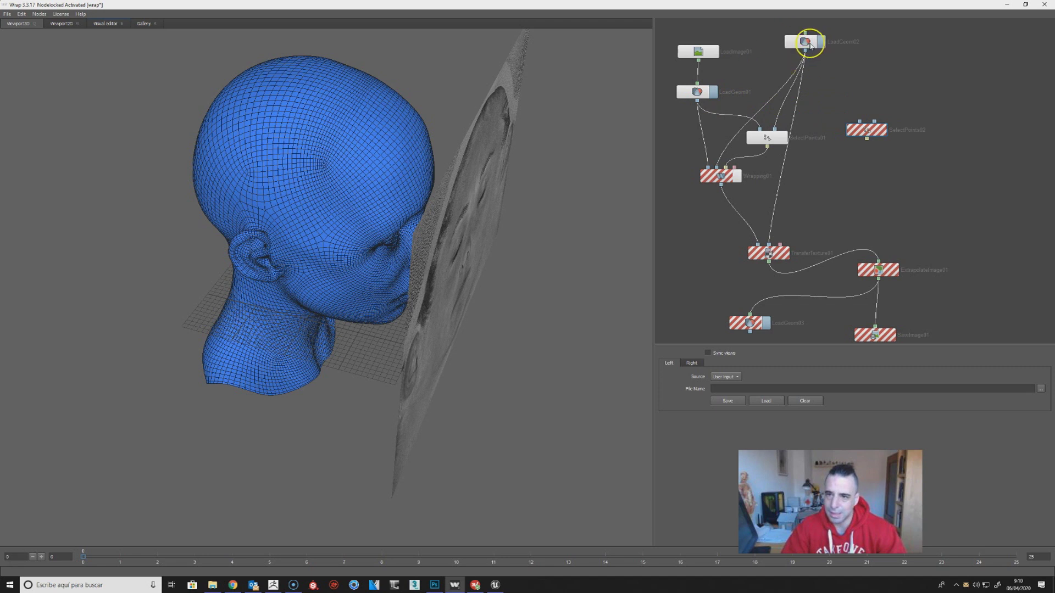
{"action": "left_click", "coordinate": [808, 42]}
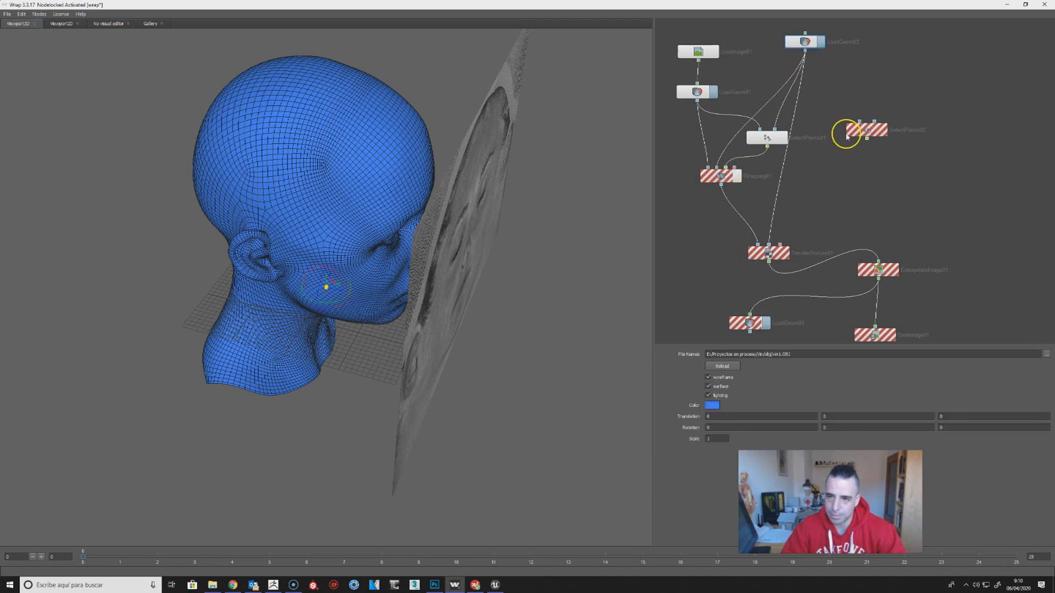
Delete the connected SelectPoints node, undo that deletion, and delete the unconnected SelectPoints node instead.
{"action": "left_click", "coordinate": [861, 134]}
{"action": "left_click", "coordinate": [786, 138]}
{"action": "key", "text": "Delete"}
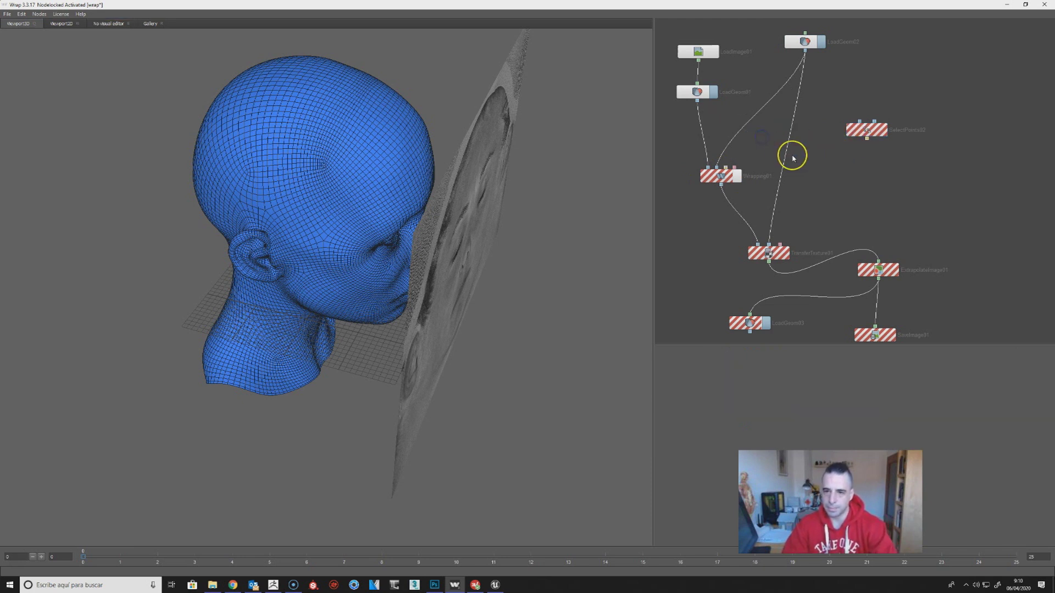
{"action": "key", "text": "ctrl+z"}
{"action": "left_click", "coordinate": [878, 130]}
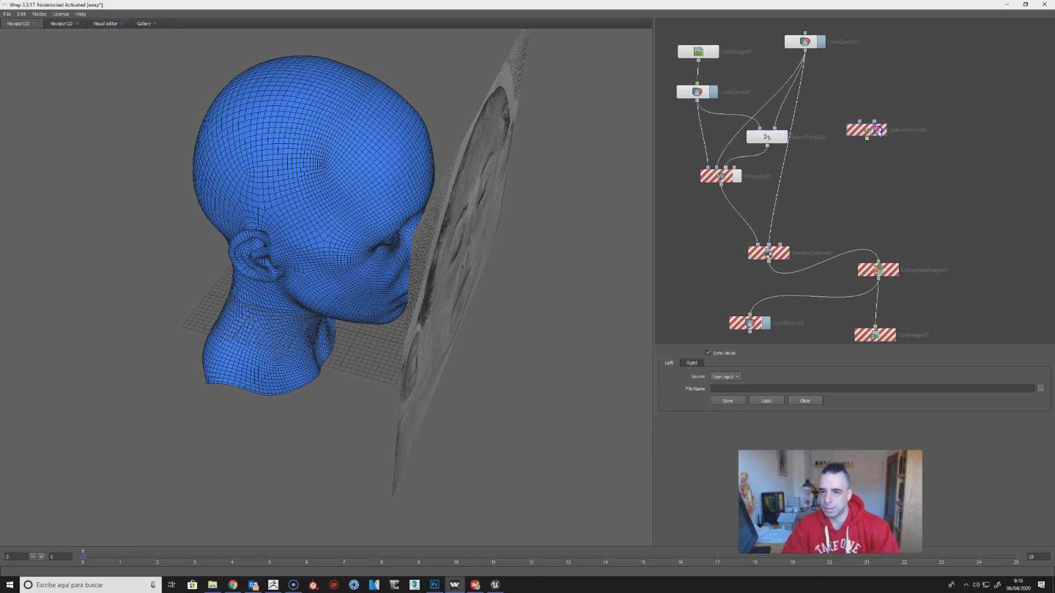
{"action": "key", "text": "Delete"}
Show the connected SelectPoints node in the visual editor and examine the matching points around the eyes, nose and mouth on both meshes.
{"action": "left_click", "coordinate": [767, 137]}
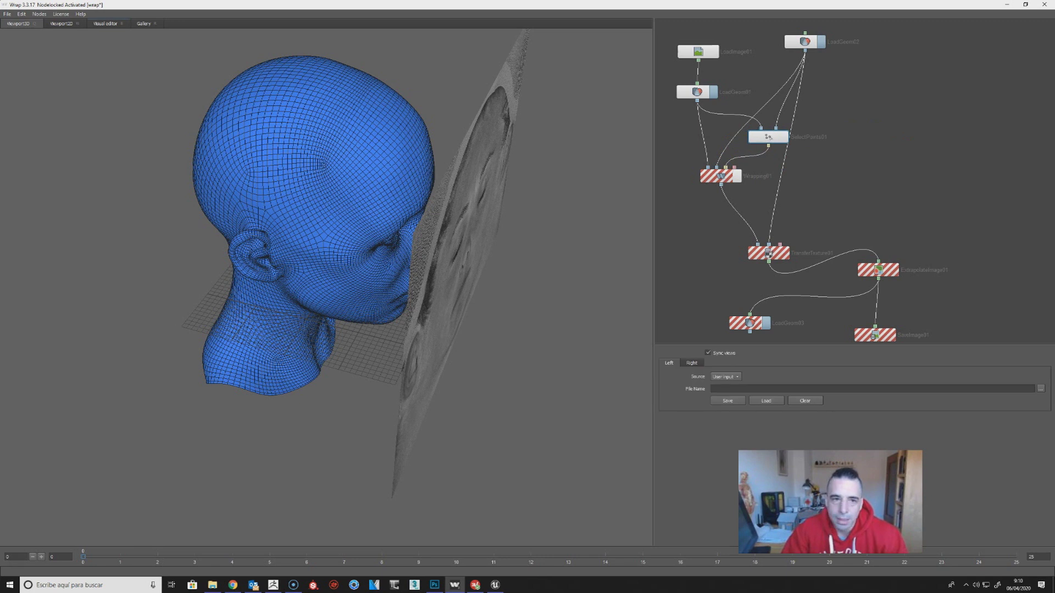
{"action": "left_click", "coordinate": [100, 25]}
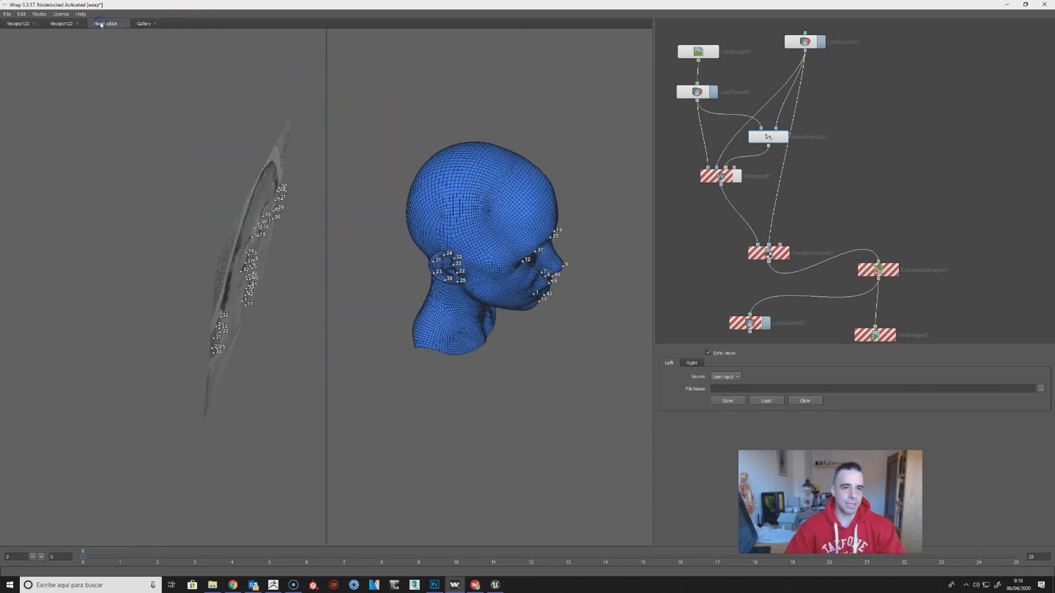
{"action": "left_click_drag", "start_coordinate": [242, 255], "coordinate": [161, 211], "text": "alt"}
{"action": "scroll", "coordinate": [160, 211], "scroll_direction": "up", "scroll_amount": 6}
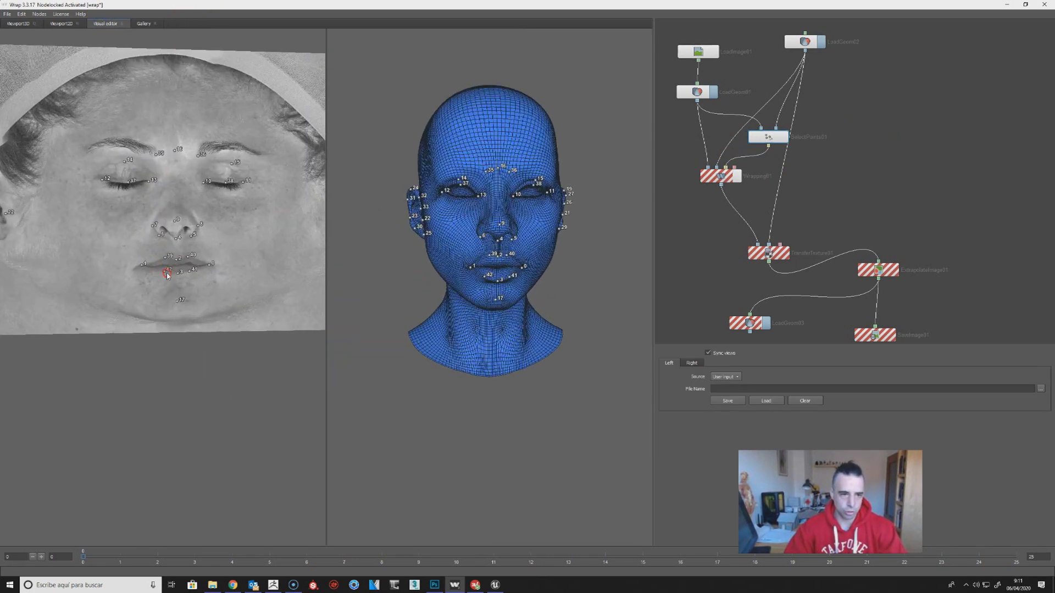
{"action": "scroll", "coordinate": [190, 478], "scroll_direction": "down", "scroll_amount": 5}
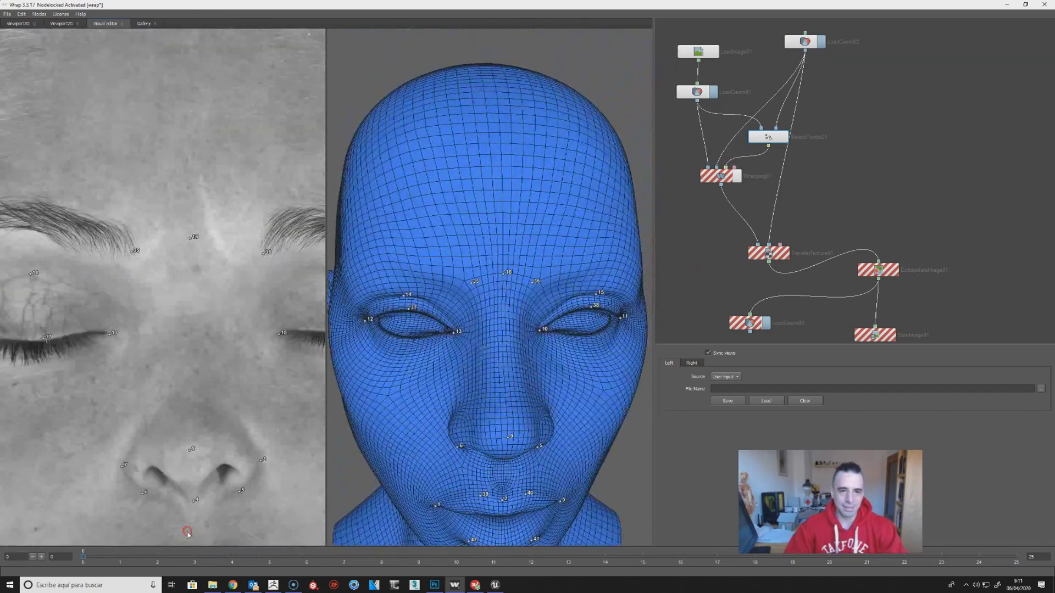
{"action": "scroll", "coordinate": [155, 452], "scroll_direction": "up", "scroll_amount": 8}
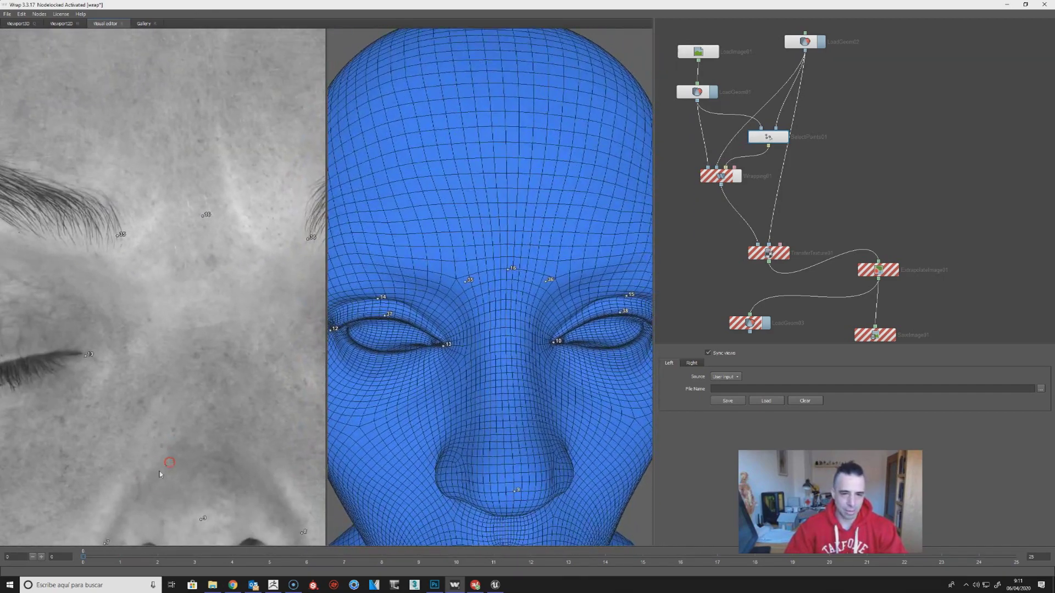
{"action": "middle_click_drag", "start_coordinate": [146, 431], "coordinate": [185, 398]}
{"action": "left_click", "coordinate": [487, 272]}
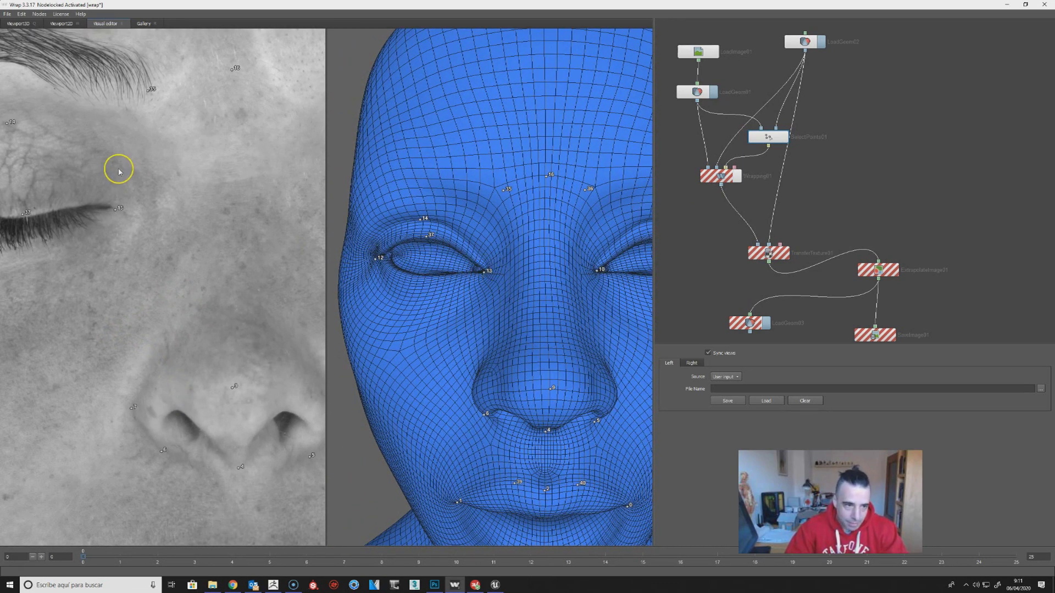
{"action": "middle_click_drag", "start_coordinate": [106, 239], "coordinate": [207, 216]}
{"action": "middle_click_drag", "start_coordinate": [263, 263], "coordinate": [141, 187]}
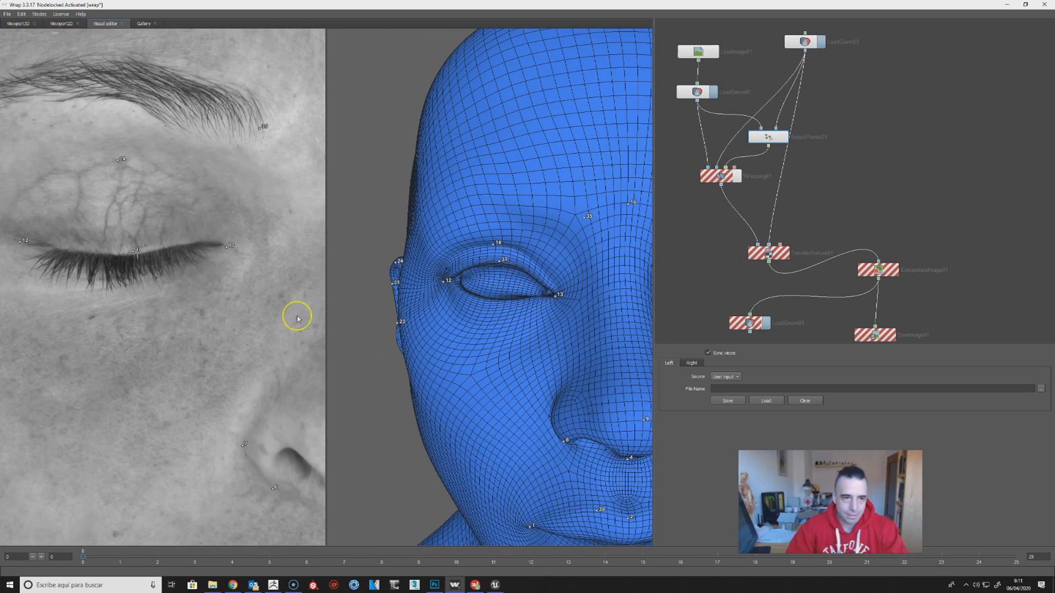
{"action": "scroll", "coordinate": [212, 309], "scroll_direction": "down", "scroll_amount": 5}
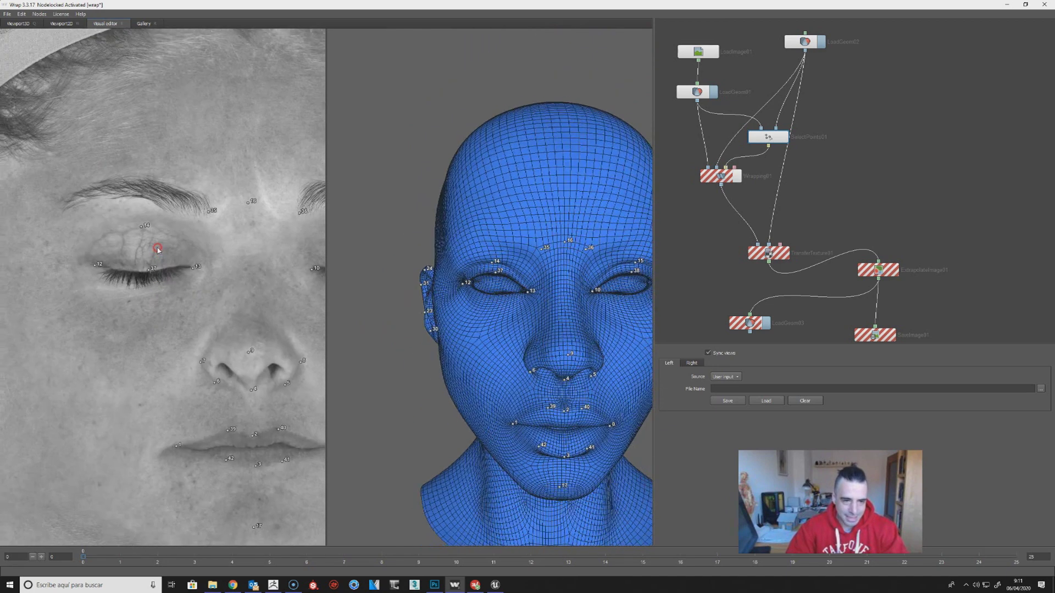
Examine the matching points on the ear and the side of the face in both the plane and head views.
{"action": "left_click_drag", "start_coordinate": [493, 334], "coordinate": [592, 414]}
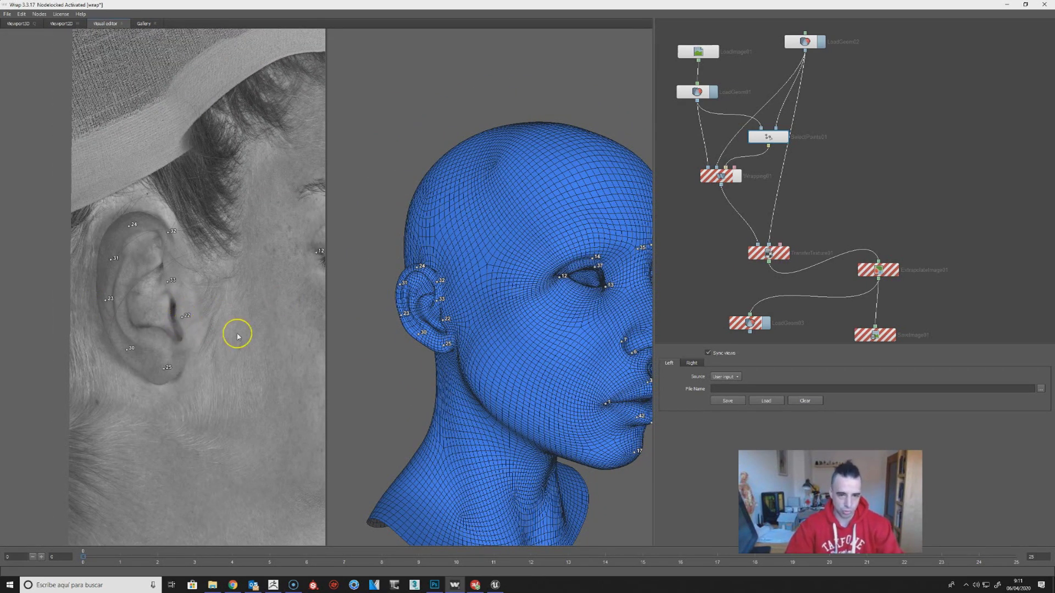
{"action": "left_click_drag", "start_coordinate": [495, 359], "coordinate": [439, 346]}
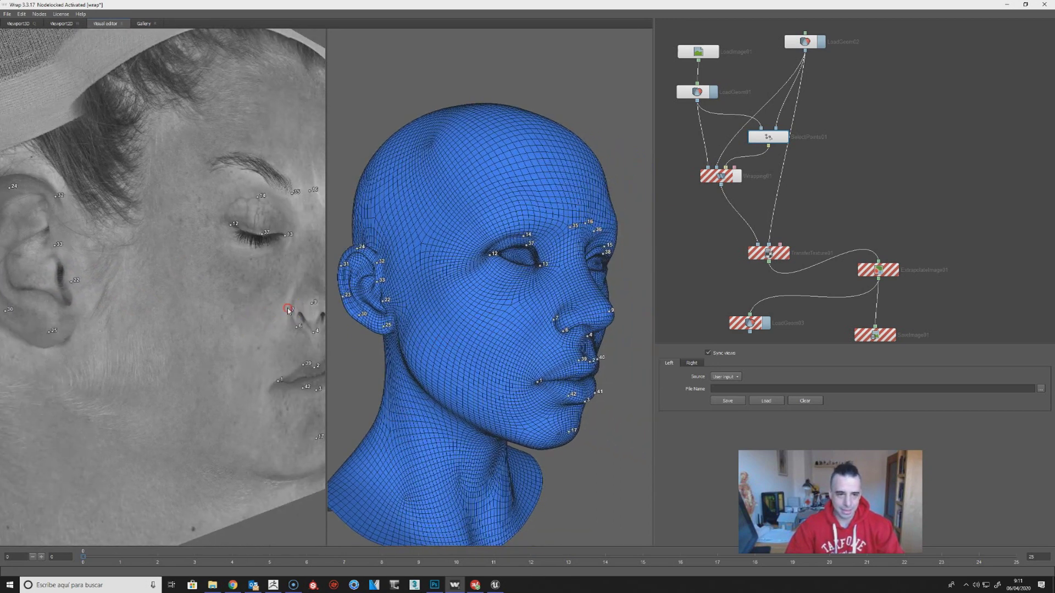
{"action": "scroll", "coordinate": [292, 350], "scroll_direction": "up", "scroll_amount": 3}
{"action": "left_click_drag", "start_coordinate": [299, 374], "coordinate": [226, 420]}
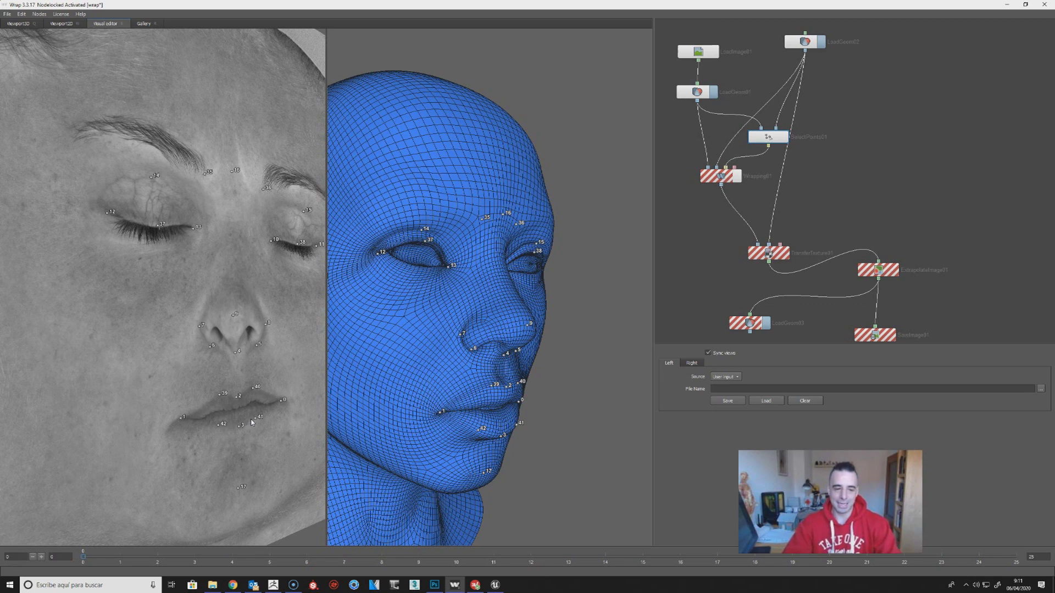
{"action": "left_click_drag", "start_coordinate": [511, 387], "coordinate": [430, 391], "text": "alt"}
{"action": "middle_click_drag", "start_coordinate": [471, 394], "coordinate": [479, 394], "text": "alt"}
{"action": "right_click_drag", "start_coordinate": [478, 394], "coordinate": [471, 431], "text": "alt"}
{"action": "left_click_drag", "start_coordinate": [471, 431], "coordinate": [539, 430], "text": "alt"}
{"action": "right_click_drag", "start_coordinate": [273, 405], "coordinate": [238, 345], "text": "alt"}
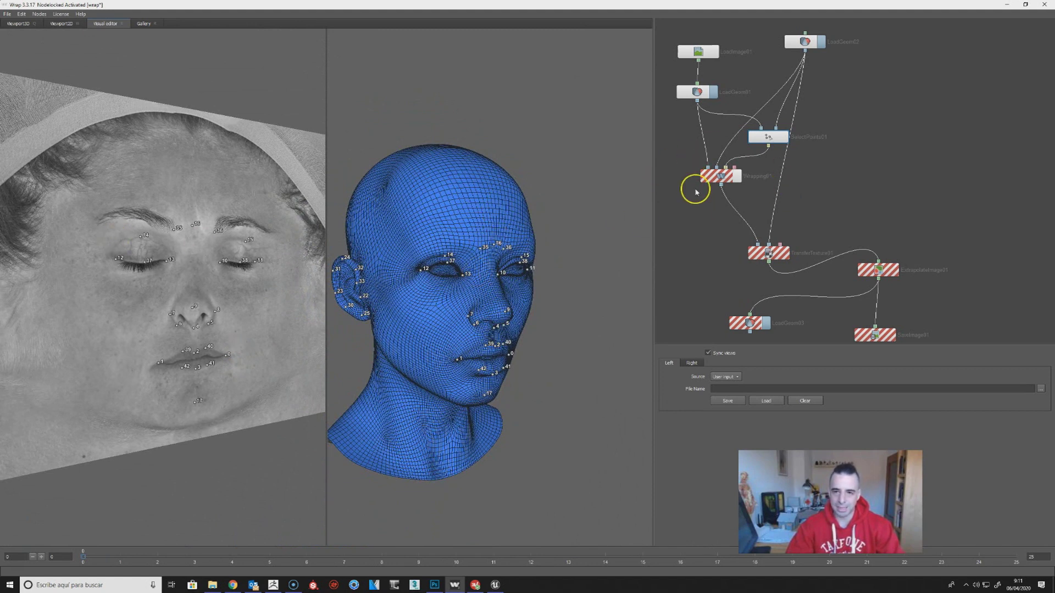
Compute the Wrapping node with its current parameters and switch the display to the 3D viewport.
{"action": "left_click", "coordinate": [722, 177]}
{"action": "left_click_drag", "start_coordinate": [561, 297], "coordinate": [485, 287]}
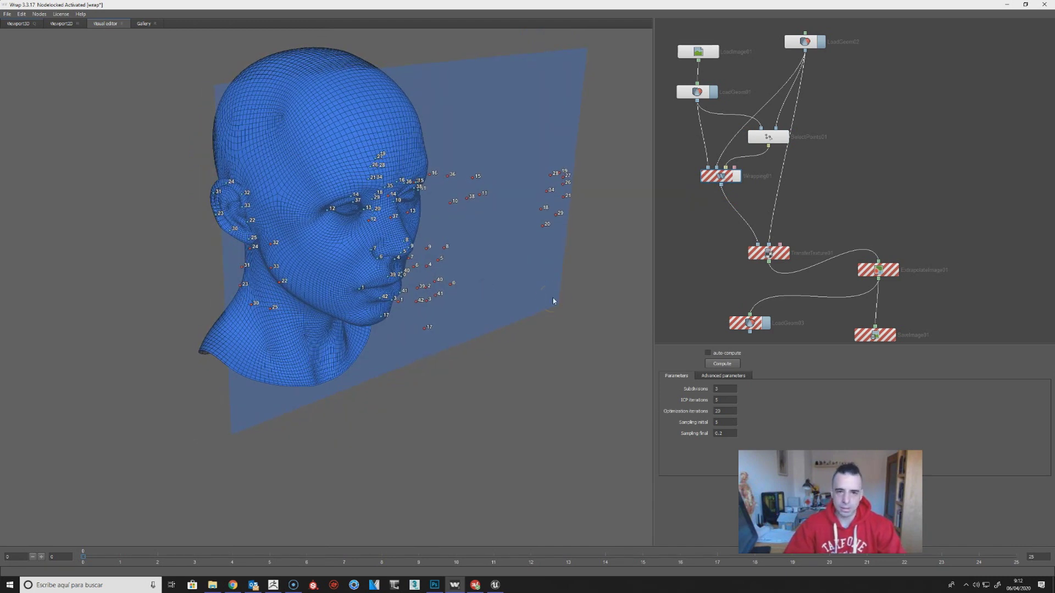
{"action": "left_click", "coordinate": [20, 24]}
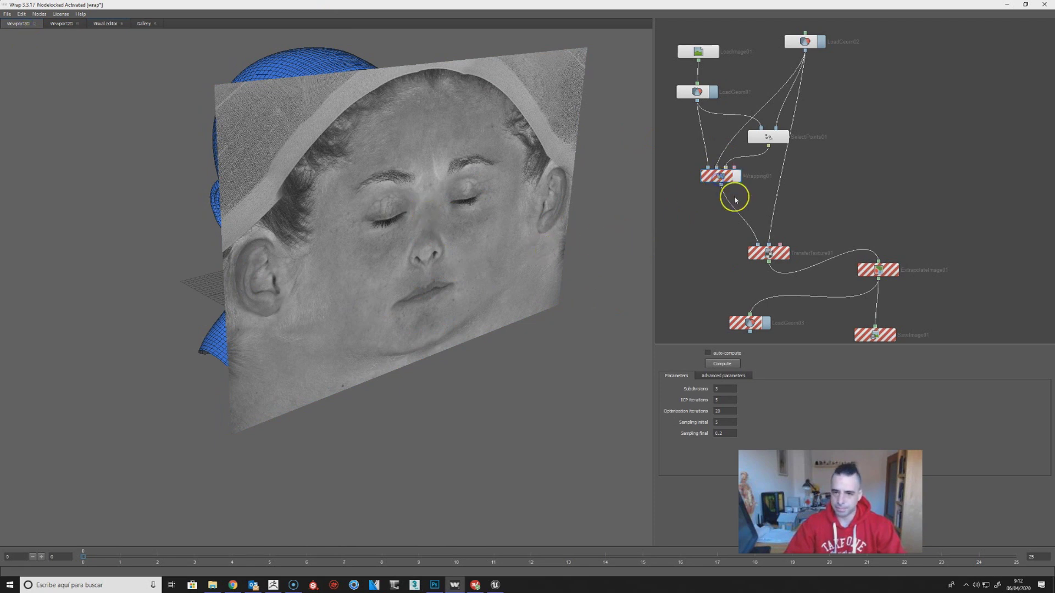
{"action": "left_click", "coordinate": [725, 365]}
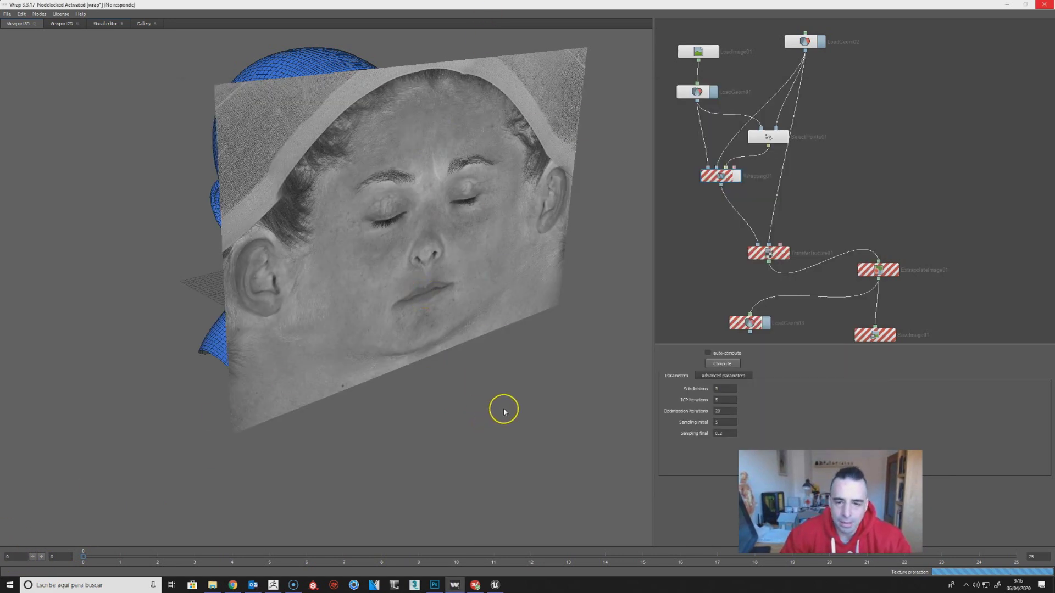
{"action": "left_click", "coordinate": [487, 372]}
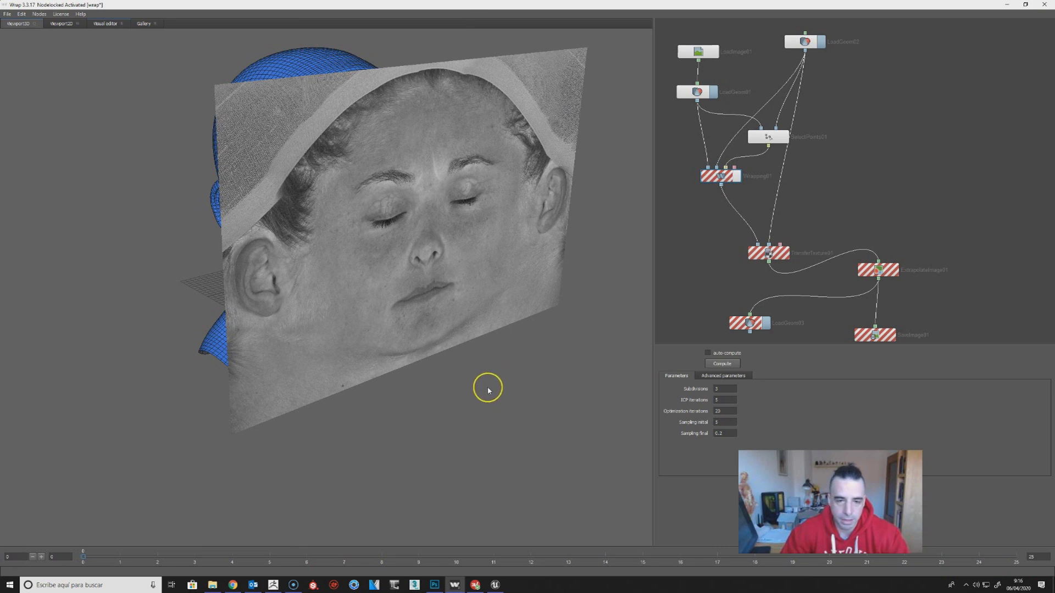
{"action": "left_click", "coordinate": [506, 367]}
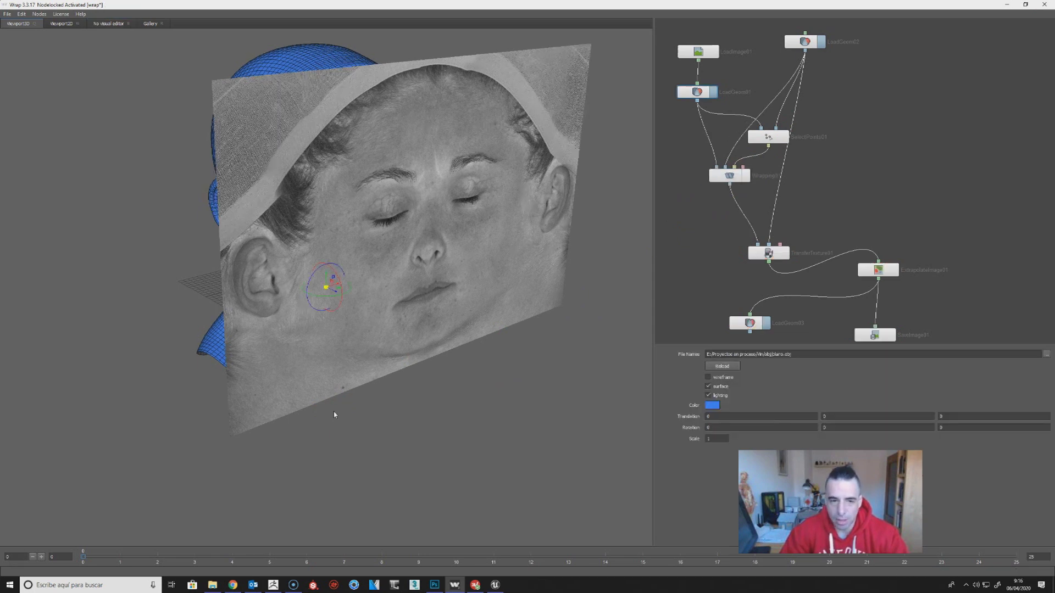
Hide the flat face plane, the base head mesh and the final textured head, leaving only the Wrapping node's result displayed.
{"action": "left_click_drag", "start_coordinate": [378, 436], "coordinate": [407, 433]}
{"action": "mouse_move", "coordinate": [483, 409]}
{"action": "left_mouse_down"}
{"action": "mouse_move", "coordinate": [548, 401]}
{"action": "mouse_move", "coordinate": [455, 407]}
{"action": "mouse_move", "coordinate": [470, 407]}
{"action": "left_mouse_up"}
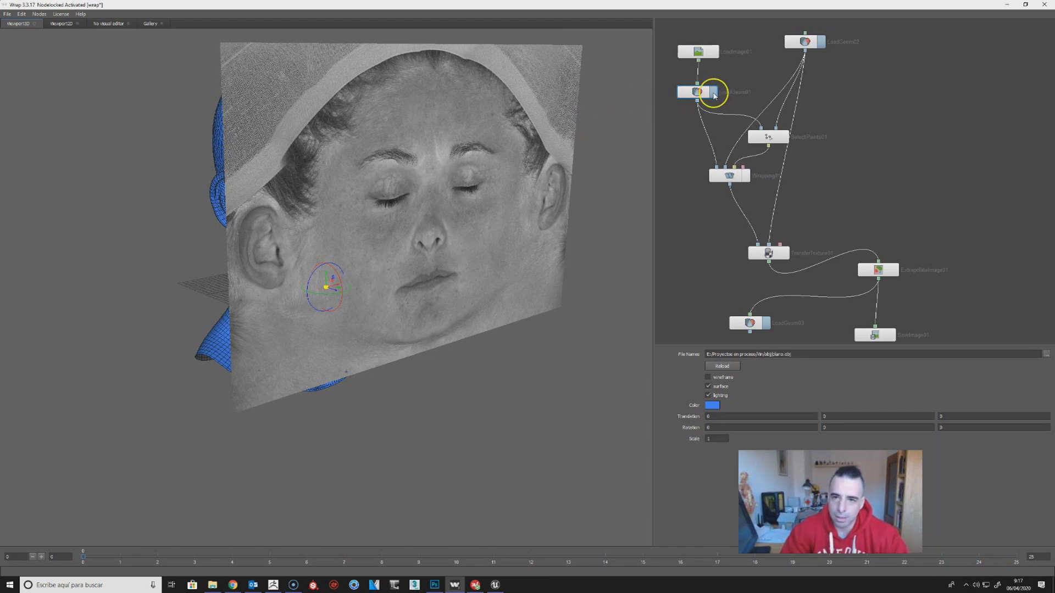
{"action": "left_click", "coordinate": [714, 93]}
{"action": "left_click", "coordinate": [823, 43]}
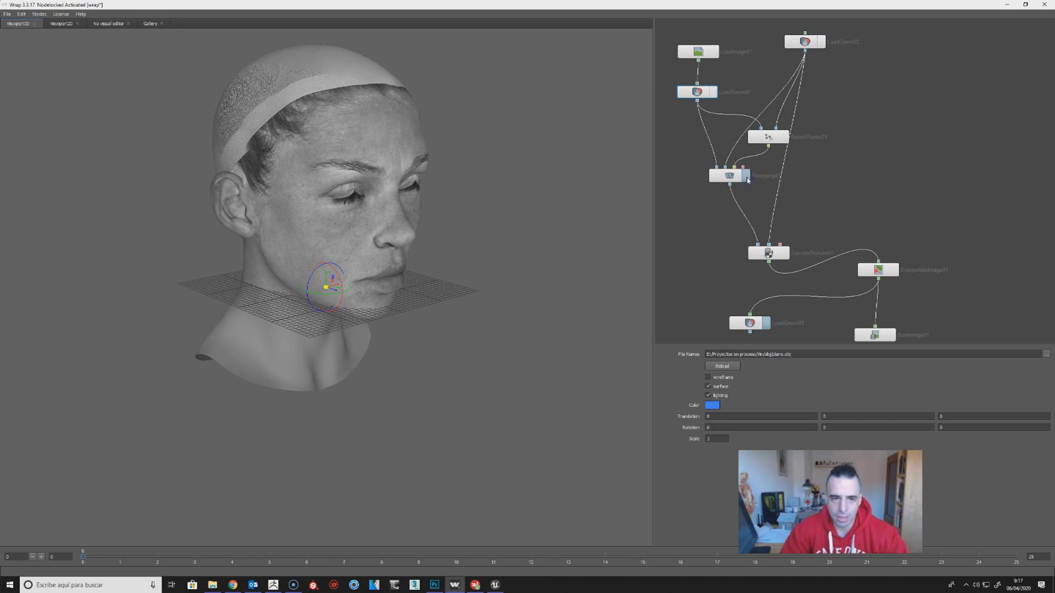
{"action": "left_click_drag", "start_coordinate": [424, 361], "coordinate": [453, 351]}
{"action": "right_click_drag", "start_coordinate": [457, 305], "coordinate": [501, 484]}
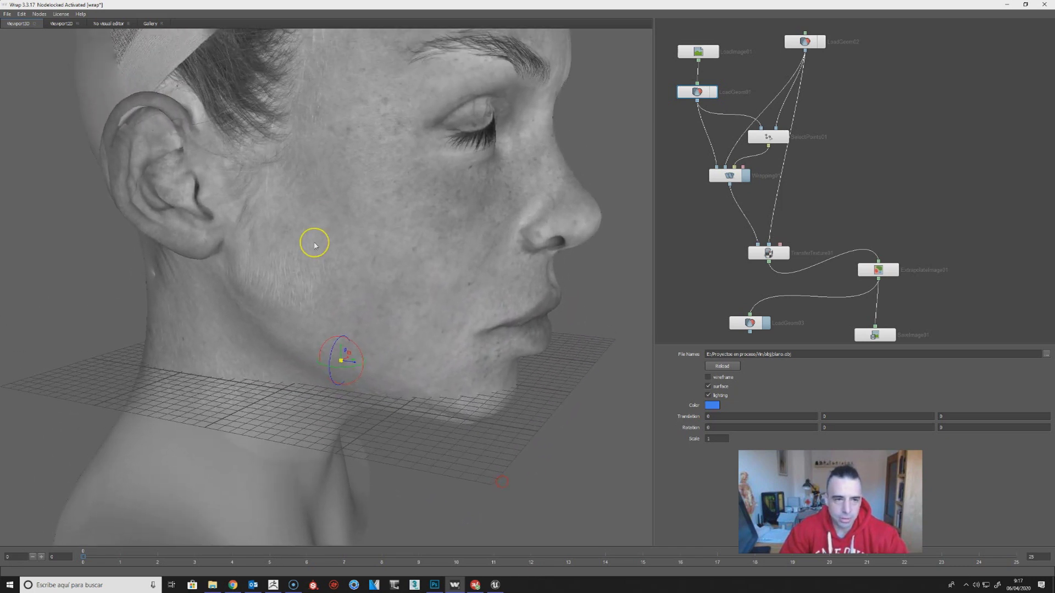
{"action": "mouse_move", "coordinate": [314, 240]}
{"action": "left_mouse_down"}
{"action": "mouse_move", "coordinate": [348, 249]}
{"action": "mouse_move", "coordinate": [314, 247]}
{"action": "left_mouse_up"}
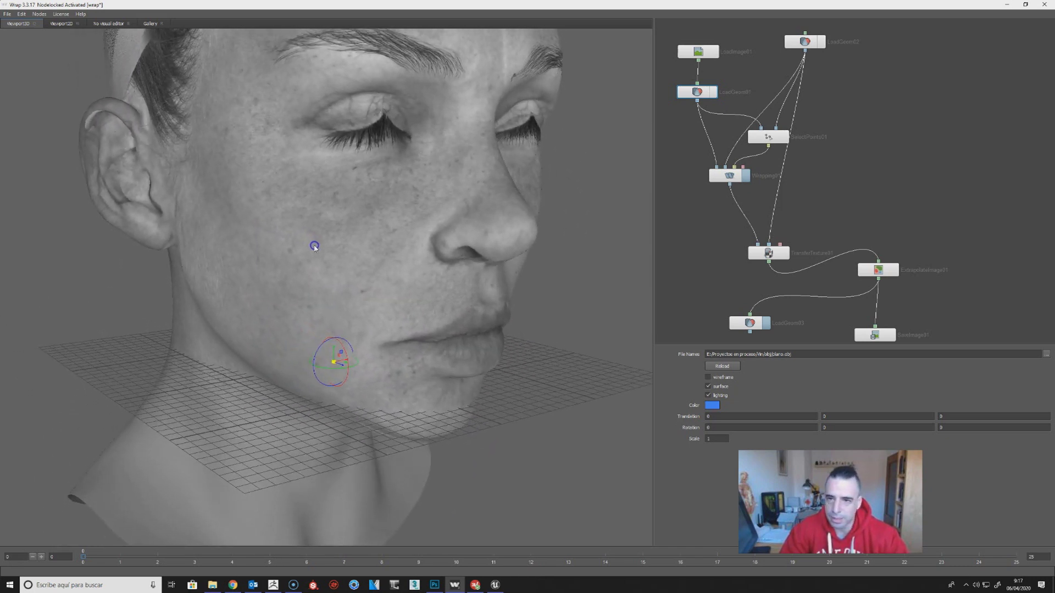
{"action": "scroll", "coordinate": [781, 238], "scroll_direction": "down", "scroll_amount": 2}
{"action": "left_click", "coordinate": [773, 309]}
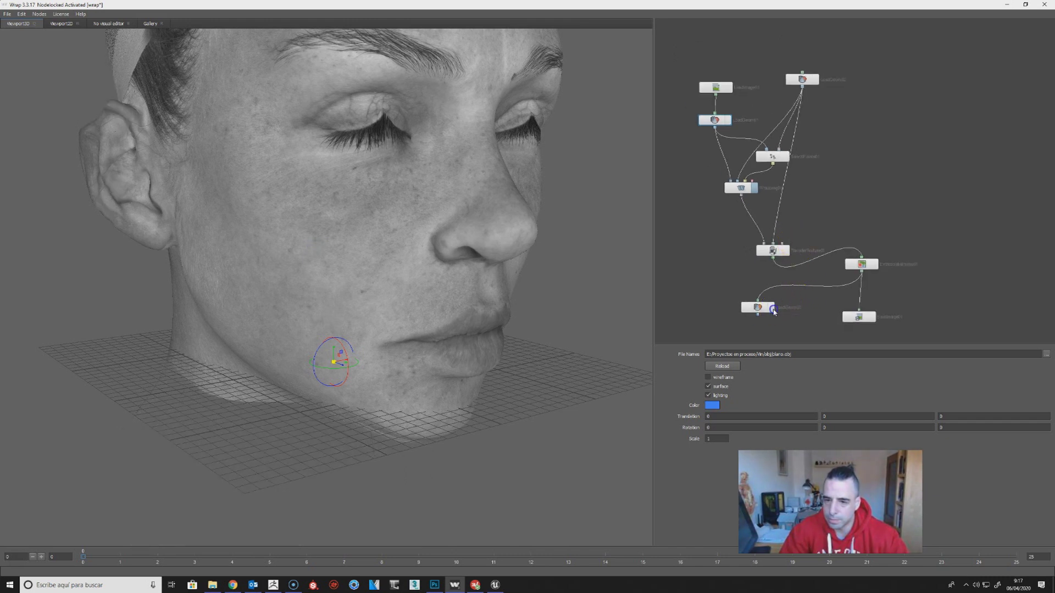
Examine the wrapped face up close around the eyelids, eyelashes, eyebrows, cheek and nose.
{"action": "middle_click_drag", "start_coordinate": [494, 264], "coordinate": [520, 353]}
{"action": "left_click_drag", "start_coordinate": [520, 354], "coordinate": [735, 357]}
{"action": "left_click_drag", "start_coordinate": [535, 250], "coordinate": [382, 289]}
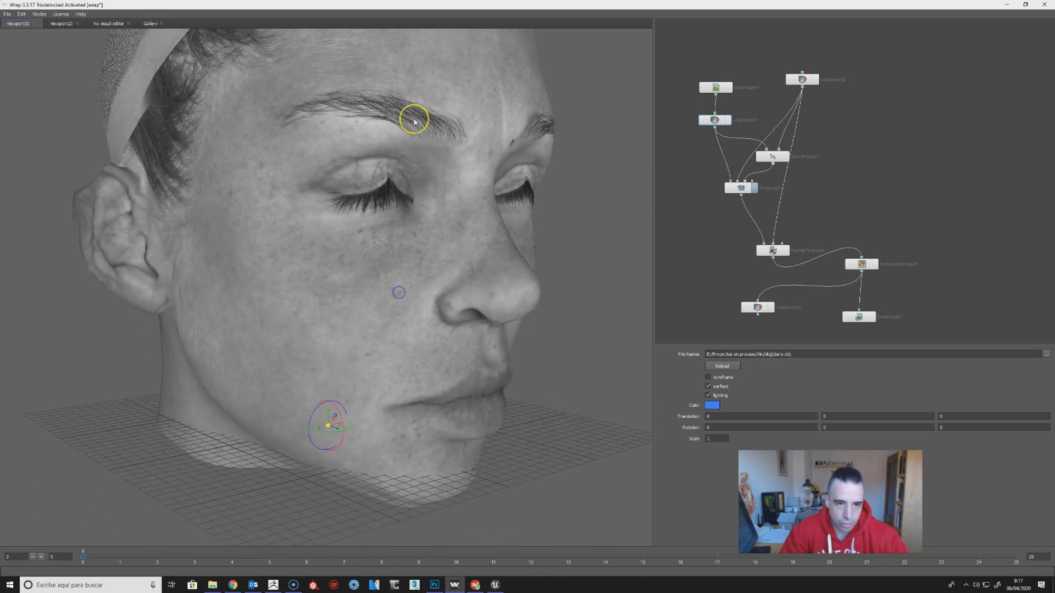
{"action": "mouse_move", "coordinate": [385, 182]}
{"action": "left_mouse_down"}
{"action": "mouse_move", "coordinate": [427, 207]}
{"action": "mouse_move", "coordinate": [400, 194]}
{"action": "left_mouse_up"}
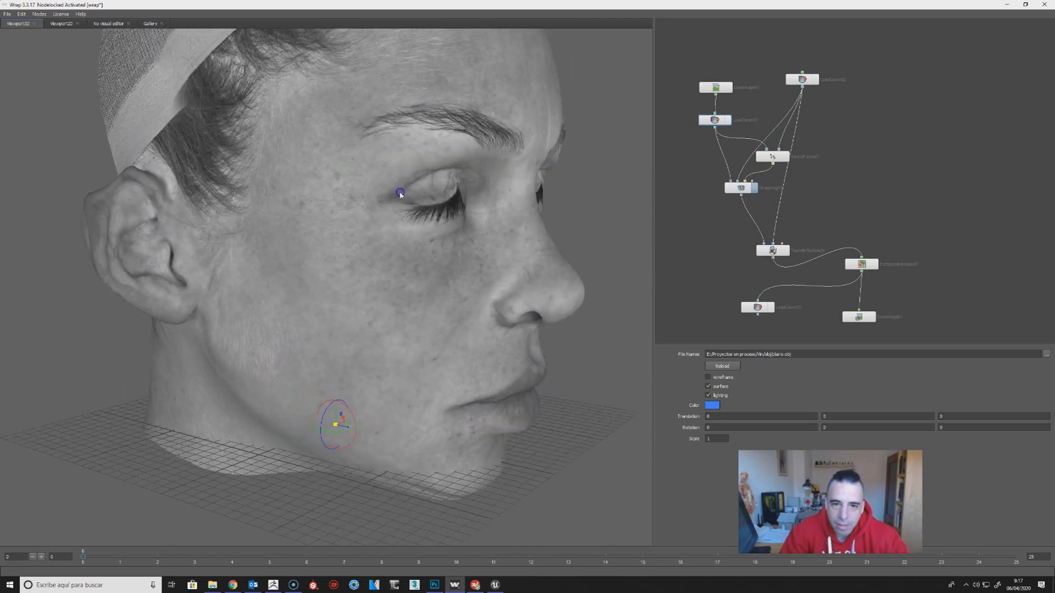
{"action": "scroll", "coordinate": [420, 195], "scroll_direction": "up", "scroll_amount": 6}
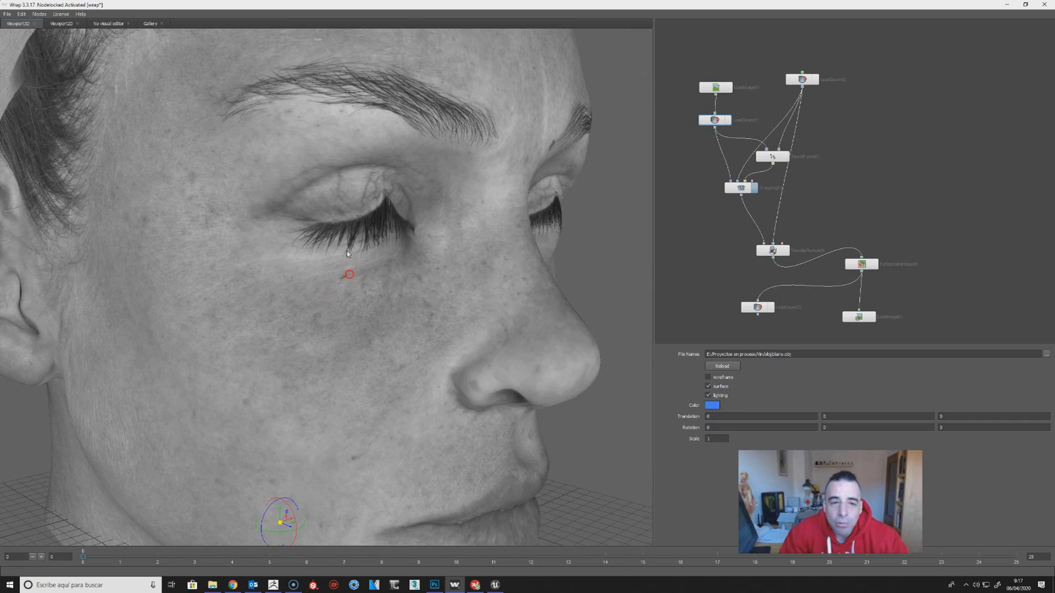
{"action": "left_click_drag", "start_coordinate": [389, 249], "coordinate": [385, 239]}
{"action": "left_click_drag", "start_coordinate": [303, 238], "coordinate": [368, 234], "text": "alt"}
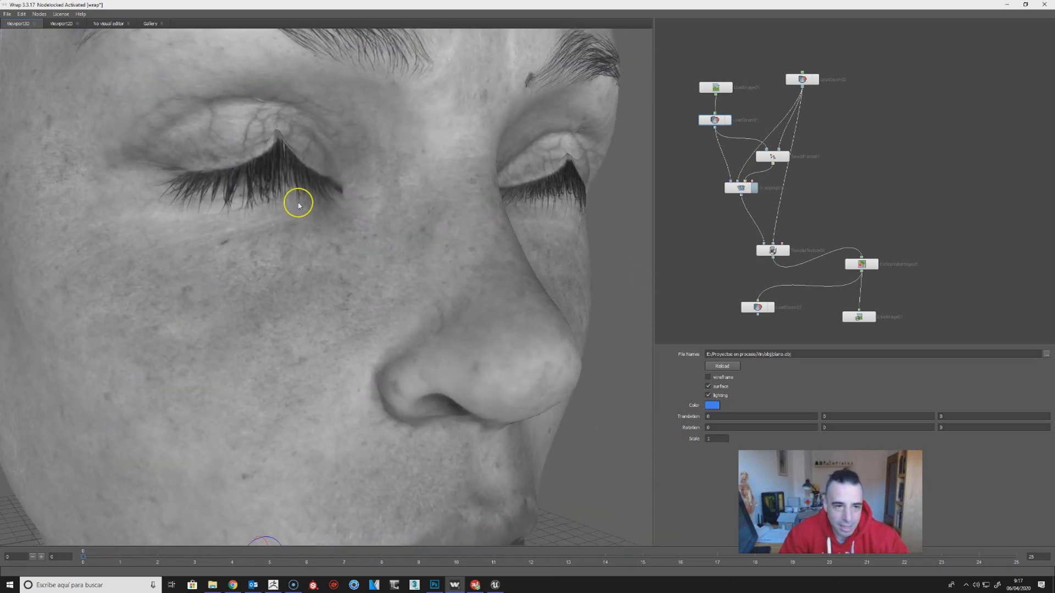
{"action": "left_click_drag", "start_coordinate": [273, 155], "coordinate": [291, 174], "text": "alt"}
{"action": "left_click", "coordinate": [692, 173]}
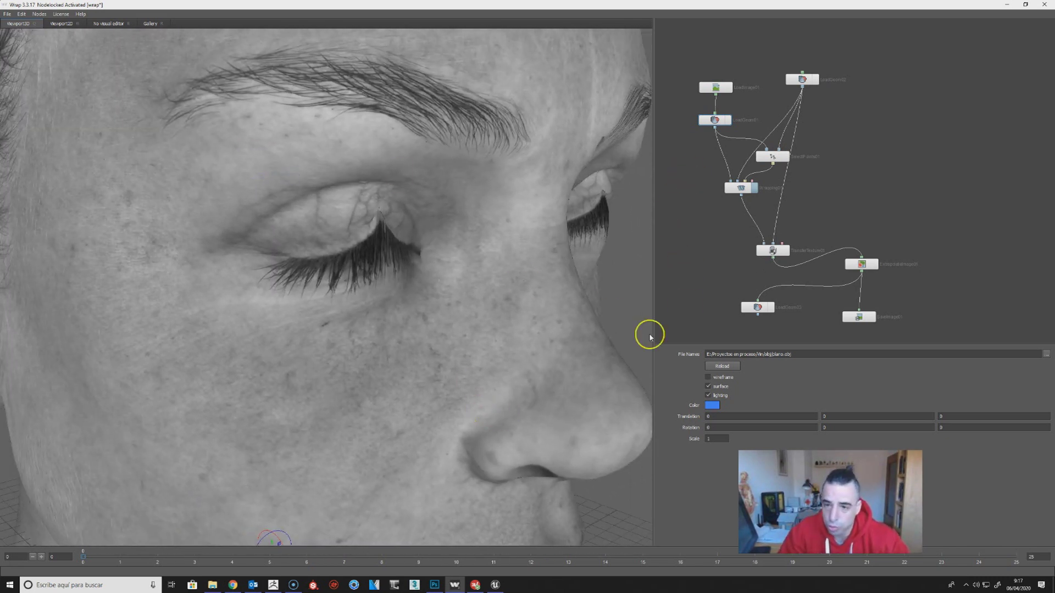
Reposition the TransferTexture and Wrapping nodes in the graph while reviewing the wrapped face from the side and front.
{"action": "left_click_drag", "start_coordinate": [784, 258], "coordinate": [770, 245]}
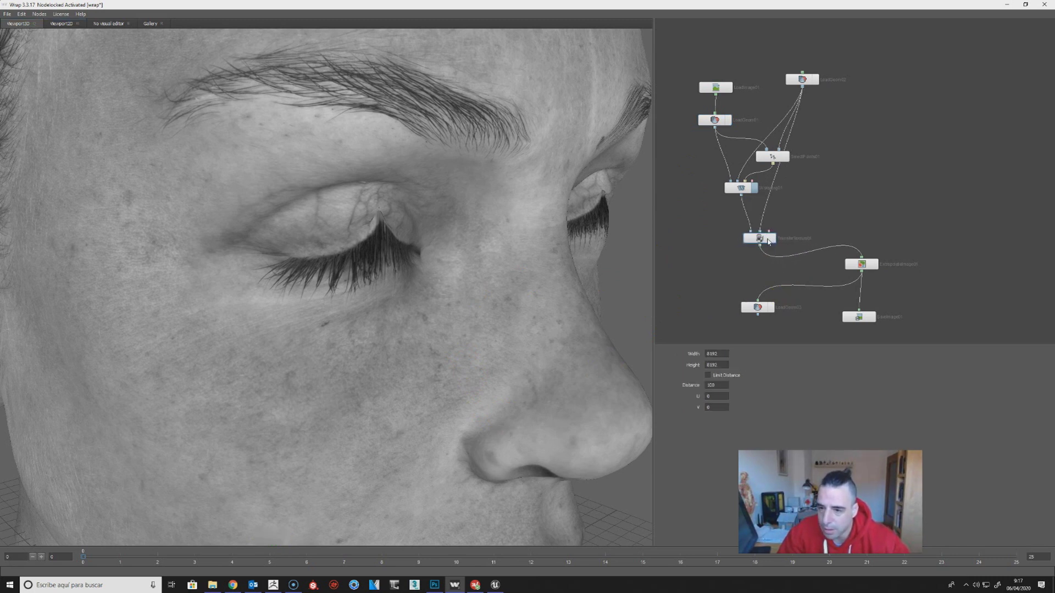
{"action": "scroll", "coordinate": [407, 324], "scroll_direction": "down", "scroll_amount": 5}
{"action": "left_click_drag", "start_coordinate": [410, 325], "coordinate": [445, 297]}
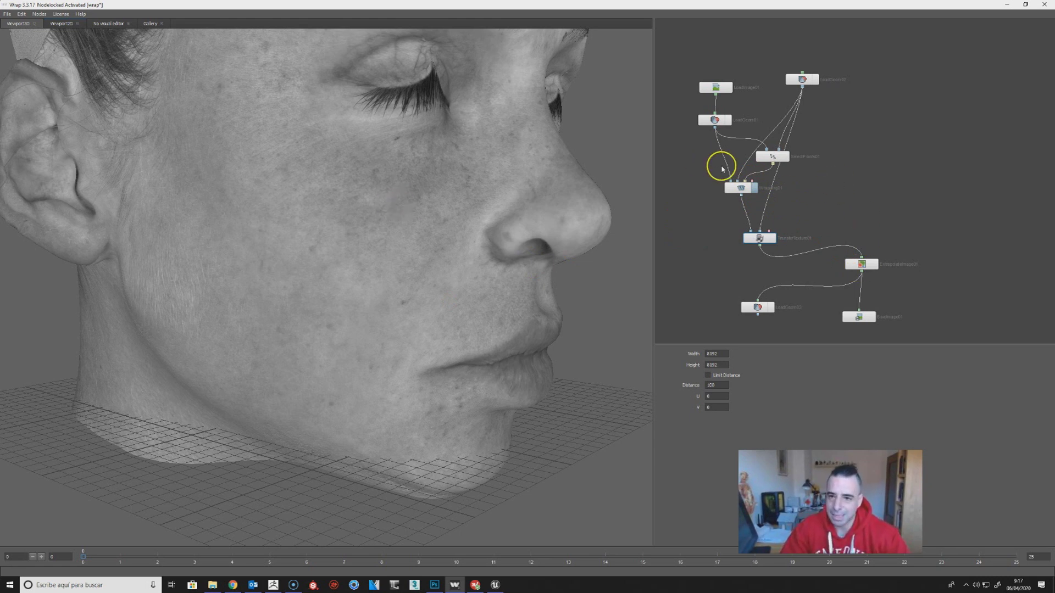
{"action": "mouse_move", "coordinate": [769, 244]}
{"action": "left_mouse_down"}
{"action": "mouse_move", "coordinate": [792, 230]}
{"action": "mouse_move", "coordinate": [769, 231]}
{"action": "mouse_move", "coordinate": [785, 230]}
{"action": "left_mouse_up"}
{"action": "right_click_drag", "start_coordinate": [323, 221], "coordinate": [362, 250]}
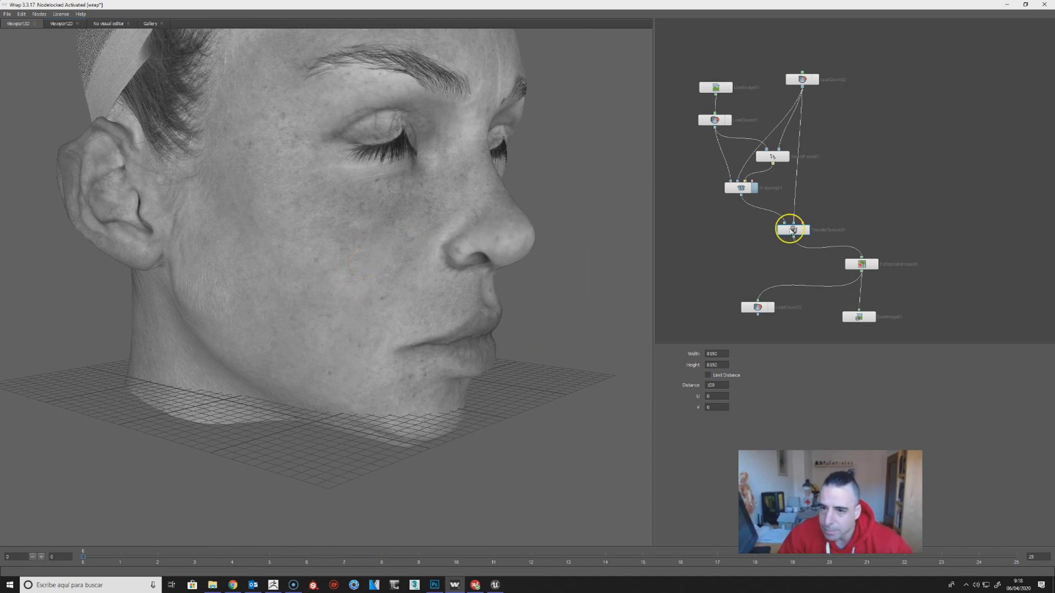
{"action": "left_click_drag", "start_coordinate": [801, 242], "coordinate": [807, 241]}
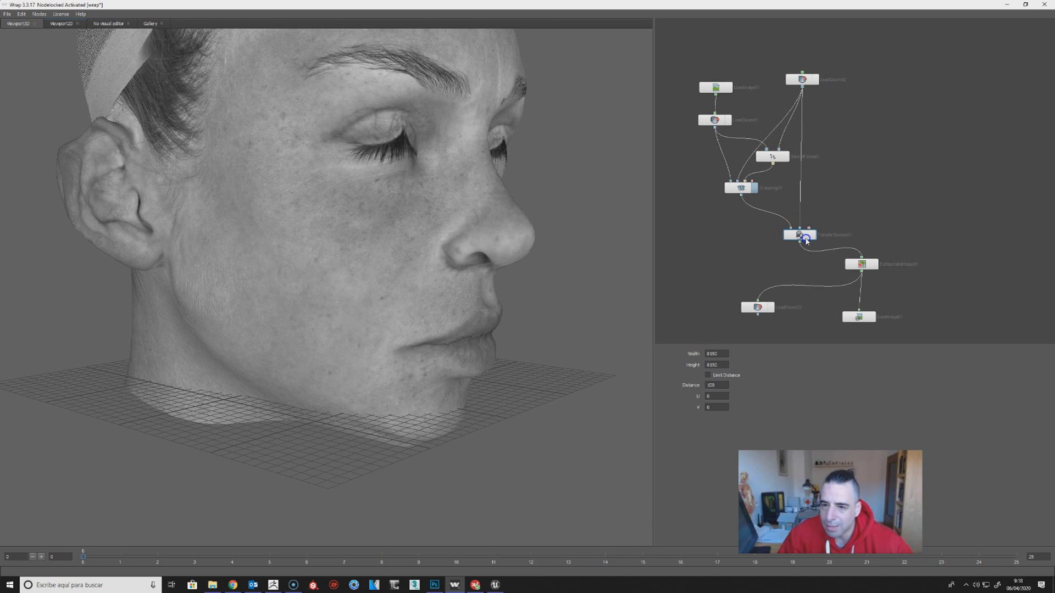
{"action": "left_click_drag", "start_coordinate": [754, 190], "coordinate": [753, 193]}
{"action": "left_click_drag", "start_coordinate": [377, 251], "coordinate": [247, 349]}
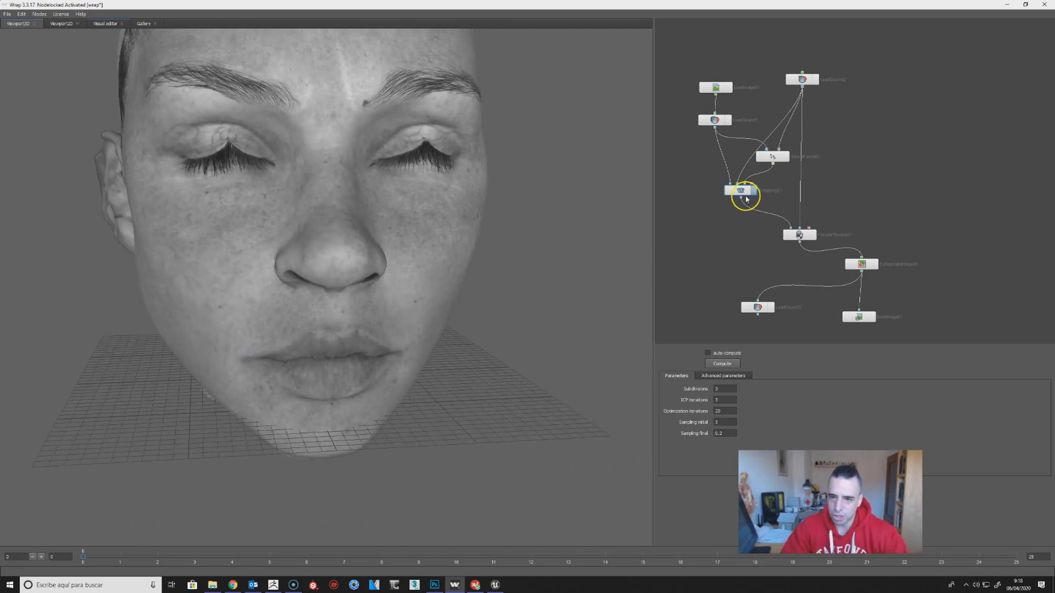
{"action": "left_click", "coordinate": [800, 235]}
{"action": "left_click", "coordinate": [839, 216]}
{"action": "right_click", "coordinate": [839, 216]}
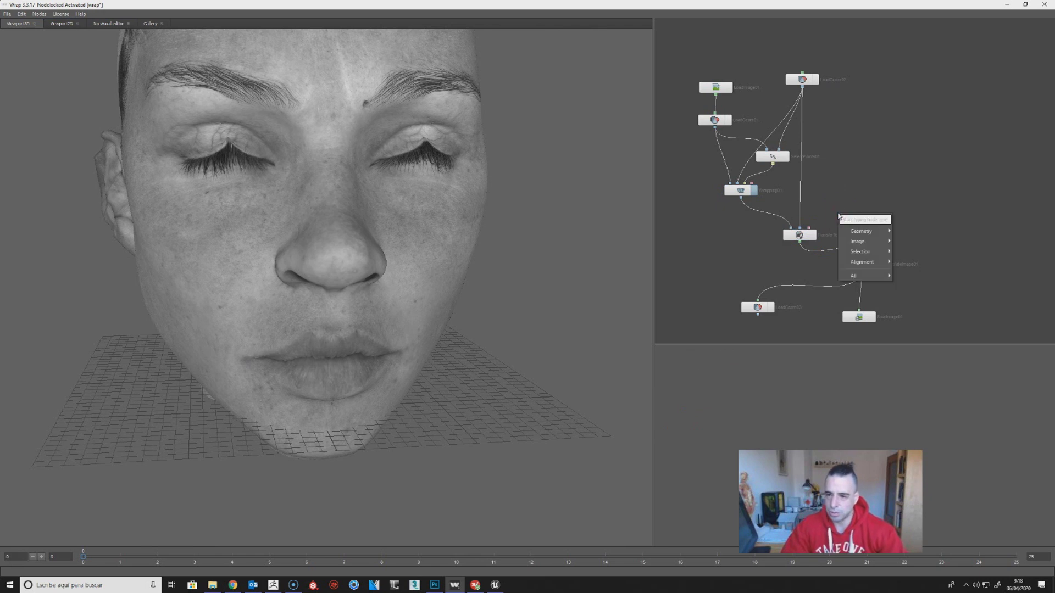
{"action": "left_click", "coordinate": [878, 242]}
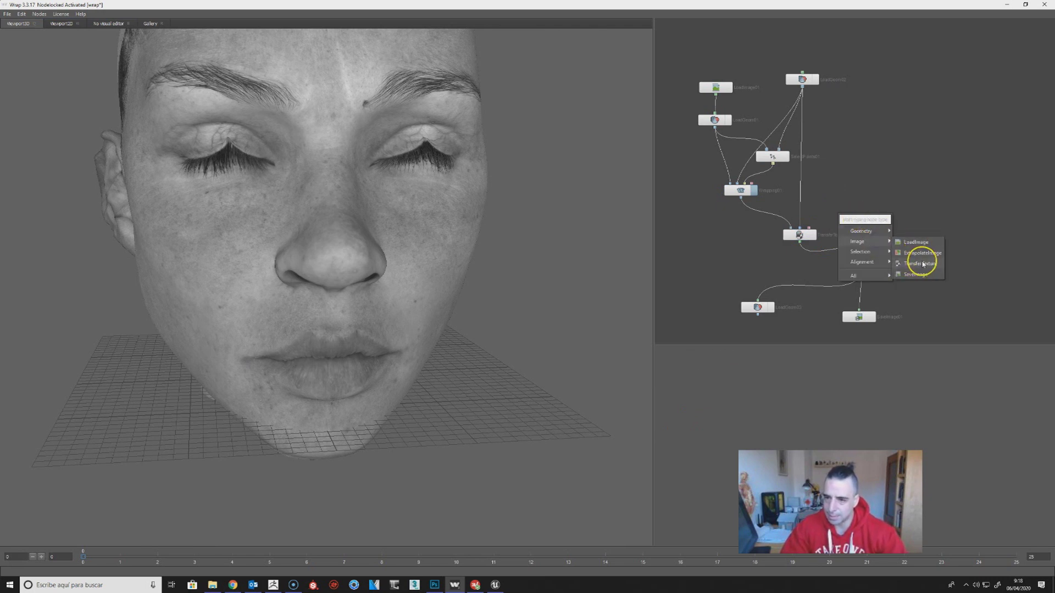
{"action": "left_click", "coordinate": [919, 253]}
Shift the TransferTexture node slightly in the graph and display the base head mesh together with the wrapped face.
{"action": "left_click_drag", "start_coordinate": [809, 236], "coordinate": [803, 236]}
{"action": "left_click", "coordinate": [743, 192]}
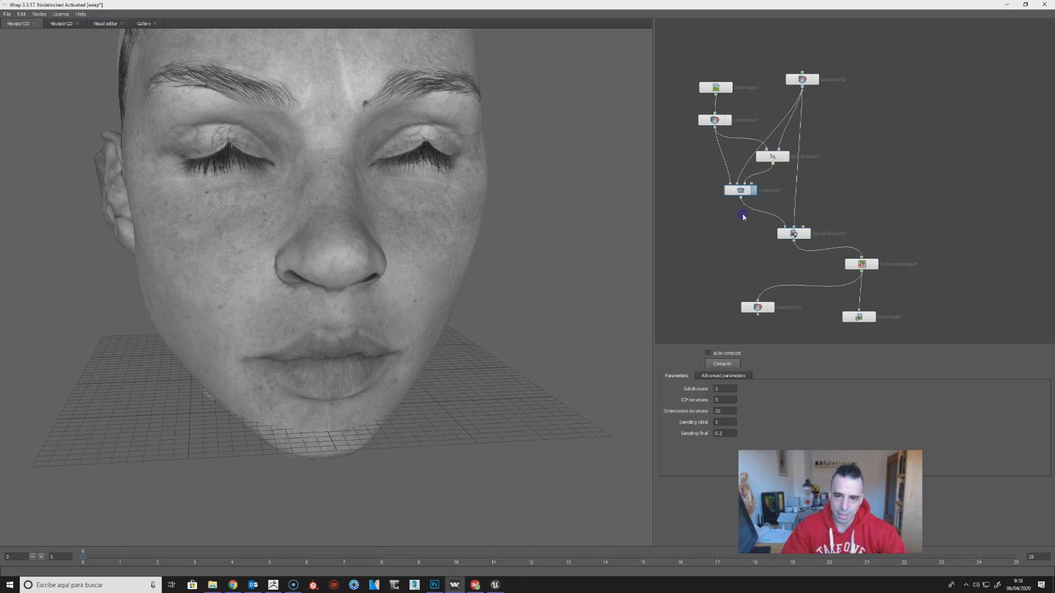
{"action": "left_click", "coordinate": [791, 233]}
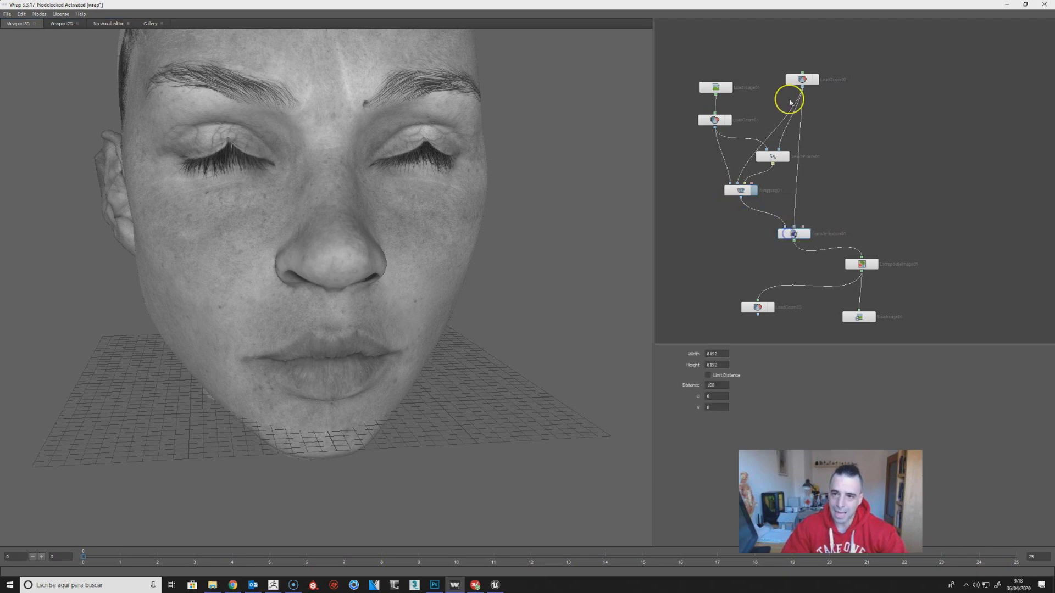
{"action": "left_click", "coordinate": [805, 80]}
{"action": "left_click_drag", "start_coordinate": [318, 280], "coordinate": [357, 288]}
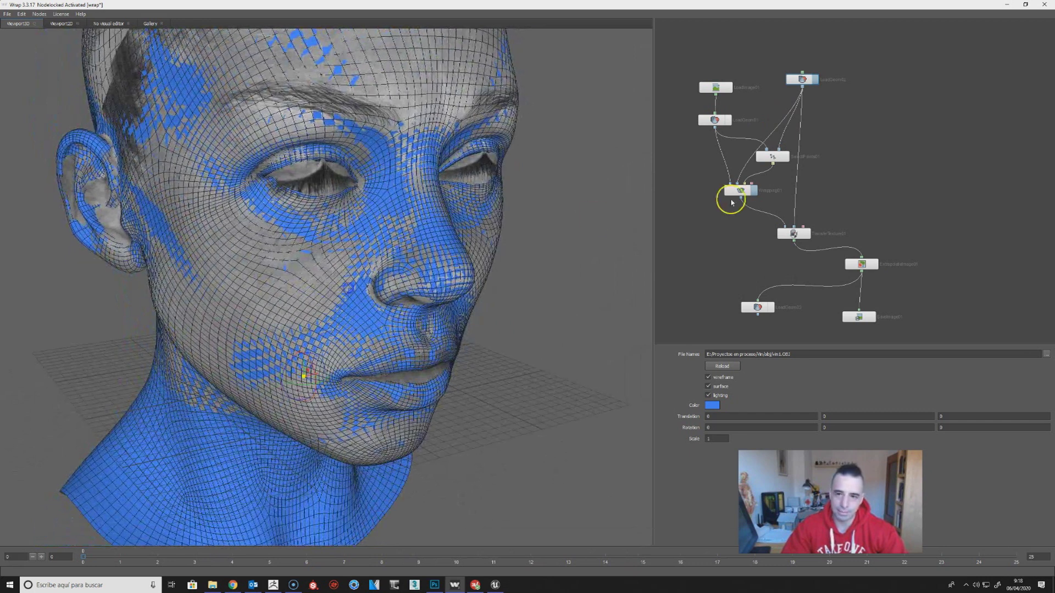
Move the base head's LoadGeom node slightly higher in the graph and review the mesh around the cheek and neck.
{"action": "left_click", "coordinate": [797, 235]}
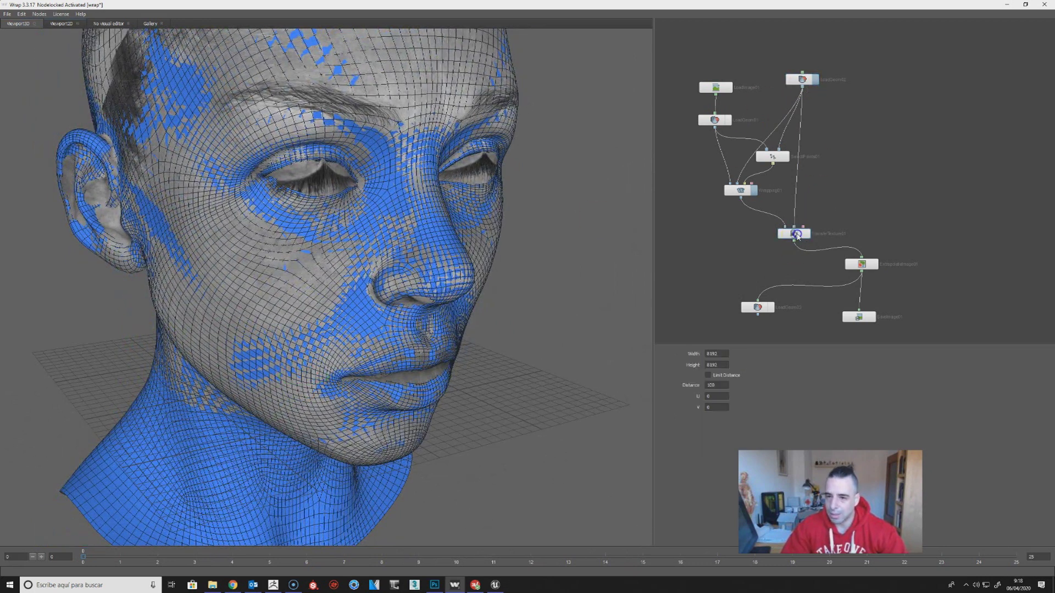
{"action": "left_click", "coordinate": [862, 266]}
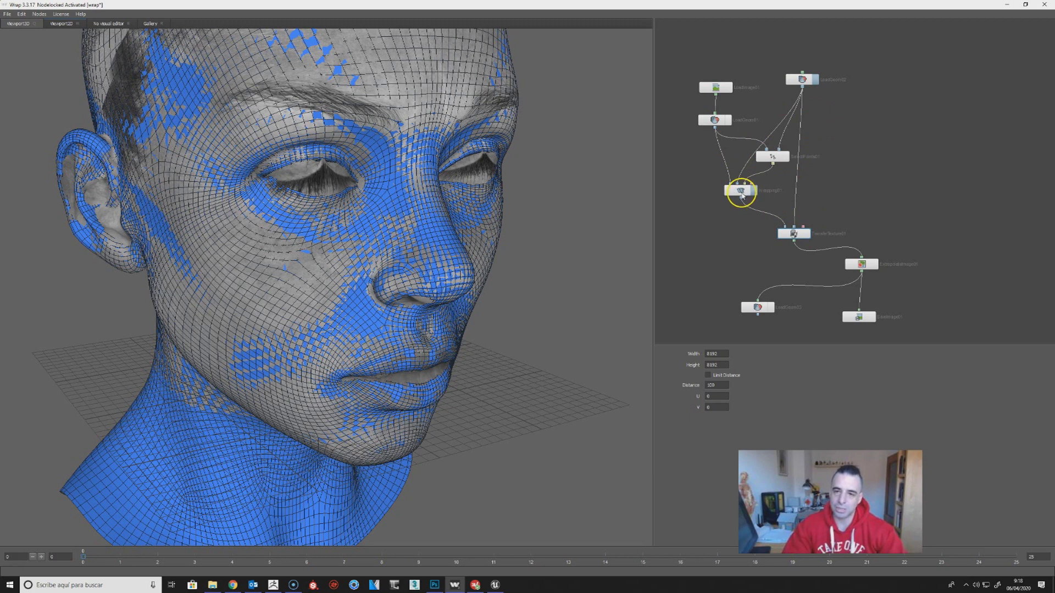
{"action": "mouse_move", "coordinate": [801, 85]}
{"action": "left_mouse_down"}
{"action": "mouse_move", "coordinate": [794, 105]}
{"action": "mouse_move", "coordinate": [802, 79]}
{"action": "left_mouse_up"}
{"action": "left_click_drag", "start_coordinate": [122, 386], "coordinate": [256, 432]}
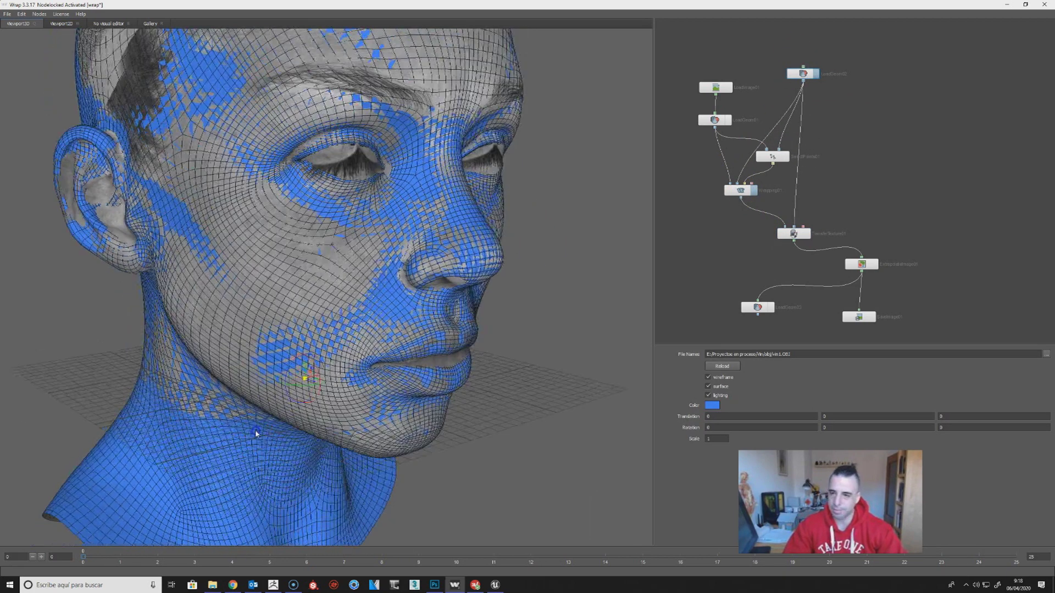
{"action": "left_click_drag", "start_coordinate": [299, 361], "coordinate": [300, 295]}
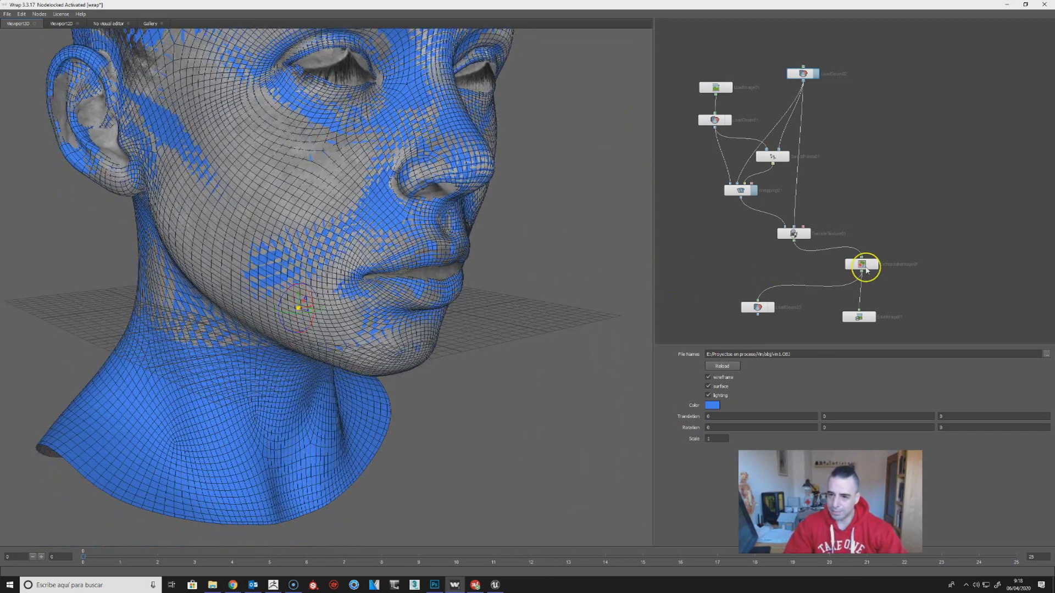
Place the ExtrapolateImage node between the TransferTexture node and the two output nodes, briefly checking the displacement map in Photoshop.
{"action": "left_click_drag", "start_coordinate": [862, 265], "coordinate": [839, 267]}
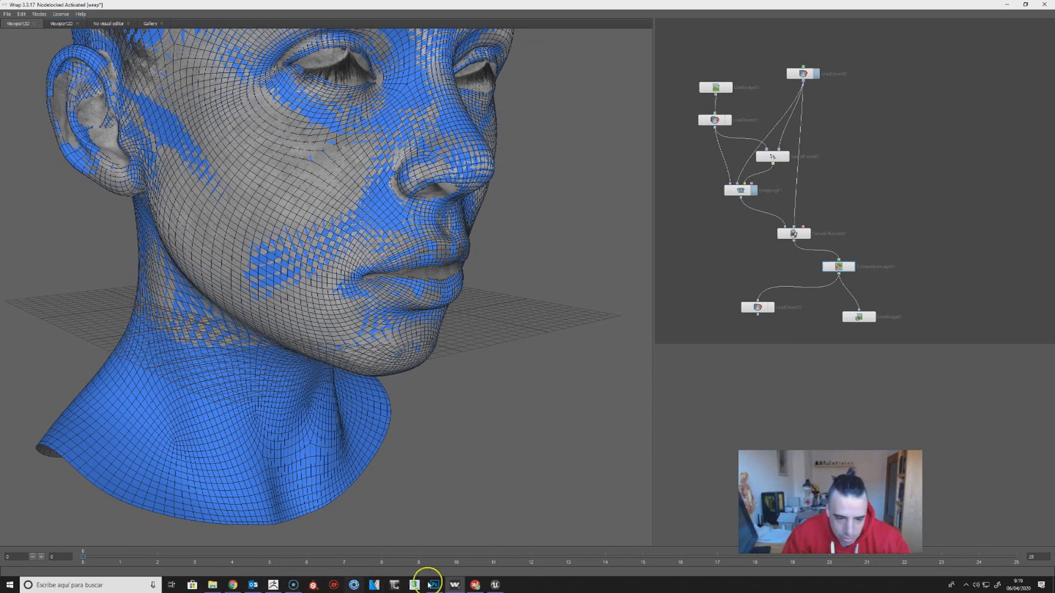
{"action": "left_click", "coordinate": [443, 586]}
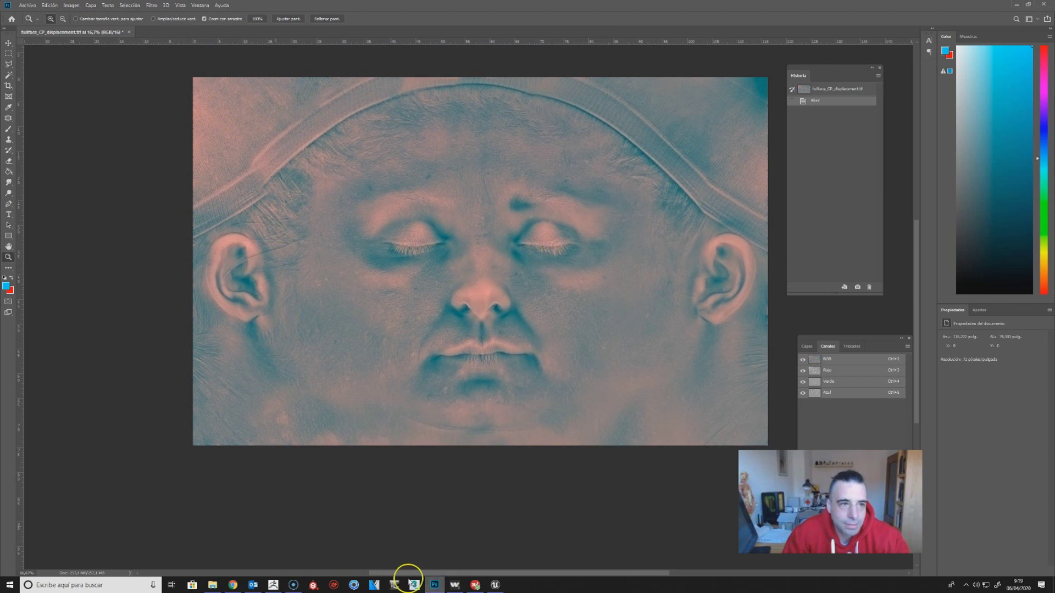
{"action": "key", "text": "alt+Tab"}
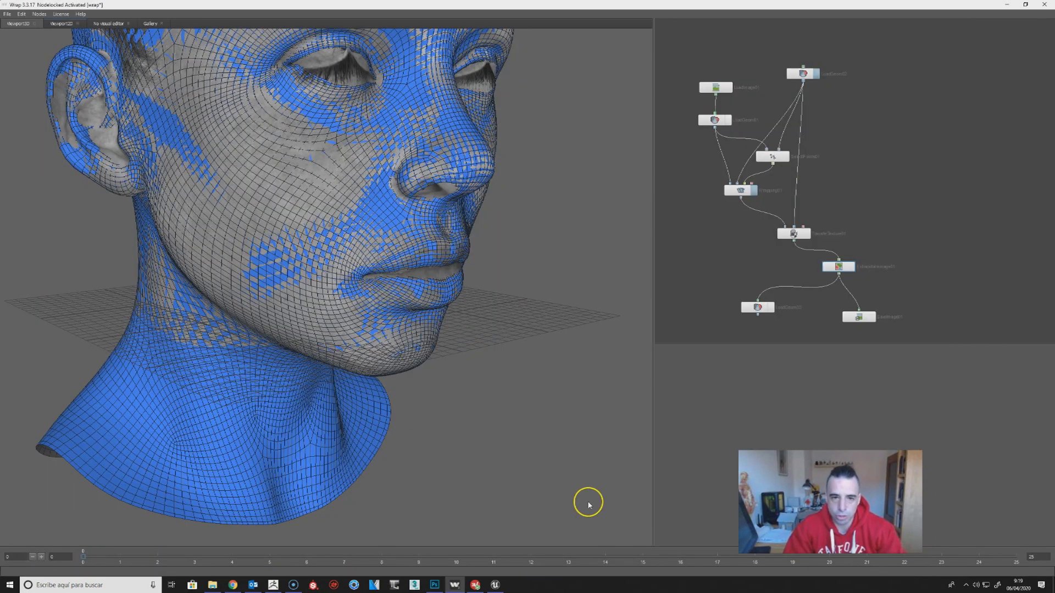
{"action": "left_click_drag", "start_coordinate": [843, 264], "coordinate": [848, 265]}
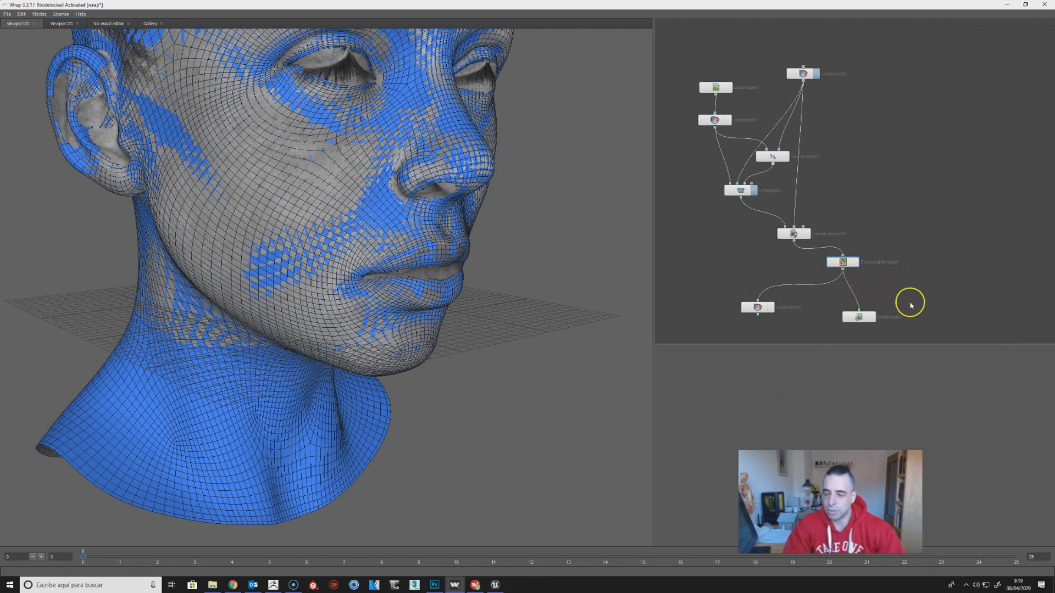
{"action": "mouse_move", "coordinate": [850, 264]}
{"action": "left_mouse_down"}
{"action": "mouse_move", "coordinate": [798, 287]}
{"action": "mouse_move", "coordinate": [833, 270]}
{"action": "left_mouse_up"}
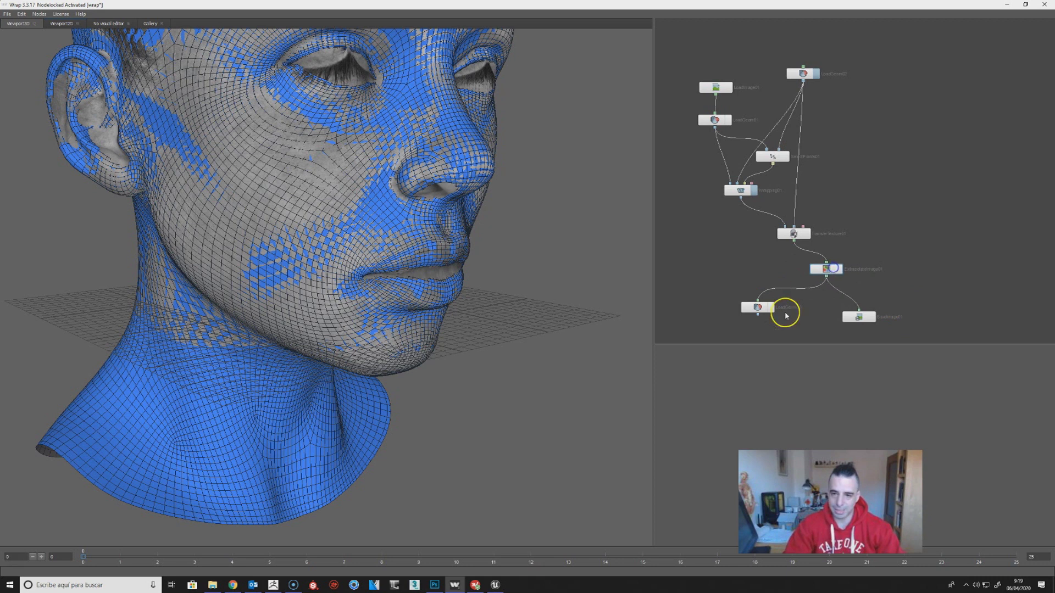
Lower the output LoadGeom node slightly and display only its textured head, hiding the Wrapping result and the base head mesh.
{"action": "left_click_drag", "start_coordinate": [756, 308], "coordinate": [756, 318]}
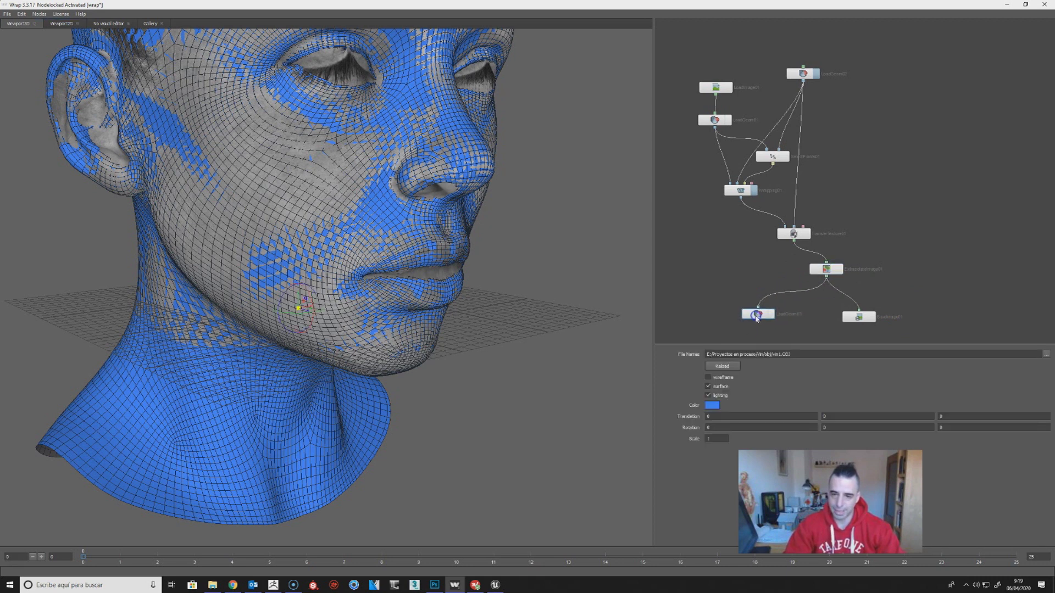
{"action": "left_click", "coordinate": [827, 272]}
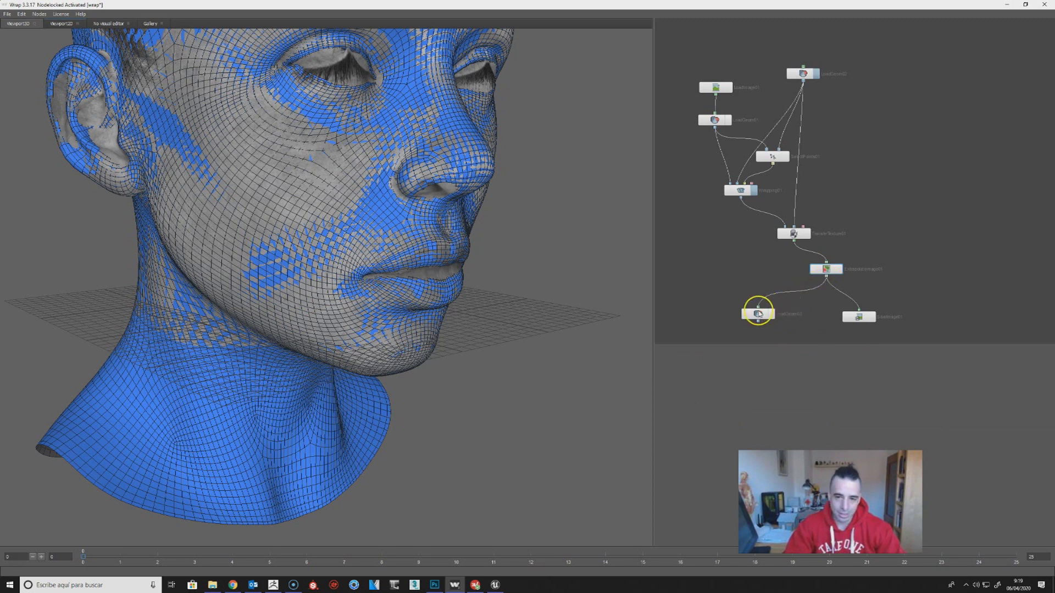
{"action": "left_click", "coordinate": [757, 316]}
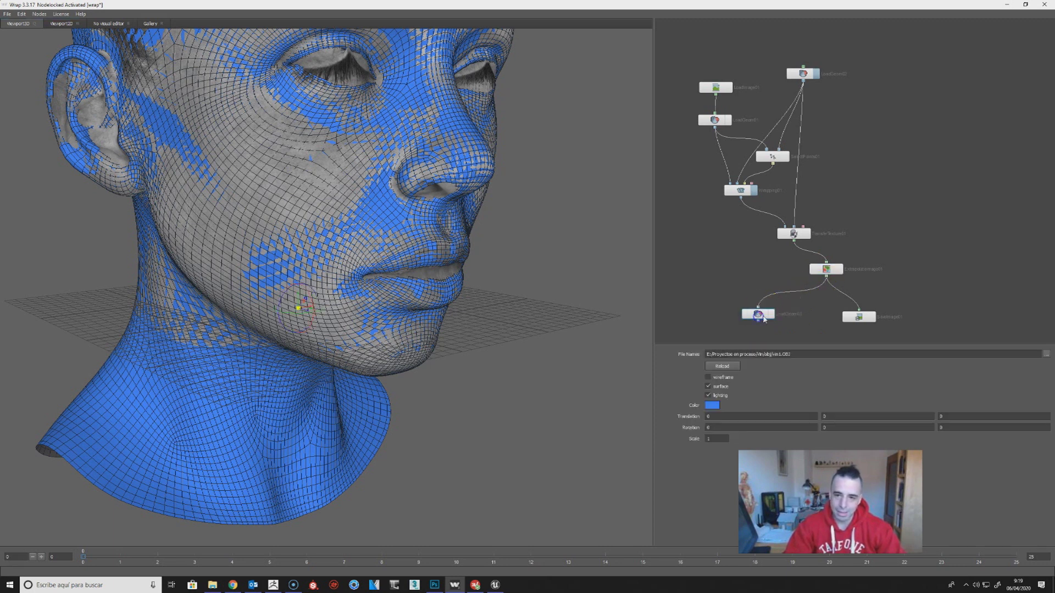
{"action": "left_click", "coordinate": [748, 203]}
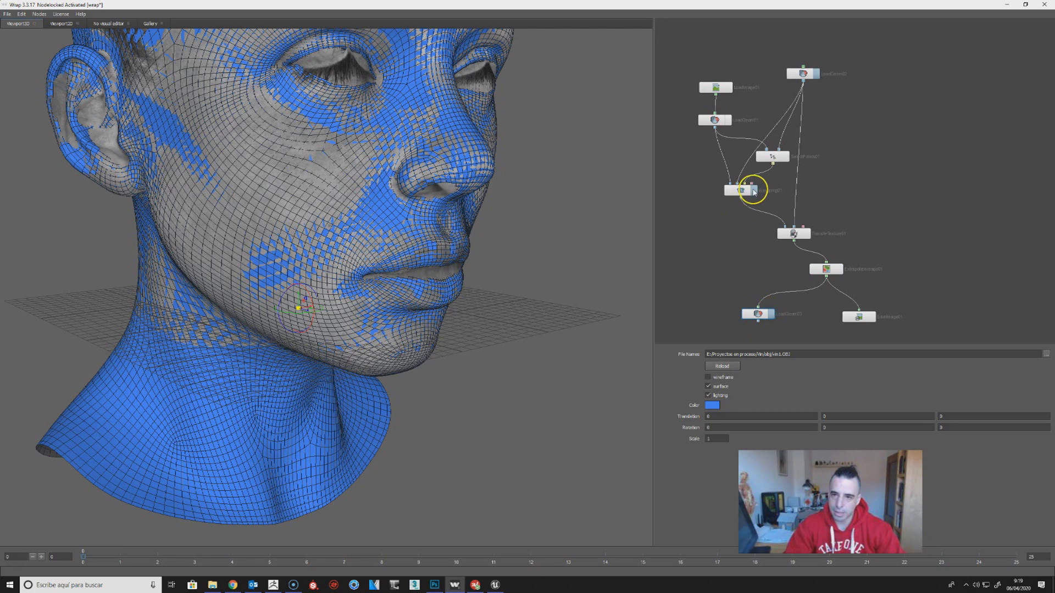
{"action": "left_click", "coordinate": [754, 191]}
{"action": "left_click", "coordinate": [817, 74]}
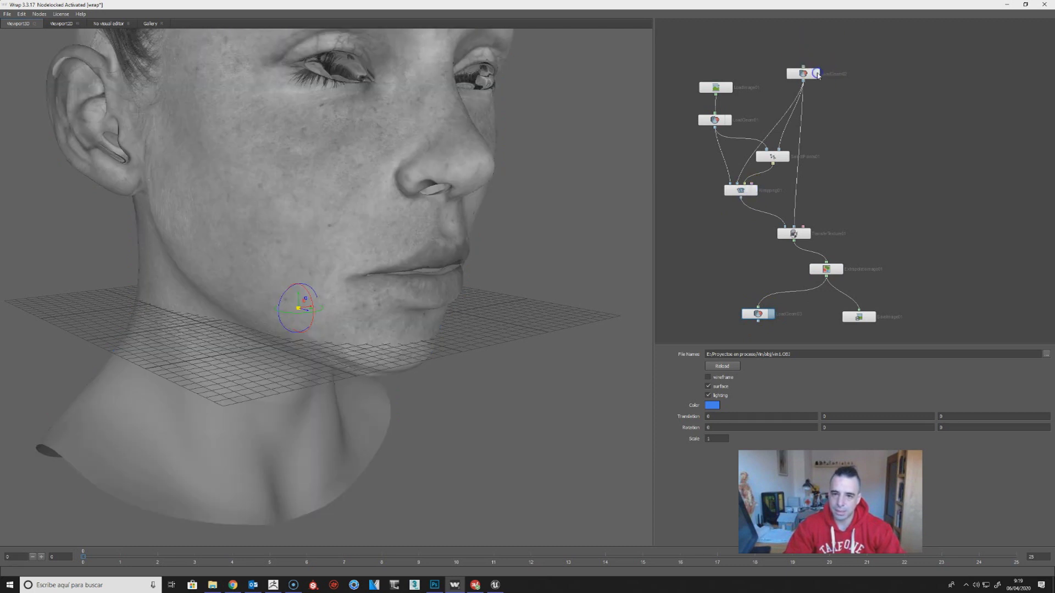
{"action": "left_click_drag", "start_coordinate": [431, 299], "coordinate": [415, 361]}
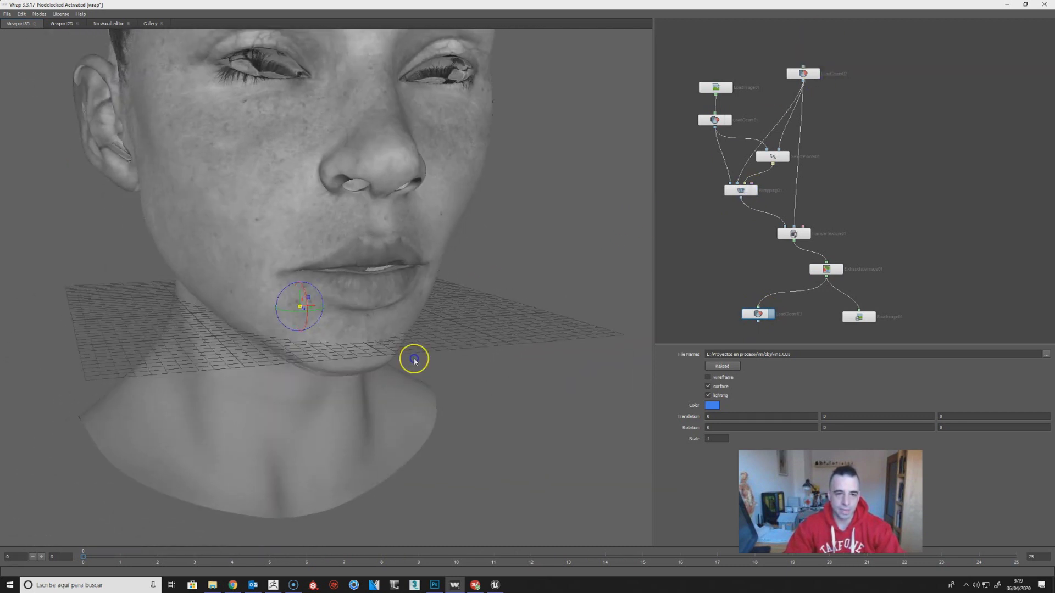
Move the output LoadGeom node slightly lower in the graph and select the ExtrapolateImage node.
{"action": "right_click_drag", "start_coordinate": [414, 360], "coordinate": [396, 267]}
{"action": "middle_click_drag", "start_coordinate": [396, 267], "coordinate": [431, 389]}
{"action": "left_click_drag", "start_coordinate": [419, 381], "coordinate": [483, 358]}
{"action": "left_click", "coordinate": [808, 75]}
{"action": "left_click_drag", "start_coordinate": [756, 313], "coordinate": [757, 322]}
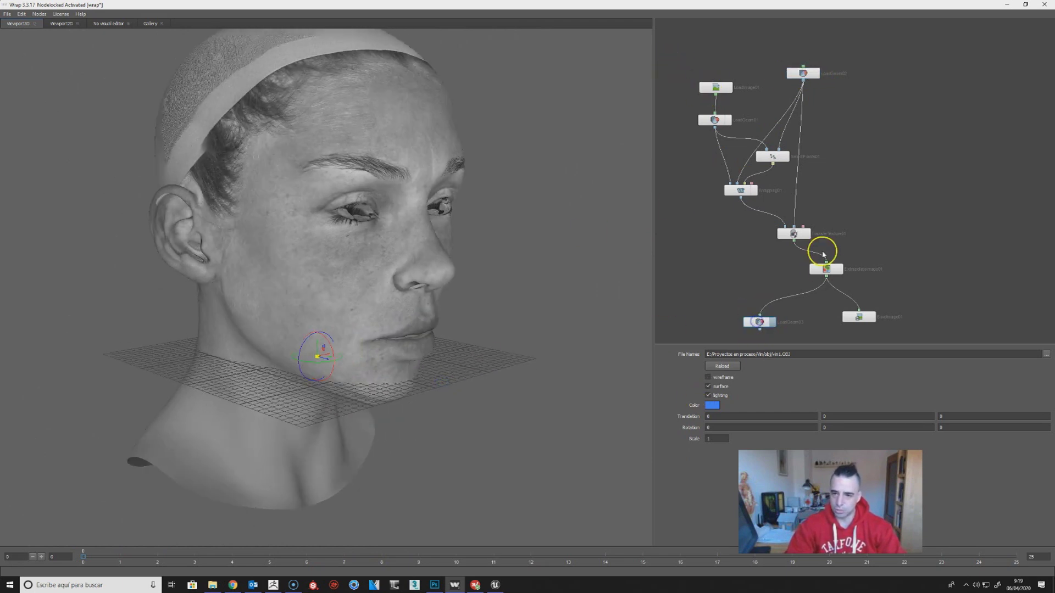
{"action": "left_click", "coordinate": [827, 269]}
Examine the extrapolated texture across the head's scalp, ear, neck and face, and show the SaveImage node's output settings.
{"action": "left_click_drag", "start_coordinate": [365, 384], "coordinate": [350, 412]}
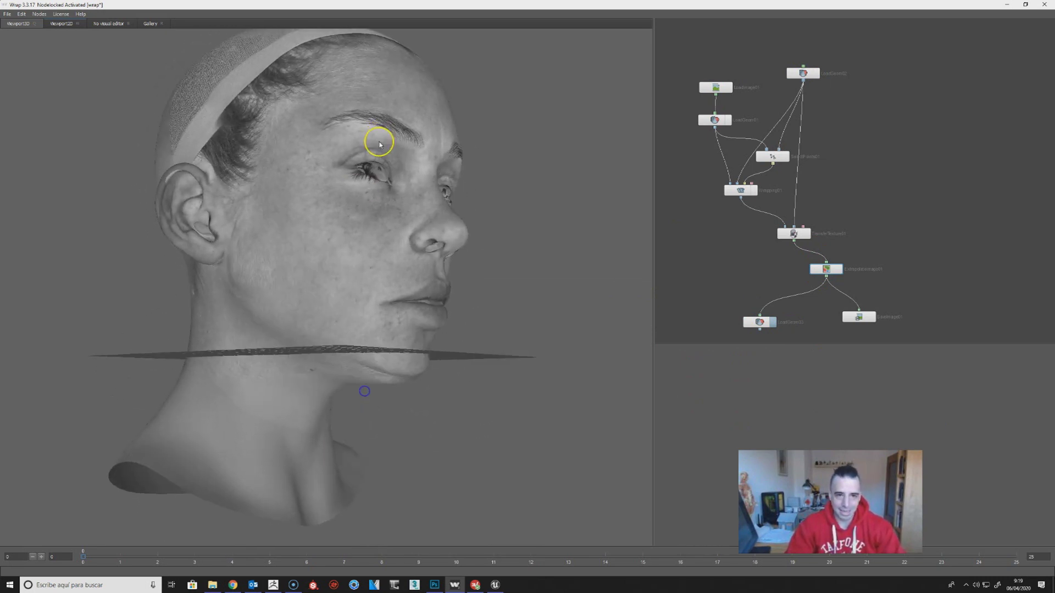
{"action": "right_click_drag", "start_coordinate": [379, 144], "coordinate": [418, 292]}
{"action": "middle_click_drag", "start_coordinate": [410, 244], "coordinate": [360, 402]}
{"action": "right_click_drag", "start_coordinate": [365, 332], "coordinate": [354, 421]}
{"action": "left_click_drag", "start_coordinate": [354, 421], "coordinate": [316, 368]}
{"action": "middle_click_drag", "start_coordinate": [311, 373], "coordinate": [294, 391]}
{"action": "right_click_drag", "start_coordinate": [294, 391], "coordinate": [281, 132]}
{"action": "middle_click_drag", "start_coordinate": [282, 132], "coordinate": [282, 163]}
{"action": "left_click_drag", "start_coordinate": [282, 164], "coordinate": [302, 207]}
{"action": "scroll", "coordinate": [313, 353], "scroll_direction": "up", "scroll_amount": 5}
{"action": "left_click_drag", "start_coordinate": [313, 354], "coordinate": [421, 327]}
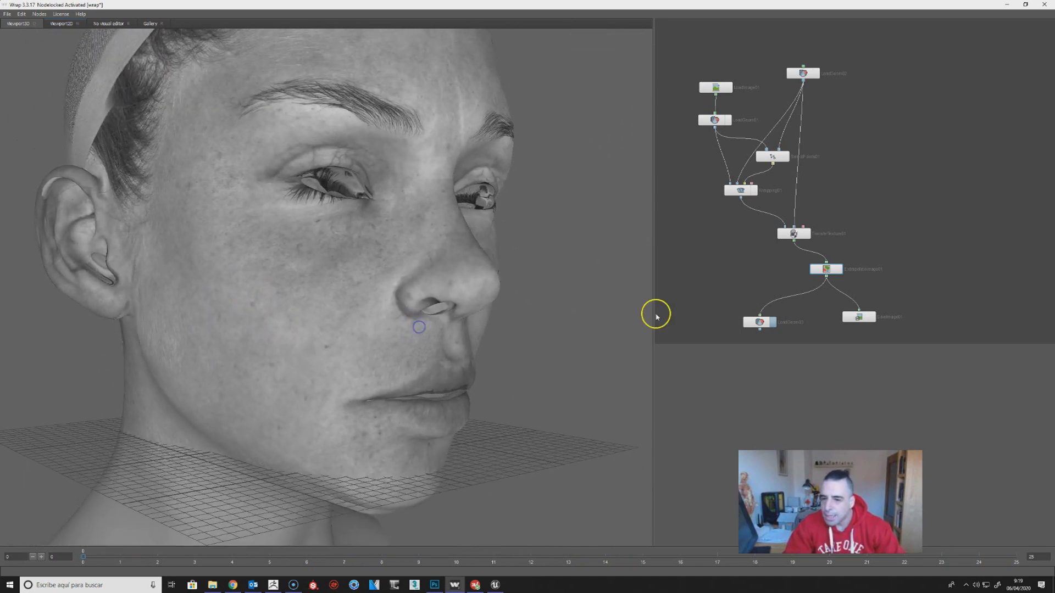
{"action": "left_click", "coordinate": [871, 321]}
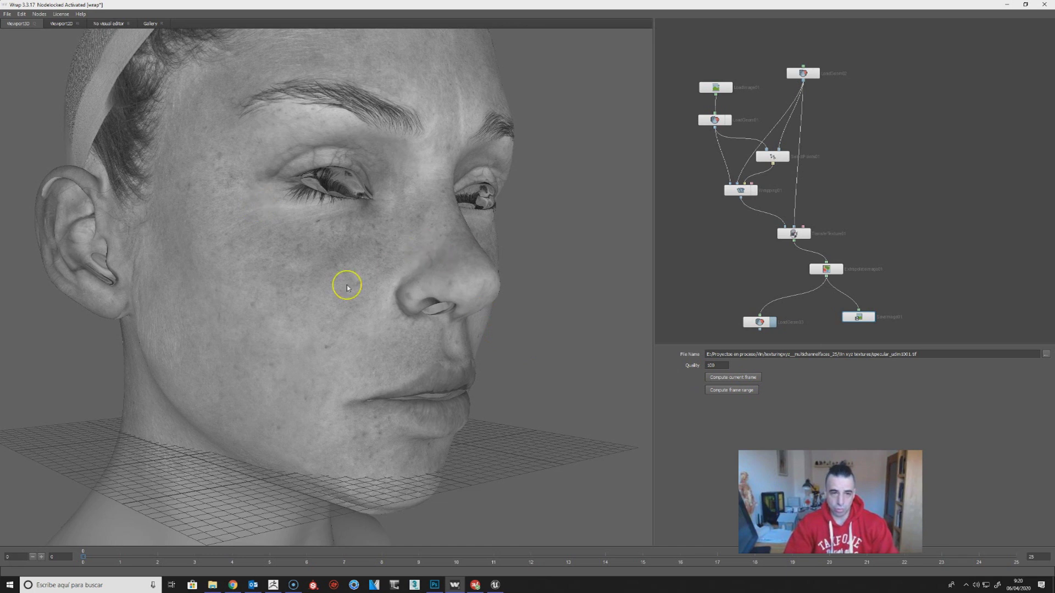
{"action": "left_click_drag", "start_coordinate": [537, 384], "coordinate": [481, 401]}
Switch to Photoshop and view the red, green and blue channels of fullface_CP_displacement individually.
{"action": "key", "text": "alt+Tab"}
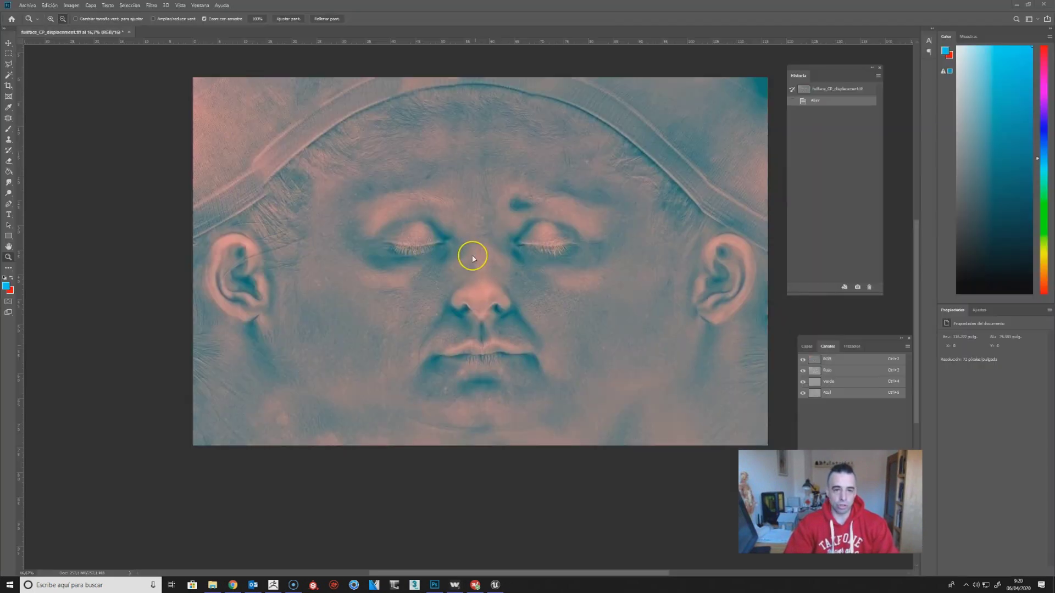
{"action": "left_click", "coordinate": [832, 372]}
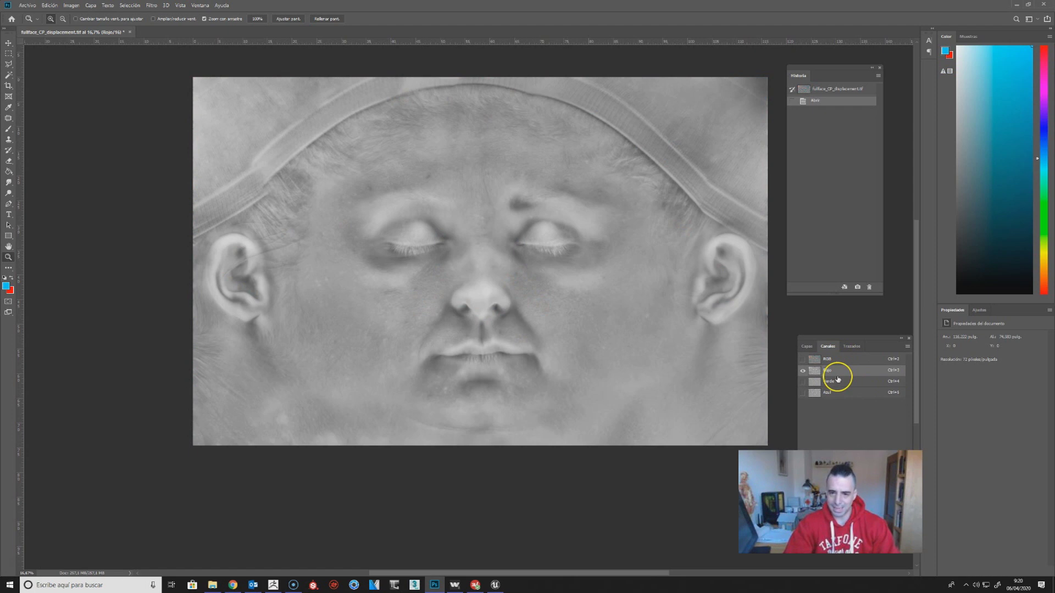
{"action": "left_click", "coordinate": [839, 381]}
{"action": "left_click", "coordinate": [833, 394]}
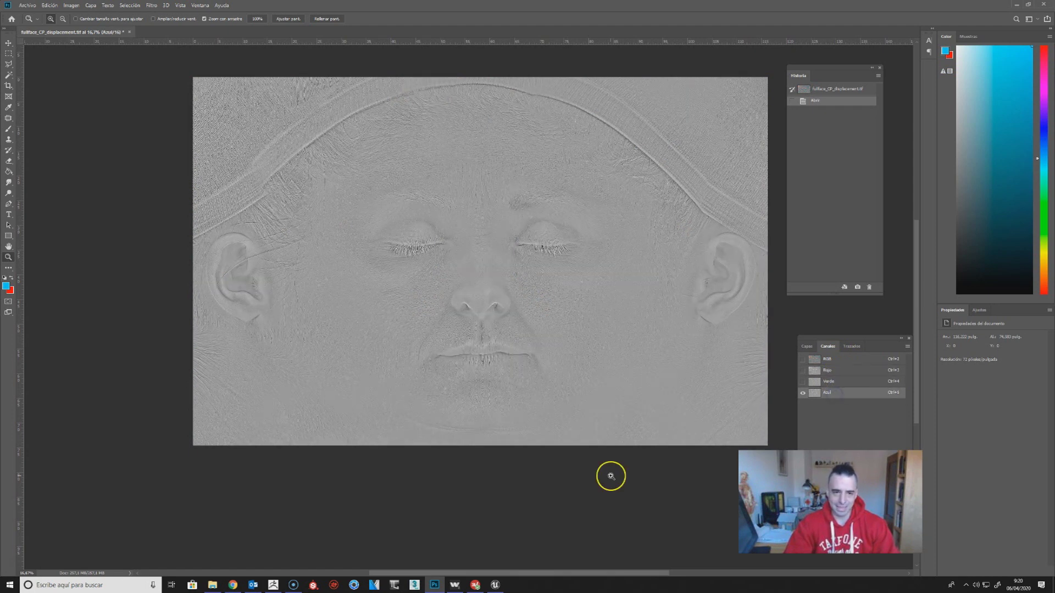
Switch to File Explorer and open the Vin xyz textures folder inside the project's texturingxyz__multichannelfaces_25 folder on drive E.
{"action": "left_click", "coordinate": [212, 585]}
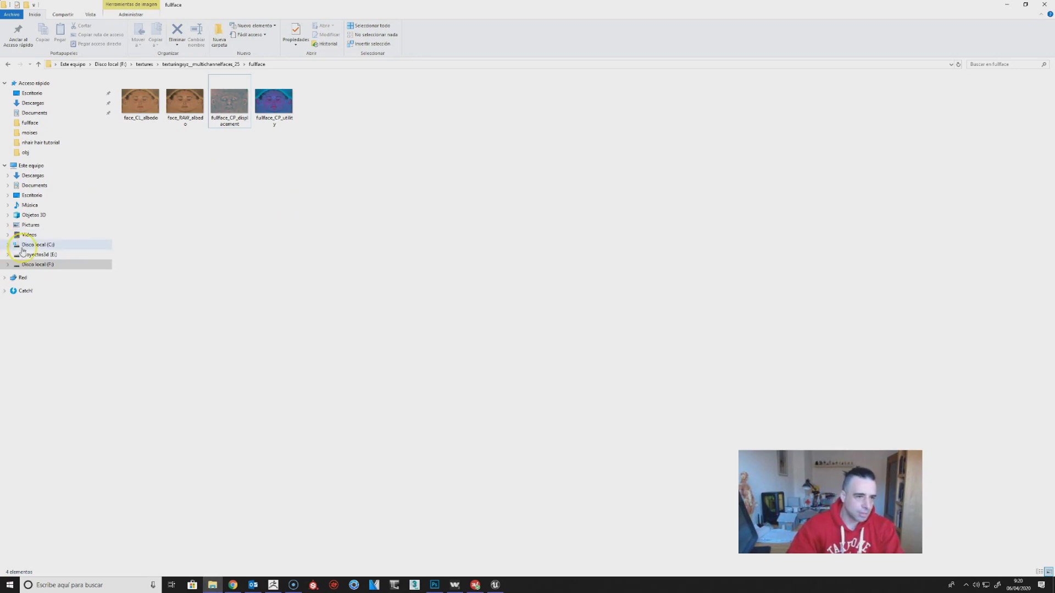
{"action": "left_click", "coordinate": [44, 256]}
{"action": "left_click", "coordinate": [133, 122]}
{"action": "left_click", "coordinate": [146, 116]}
{"action": "double_click", "coordinate": [146, 116]}
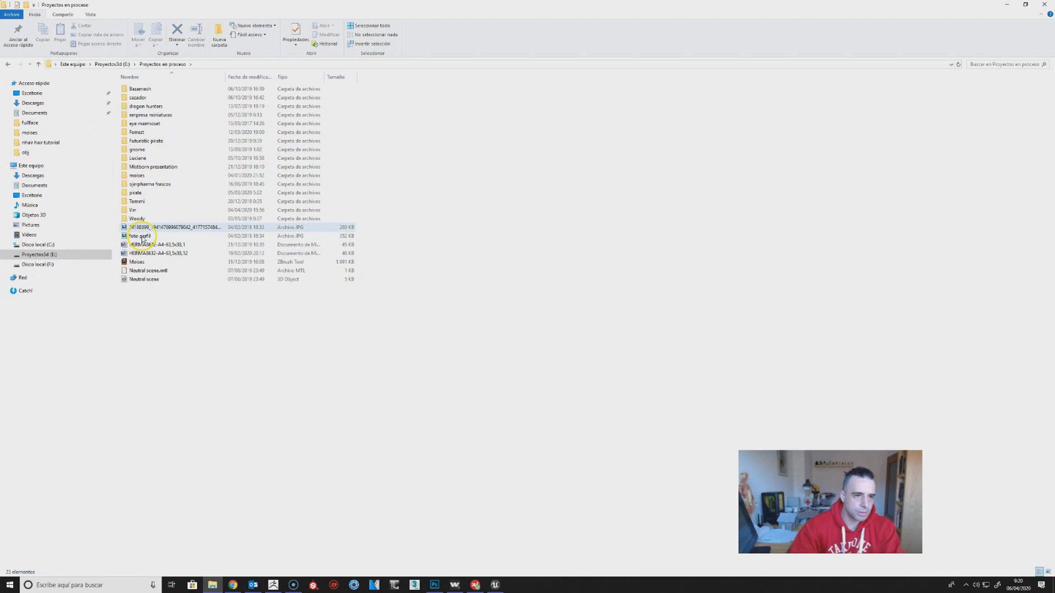
{"action": "double_click", "coordinate": [140, 215]}
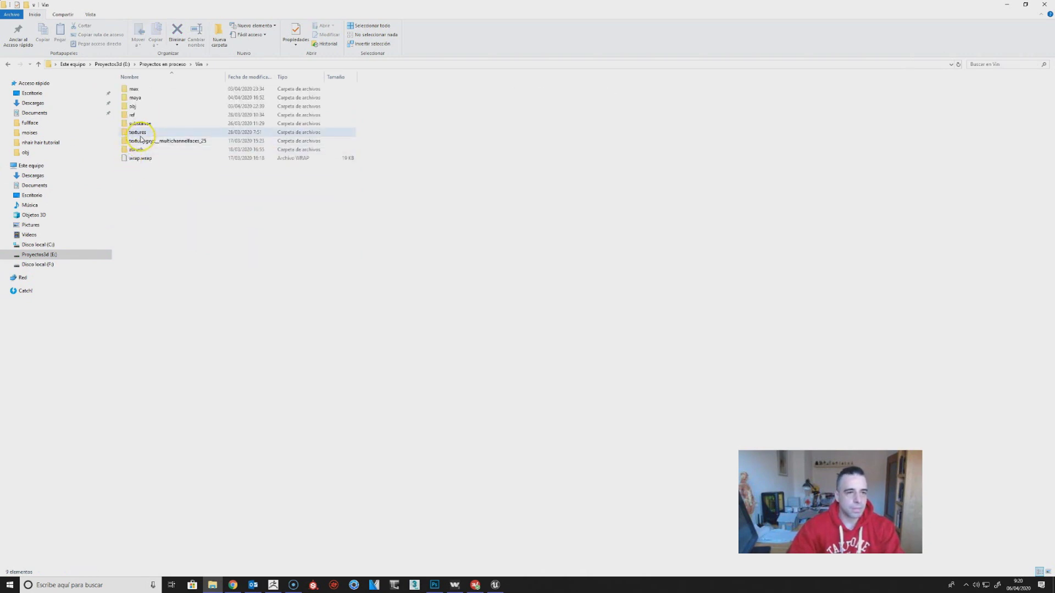
{"action": "double_click", "coordinate": [138, 133]}
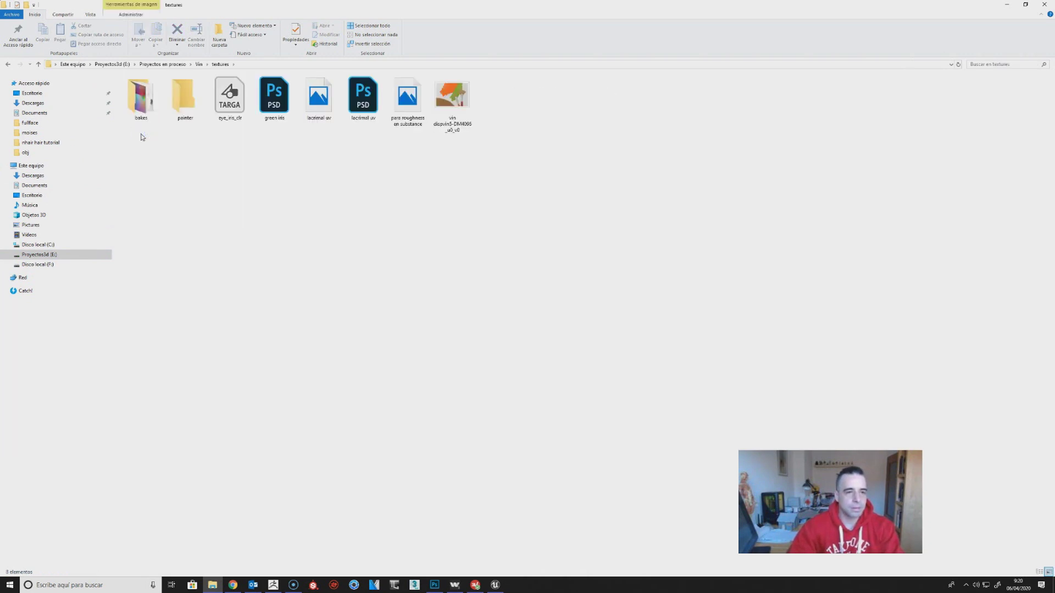
{"action": "left_click", "coordinate": [202, 64]}
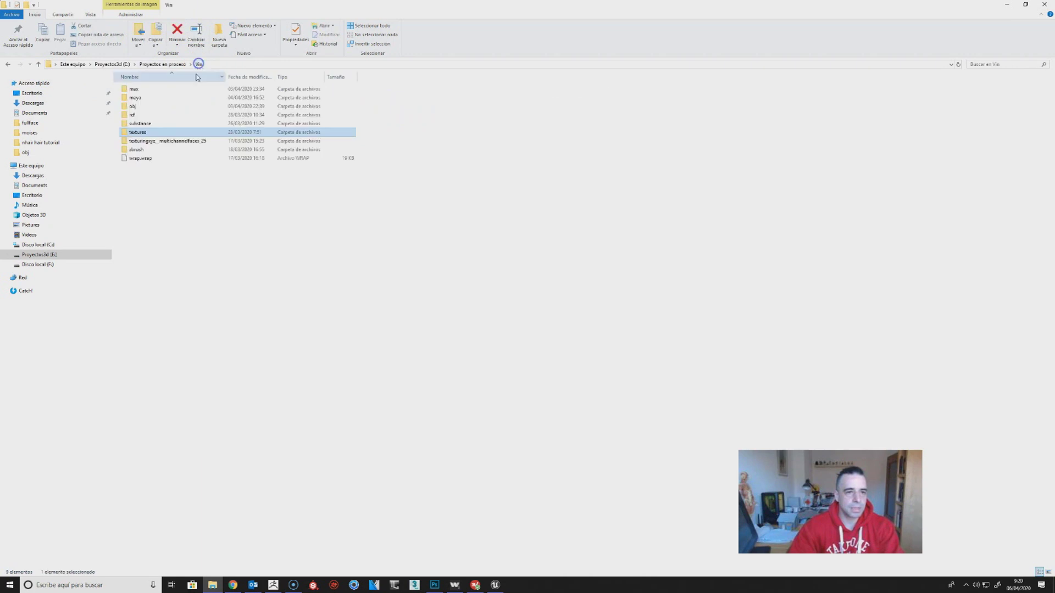
{"action": "double_click", "coordinate": [158, 139]}
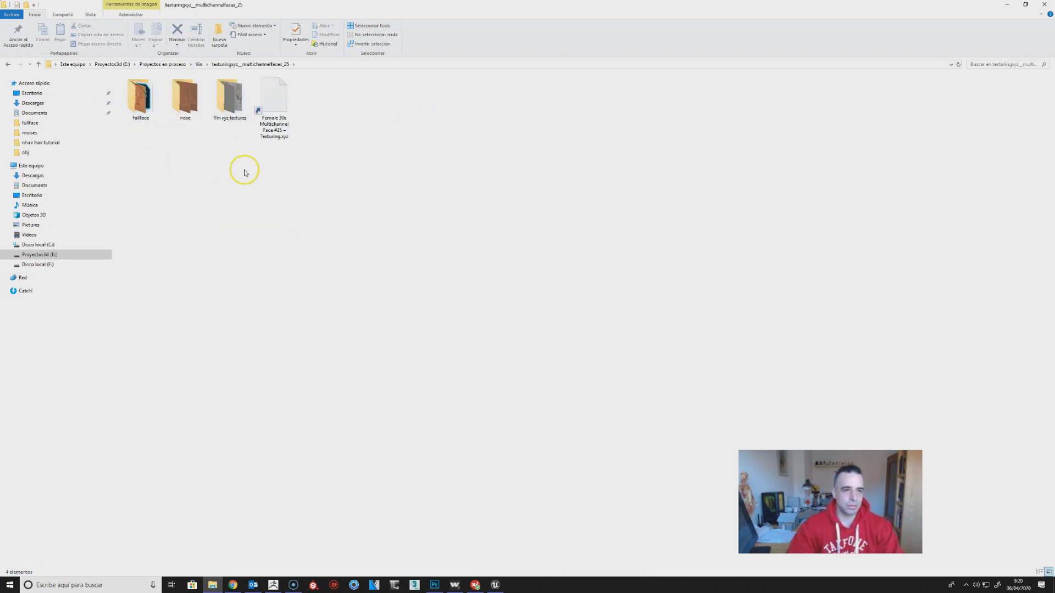
{"action": "left_click", "coordinate": [233, 113]}
{"action": "double_click", "coordinate": [232, 113]}
Open the Albedo_udim1001 texture and step through the disp1, disp2 and disp3 maps.
{"action": "left_click", "coordinate": [141, 106]}
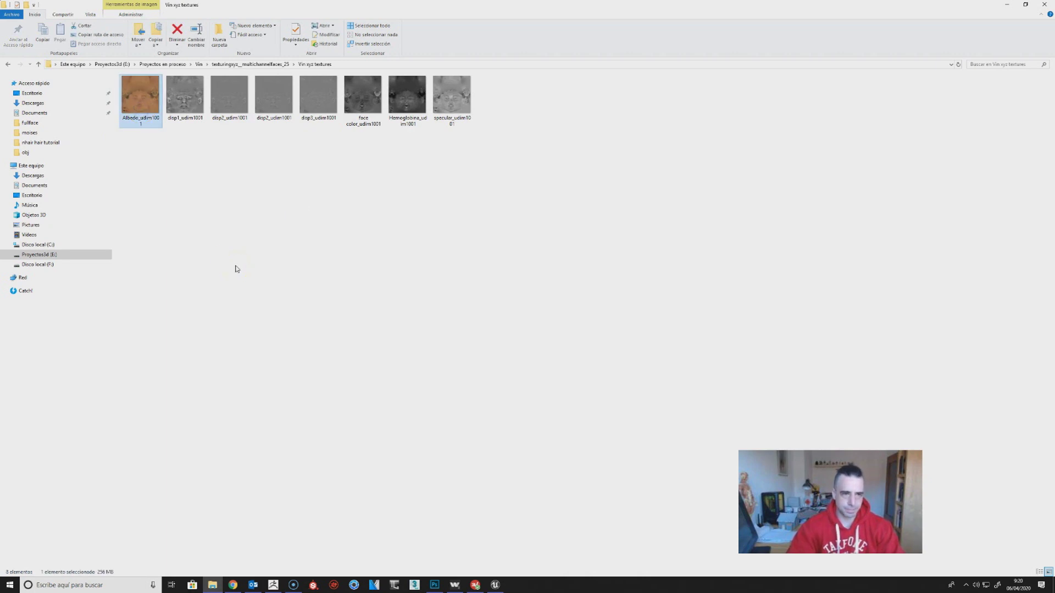
{"action": "double_click", "coordinate": [149, 112]}
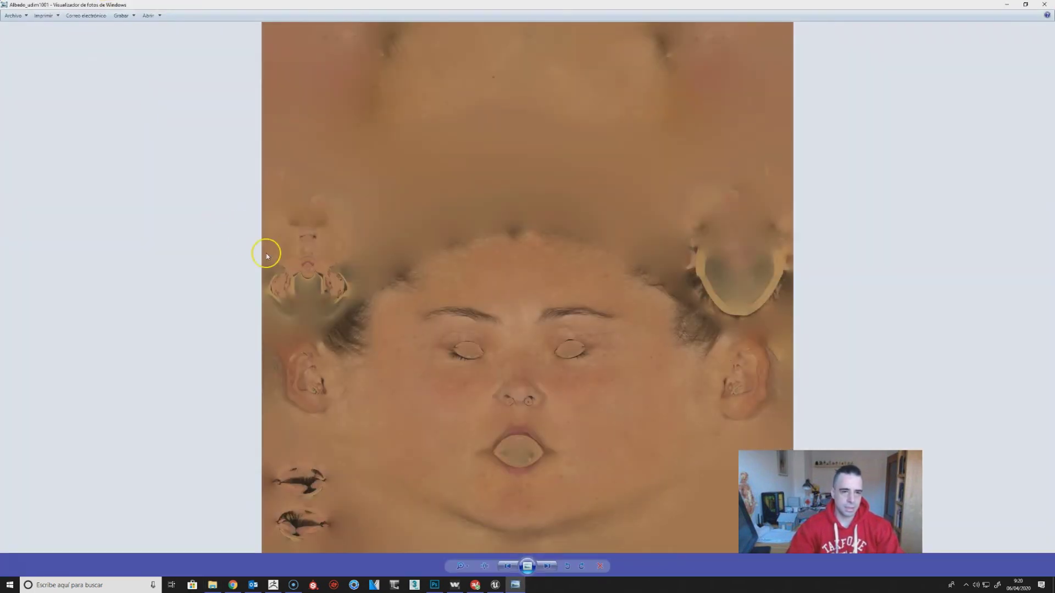
{"action": "key", "text": "Right"}
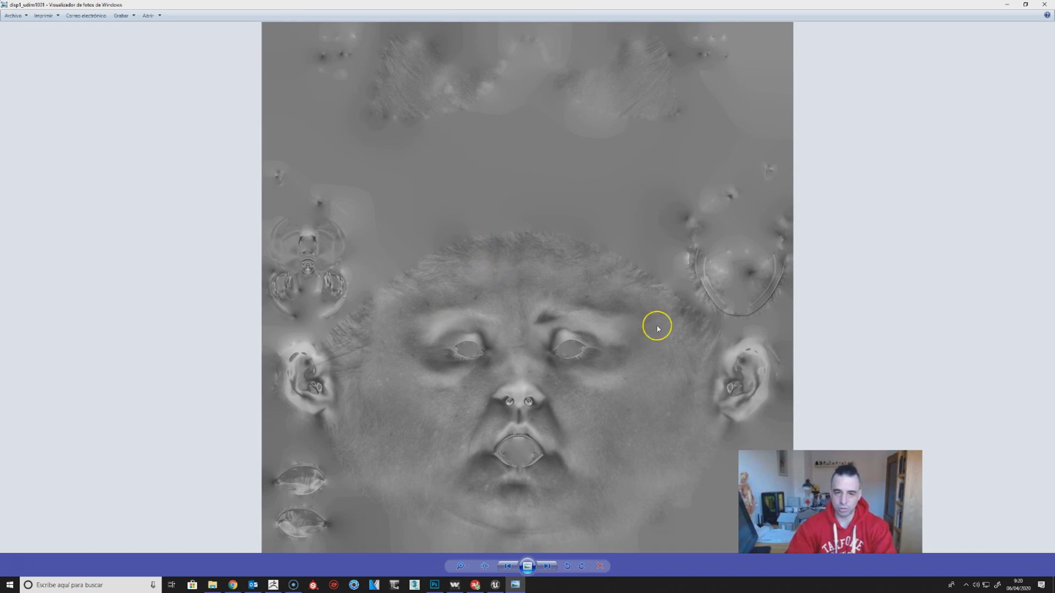
{"action": "key", "text": "Right"}
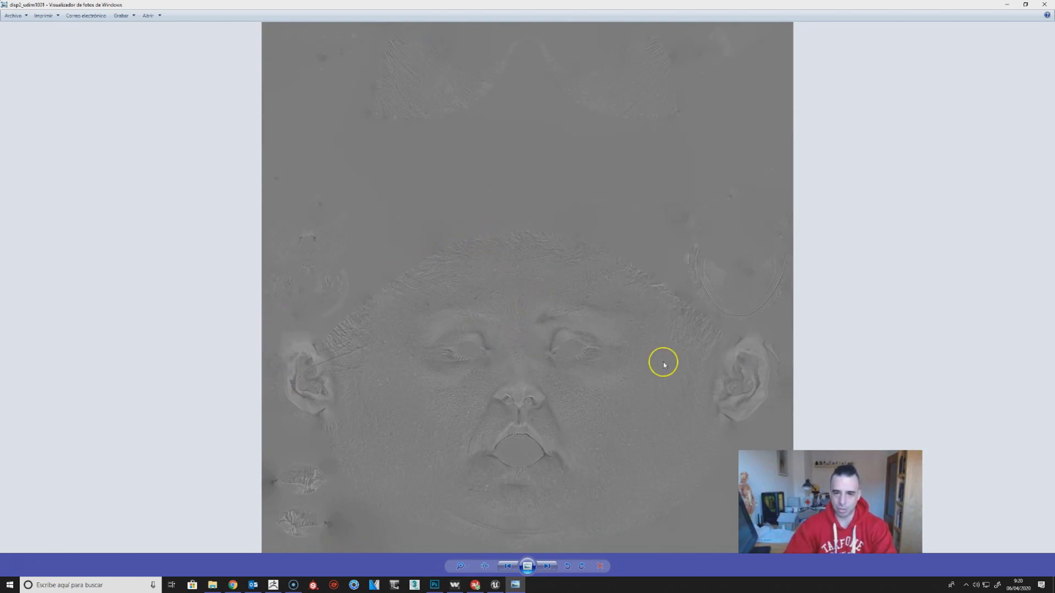
{"action": "key", "text": "Right"}
{"action": "key", "text": "Right"}
{"action": "key", "text": "Left"}
{"action": "key", "text": "Left"}
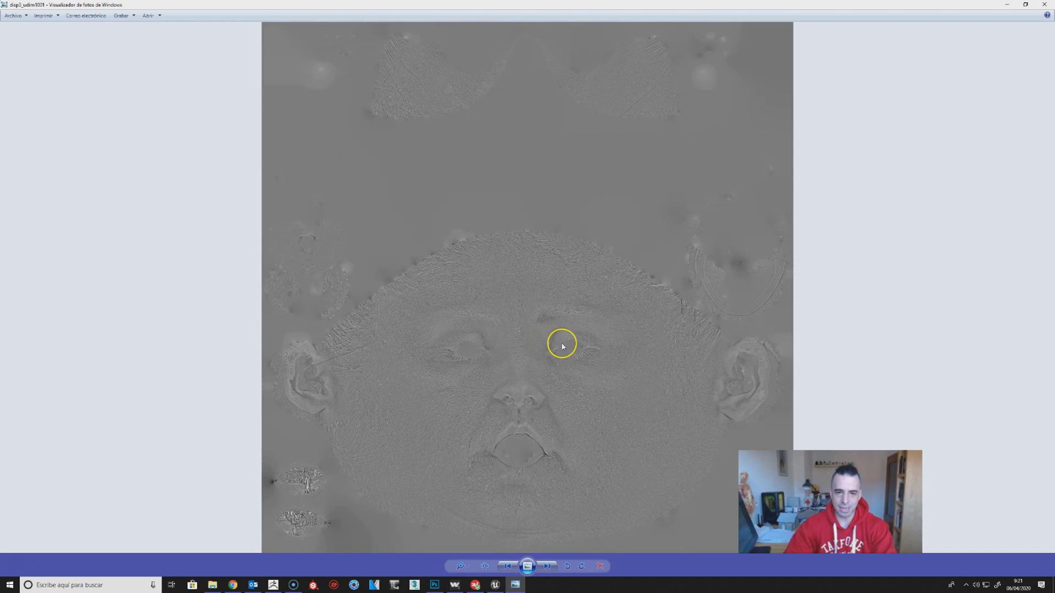
View the face color and Hemoglobina maps, compare their names in the folder, return to the Albedo map and close the photo viewer.
{"action": "key", "text": "Left"}
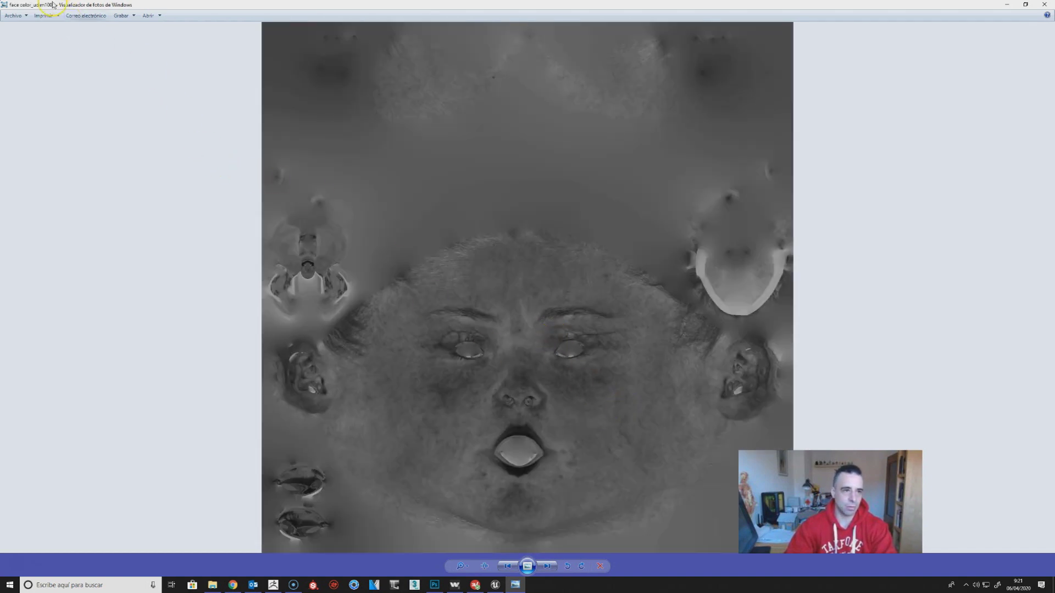
{"action": "key", "text": "alt+Tab"}
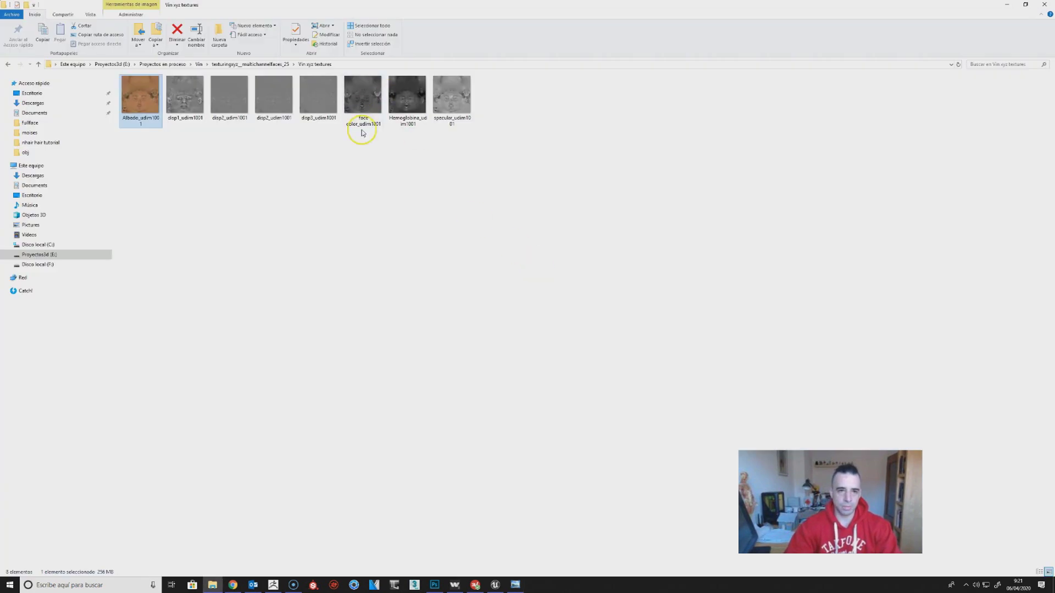
{"action": "key", "text": "alt+Tab"}
{"action": "key", "text": "Left"}
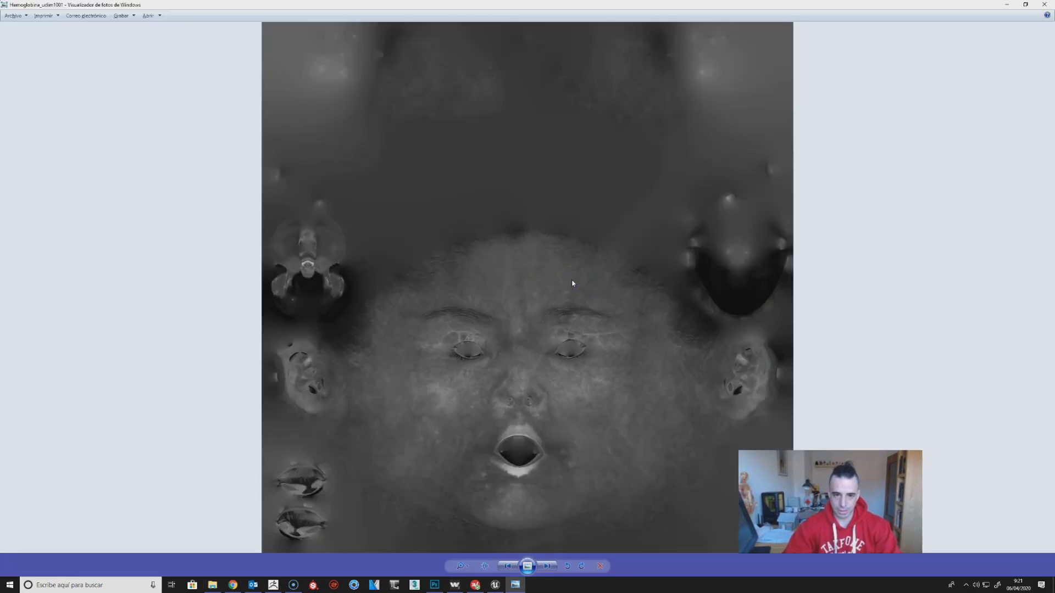
{"action": "key", "text": "Left"}
{"action": "key", "text": "Left"}
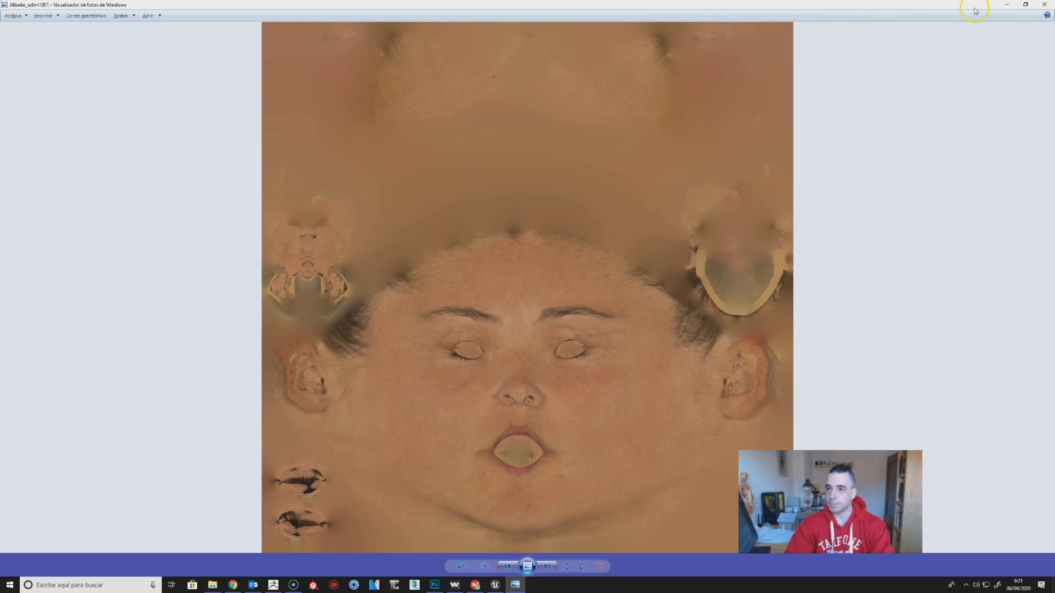
{"action": "left_click", "coordinate": [1044, 5]}
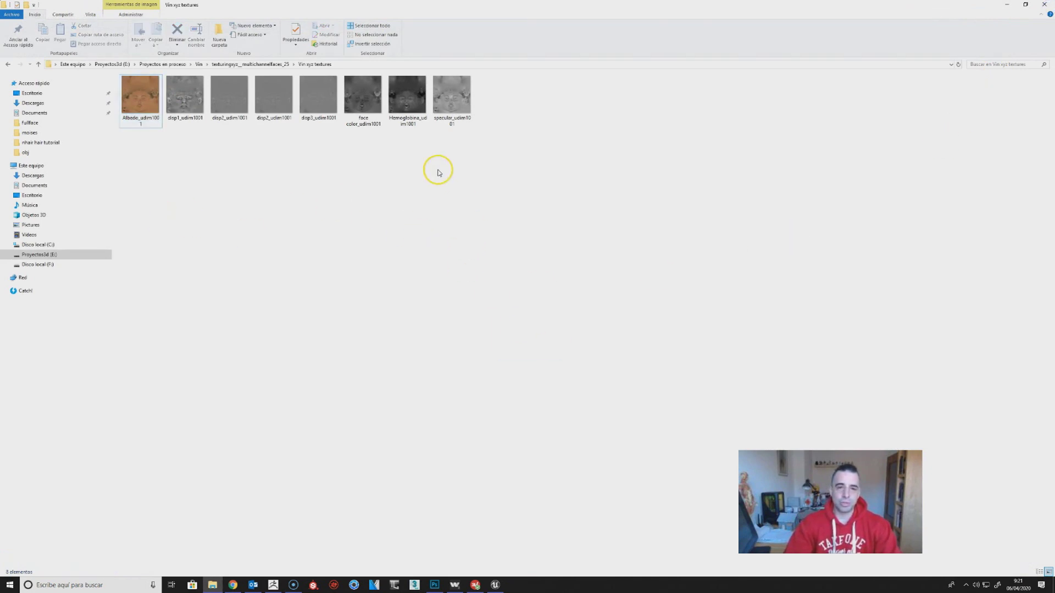
Review the specular_udim1001 and disp1_udim1001 textures, leaving disp1_udim1001 selected in the folder.
{"action": "double_click", "coordinate": [456, 107]}
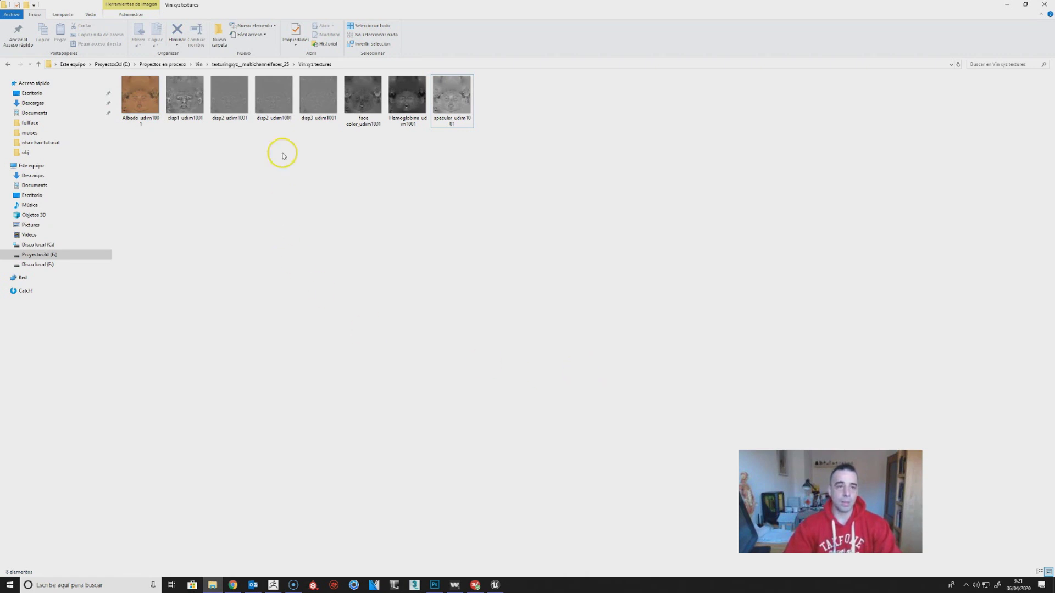
{"action": "double_click", "coordinate": [185, 104]}
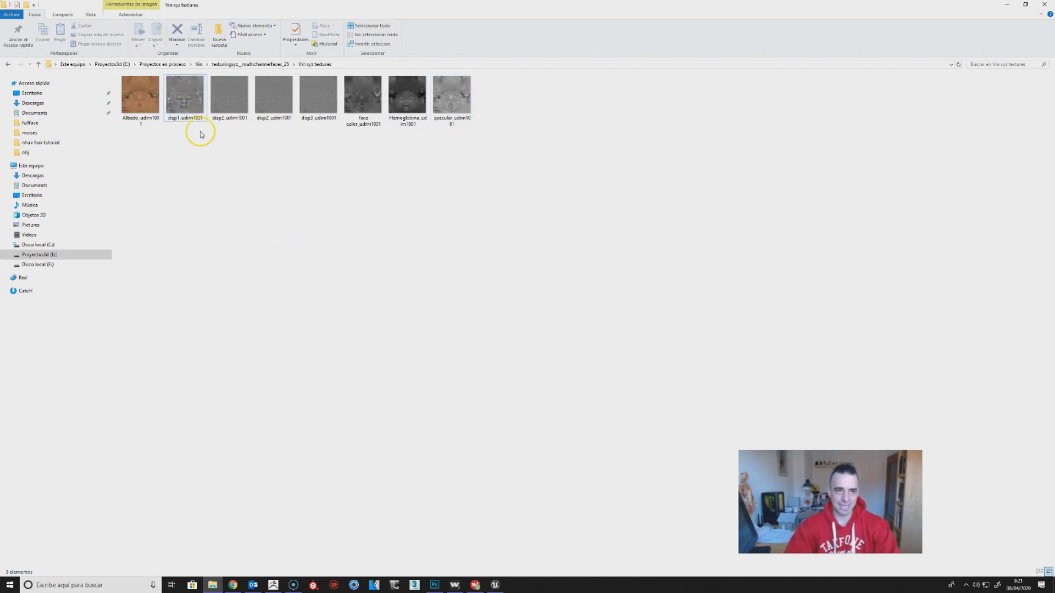
{"action": "left_click", "coordinate": [186, 120]}
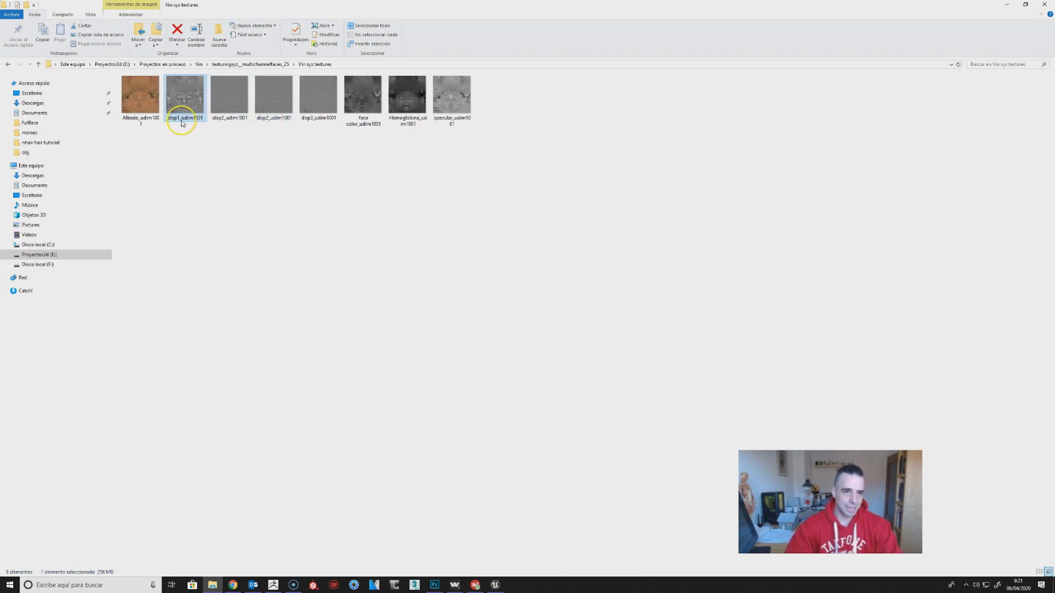
{"action": "mouse_move", "coordinate": [184, 124]}
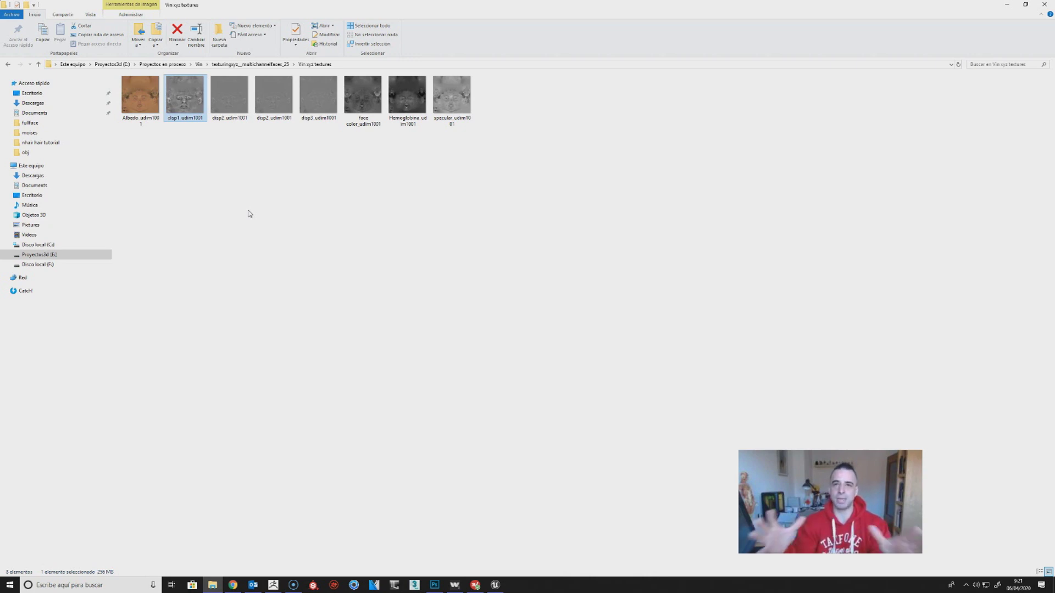
{"action": "left_click", "coordinate": [199, 124]}
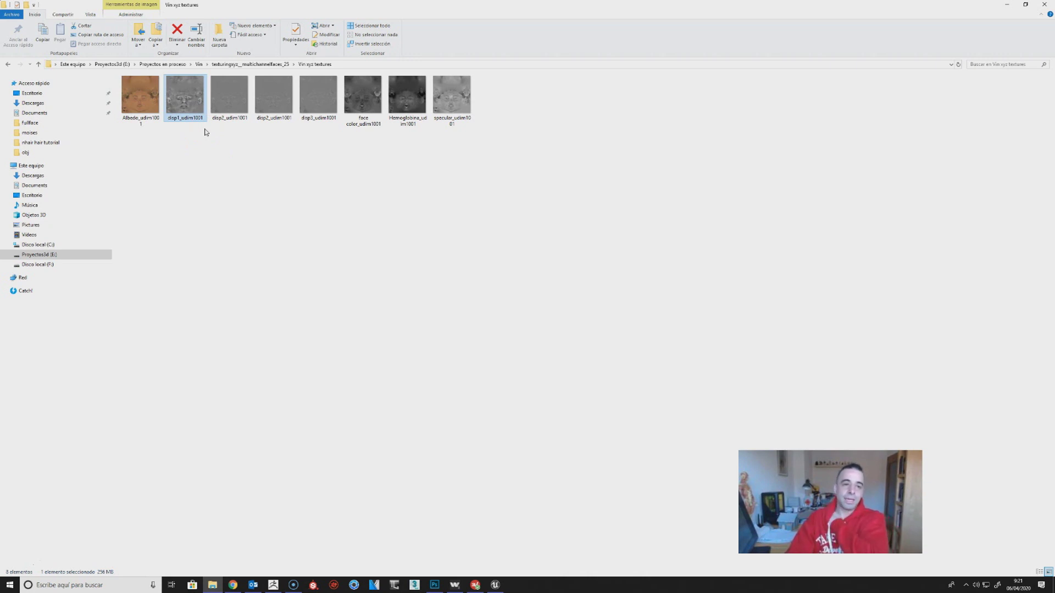
{"action": "left_click", "coordinate": [186, 117]}
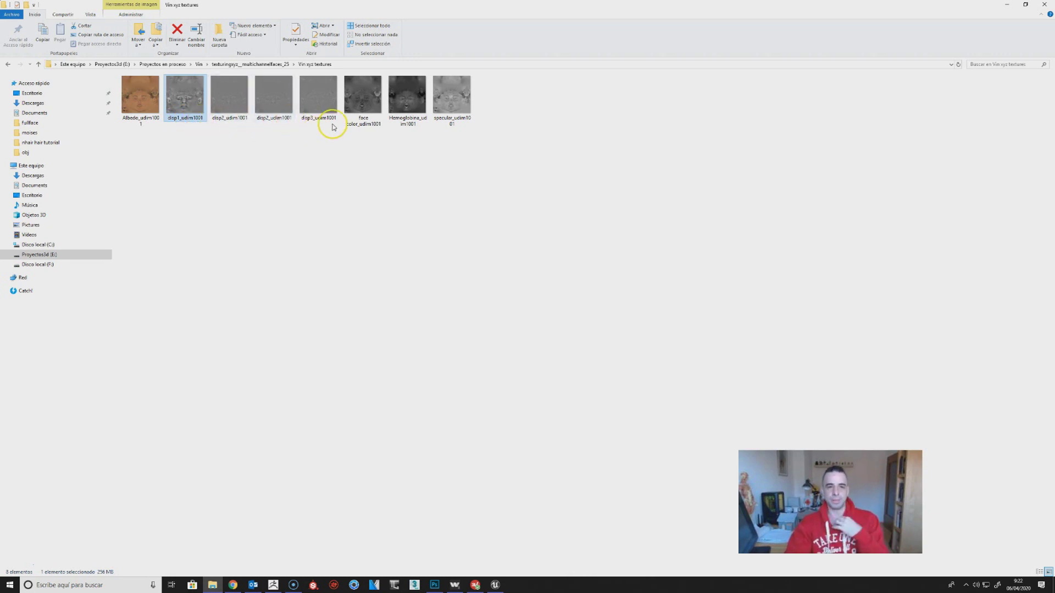
Switch to ZBrush and frame the sculpted head closer in a near-frontal view of the face.
{"action": "key", "text": "alt+Tab"}
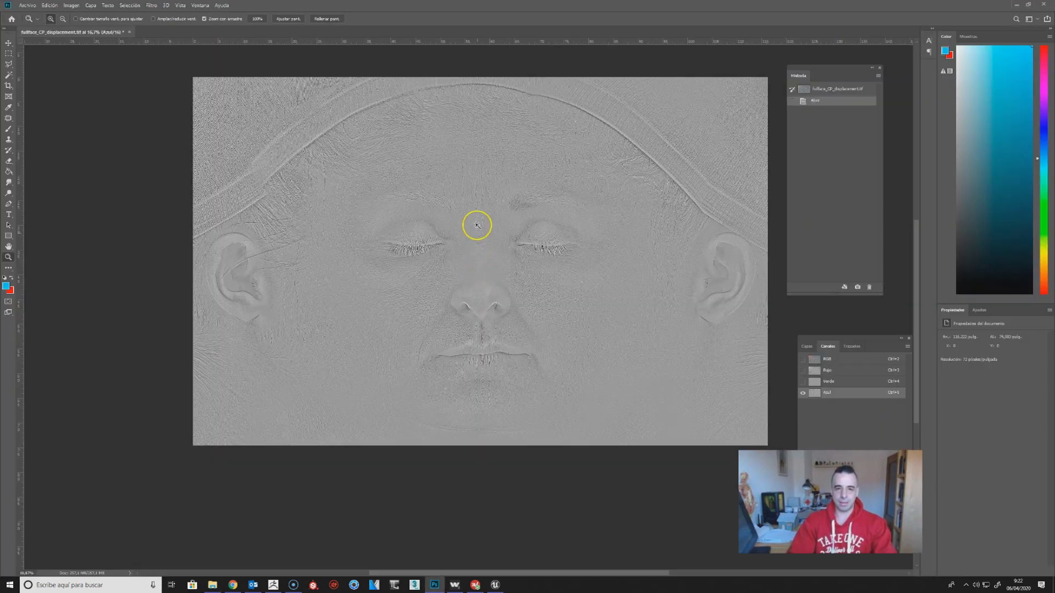
{"action": "key", "text": "alt+Tab"}
{"action": "key", "text": "alt+Tab"}
{"action": "key", "text": "alt+Tab"}
{"action": "left_click", "coordinate": [494, 311]}
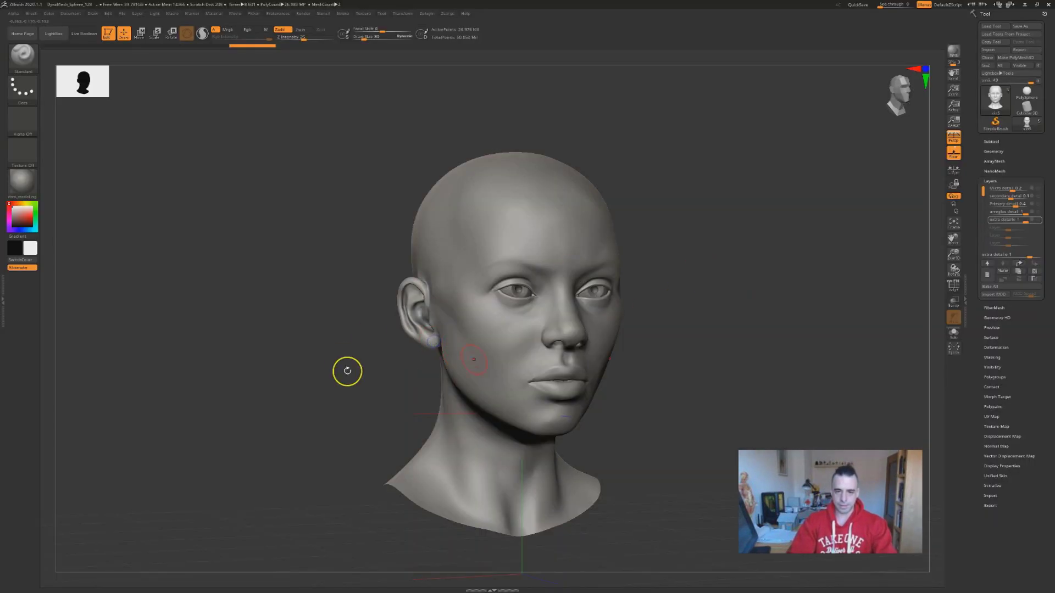
{"action": "left_click_drag", "start_coordinate": [664, 334], "coordinate": [660, 337], "text": "shift"}
{"action": "left_click_drag", "start_coordinate": [700, 283], "coordinate": [711, 332], "text": "alt"}
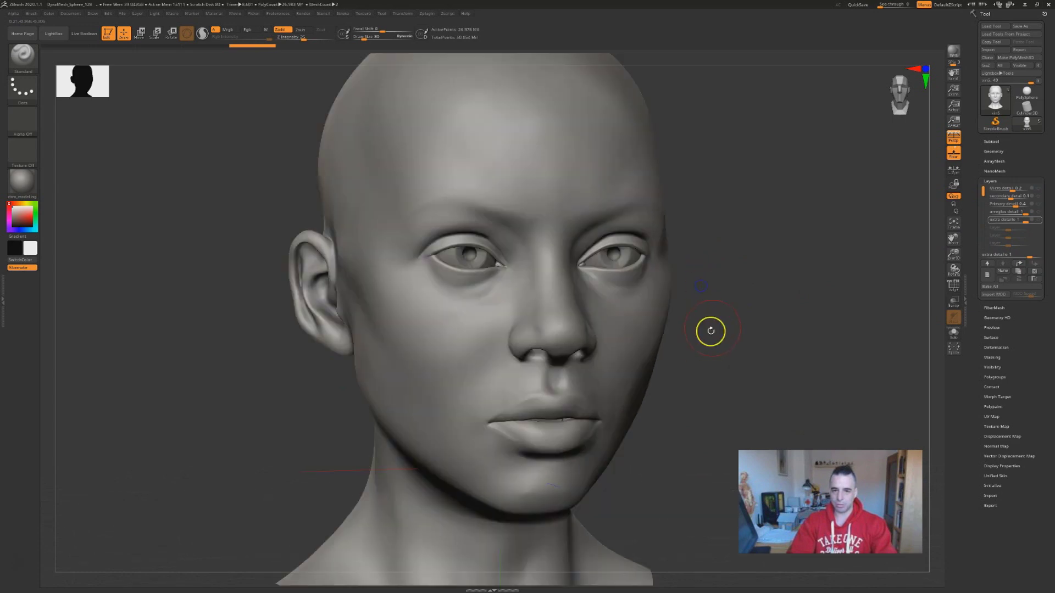
Check the head's geometry settings and view the ZBrush UDIM Importer plugin page in Chrome.
{"action": "left_click", "coordinate": [1000, 152]}
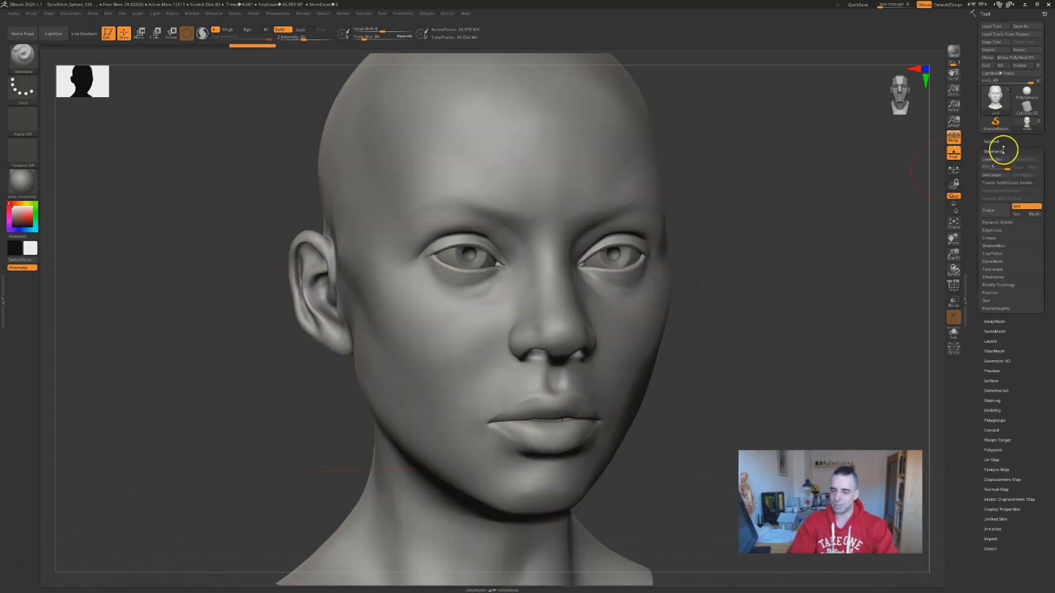
{"action": "left_click", "coordinate": [1000, 151]}
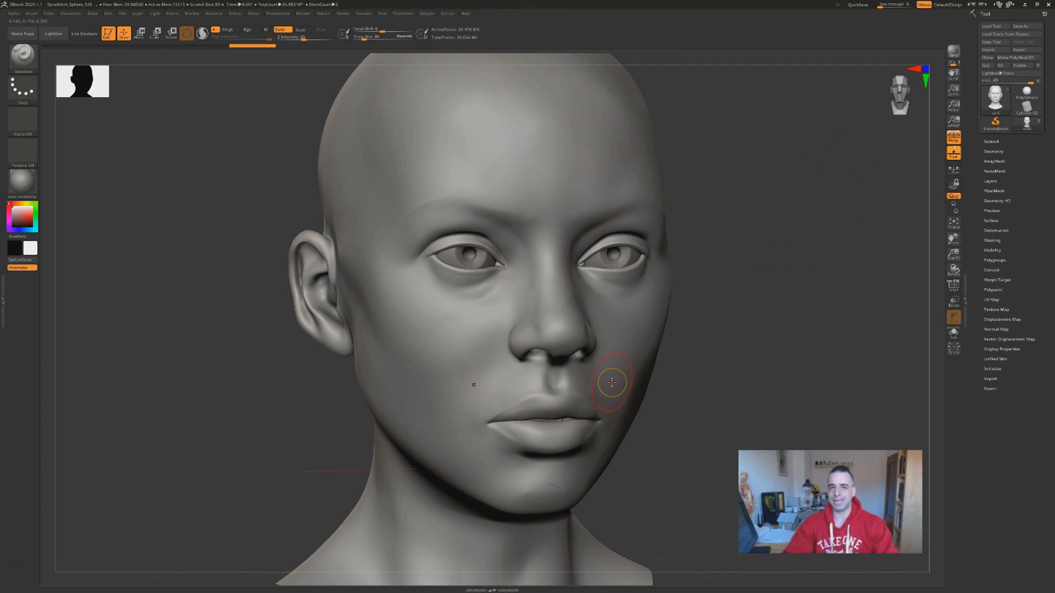
{"action": "key", "text": "super"}
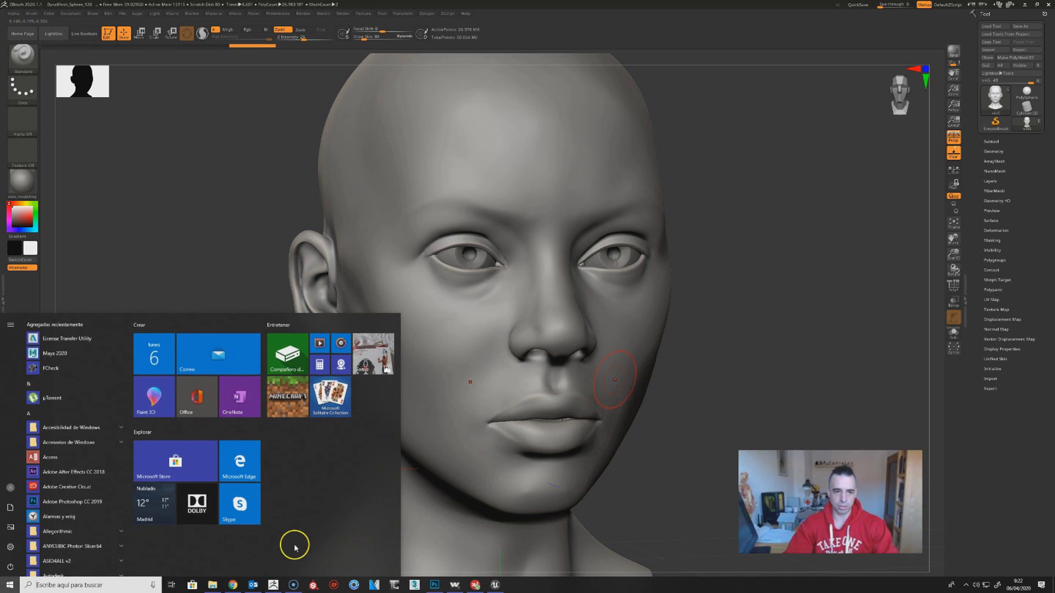
{"action": "left_click", "coordinate": [233, 585]}
{"action": "left_click", "coordinate": [242, 8]}
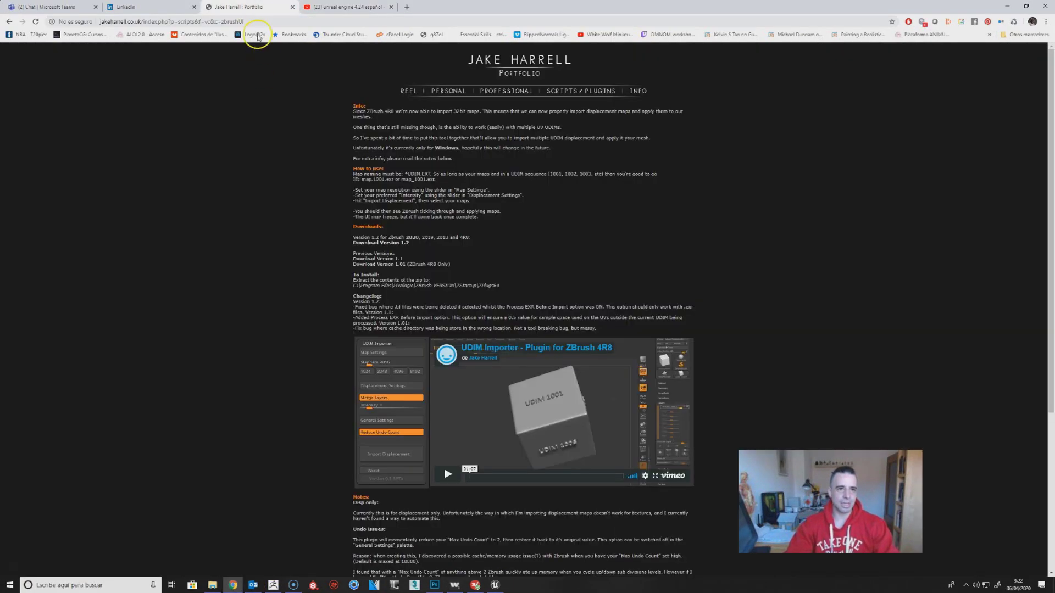
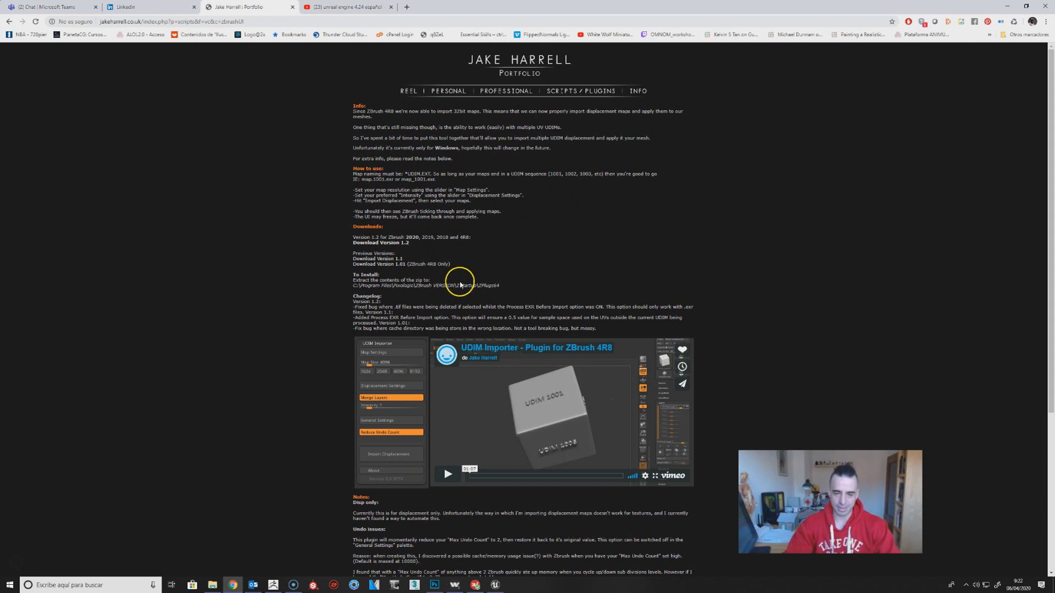
Return to ZBrush, start a UDIM Importer displacement import and browse to the Vin xyz textures folder.
{"action": "key", "text": "alt+Tab"}
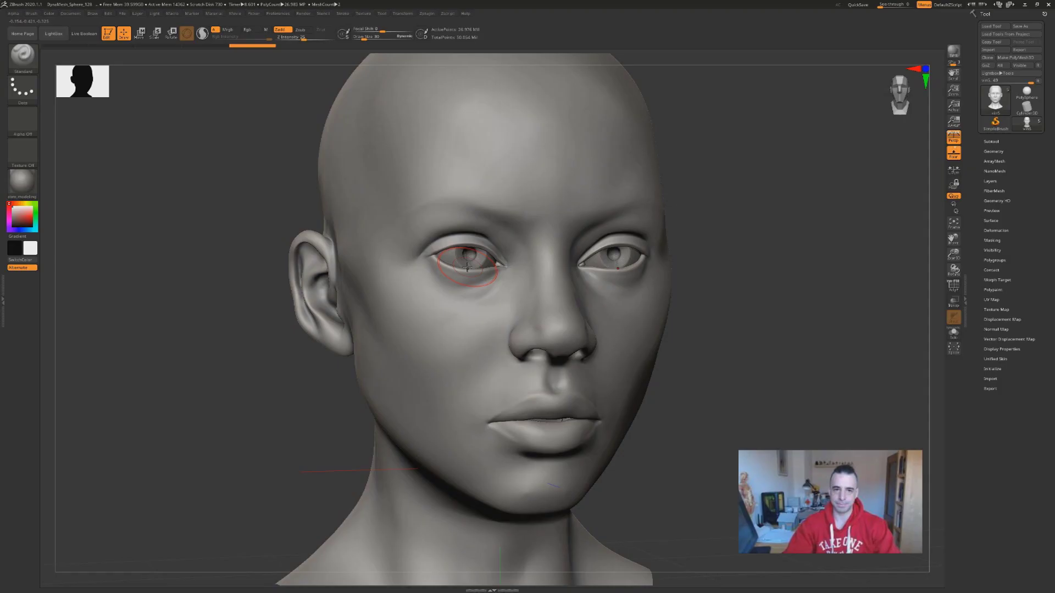
{"action": "left_click", "coordinate": [427, 13]}
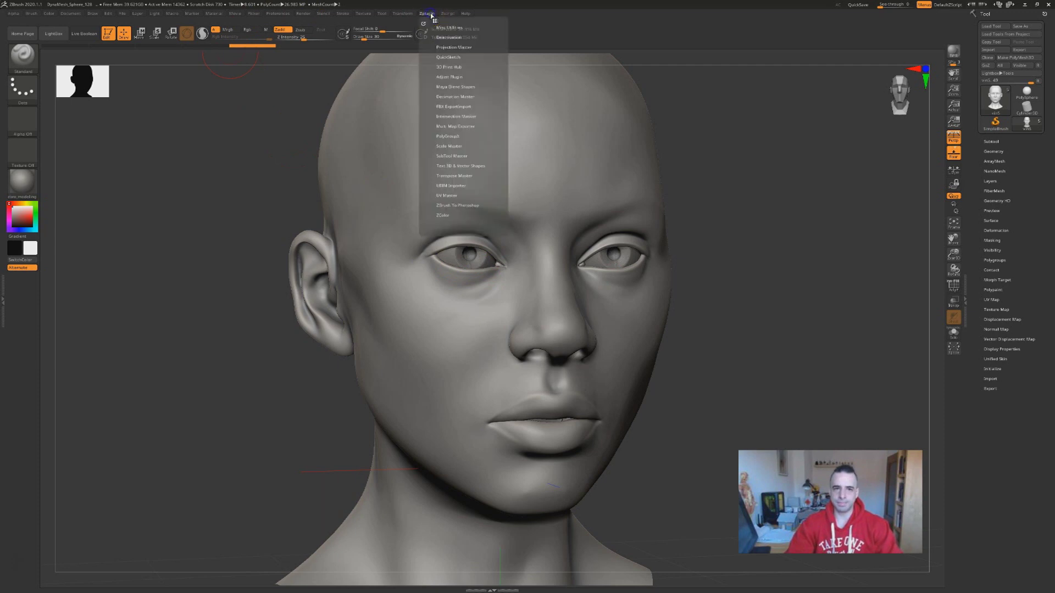
{"action": "left_click", "coordinate": [462, 186]}
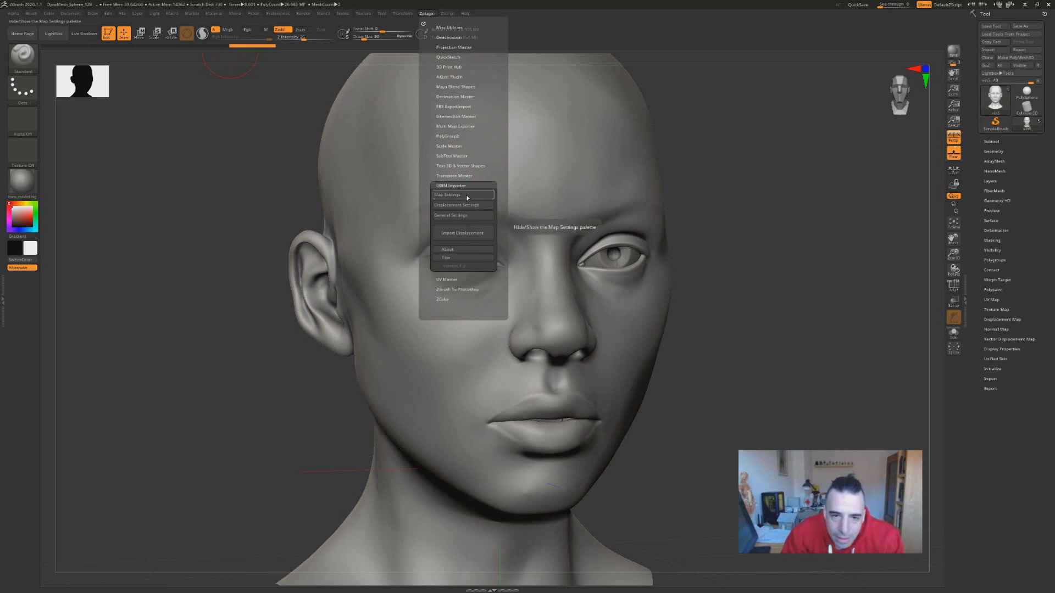
{"action": "left_click", "coordinate": [476, 229]}
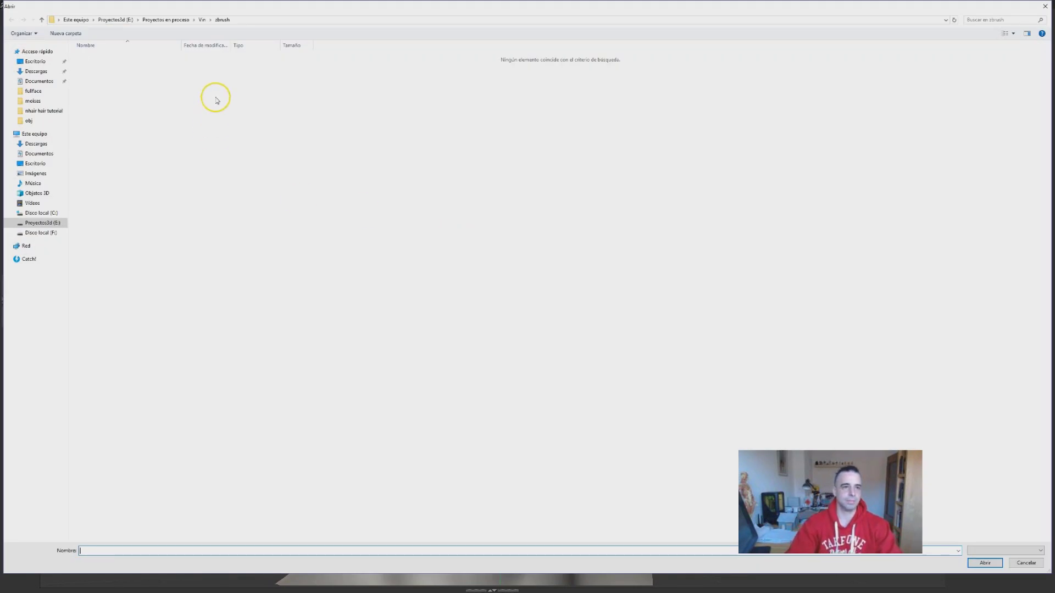
{"action": "left_click", "coordinate": [202, 20]}
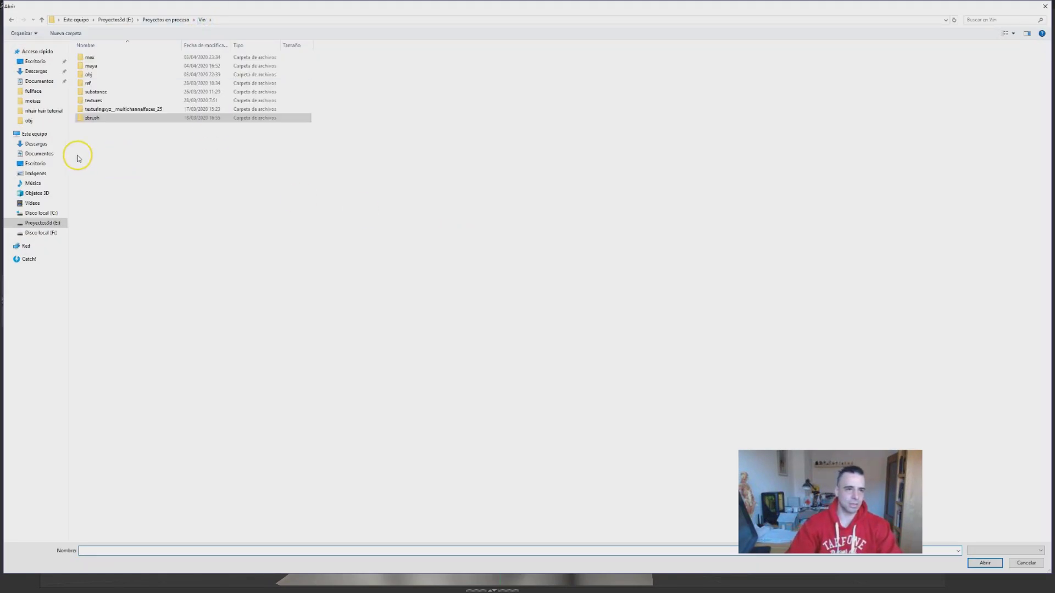
{"action": "double_click", "coordinate": [109, 109]}
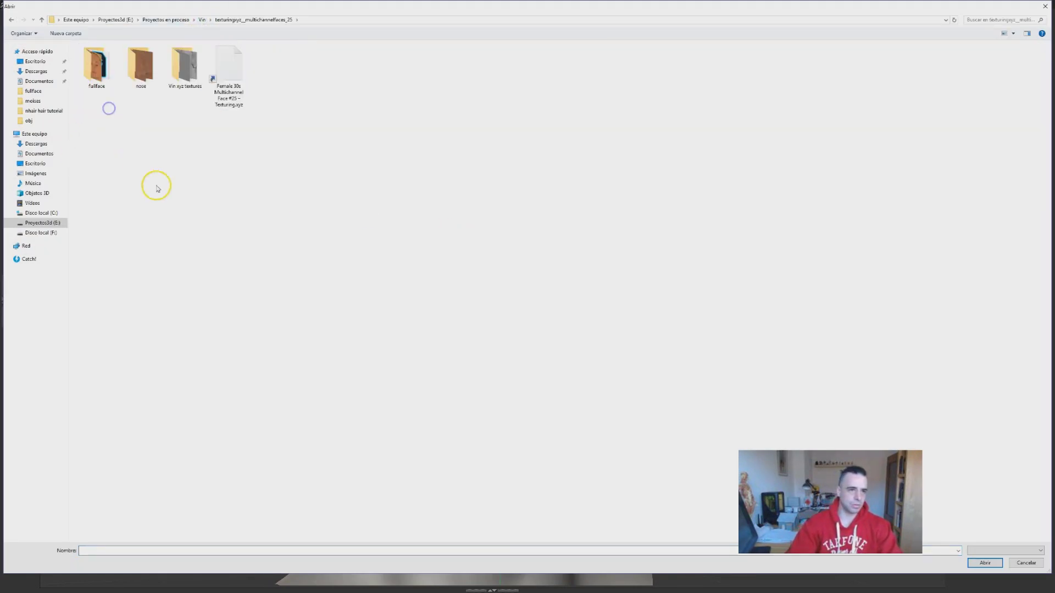
{"action": "left_click", "coordinate": [181, 80]}
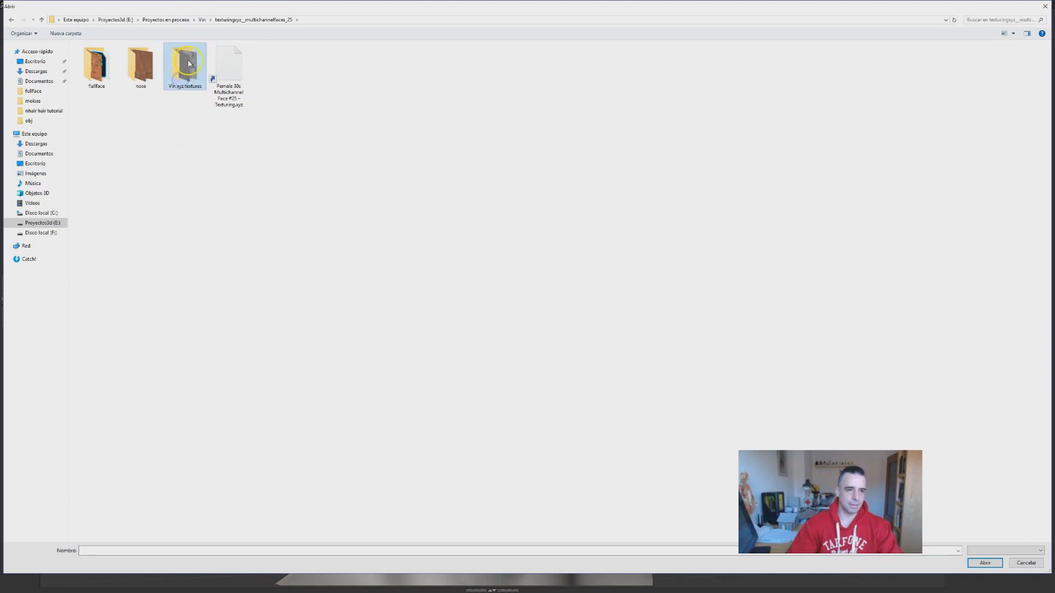
{"action": "double_click", "coordinate": [189, 63]}
Import disp1_udim1001 as the displacement map for the head and dismiss the undo history note.
{"action": "left_click", "coordinate": [96, 66]}
{"action": "left_click", "coordinate": [150, 81]}
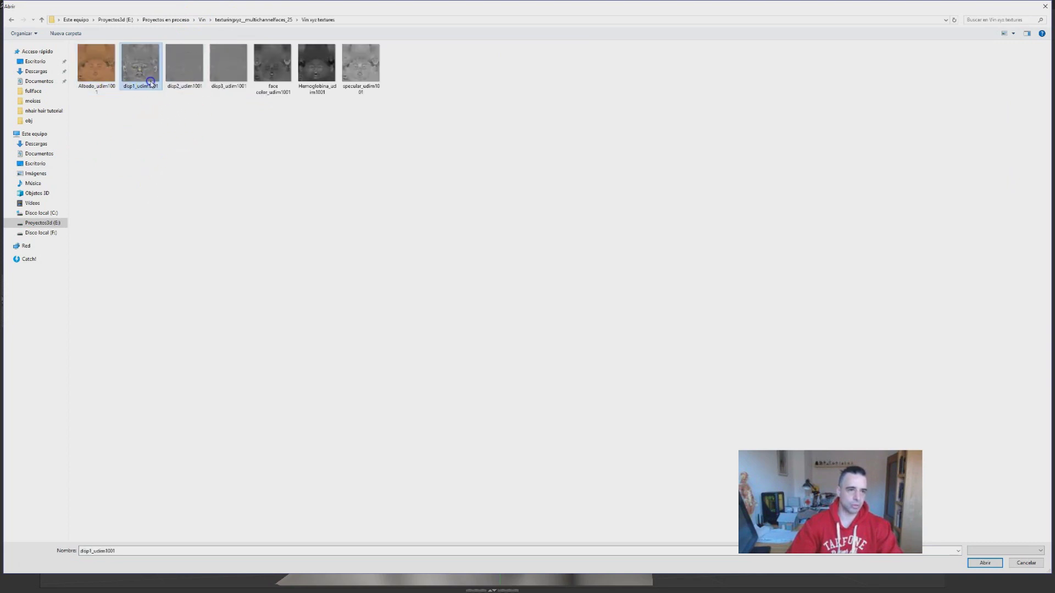
{"action": "left_click", "coordinate": [190, 73]}
{"action": "left_click", "coordinate": [220, 74]}
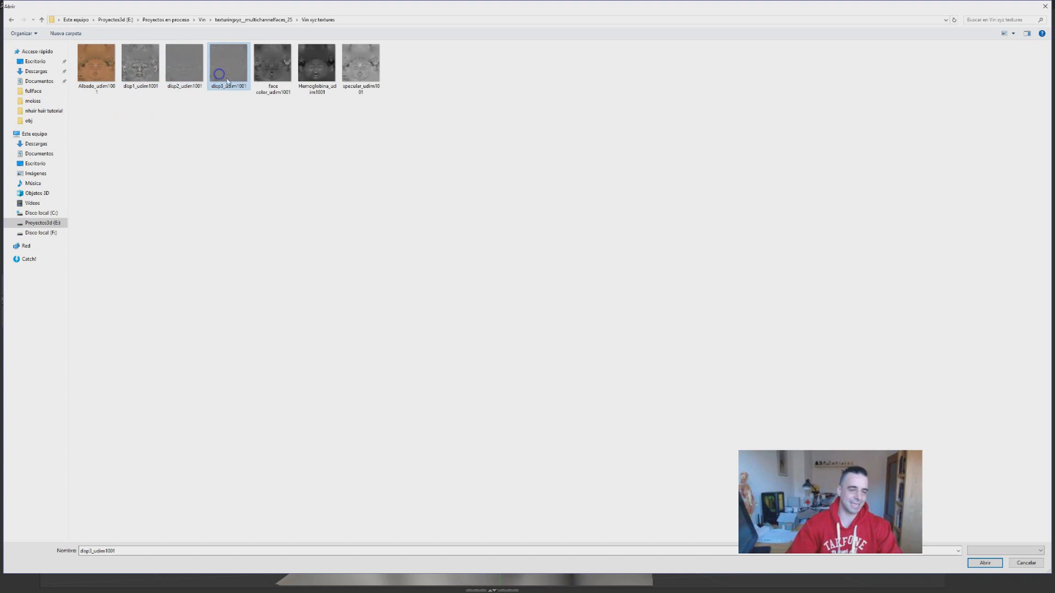
{"action": "left_click", "coordinate": [283, 73]}
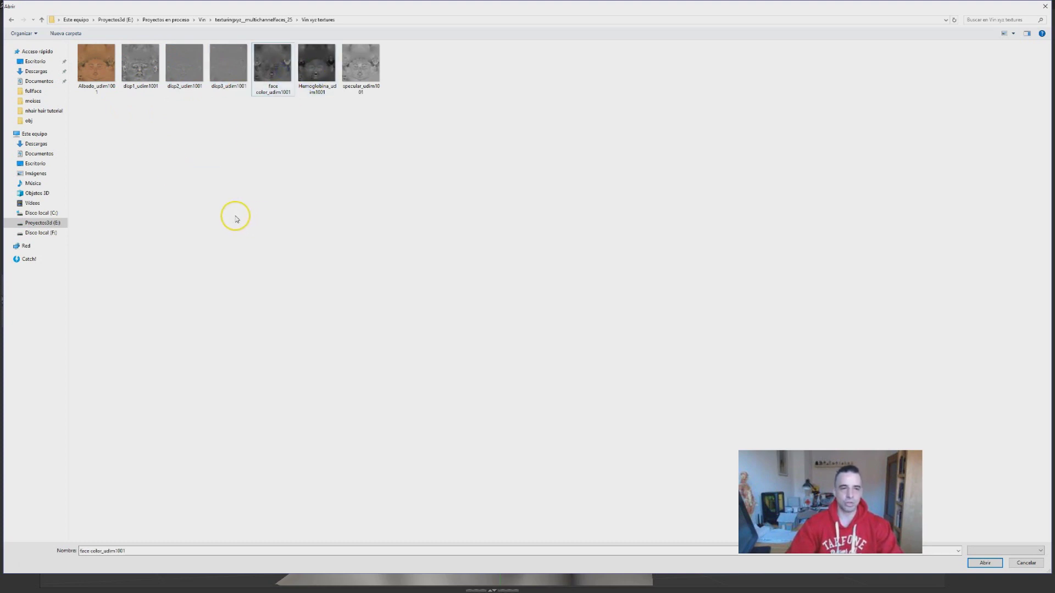
{"action": "left_click", "coordinate": [140, 88]}
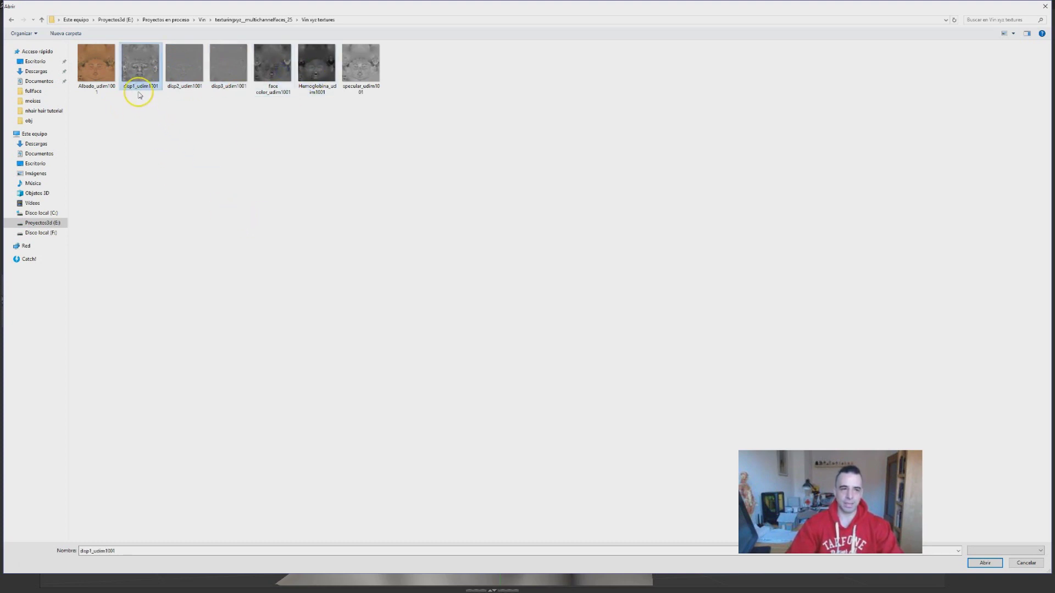
{"action": "double_click", "coordinate": [141, 76]}
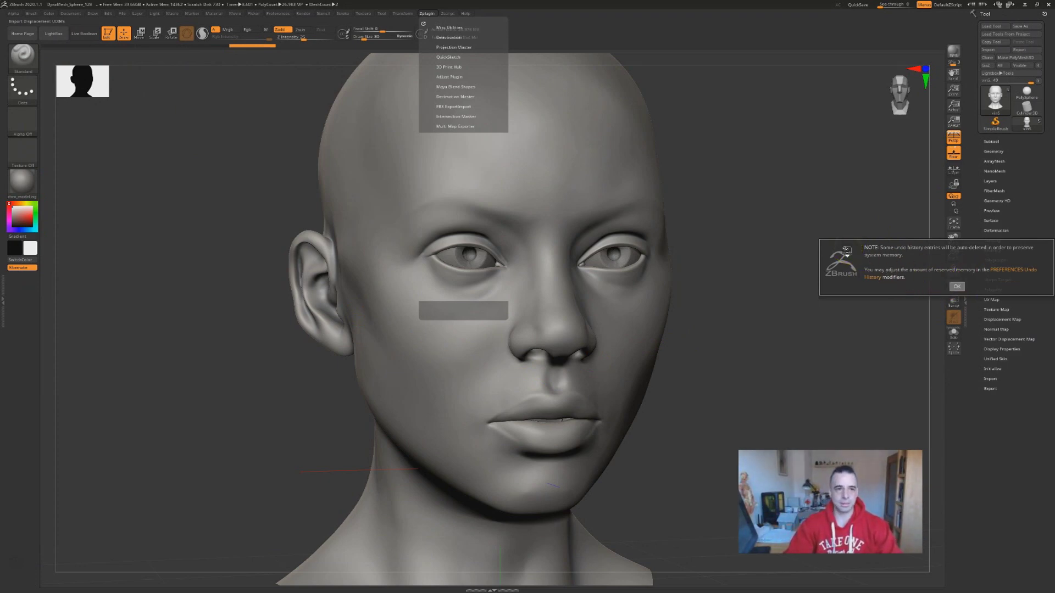
{"action": "left_click", "coordinate": [846, 251]}
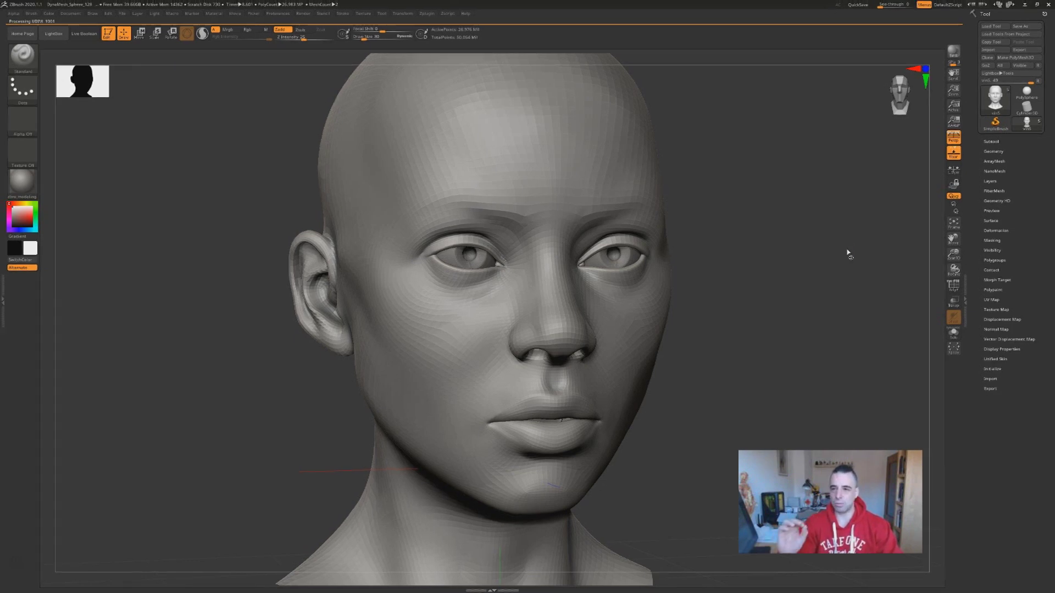
{"action": "left_click", "coordinate": [657, 198]}
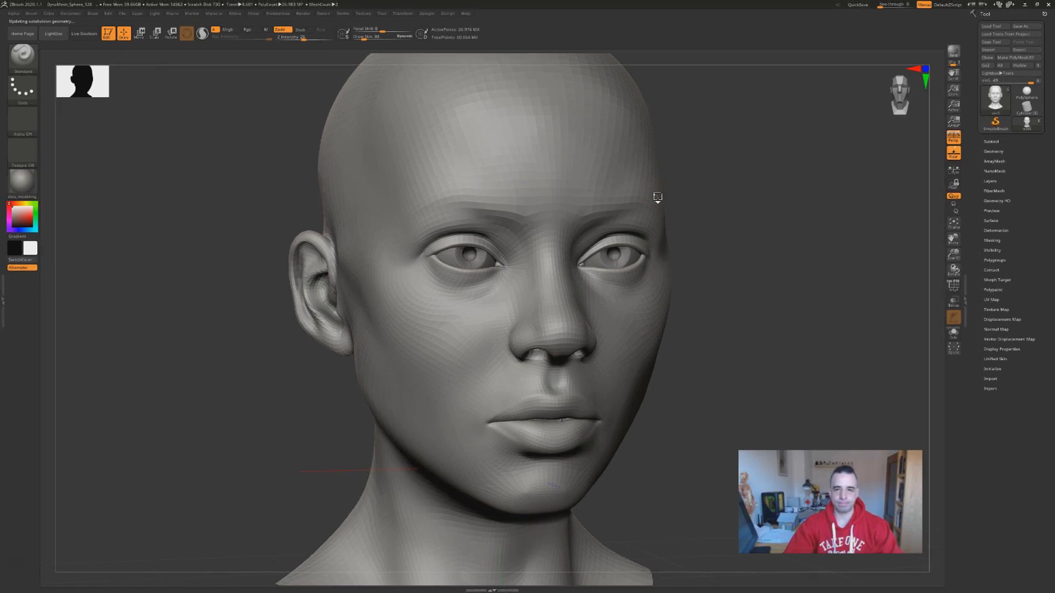
{"action": "key", "text": "alt+a"}
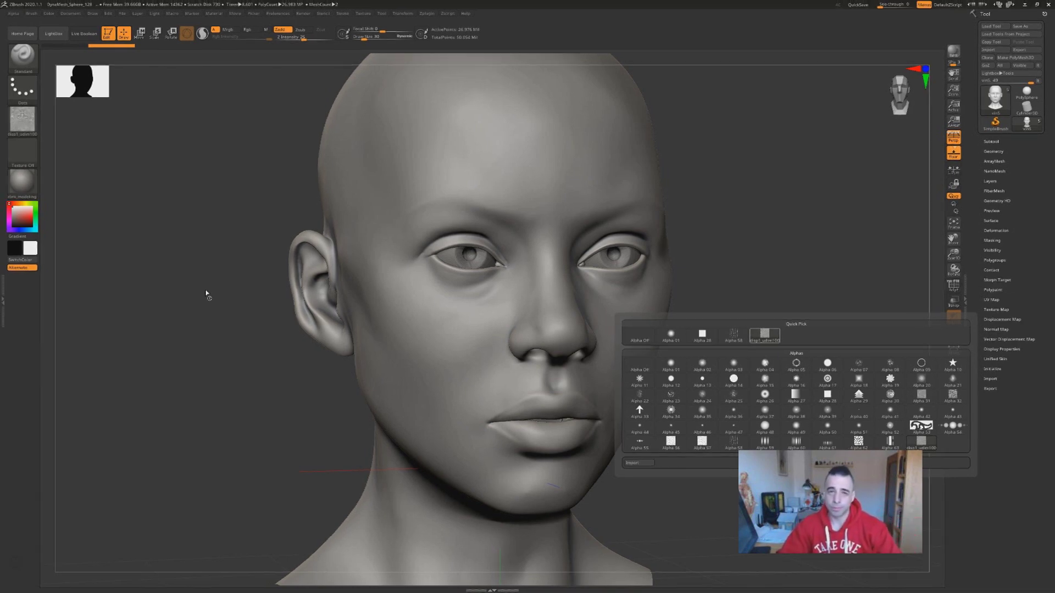
{"action": "key", "text": "Escape"}
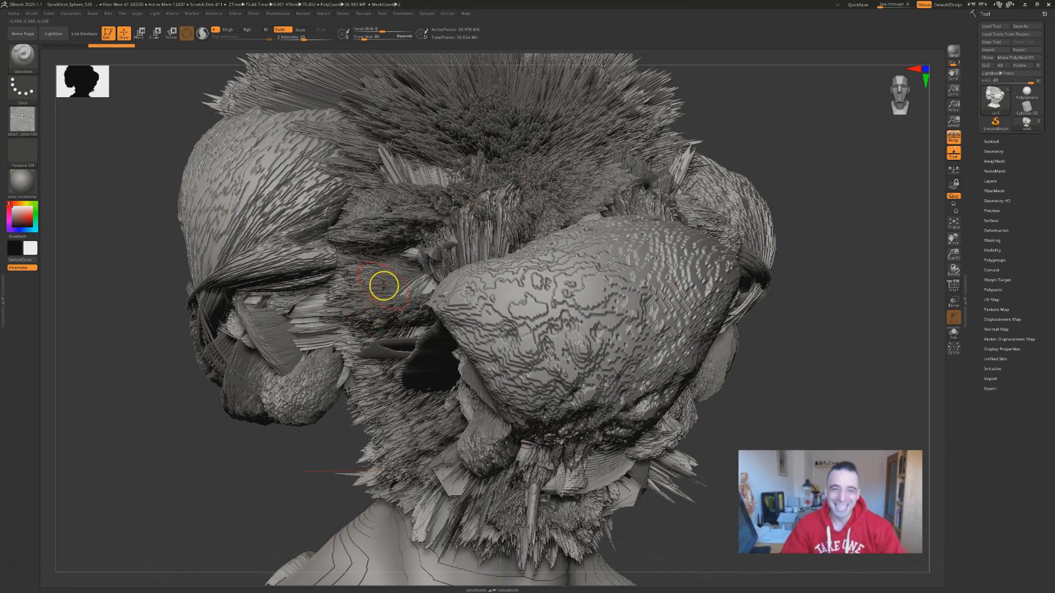
Reduce the imported displacement layer's intensity to 0.1 and further down to 0.01.
{"action": "left_click", "coordinate": [991, 181]}
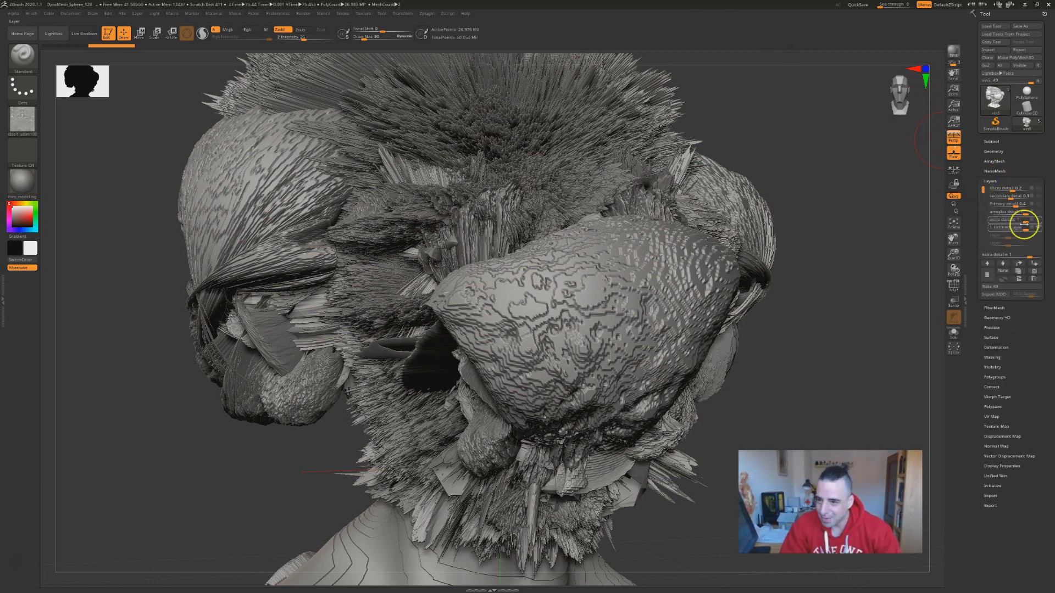
{"action": "mouse_move", "coordinate": [1013, 212]}
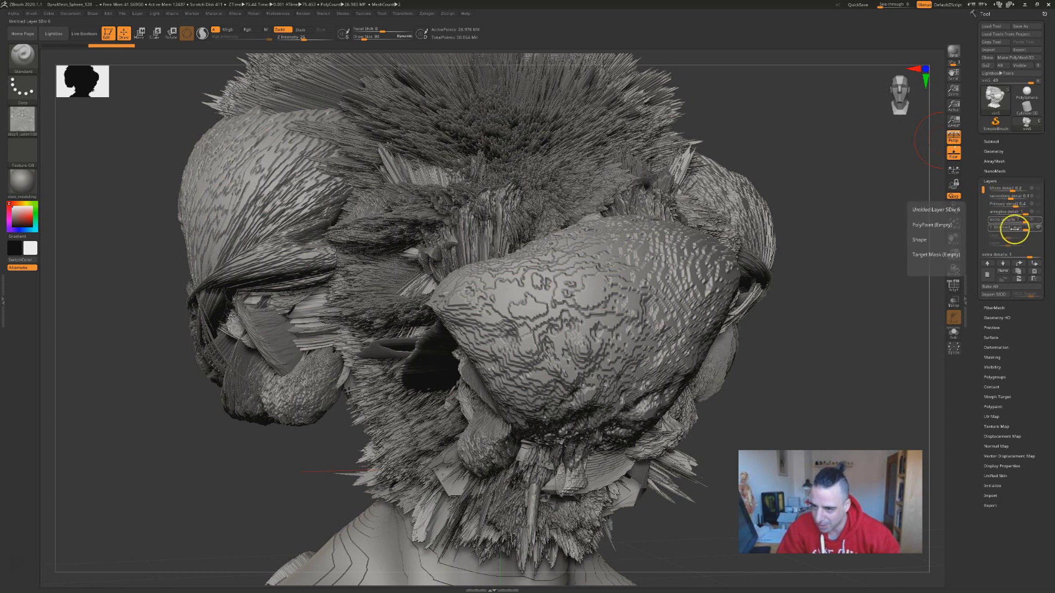
{"action": "left_click", "coordinate": [1014, 229]}
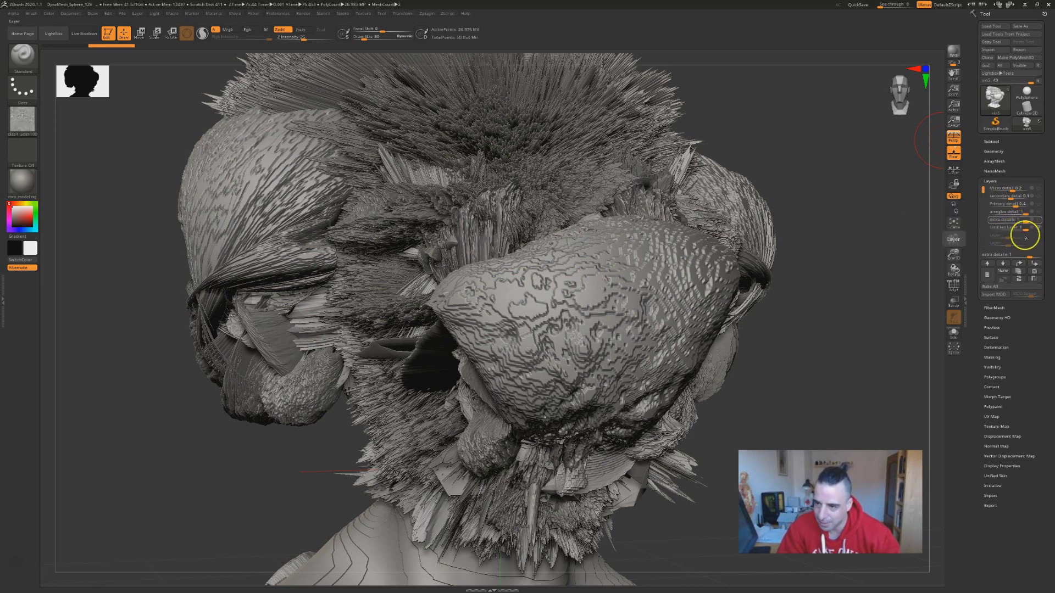
{"action": "mouse_move", "coordinate": [1022, 233]}
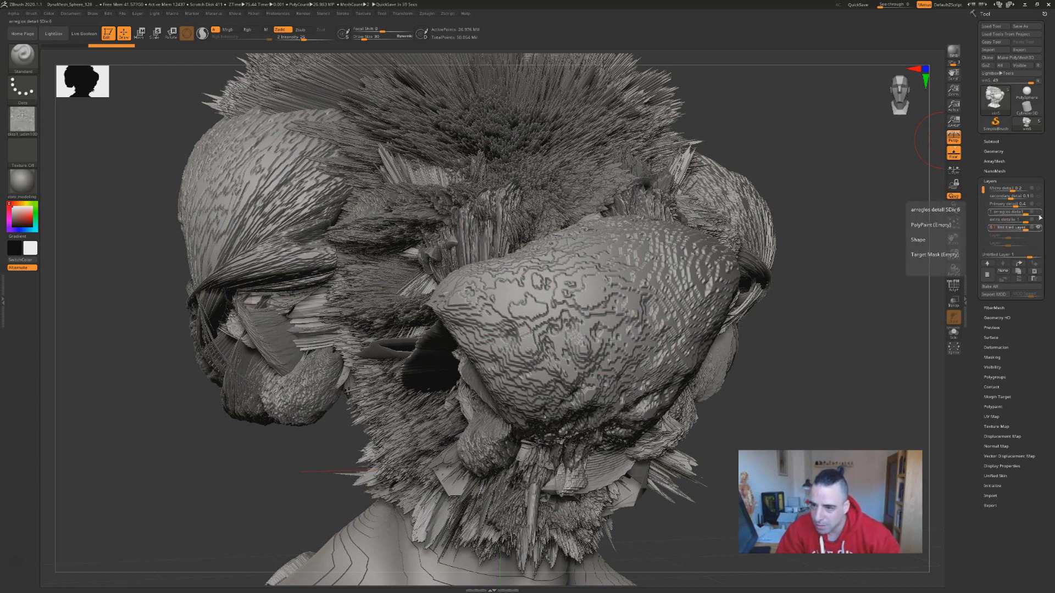
{"action": "key", "text": "Return"}
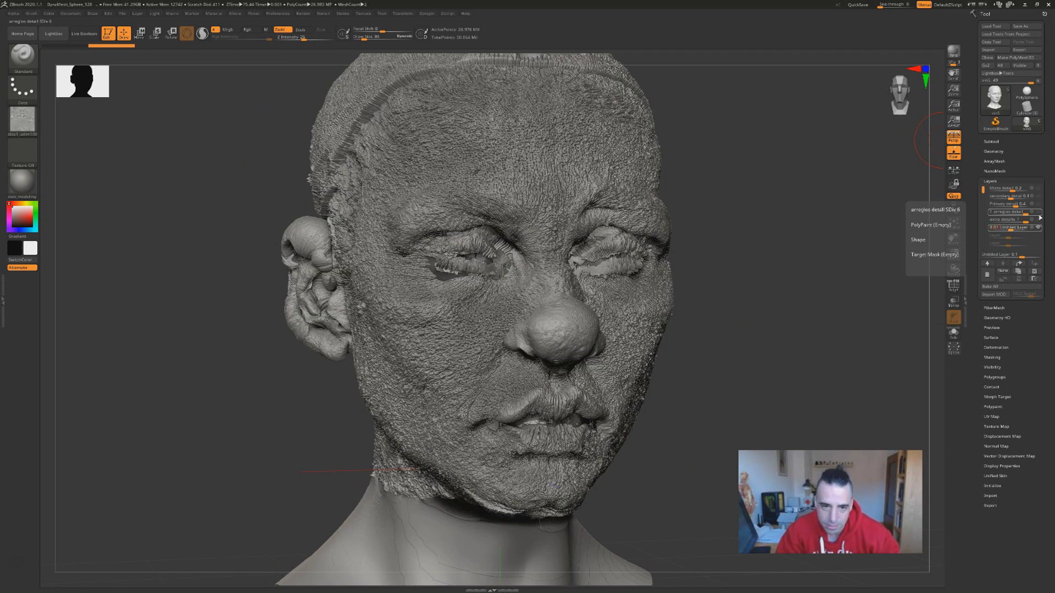
{"action": "key", "text": "Return"}
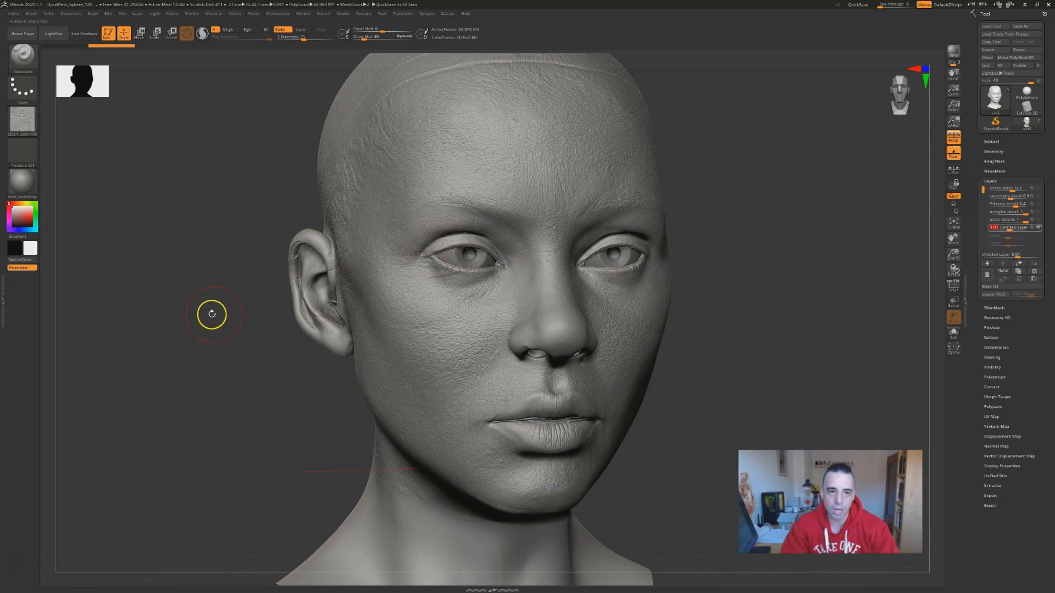
Inspect the skin detail up close, try a layer intensity of 0.001, and set the displacement layer to 0.005.
{"action": "left_click_drag", "start_coordinate": [212, 314], "coordinate": [223, 310]}
{"action": "left_click_drag", "start_coordinate": [725, 259], "coordinate": [734, 343], "text": "alt"}
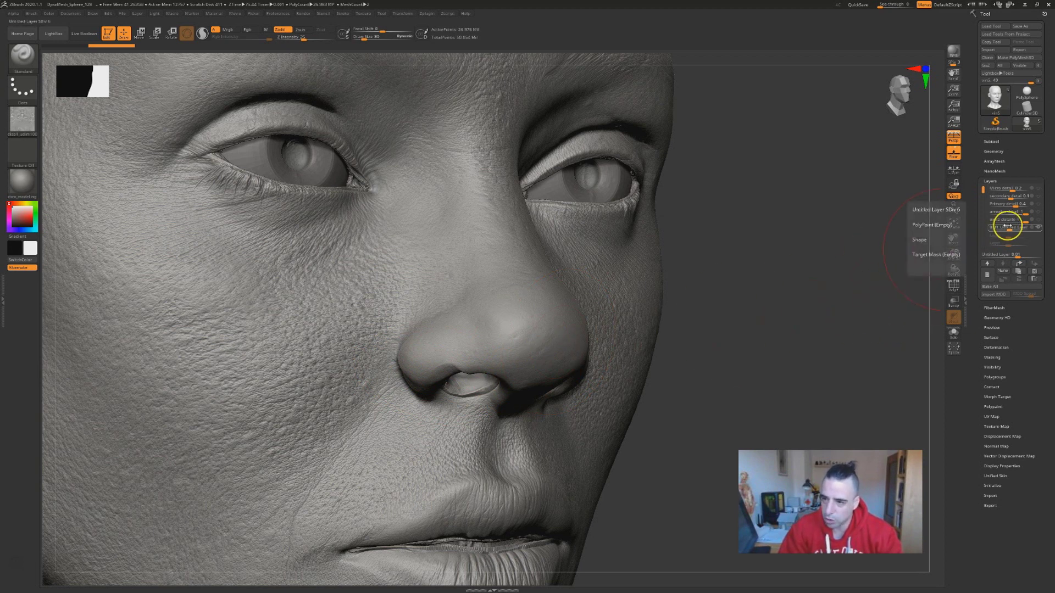
{"action": "left_click", "coordinate": [1006, 227]}
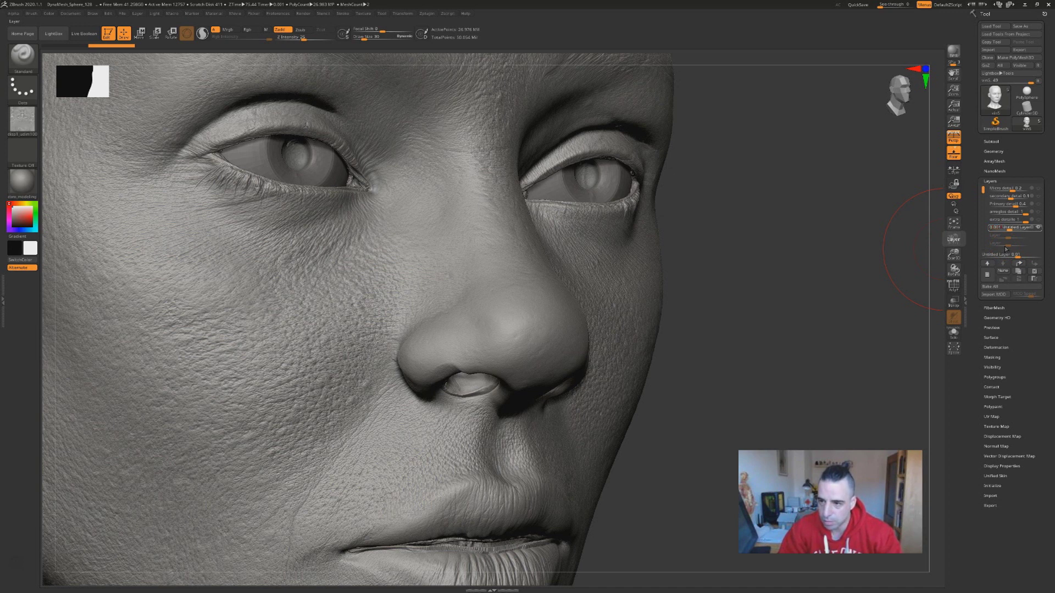
{"action": "key", "text": "Return"}
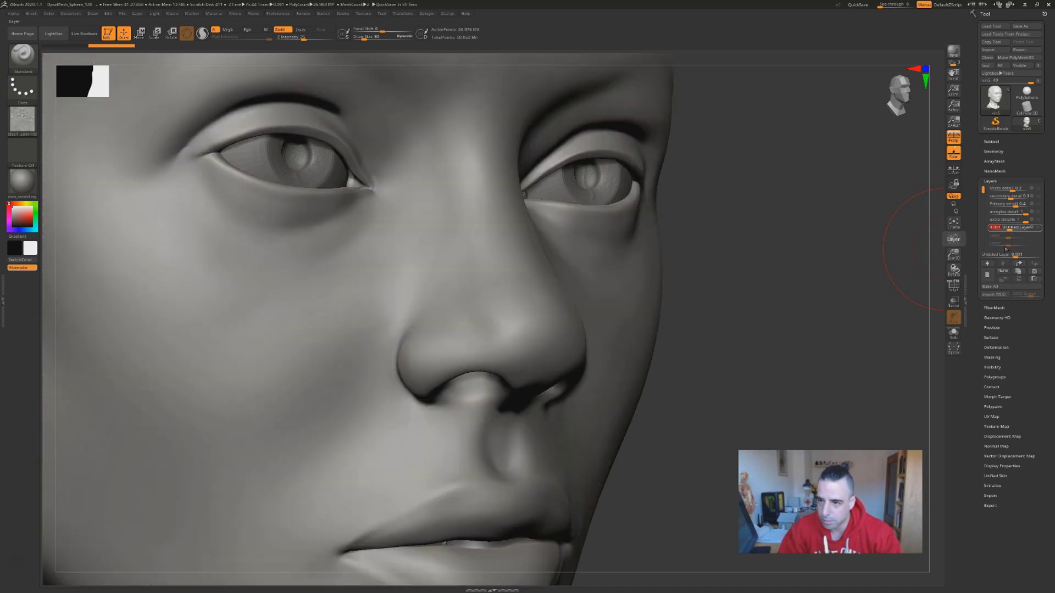
{"action": "left_click", "coordinate": [1008, 230]}
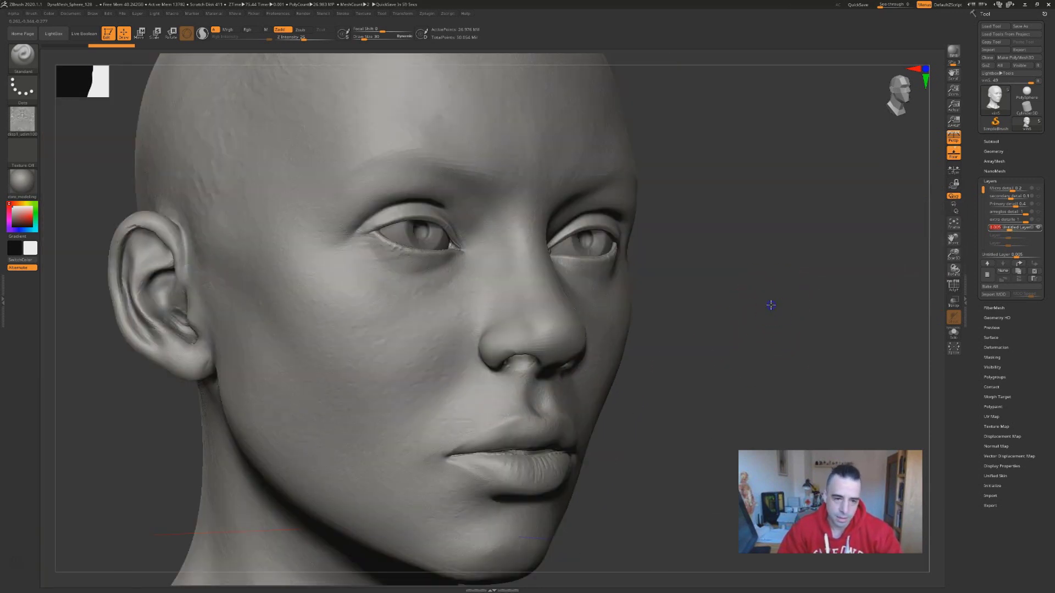
{"action": "left_click_drag", "start_coordinate": [771, 305], "coordinate": [405, 401]}
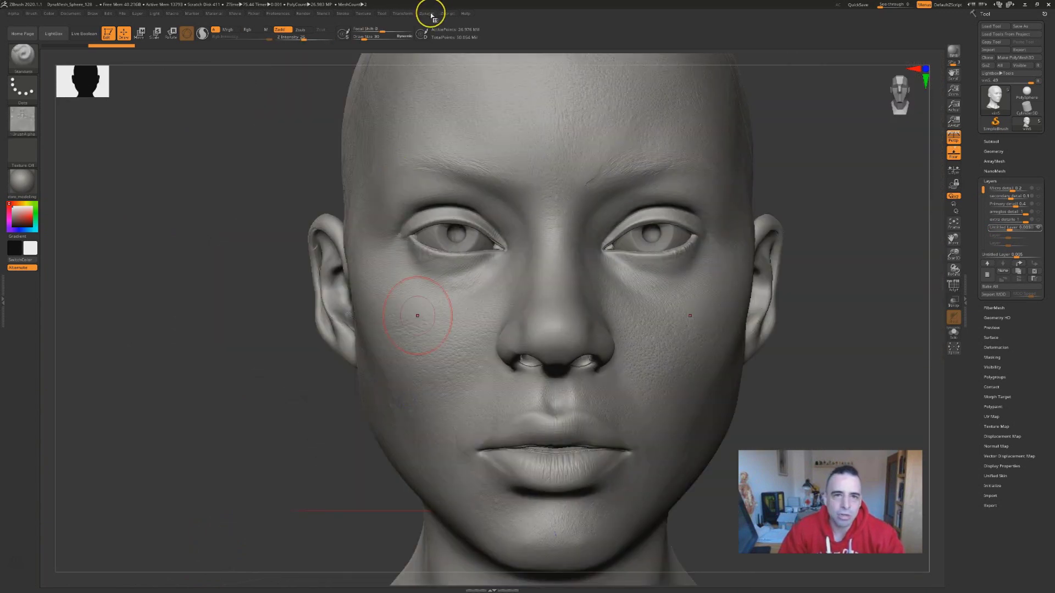
Review the UDIM Importer's displacement settings for merging layers and map intensity.
{"action": "left_click", "coordinate": [429, 13]}
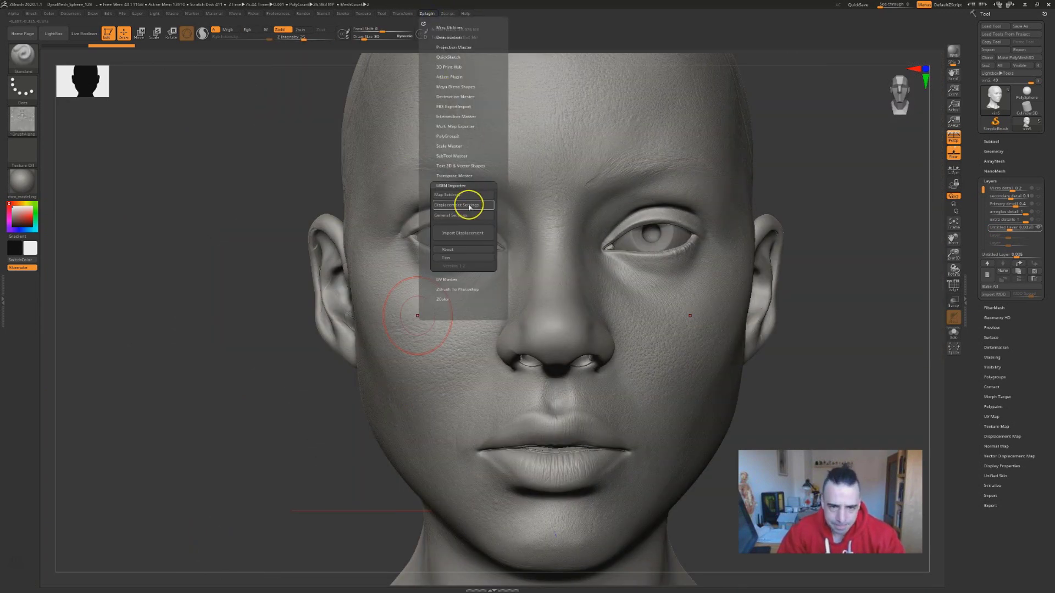
{"action": "left_click", "coordinate": [473, 206]}
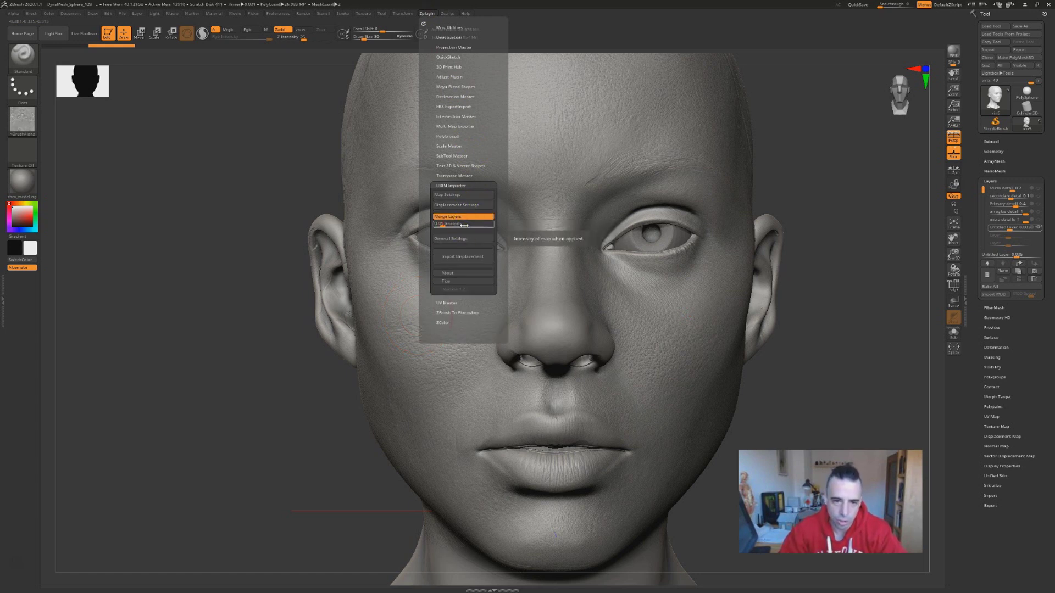
{"action": "left_click", "coordinate": [467, 254]}
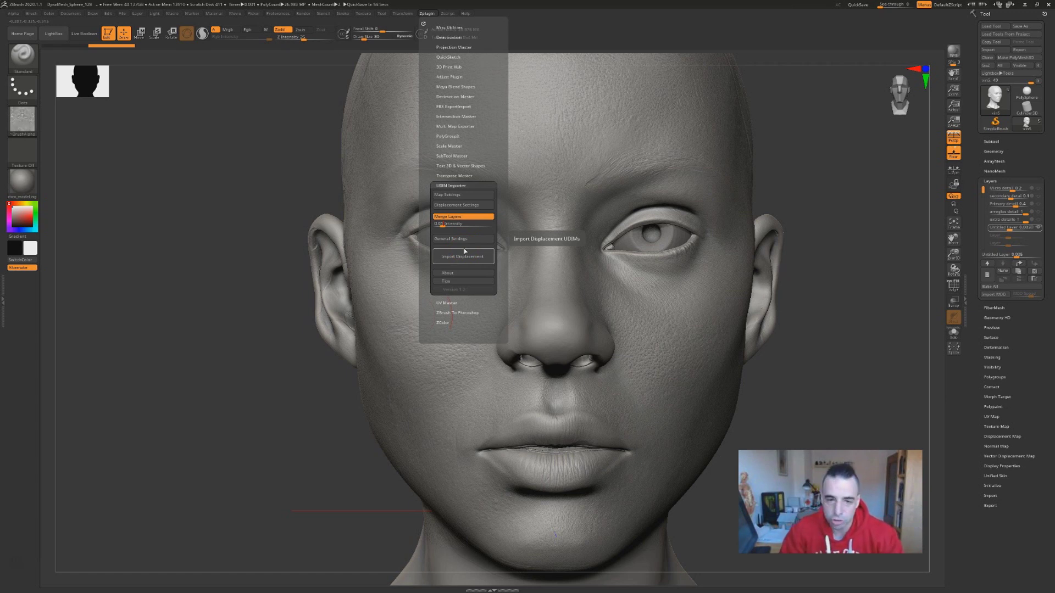
Examine the imported pores on the cheek and nose up close and compare them with the earlier detail layers in the list.
{"action": "mouse_move", "coordinate": [819, 344]}
{"action": "left_mouse_down"}
{"action": "mouse_move", "coordinate": [835, 352]}
{"action": "mouse_move", "coordinate": [830, 342]}
{"action": "left_mouse_up"}
{"action": "left_click_drag", "start_coordinate": [770, 254], "coordinate": [769, 357], "text": "alt"}
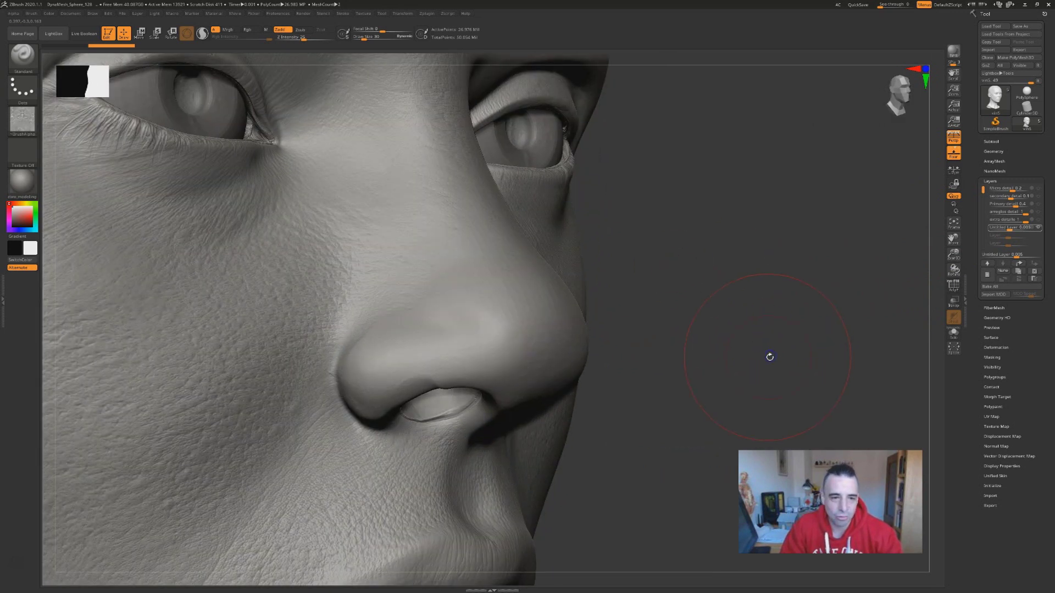
{"action": "left_click_drag", "start_coordinate": [723, 322], "coordinate": [822, 316], "text": "alt"}
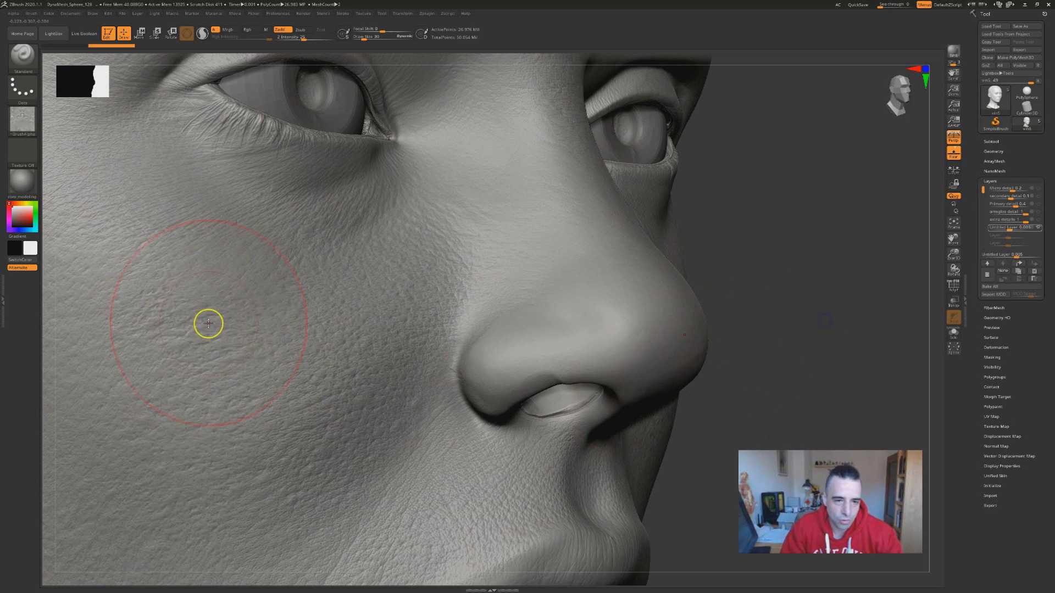
{"action": "key", "text": "s"}
{"action": "left_click_drag", "start_coordinate": [761, 322], "coordinate": [591, 335]}
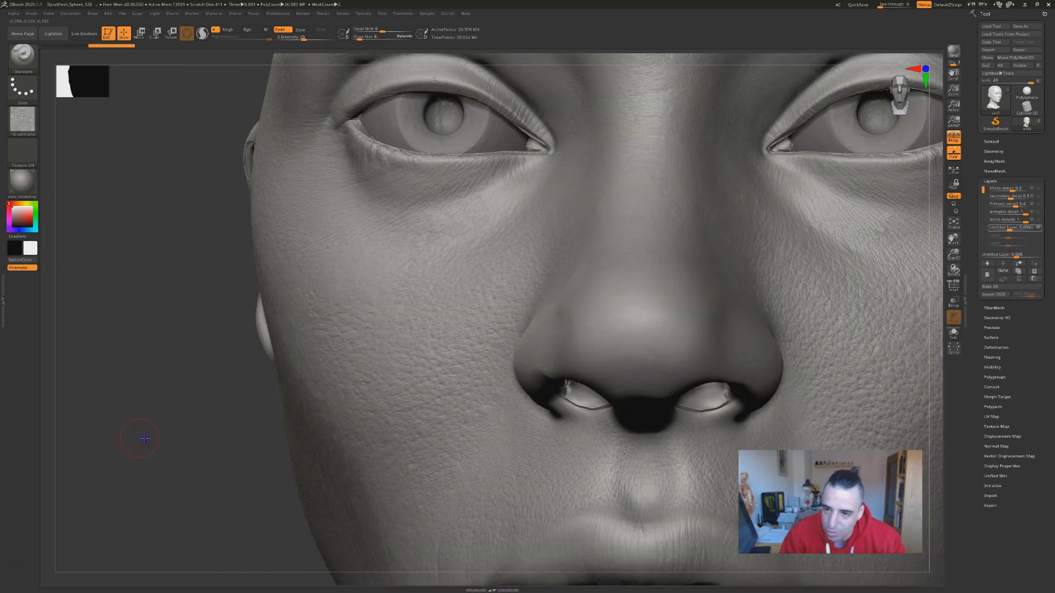
{"action": "left_click_drag", "start_coordinate": [143, 436], "coordinate": [589, 424]}
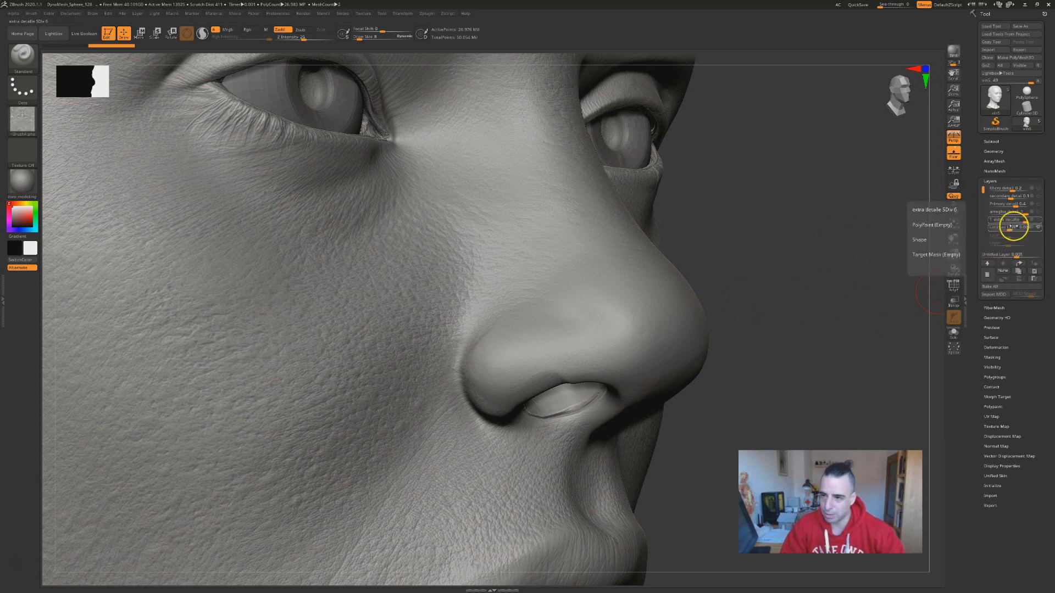
{"action": "left_click", "coordinate": [1010, 212]}
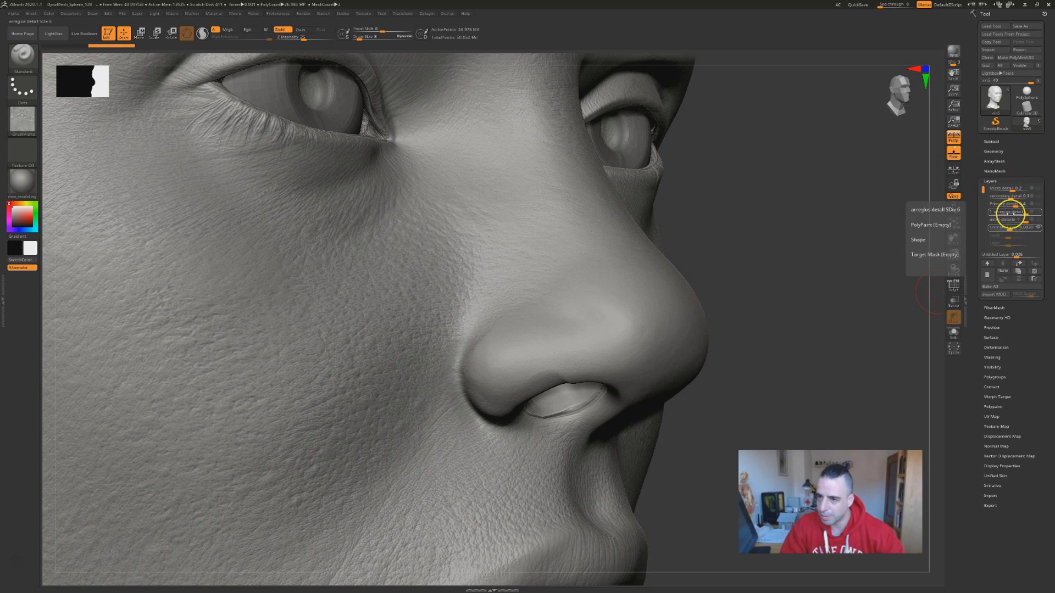
{"action": "left_click", "coordinate": [1023, 219]}
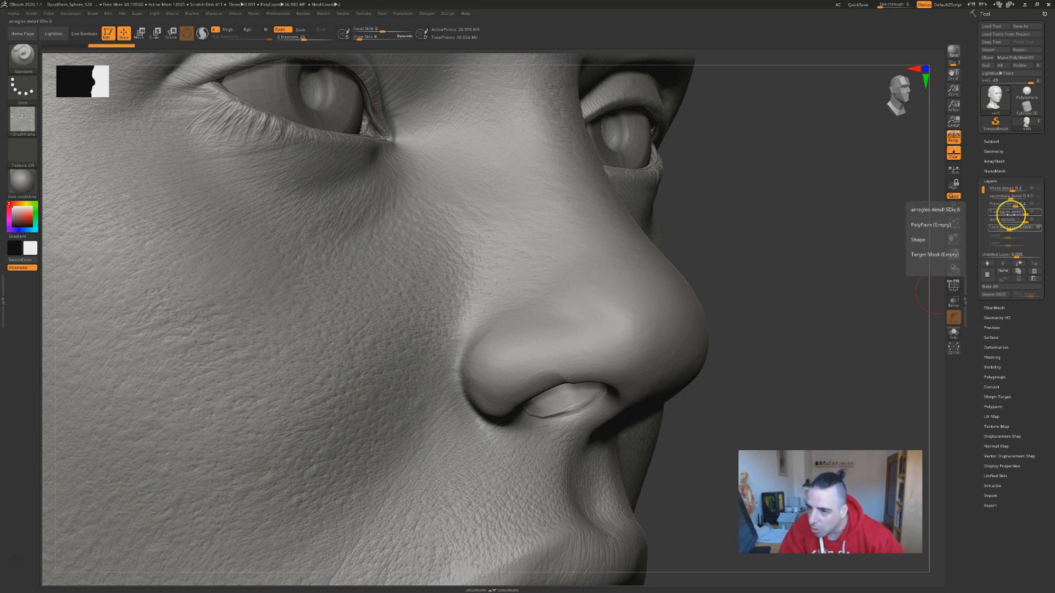
{"action": "left_click", "coordinate": [1008, 196]}
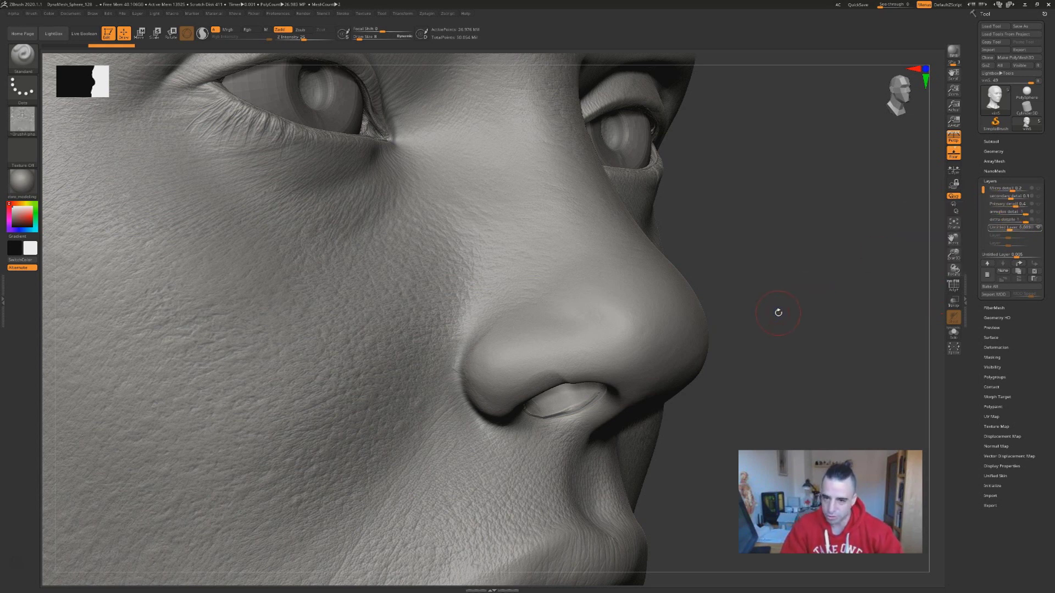
Frame the whole head and examine the skin detail around the lips, eyes, cheek and ear from several angles.
{"action": "key", "text": "f"}
{"action": "left_click_drag", "start_coordinate": [756, 322], "coordinate": [742, 326]}
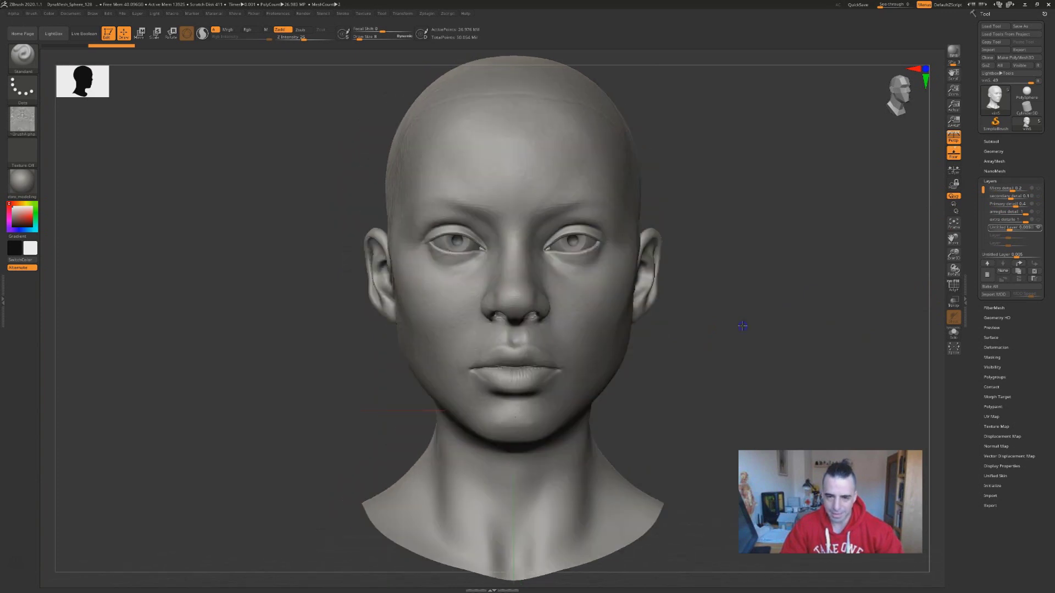
{"action": "right_click_drag", "start_coordinate": [756, 292], "coordinate": [834, 386], "text": "ctrl"}
{"action": "mouse_move", "coordinate": [834, 386]}
{"action": "left_mouse_down"}
{"action": "mouse_move", "coordinate": [843, 382]}
{"action": "mouse_move", "coordinate": [831, 365]}
{"action": "left_mouse_up"}
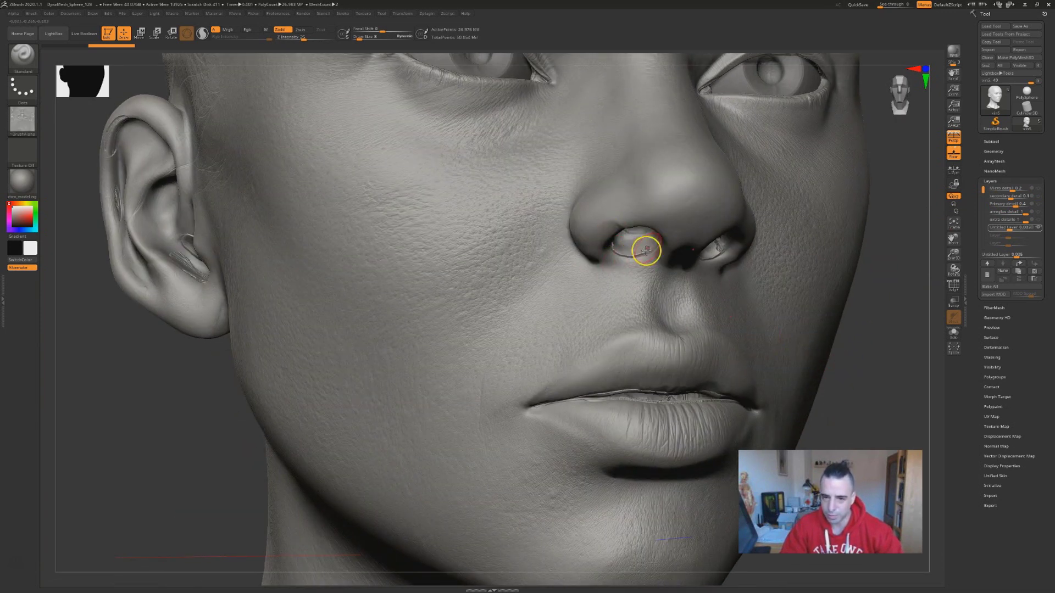
{"action": "mouse_move", "coordinate": [224, 419]}
{"action": "left_mouse_down"}
{"action": "mouse_move", "coordinate": [191, 437]}
{"action": "mouse_move", "coordinate": [189, 254]}
{"action": "left_mouse_up"}
{"action": "mouse_move", "coordinate": [930, 302]}
{"action": "left_mouse_down"}
{"action": "mouse_move", "coordinate": [879, 382]}
{"action": "mouse_move", "coordinate": [886, 345]}
{"action": "mouse_move", "coordinate": [758, 335]}
{"action": "left_mouse_up"}
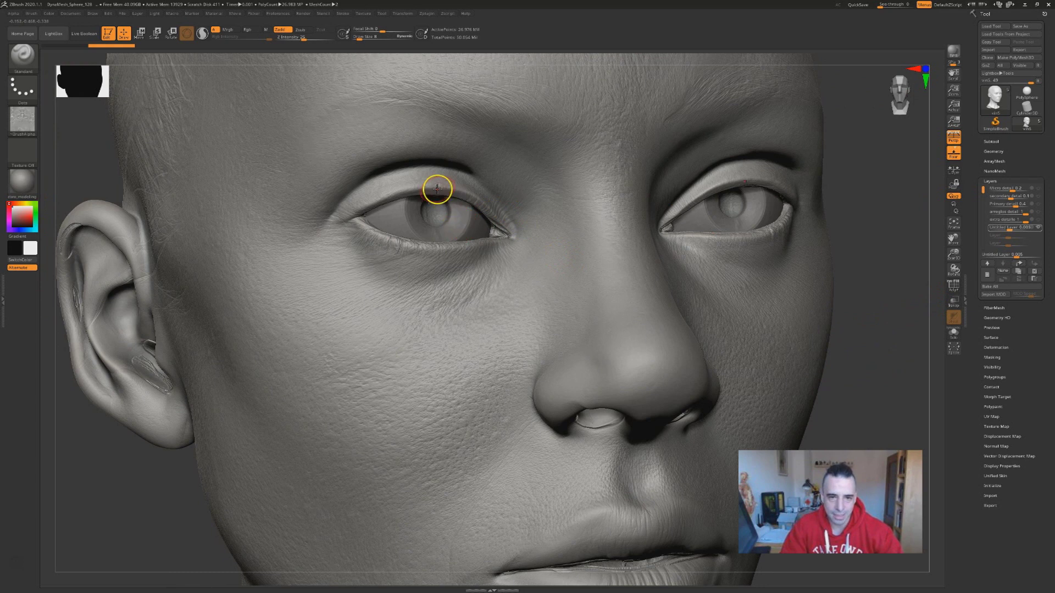
{"action": "mouse_move", "coordinate": [846, 282]}
{"action": "left_mouse_down"}
{"action": "mouse_move", "coordinate": [859, 289]}
{"action": "mouse_move", "coordinate": [791, 301]}
{"action": "left_mouse_up"}
{"action": "left_click_drag", "start_coordinate": [105, 468], "coordinate": [117, 470]}
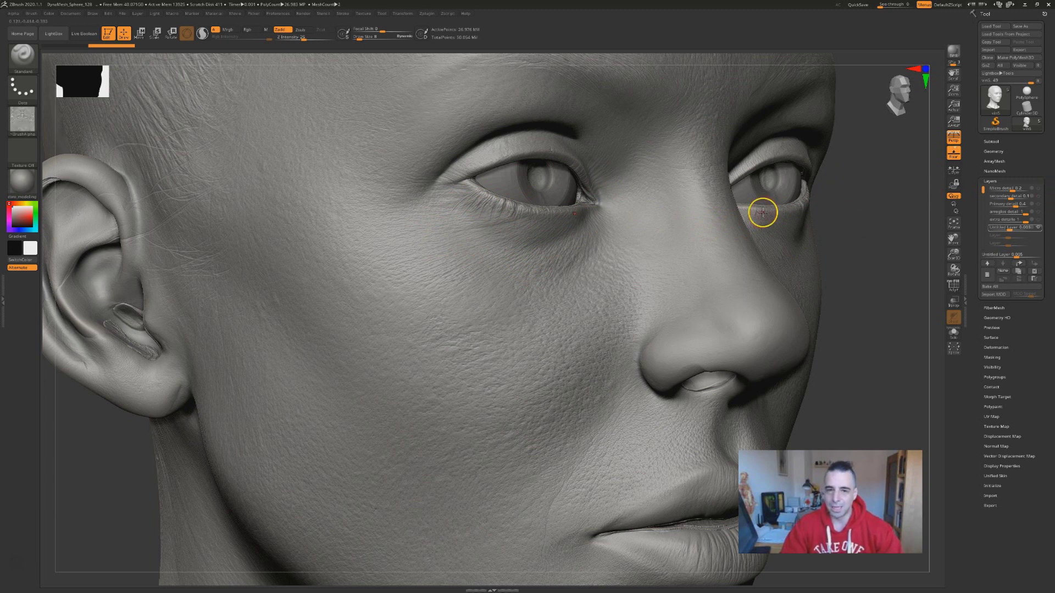
{"action": "left_click_drag", "start_coordinate": [801, 320], "coordinate": [808, 324]}
{"action": "left_click_drag", "start_coordinate": [858, 377], "coordinate": [680, 438]}
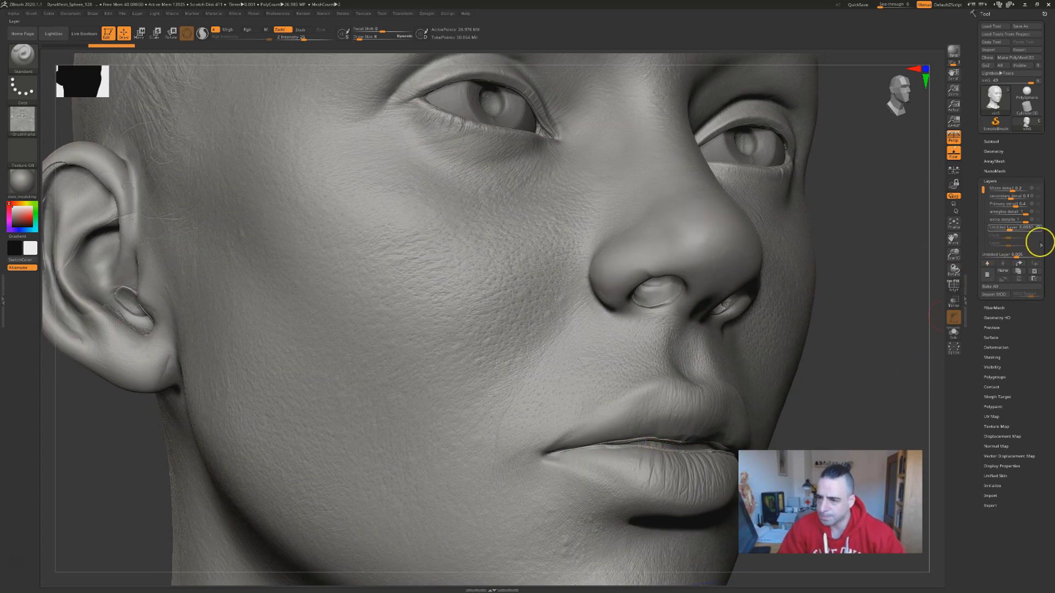
Delete the head's stored morph target.
{"action": "left_click", "coordinate": [1028, 243]}
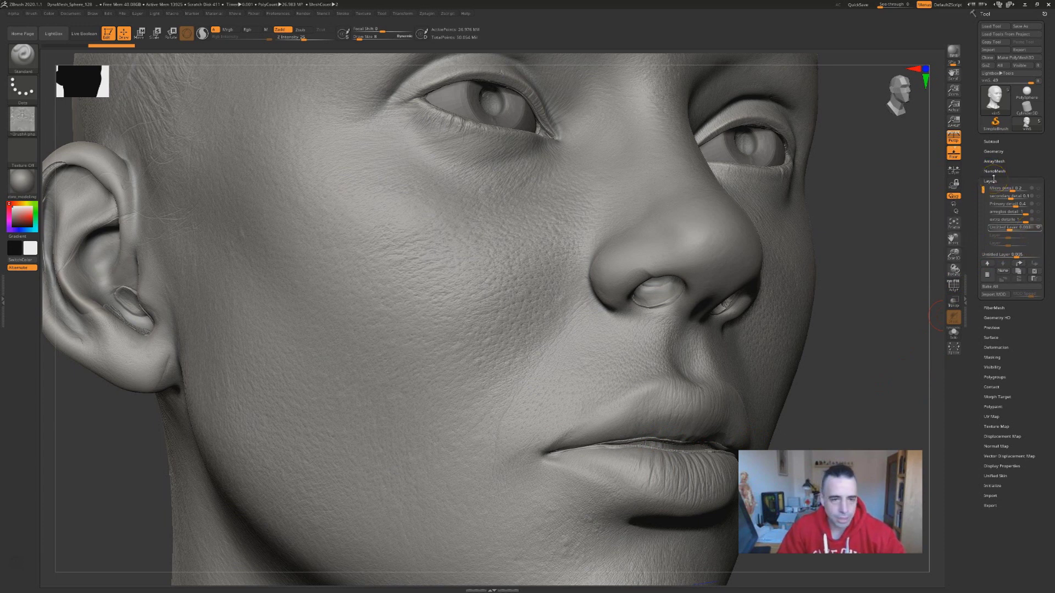
{"action": "left_click", "coordinate": [992, 180]}
{"action": "left_click", "coordinate": [1032, 275]}
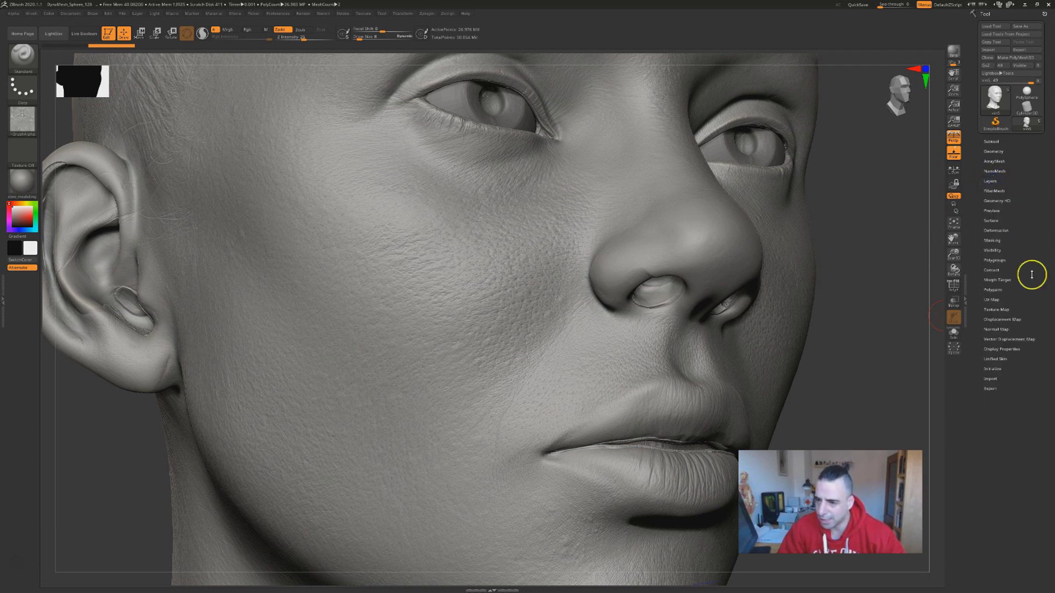
{"action": "left_click", "coordinate": [1008, 279]}
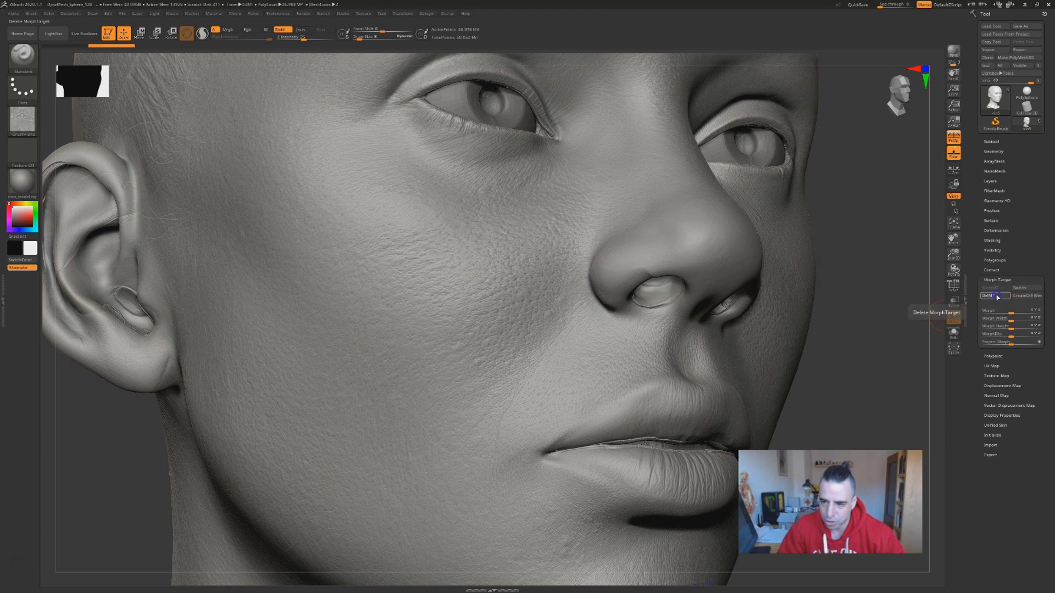
{"action": "left_click", "coordinate": [995, 296]}
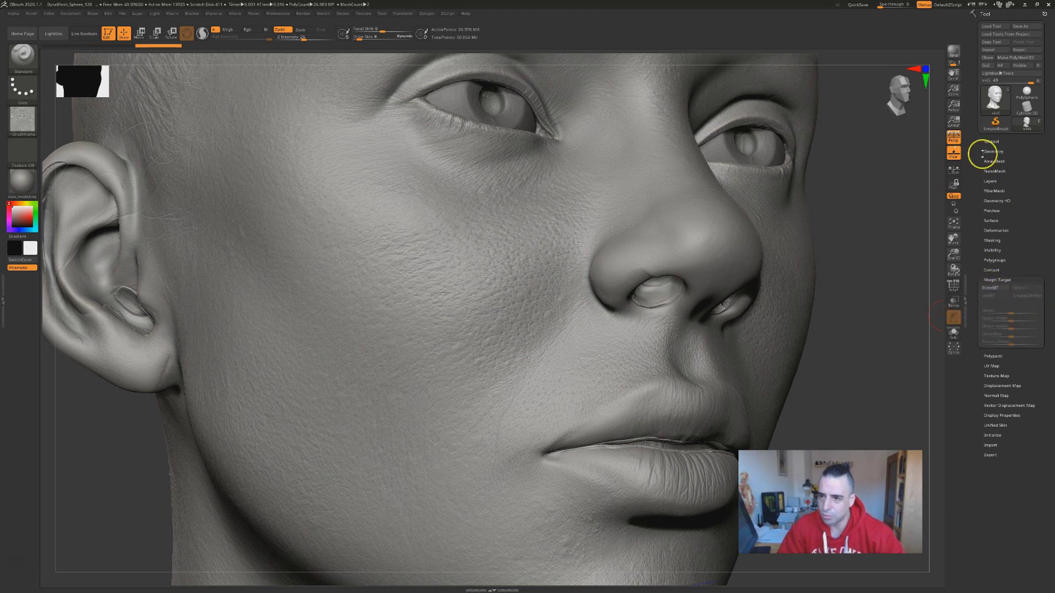
Hide the imported displacement layer and store a new morph target of the smooth head.
{"action": "left_click", "coordinate": [991, 180]}
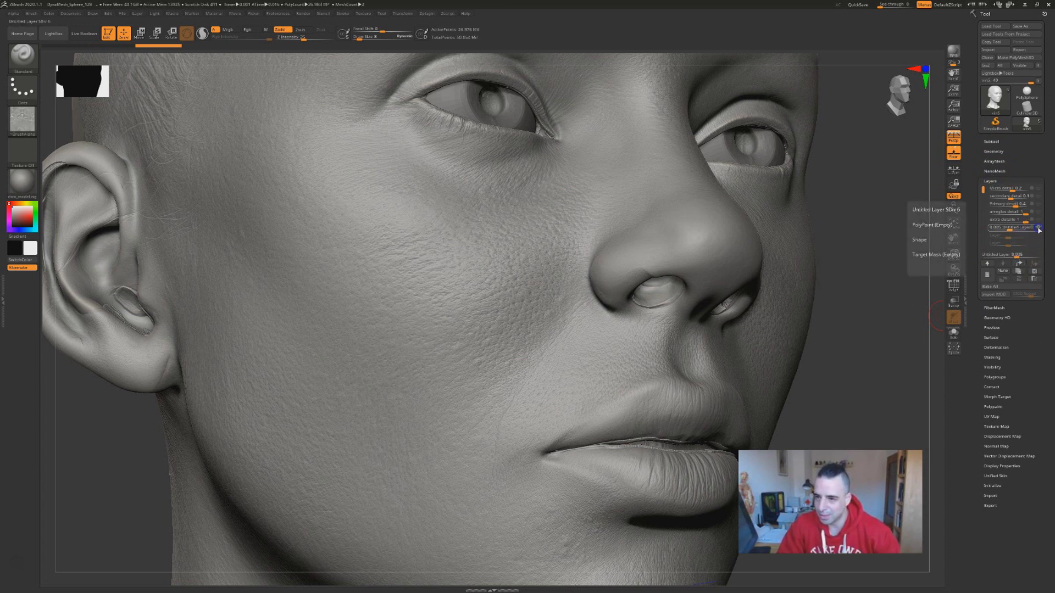
{"action": "left_click", "coordinate": [1038, 263]}
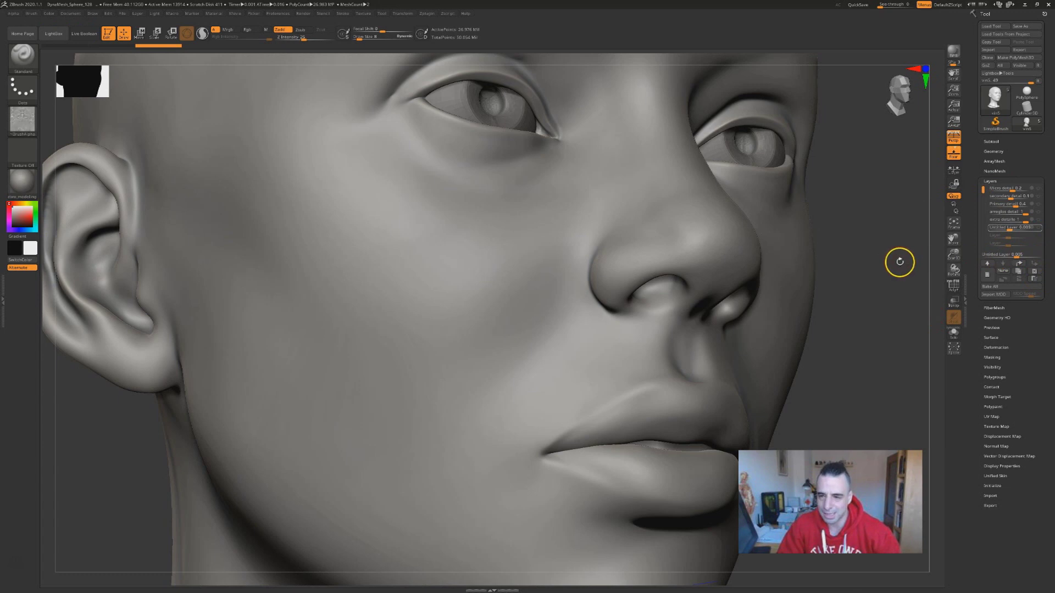
{"action": "left_click", "coordinate": [998, 182]}
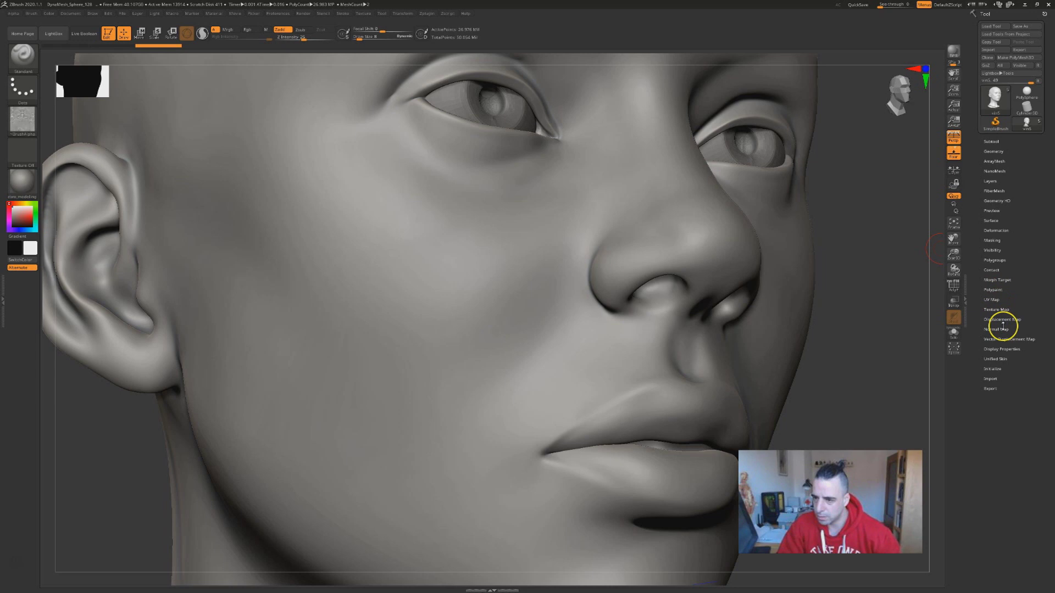
{"action": "left_click", "coordinate": [997, 279]}
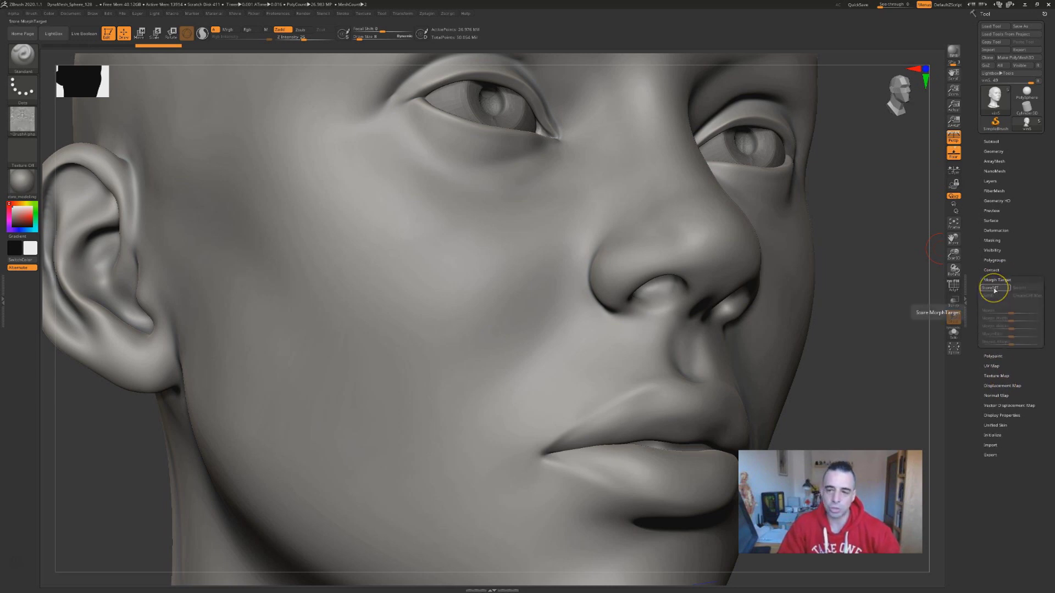
{"action": "left_click", "coordinate": [995, 289]}
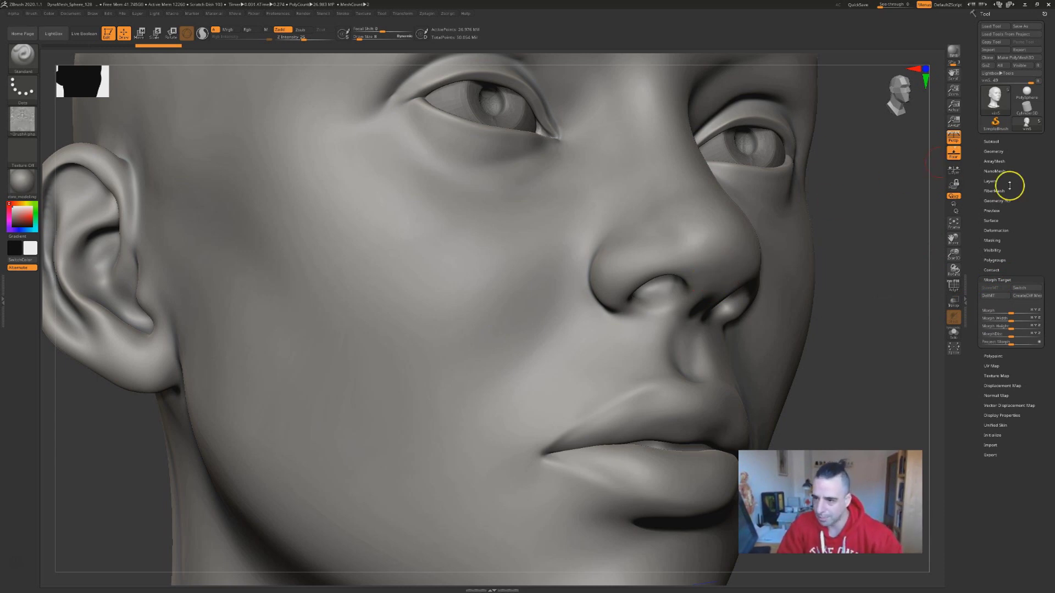
Turn the imported displacement layer's visibility back on.
{"action": "left_click", "coordinate": [1007, 280]}
{"action": "left_click", "coordinate": [996, 232]}
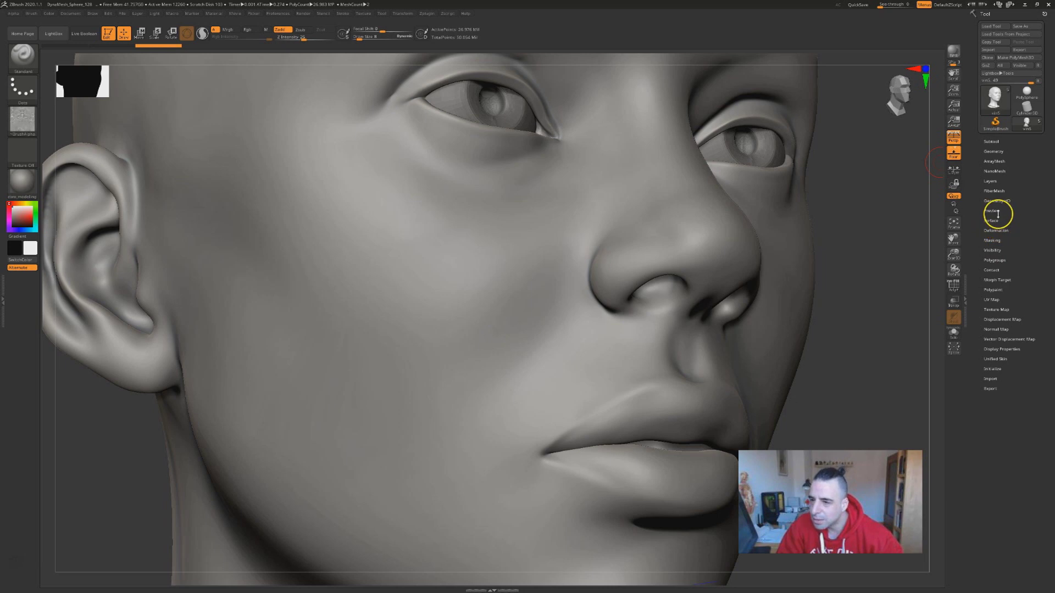
{"action": "left_click", "coordinate": [991, 181]}
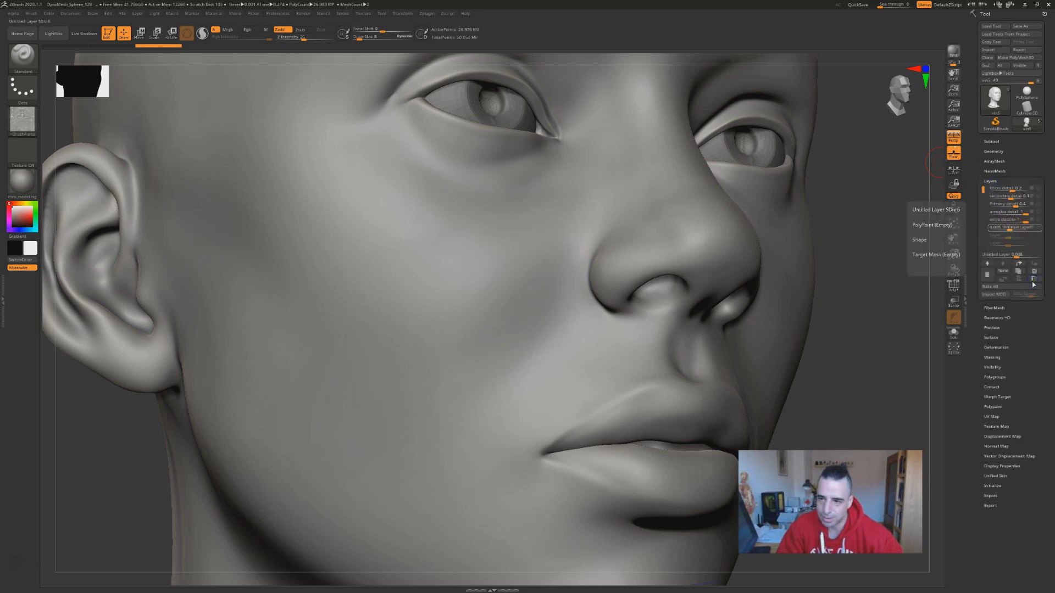
{"action": "left_click", "coordinate": [1038, 227]}
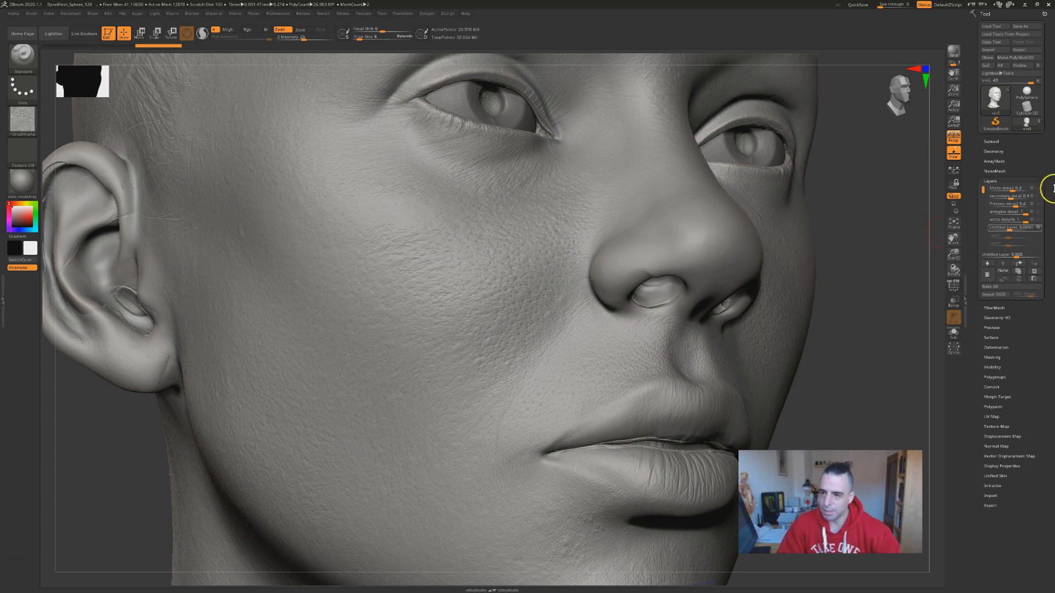
Add a new sculpting layer above the displacement layer and name it "correccion detalle 1".
{"action": "left_click", "coordinate": [987, 276]}
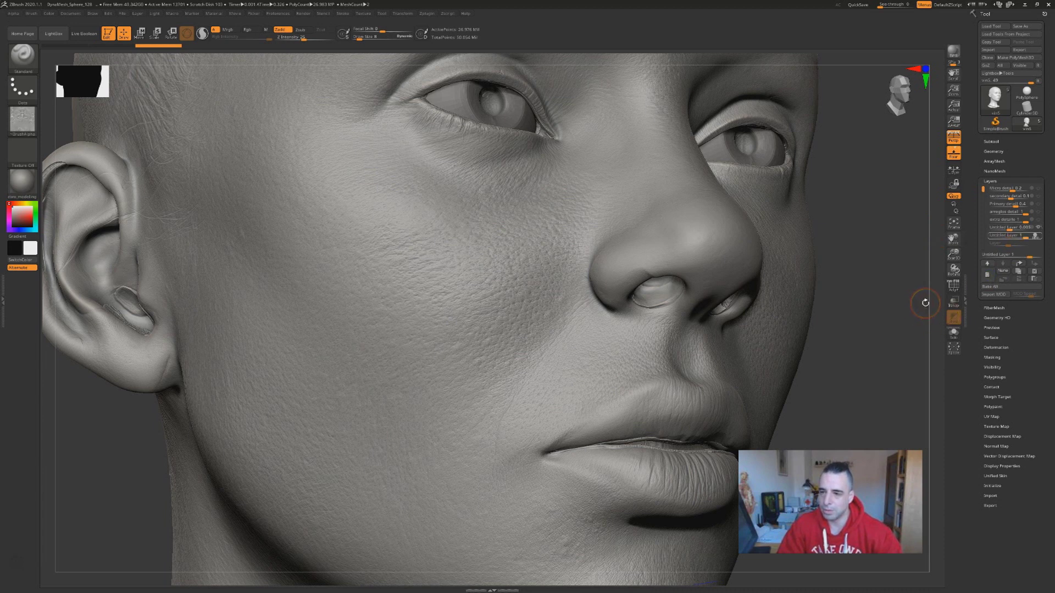
{"action": "left_click", "coordinate": [1003, 271]}
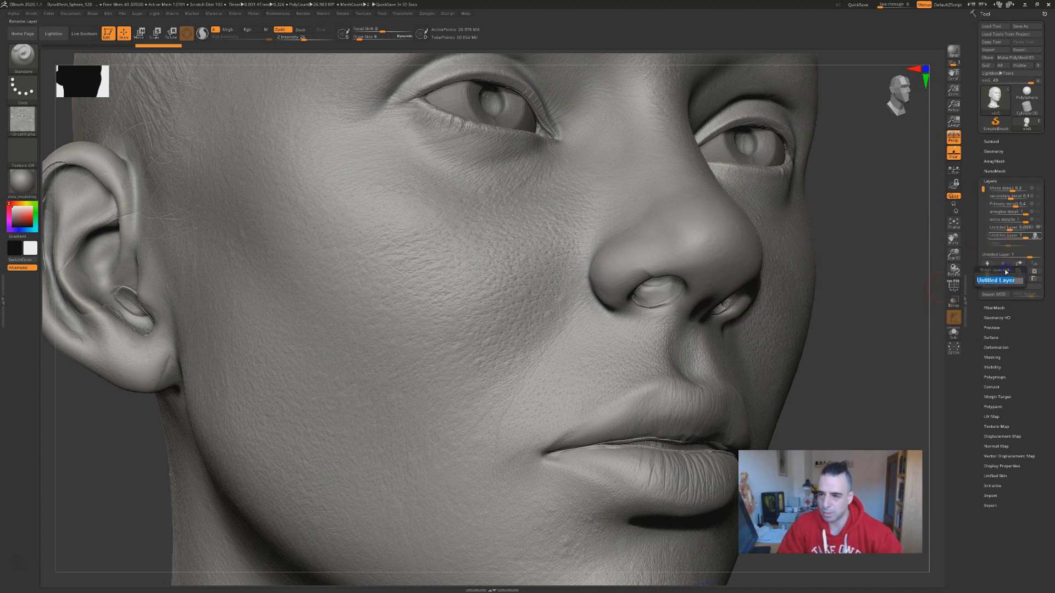
{"action": "type", "text": "correc"}
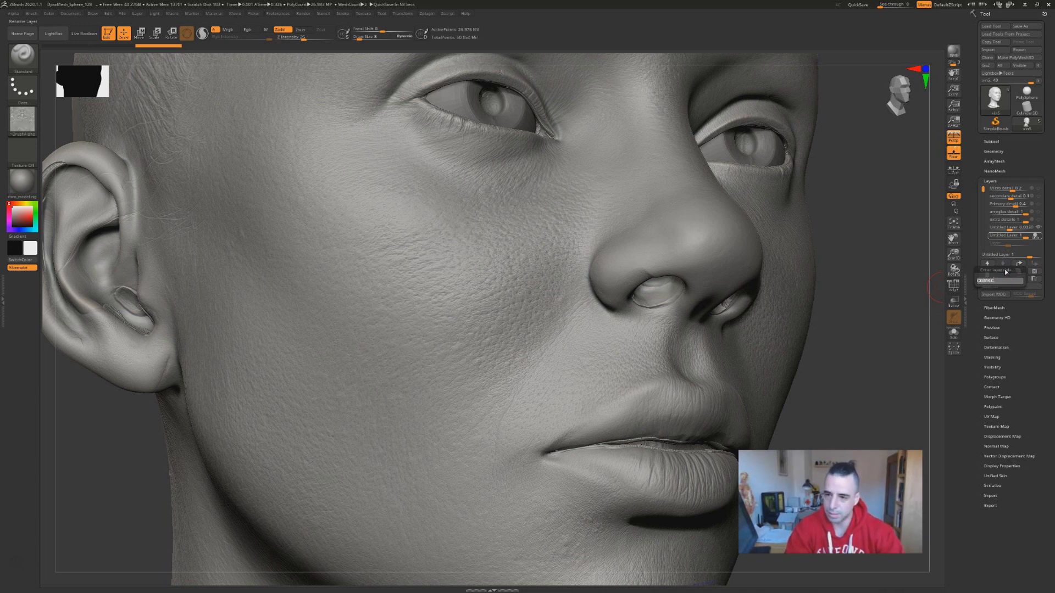
{"action": "type", "text": "c"}
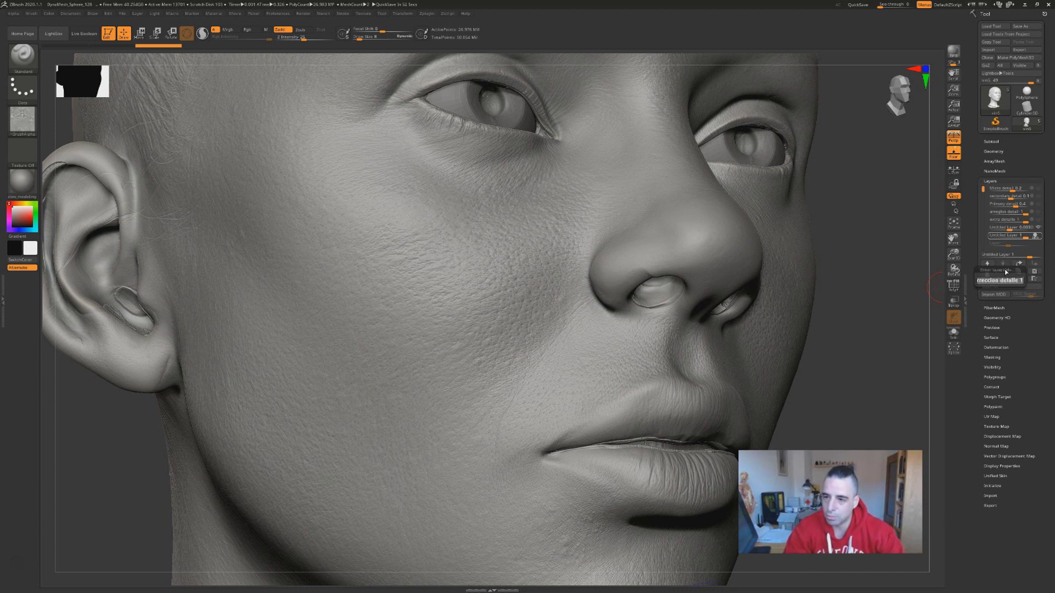
{"action": "type", "text": "ion detalle 1"}
{"action": "key", "text": "Return"}
Activate the "correccion detalle 1" layer for recording and choose the Morph brush.
{"action": "left_click", "coordinate": [1014, 242]}
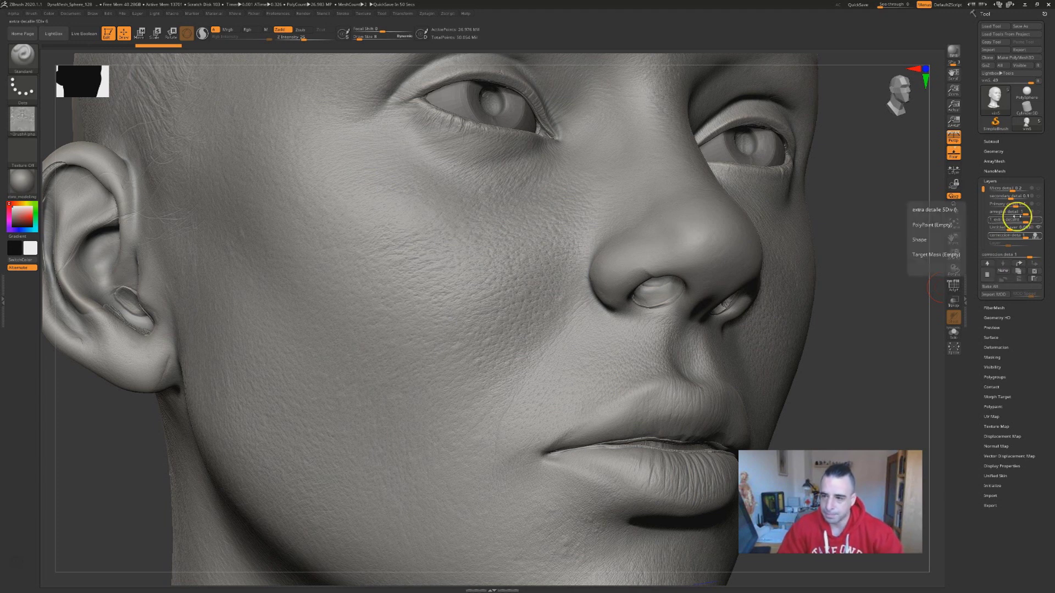
{"action": "left_click", "coordinate": [1014, 228]}
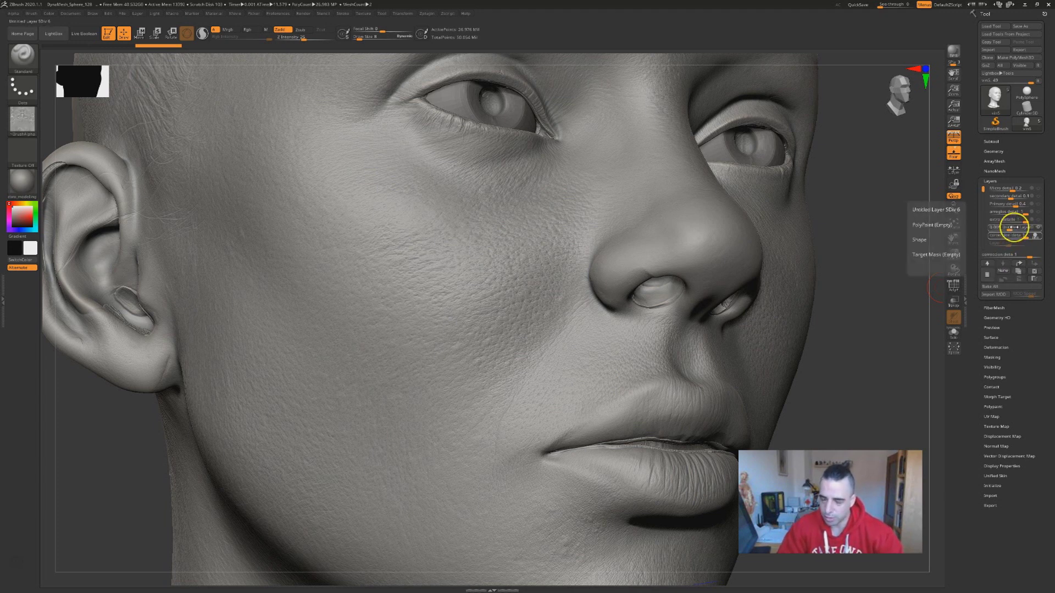
{"action": "left_click", "coordinate": [1033, 237]}
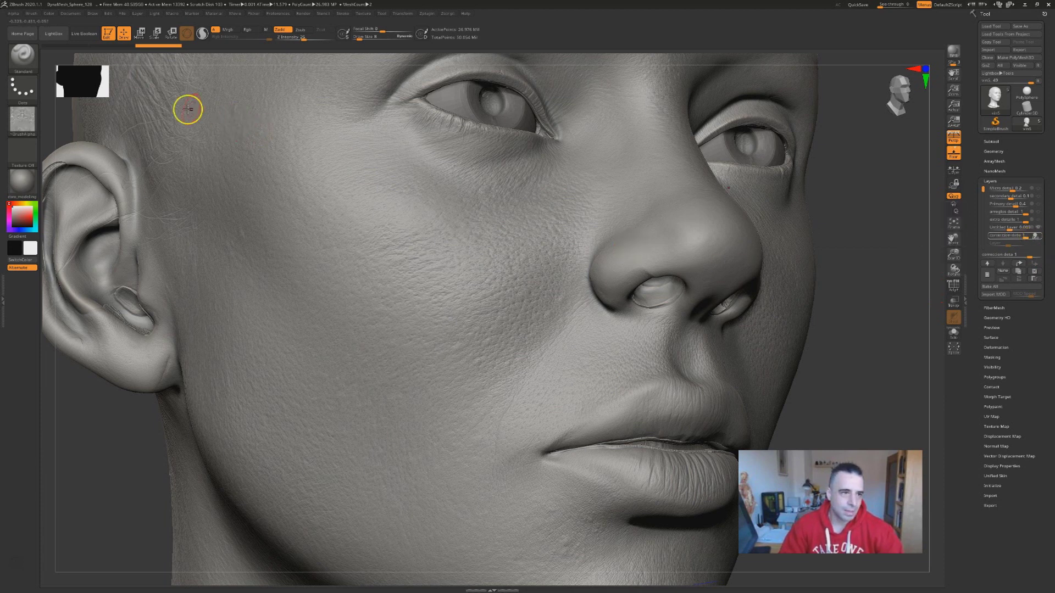
{"action": "left_click", "coordinate": [23, 53]}
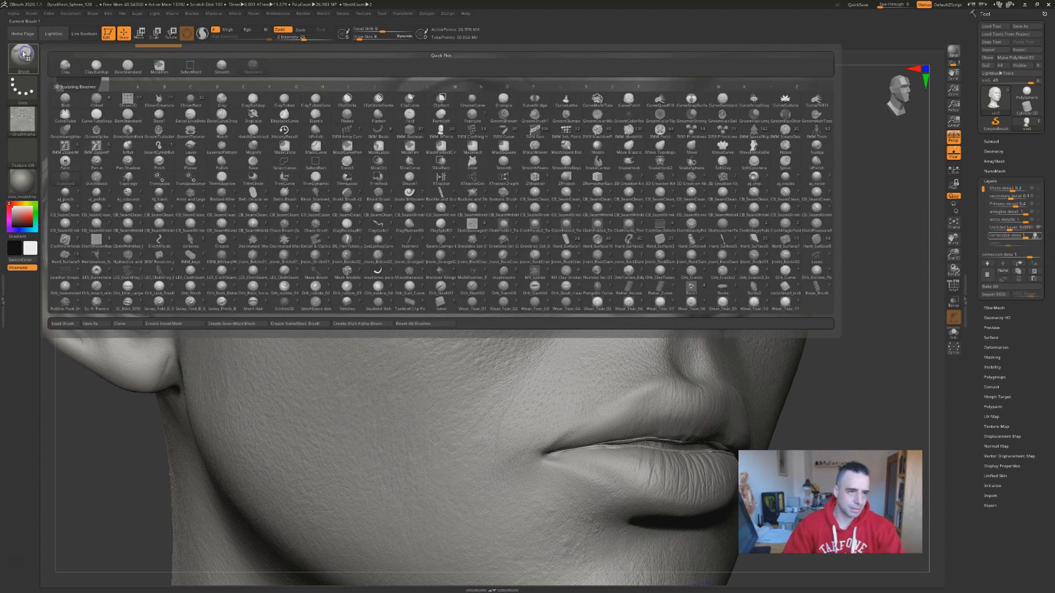
{"action": "key", "text": "m"}
{"action": "key", "text": "o"}
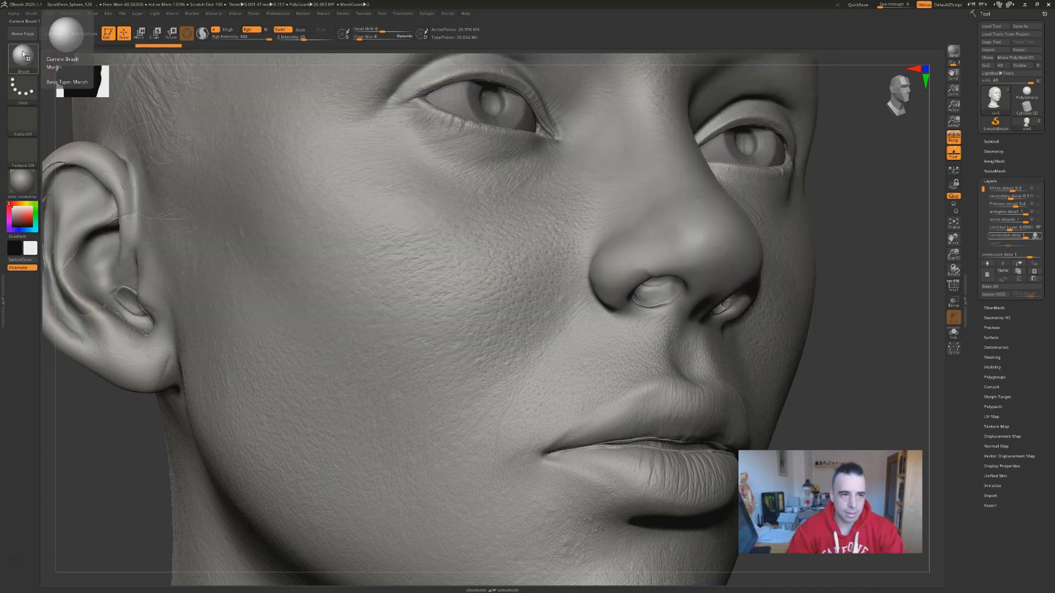
{"action": "left_click", "coordinate": [24, 54]}
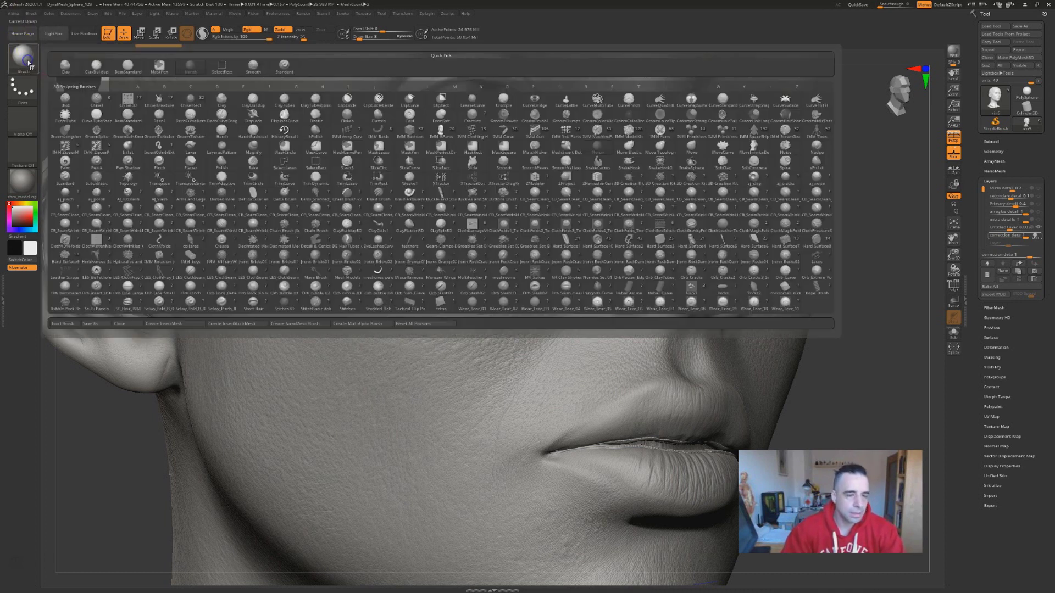
{"action": "key", "text": "m"}
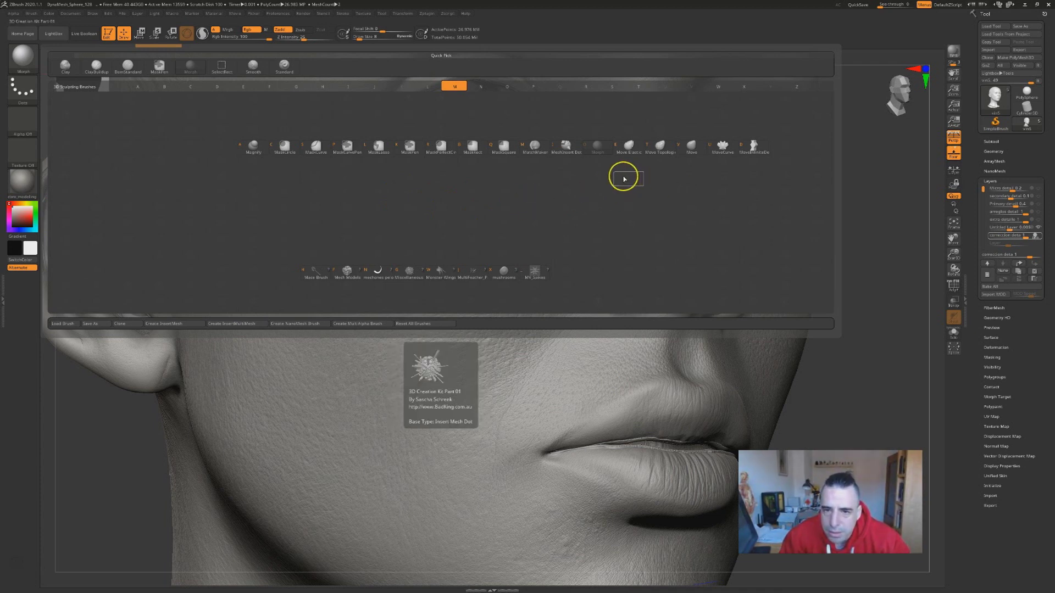
{"action": "left_click", "coordinate": [598, 146]}
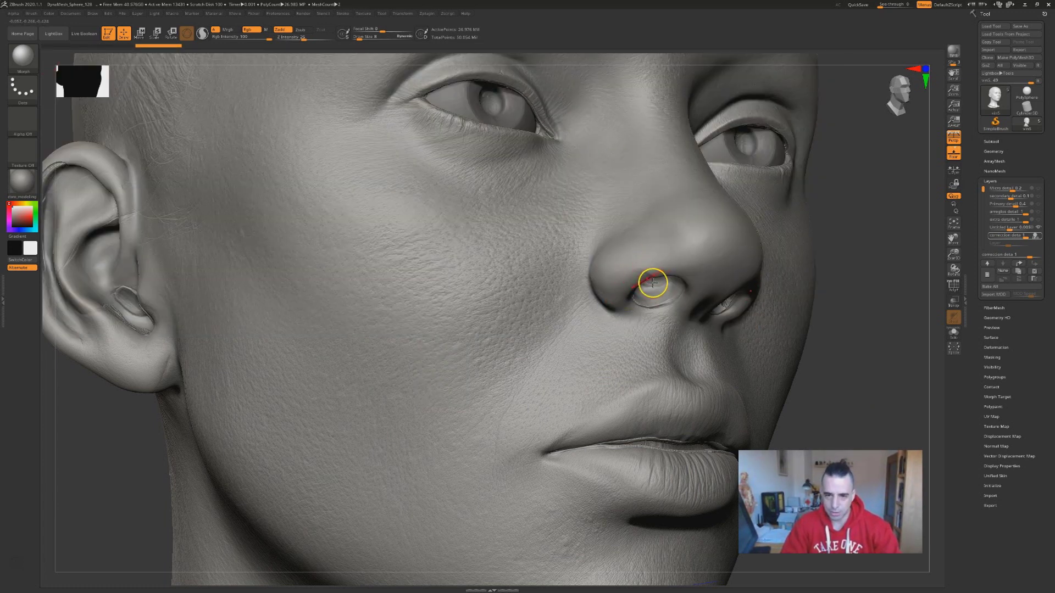
Brush away the unwanted displacement detail inside both nostrils with the Morph brush.
{"action": "left_click_drag", "start_coordinate": [889, 335], "coordinate": [857, 324]}
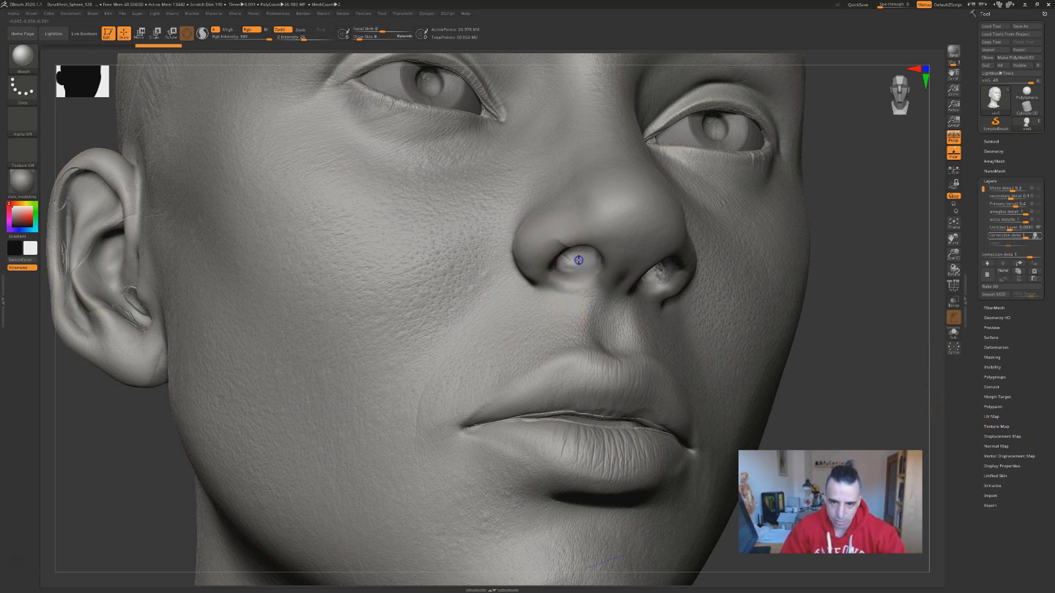
{"action": "left_click", "coordinate": [582, 268]}
{"action": "mouse_move", "coordinate": [834, 354]}
{"action": "left_mouse_down"}
{"action": "mouse_move", "coordinate": [832, 330]}
{"action": "mouse_move", "coordinate": [782, 320]}
{"action": "left_mouse_up"}
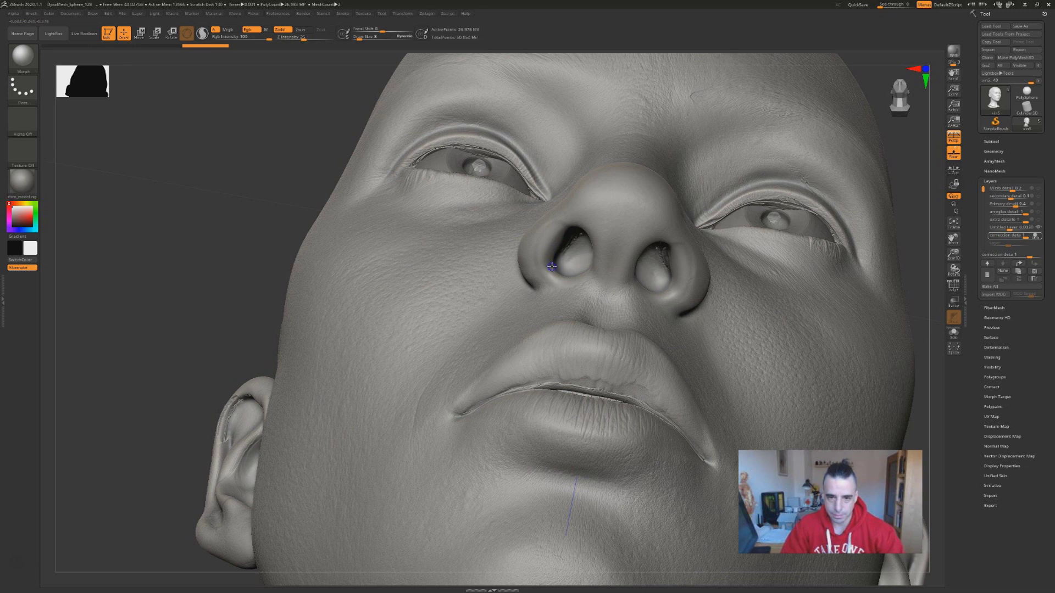
{"action": "left_click_drag", "start_coordinate": [554, 264], "coordinate": [560, 270]}
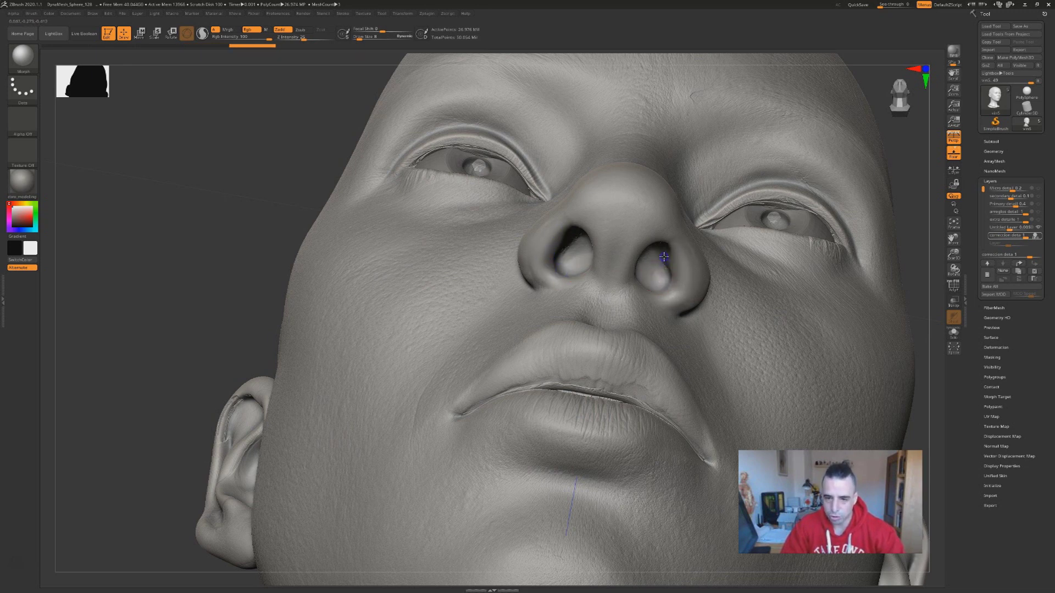
{"action": "left_click_drag", "start_coordinate": [669, 272], "coordinate": [670, 275]}
{"action": "left_click_drag", "start_coordinate": [203, 259], "coordinate": [189, 297]}
{"action": "left_click_drag", "start_coordinate": [608, 287], "coordinate": [612, 295], "text": "shift"}
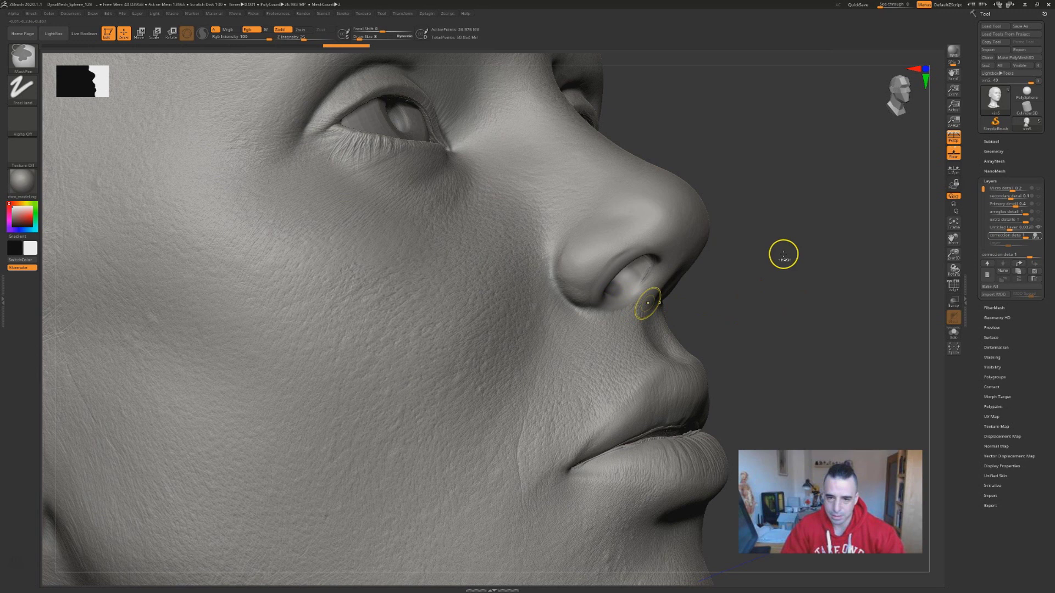
Brush back the displacement along the line between the lips, out to the mouth corner, with the Morph brush.
{"action": "left_click_drag", "start_coordinate": [794, 291], "coordinate": [770, 306]}
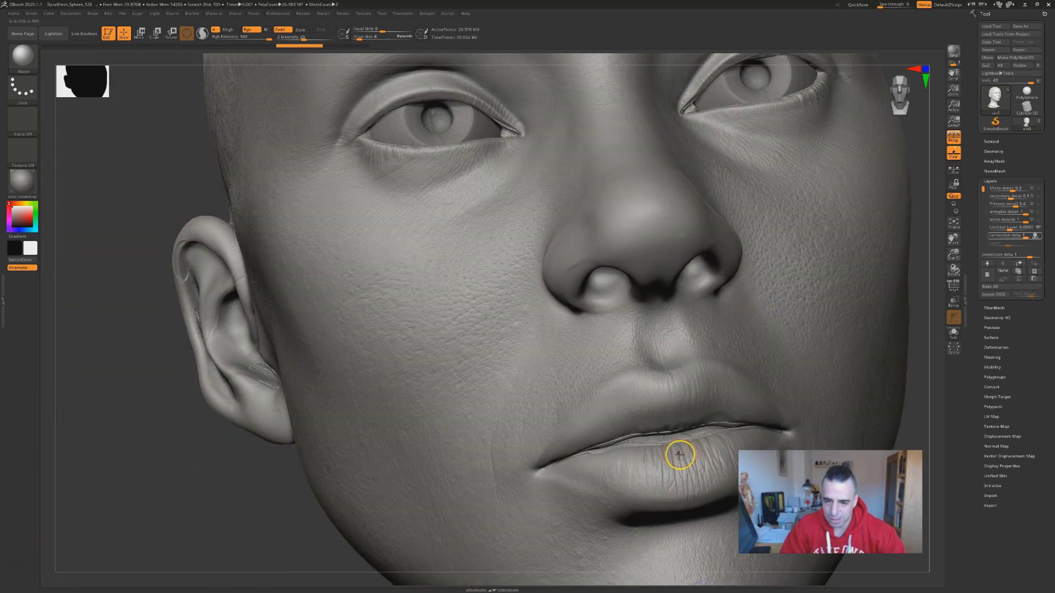
{"action": "left_click_drag", "start_coordinate": [681, 443], "coordinate": [691, 440]}
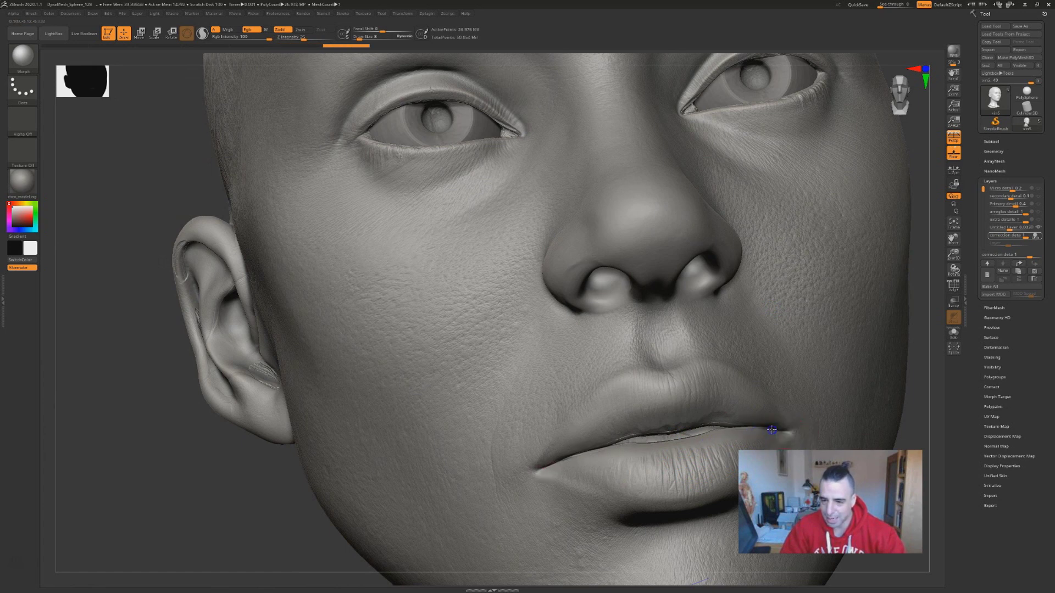
{"action": "left_click_drag", "start_coordinate": [778, 431], "coordinate": [750, 430]}
{"action": "key", "text": "ctrl"}
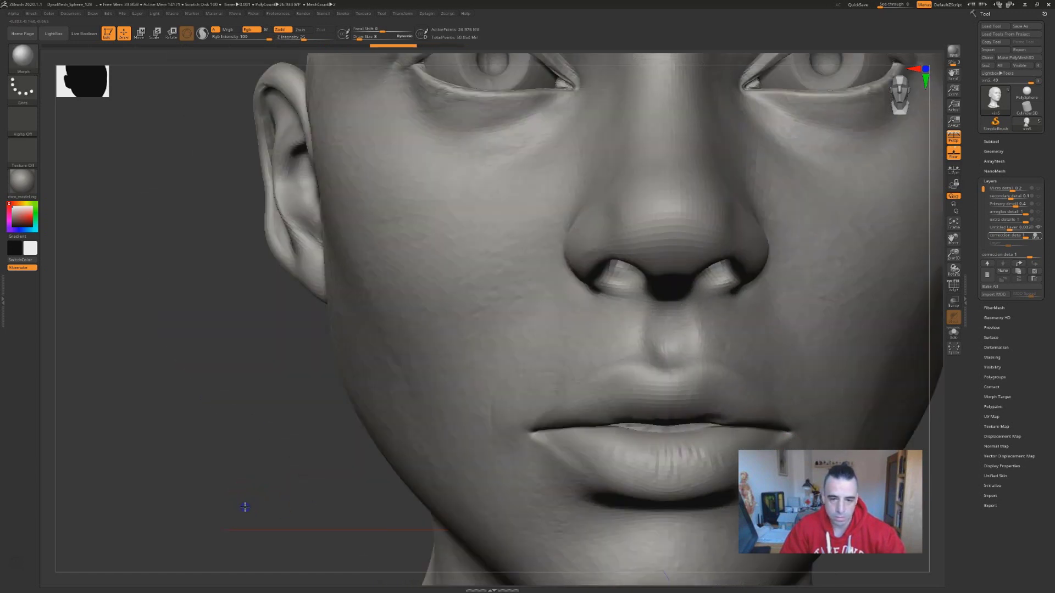
Remove the displacement artifact from the inner ear near the tragus with the Morph brush.
{"action": "left_click_drag", "start_coordinate": [179, 445], "coordinate": [275, 487], "text": "alt"}
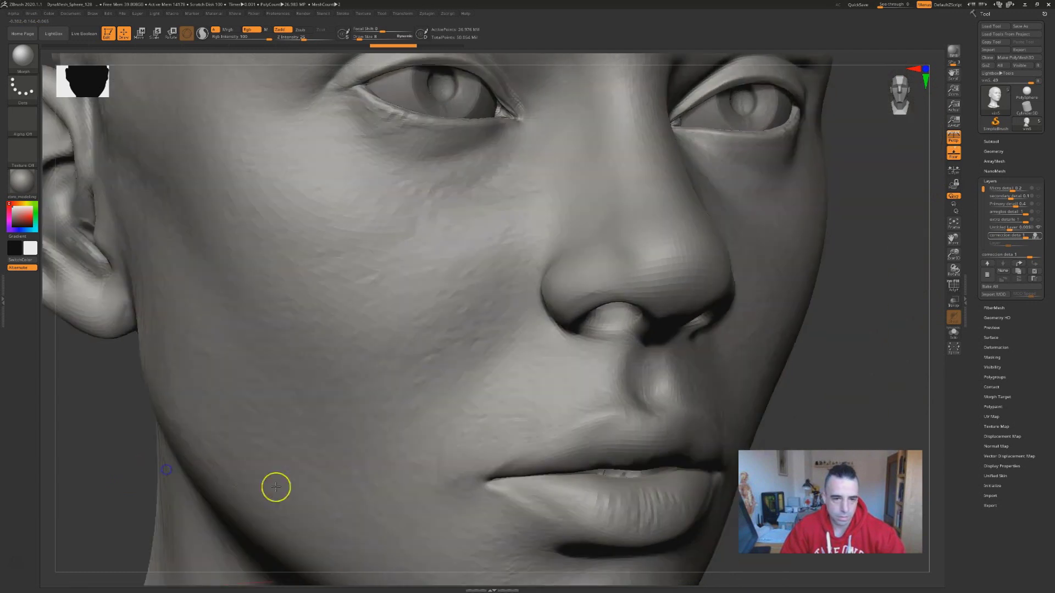
{"action": "left_click_drag", "start_coordinate": [810, 399], "coordinate": [816, 364], "text": "alt"}
{"action": "left_click_drag", "start_coordinate": [857, 414], "coordinate": [856, 414]}
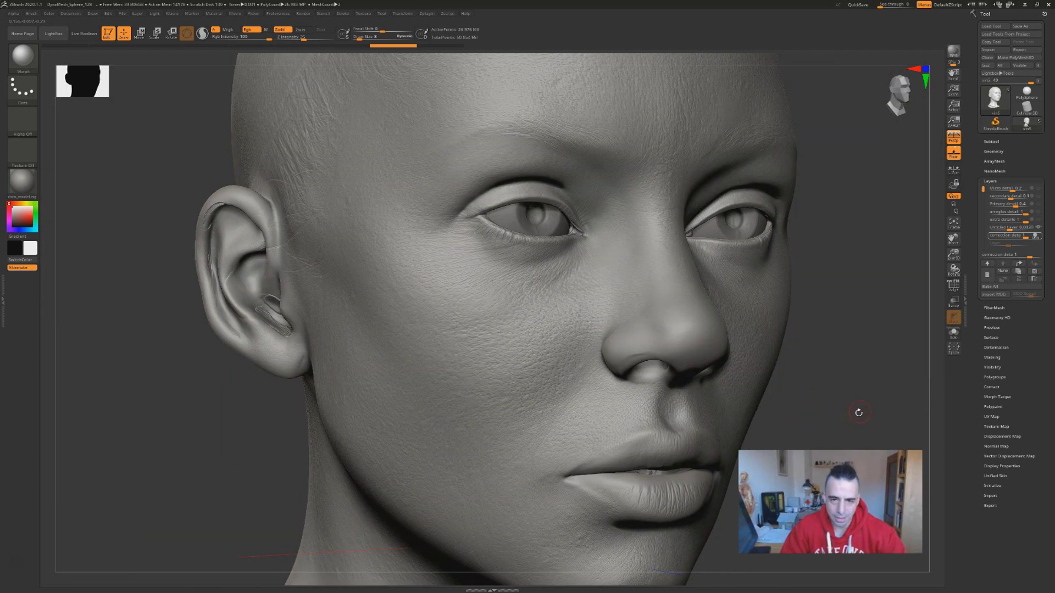
{"action": "left_click_drag", "start_coordinate": [864, 408], "coordinate": [121, 263]}
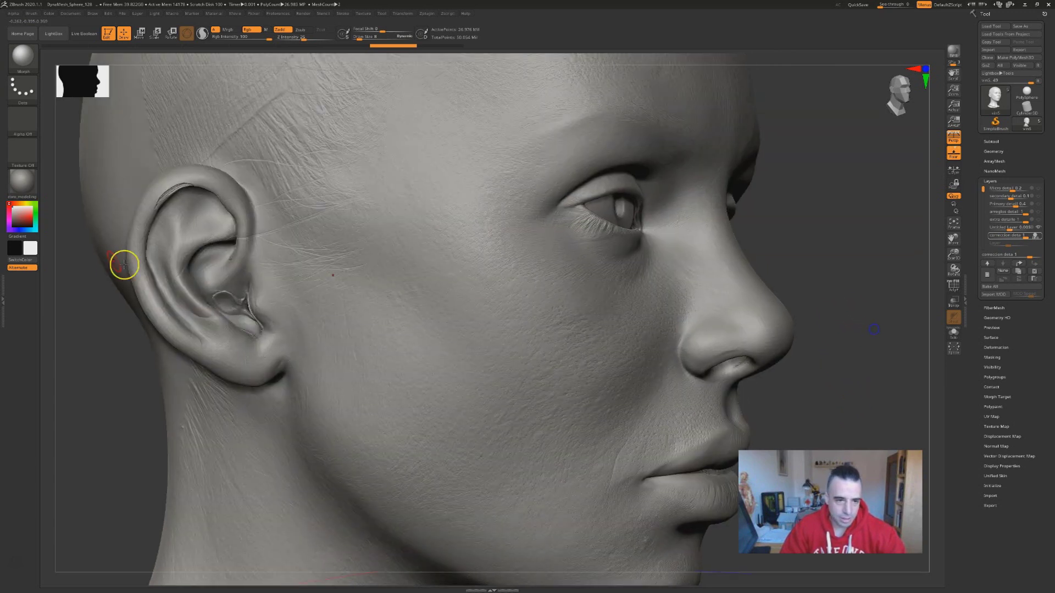
{"action": "left_click_drag", "start_coordinate": [209, 311], "coordinate": [233, 310]}
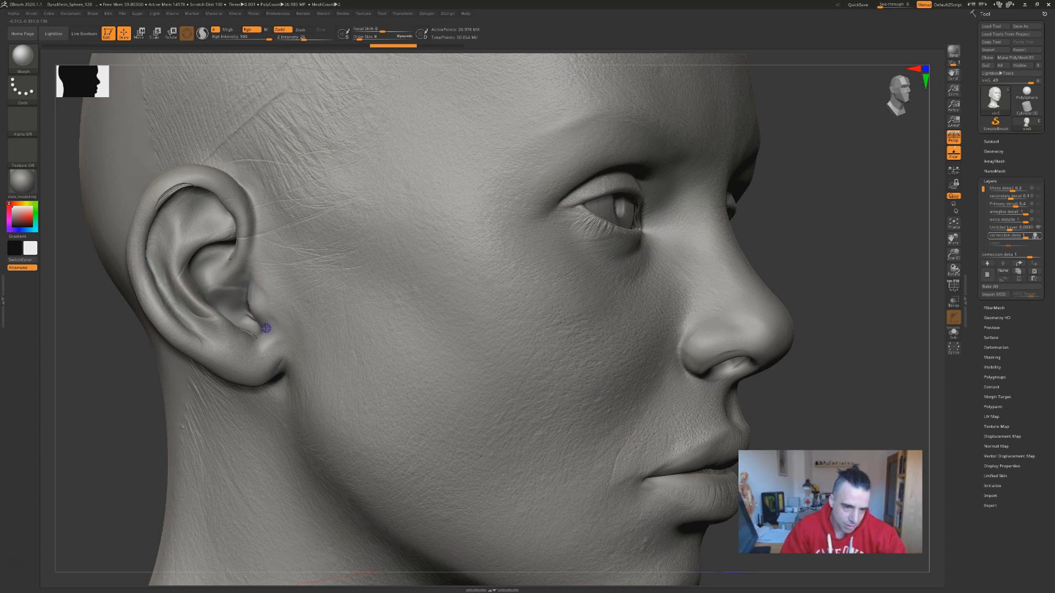
{"action": "left_click_drag", "start_coordinate": [250, 308], "coordinate": [247, 316]}
Smooth the surface along the upper rim of the ear.
{"action": "mouse_move", "coordinate": [831, 294]}
{"action": "left_mouse_down"}
{"action": "mouse_move", "coordinate": [801, 297]}
{"action": "mouse_move", "coordinate": [743, 355]}
{"action": "mouse_move", "coordinate": [775, 346]}
{"action": "left_mouse_up"}
{"action": "key", "text": "f"}
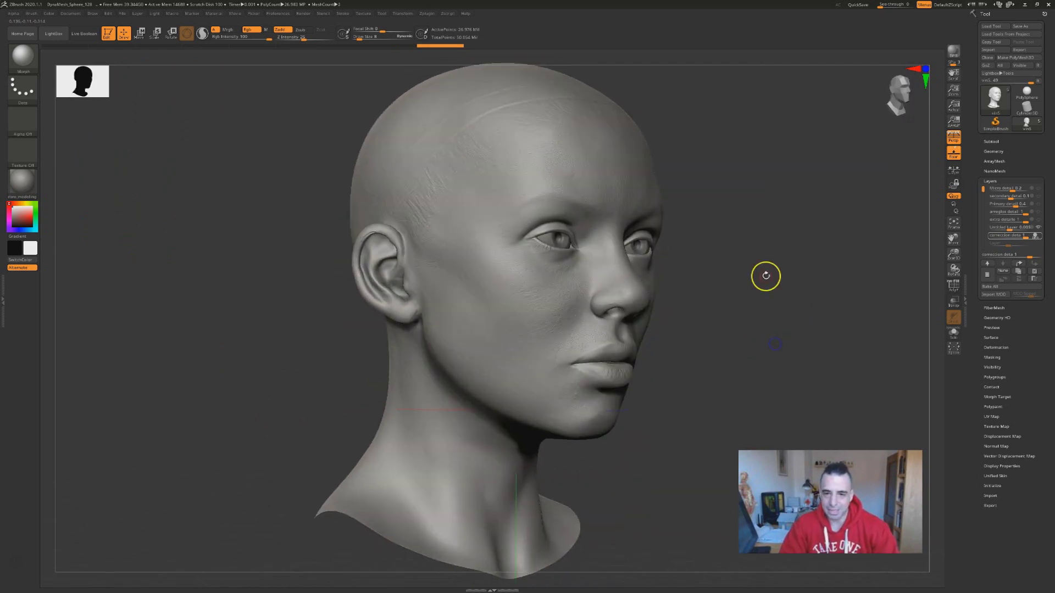
{"action": "left_click_drag", "start_coordinate": [765, 276], "coordinate": [790, 362], "text": "alt"}
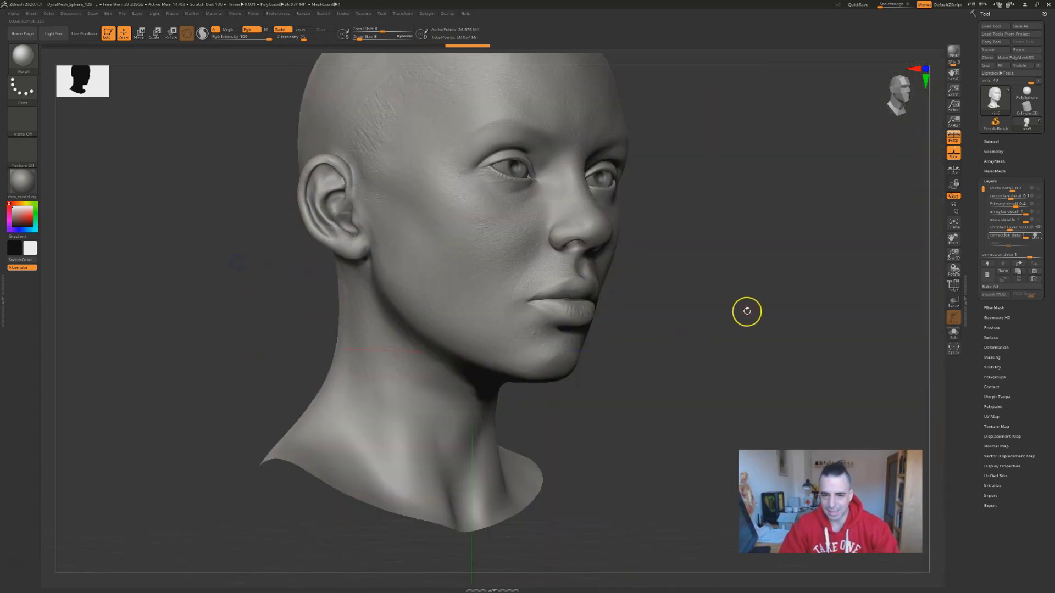
{"action": "left_click_drag", "start_coordinate": [746, 311], "coordinate": [735, 319], "text": "shift"}
{"action": "left_click_drag", "start_coordinate": [688, 295], "coordinate": [666, 177], "text": "shift"}
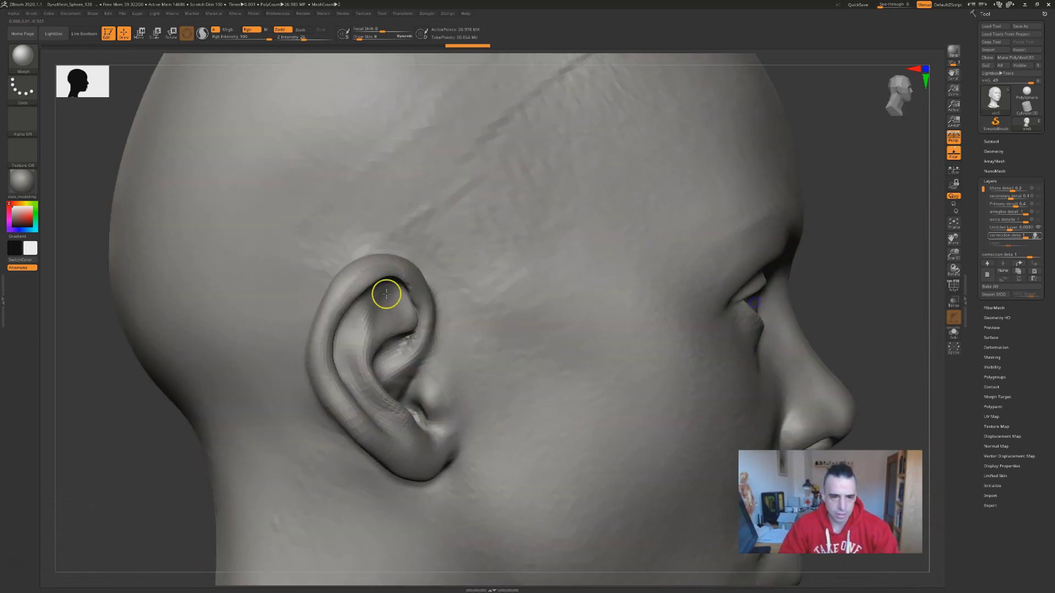
{"action": "right_click_drag", "start_coordinate": [386, 294], "coordinate": [357, 290], "text": "ctrl"}
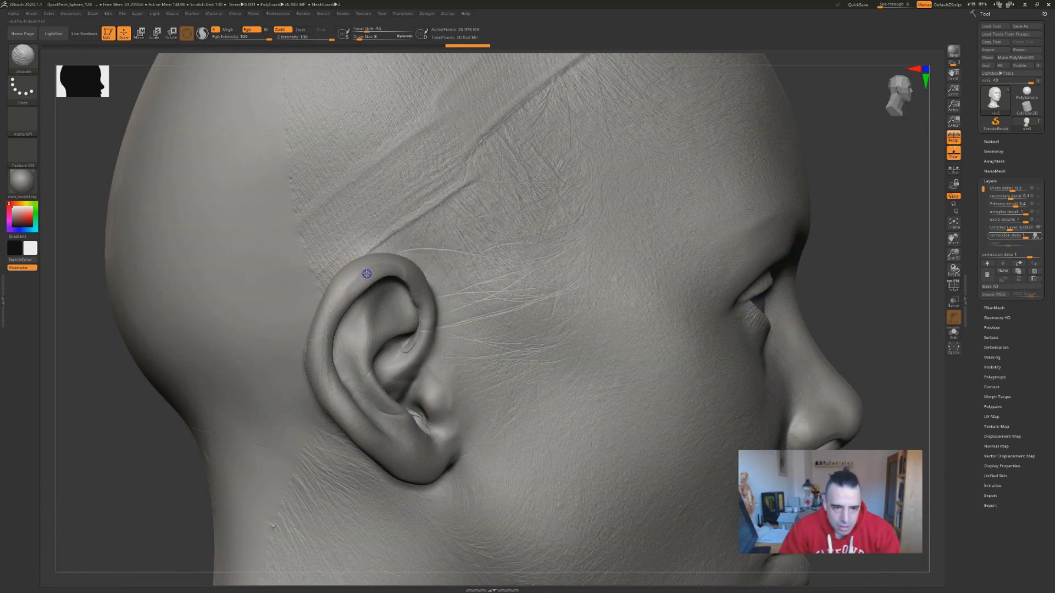
{"action": "left_click_drag", "start_coordinate": [351, 292], "coordinate": [363, 278], "text": "shift"}
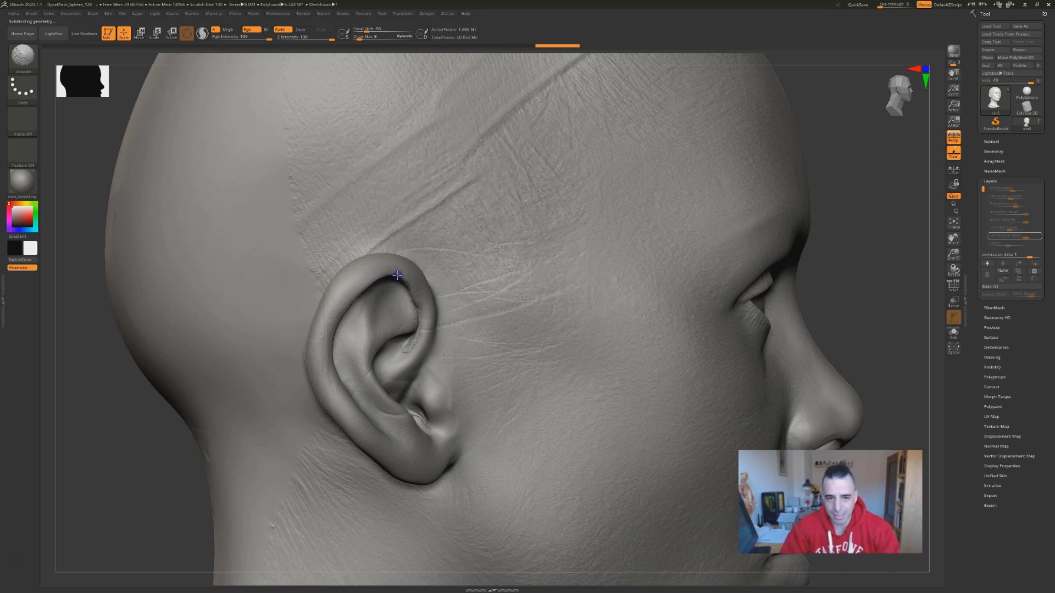
{"action": "left_click_drag", "start_coordinate": [376, 277], "coordinate": [349, 281], "text": "shift"}
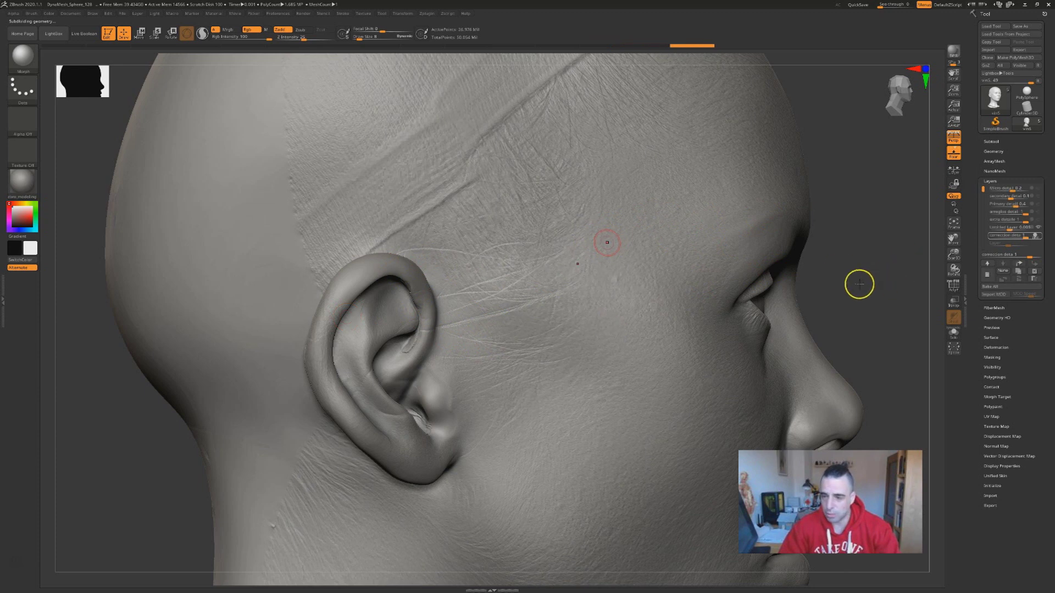
Delete the correction layer and the untitled displacement layer, and show the primary detail layer.
{"action": "right_click_drag", "start_coordinate": [870, 280], "coordinate": [808, 300]}
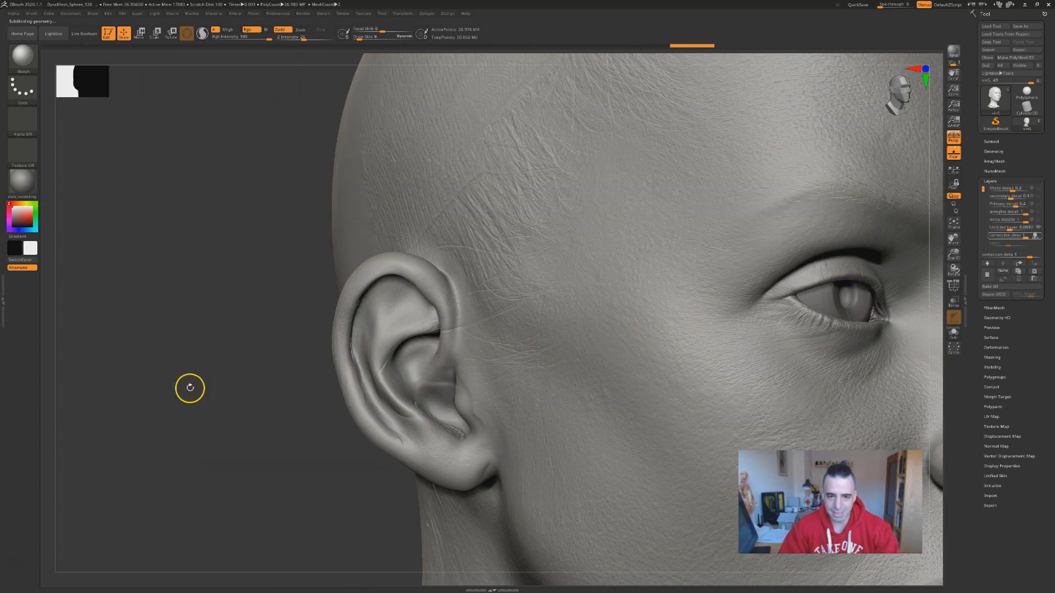
{"action": "key", "text": "f"}
{"action": "right_click_drag", "start_coordinate": [719, 383], "coordinate": [711, 372]}
{"action": "right_click_drag", "start_coordinate": [816, 256], "coordinate": [876, 365], "text": "ctrl"}
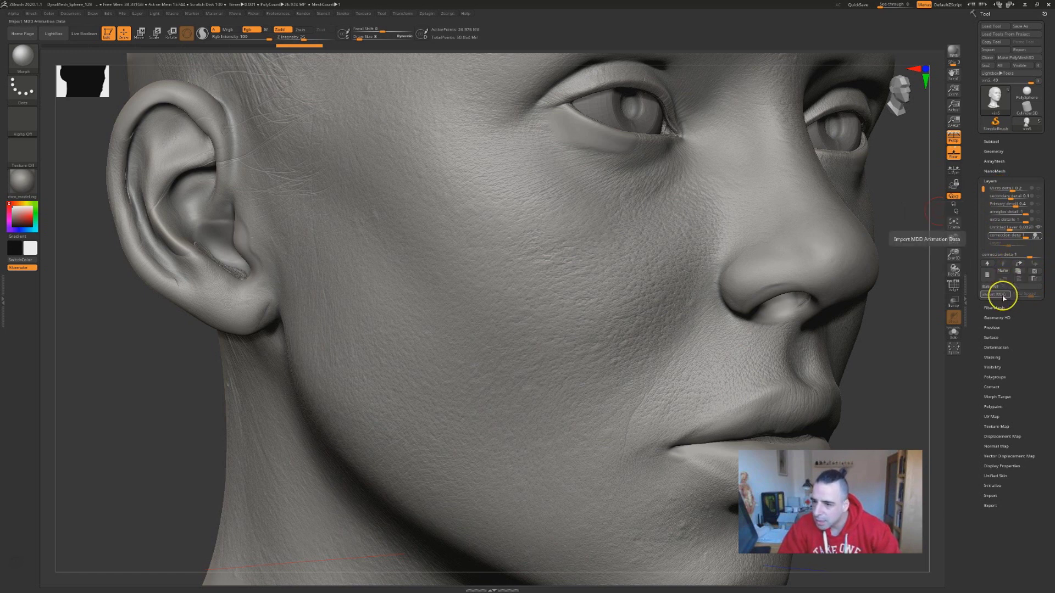
{"action": "left_click", "coordinate": [1034, 272]}
{"action": "left_click", "coordinate": [1035, 274]}
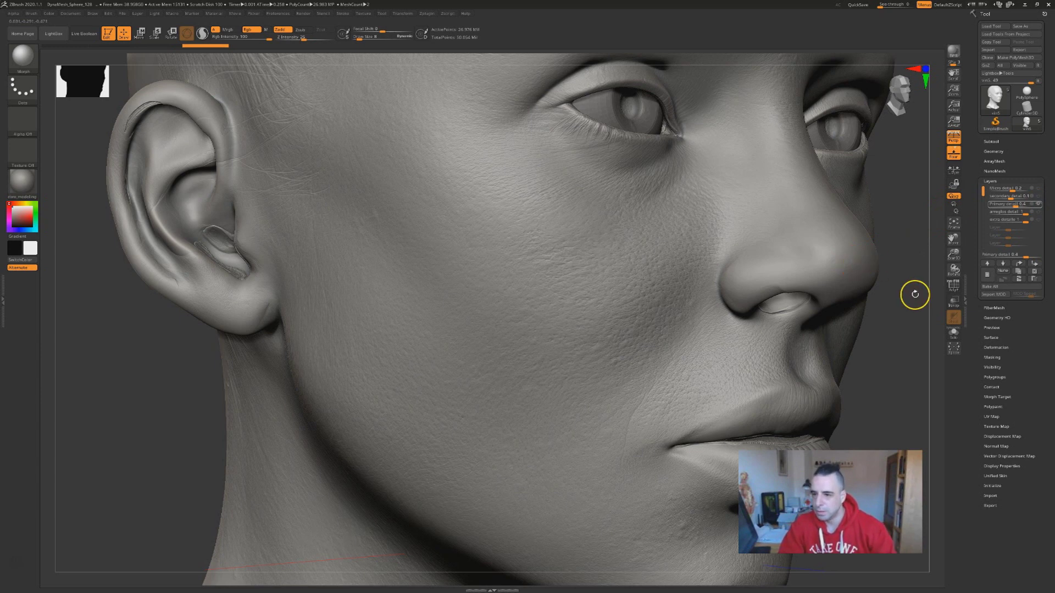
Turn on the visibility of the "arreglos detail", "extra detalle" and "secondary detail" layers.
{"action": "left_click_drag", "start_coordinate": [918, 308], "coordinate": [882, 322]}
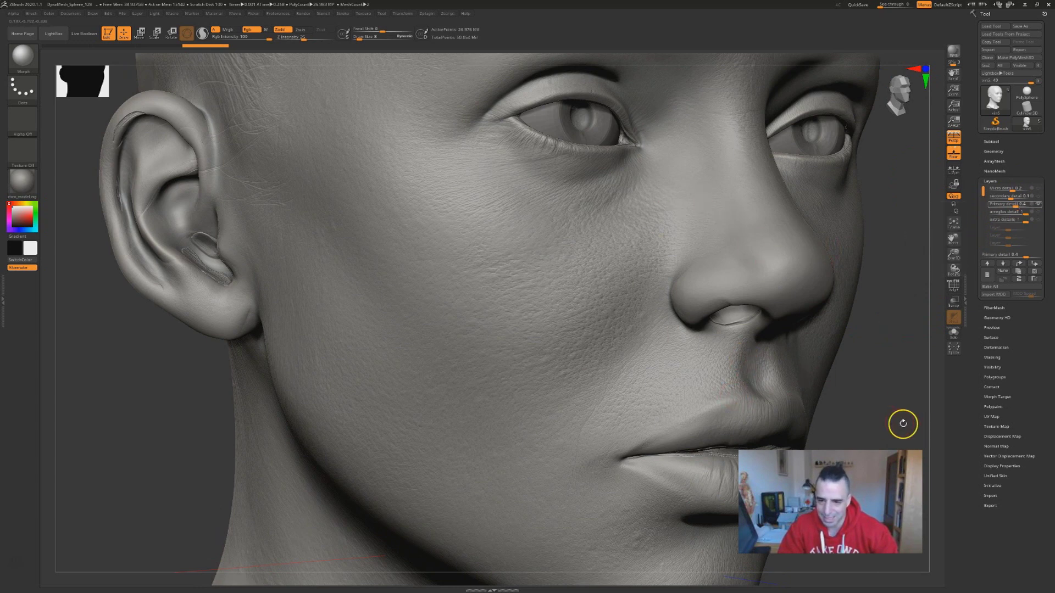
{"action": "left_click_drag", "start_coordinate": [900, 424], "coordinate": [793, 452]}
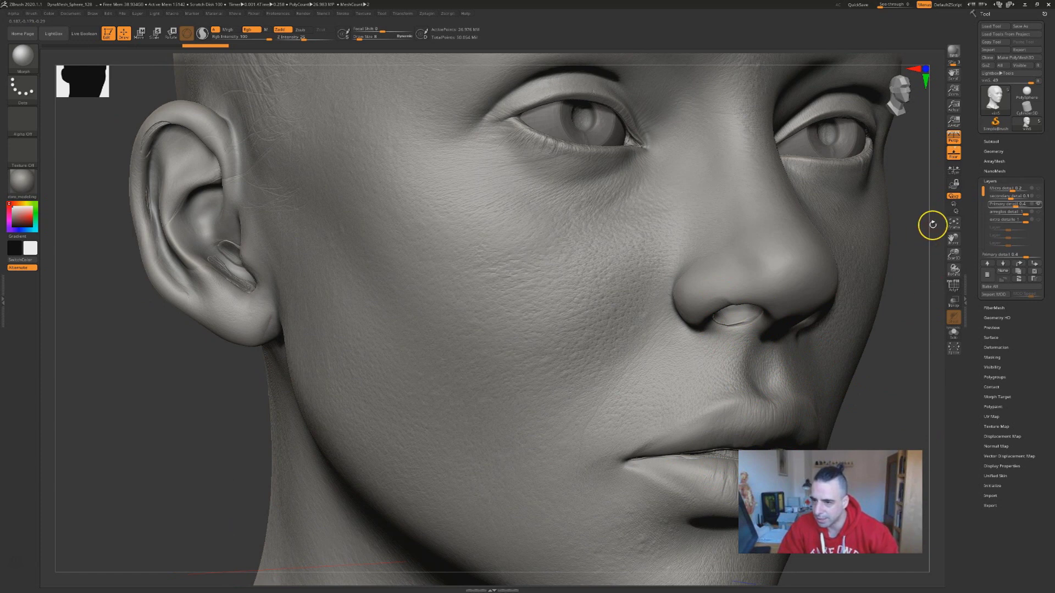
{"action": "mouse_move", "coordinate": [1027, 213]}
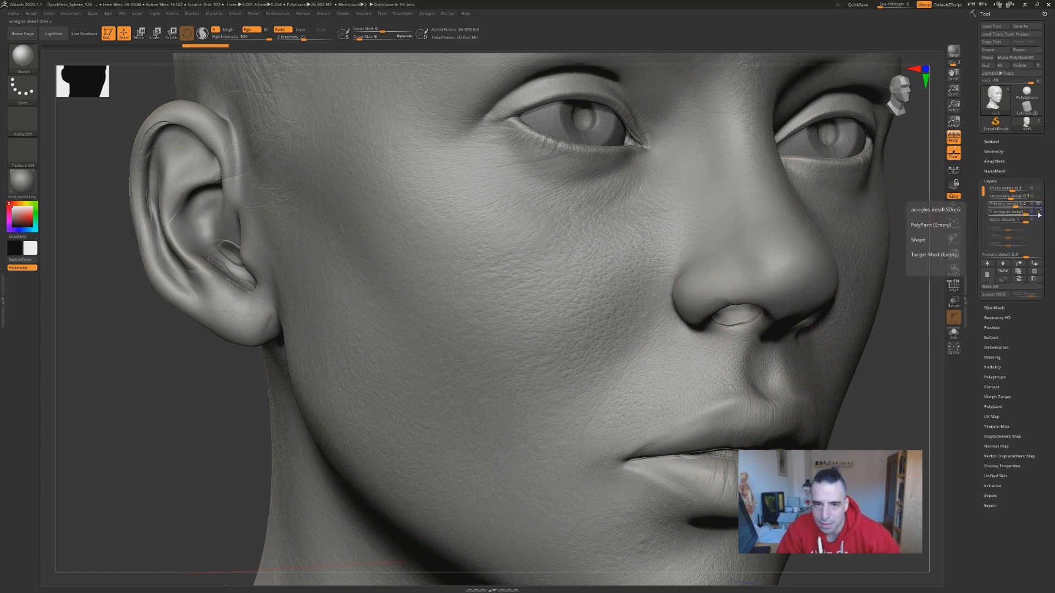
{"action": "left_click", "coordinate": [1038, 214]}
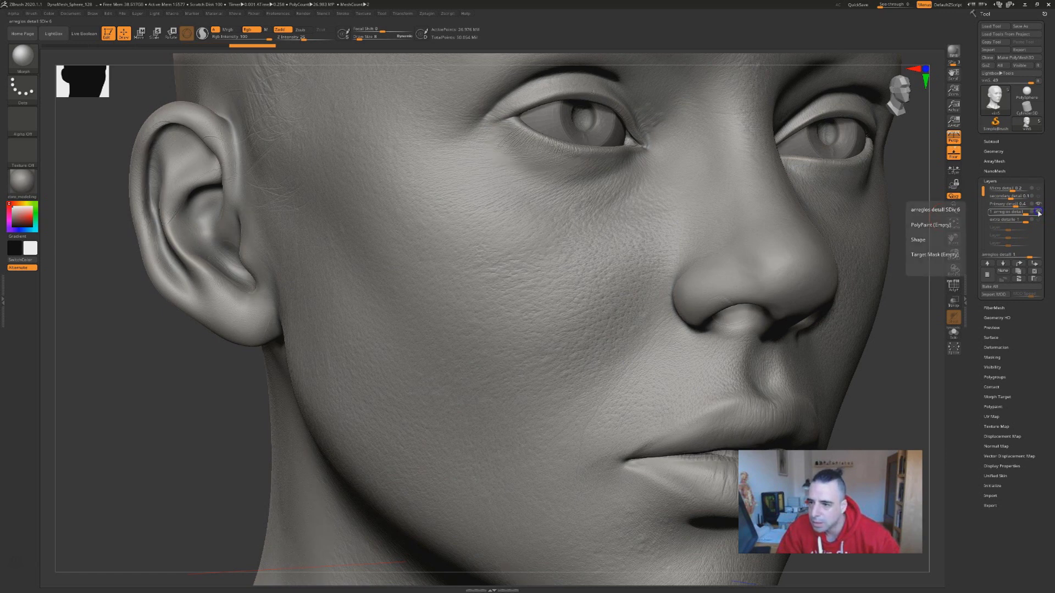
{"action": "left_click", "coordinate": [1038, 220]}
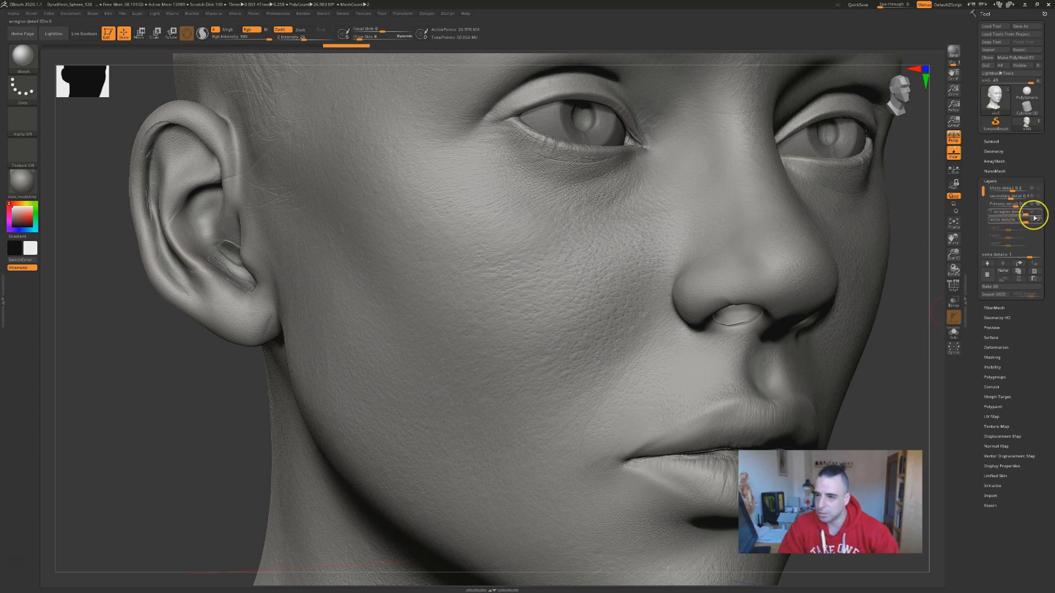
{"action": "left_click", "coordinate": [1037, 214]}
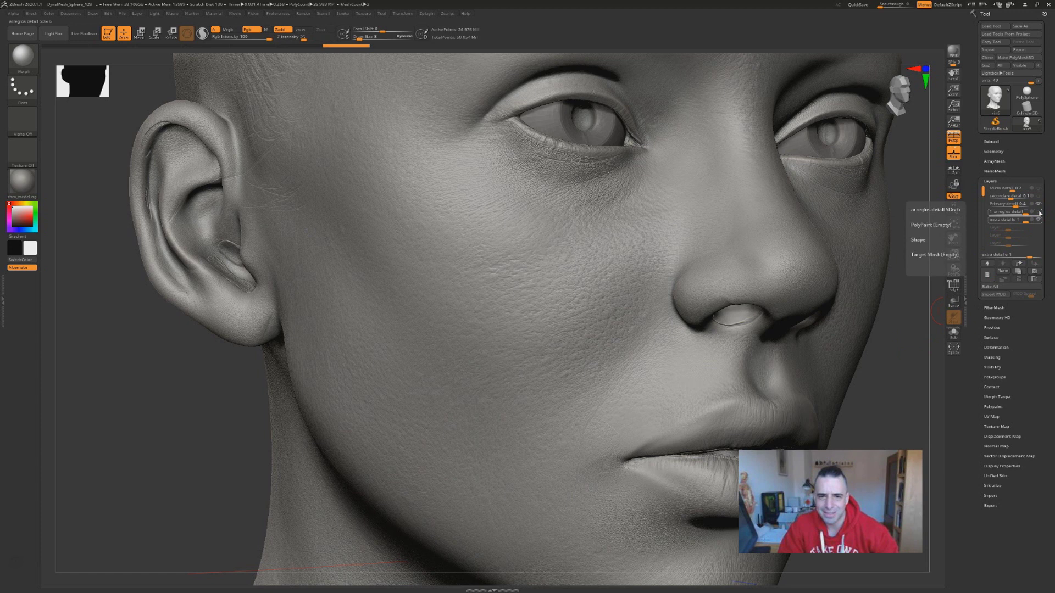
{"action": "left_click", "coordinate": [1038, 199]}
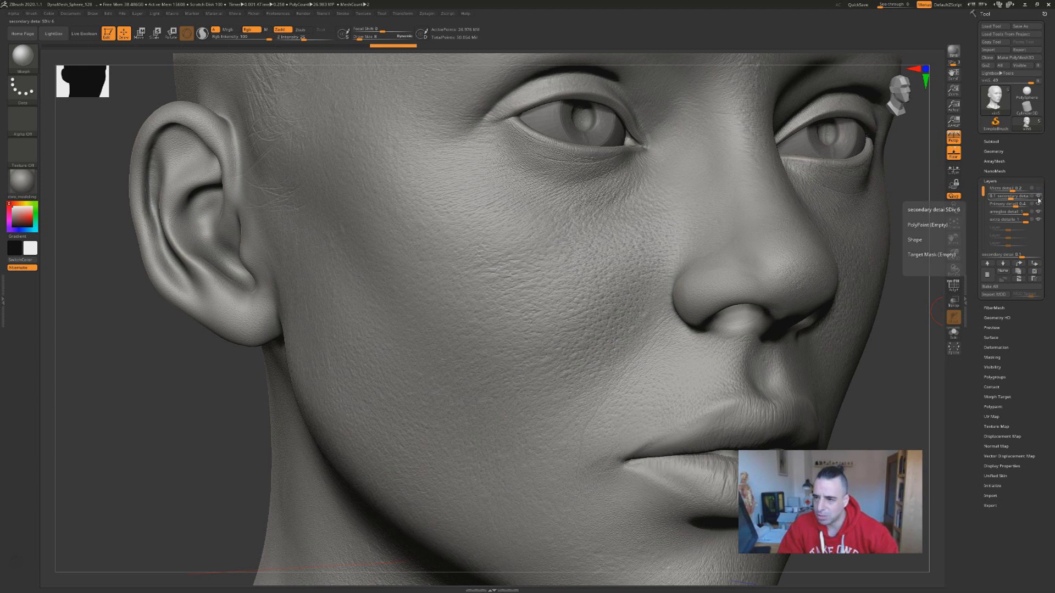
Examine the combined primary, secondary and correction detail around the eyes, nose, cheeks and lips from several angles.
{"action": "left_click", "coordinate": [1040, 190]}
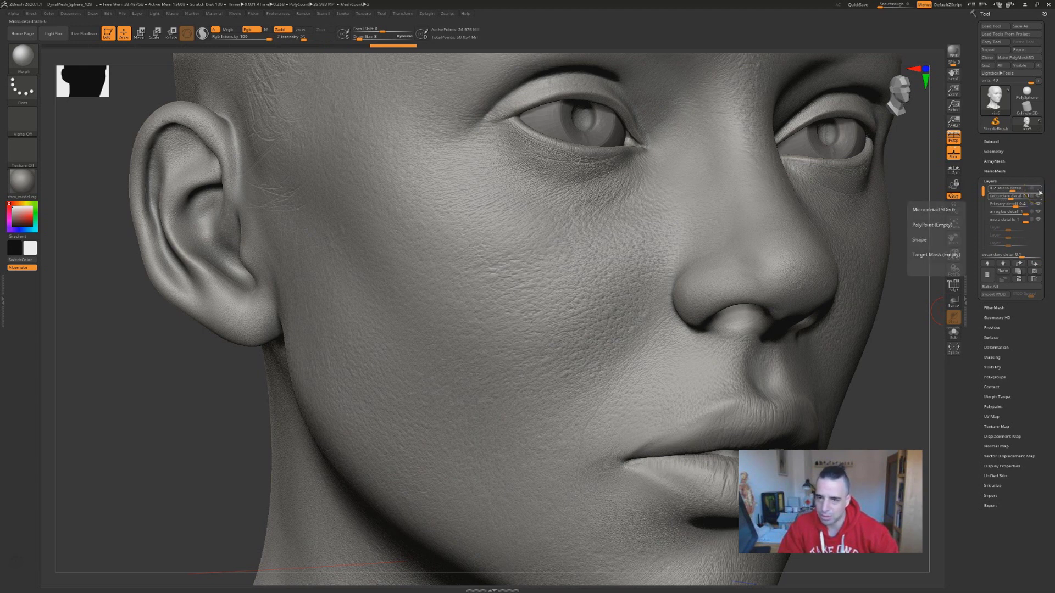
{"action": "mouse_move", "coordinate": [923, 405]}
{"action": "left_mouse_down"}
{"action": "mouse_move", "coordinate": [835, 317]}
{"action": "mouse_move", "coordinate": [868, 360]}
{"action": "mouse_move", "coordinate": [845, 347]}
{"action": "left_mouse_up"}
{"action": "left_click_drag", "start_coordinate": [833, 311], "coordinate": [713, 357], "text": "alt"}
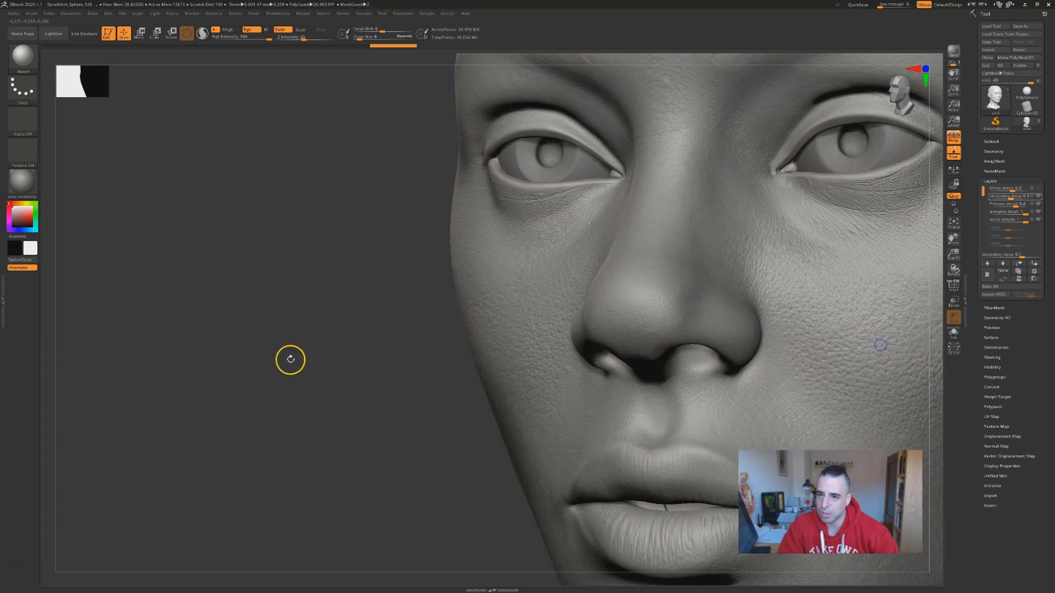
{"action": "left_click_drag", "start_coordinate": [277, 365], "coordinate": [391, 389]}
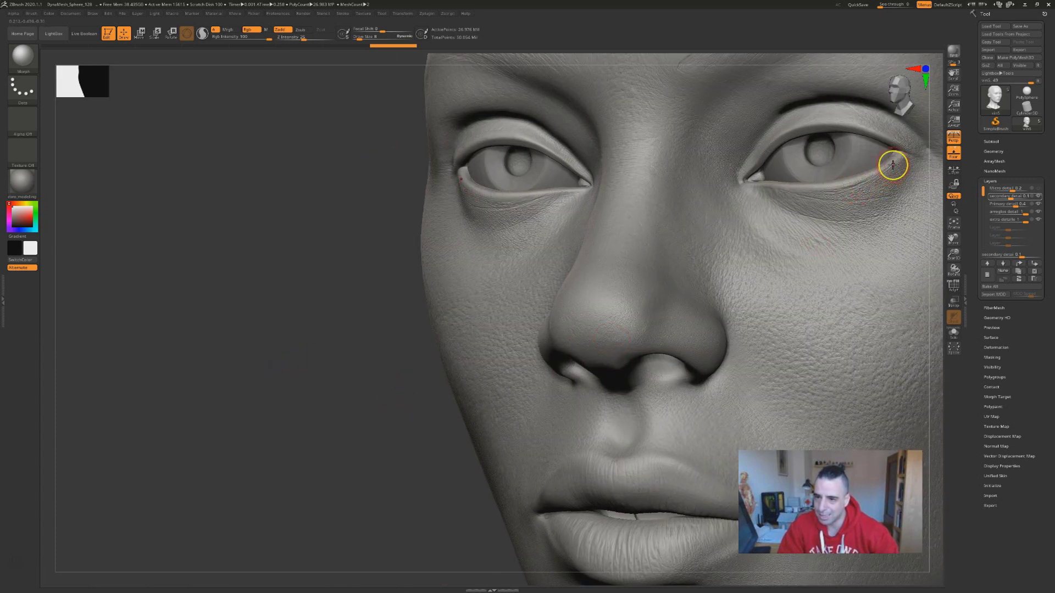
{"action": "left_click_drag", "start_coordinate": [118, 318], "coordinate": [12, 344]}
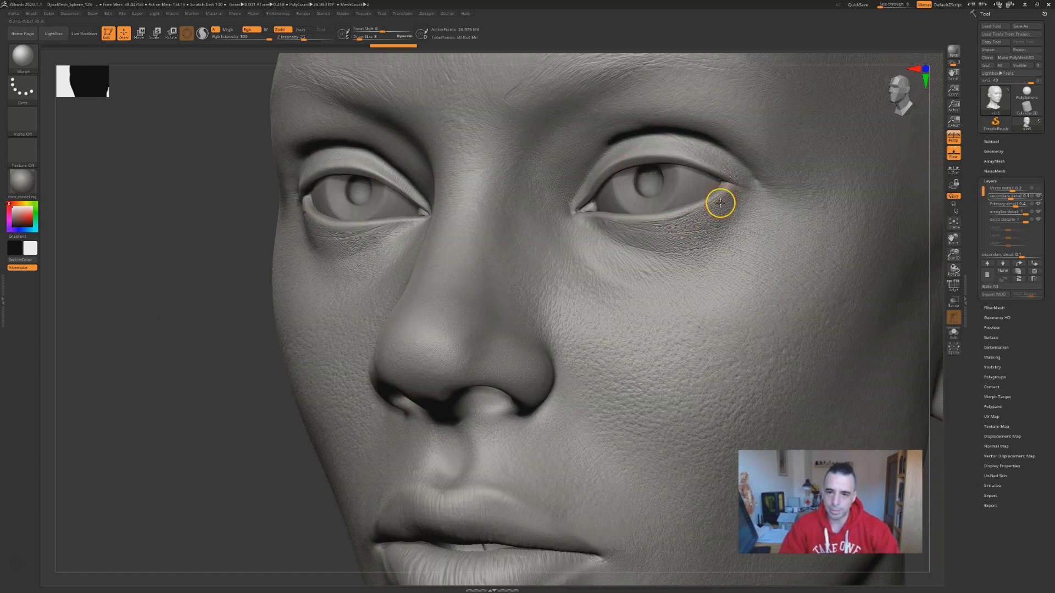
{"action": "left_click_drag", "start_coordinate": [216, 330], "coordinate": [640, 321]}
{"action": "left_click_drag", "start_coordinate": [801, 355], "coordinate": [876, 291]}
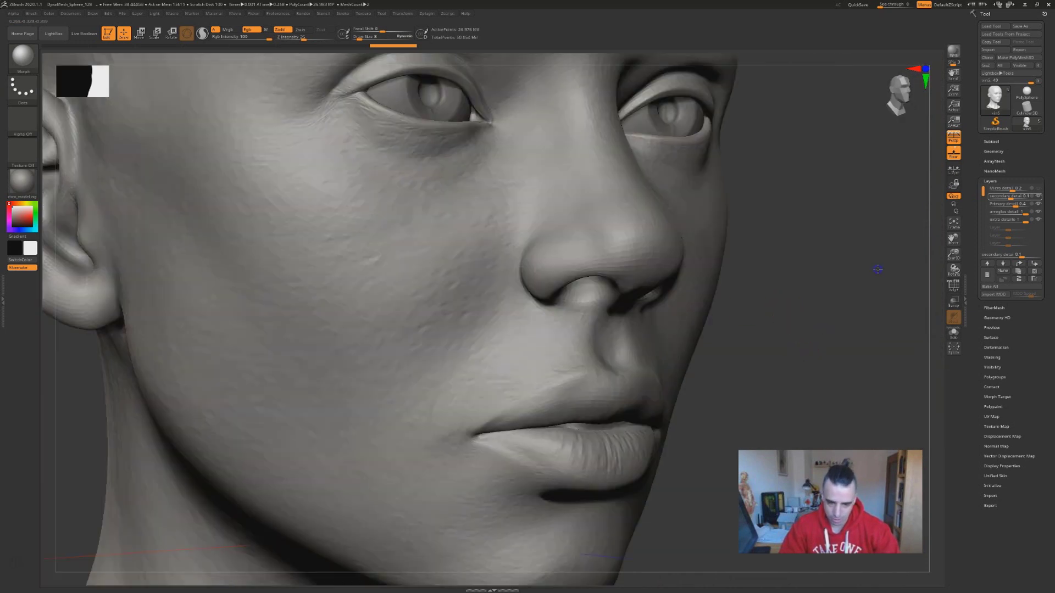
{"action": "mouse_move", "coordinate": [844, 335]}
{"action": "left_mouse_down"}
{"action": "mouse_move", "coordinate": [833, 405]}
{"action": "mouse_move", "coordinate": [807, 327]}
{"action": "mouse_move", "coordinate": [787, 390]}
{"action": "mouse_move", "coordinate": [741, 455]}
{"action": "left_mouse_up"}
{"action": "mouse_move", "coordinate": [857, 408]}
{"action": "left_mouse_down"}
{"action": "mouse_move", "coordinate": [817, 266]}
{"action": "mouse_move", "coordinate": [808, 344]}
{"action": "mouse_move", "coordinate": [690, 363]}
{"action": "left_mouse_up"}
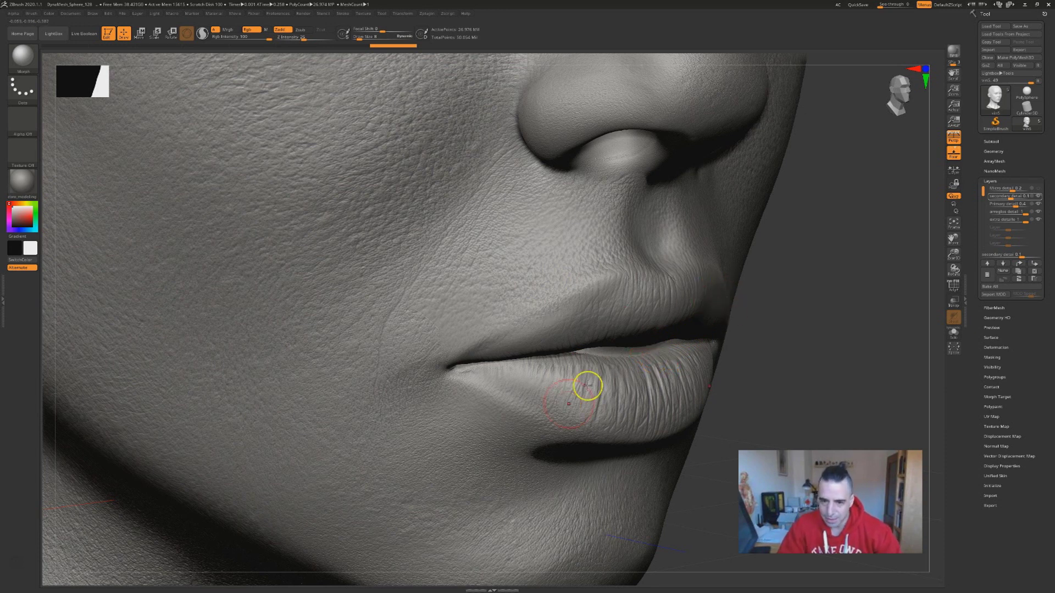
{"action": "mouse_move", "coordinate": [841, 398]}
{"action": "left_mouse_down"}
{"action": "mouse_move", "coordinate": [836, 370]}
{"action": "mouse_move", "coordinate": [813, 377]}
{"action": "mouse_move", "coordinate": [856, 448]}
{"action": "mouse_move", "coordinate": [901, 478]}
{"action": "left_mouse_up"}
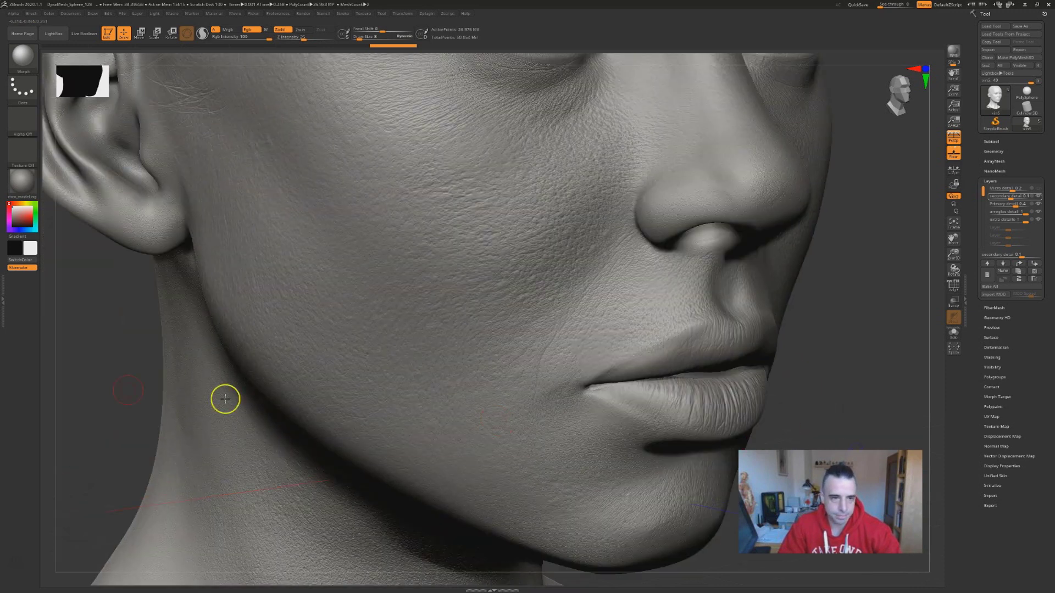
Examine the combined skin detail on the ear, the cheek in profile and the whole head.
{"action": "left_click_drag", "start_coordinate": [75, 359], "coordinate": [277, 479], "text": "alt"}
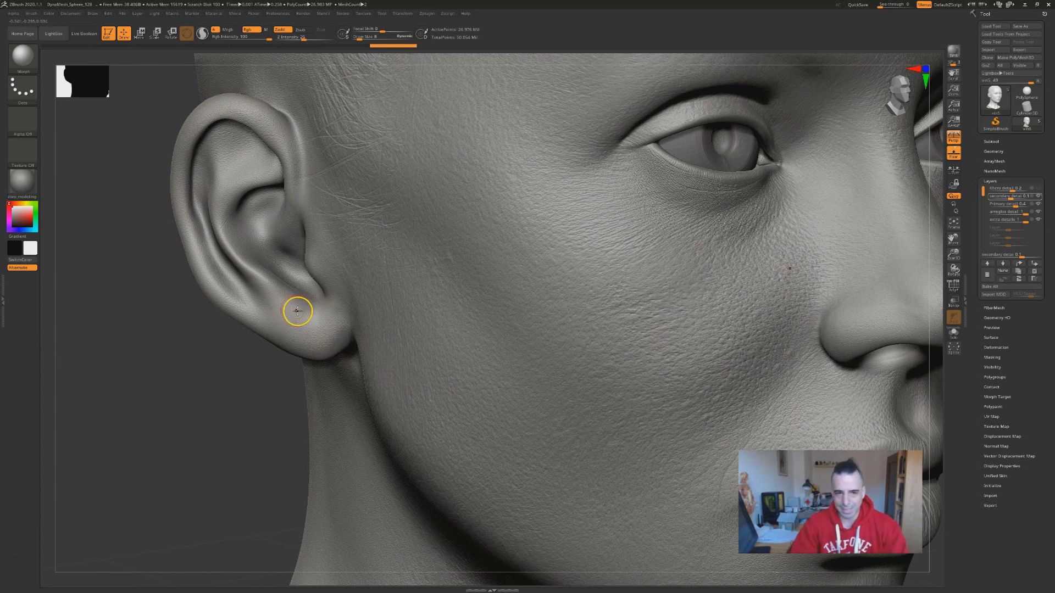
{"action": "left_click_drag", "start_coordinate": [200, 416], "coordinate": [192, 413]}
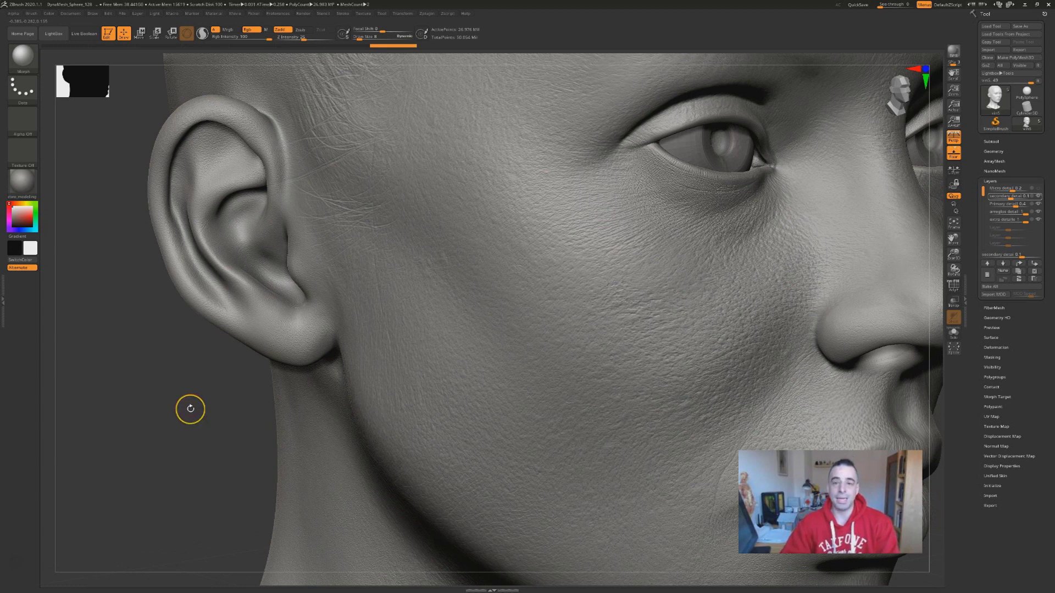
{"action": "left_click", "coordinate": [175, 478], "text": "alt"}
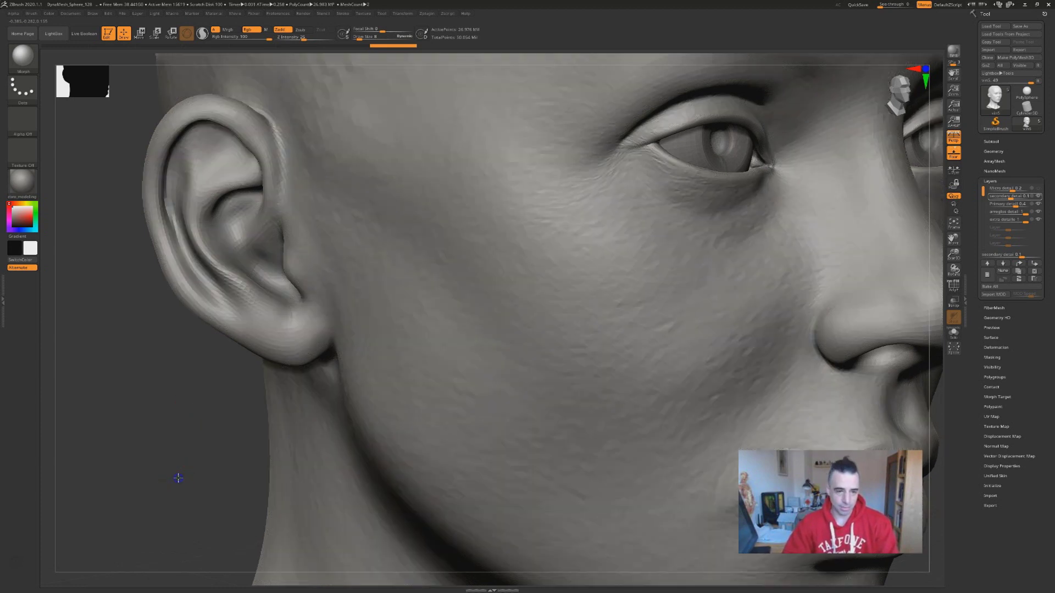
{"action": "left_click_drag", "start_coordinate": [675, 503], "coordinate": [730, 372], "text": "alt"}
{"action": "mouse_move", "coordinate": [615, 253]}
{"action": "left_mouse_down"}
{"action": "mouse_move", "coordinate": [764, 244]}
{"action": "mouse_move", "coordinate": [768, 342]}
{"action": "mouse_move", "coordinate": [591, 445]}
{"action": "mouse_move", "coordinate": [624, 275]}
{"action": "mouse_move", "coordinate": [697, 259]}
{"action": "mouse_move", "coordinate": [803, 181]}
{"action": "mouse_move", "coordinate": [720, 313]}
{"action": "mouse_move", "coordinate": [730, 369]}
{"action": "left_mouse_up"}
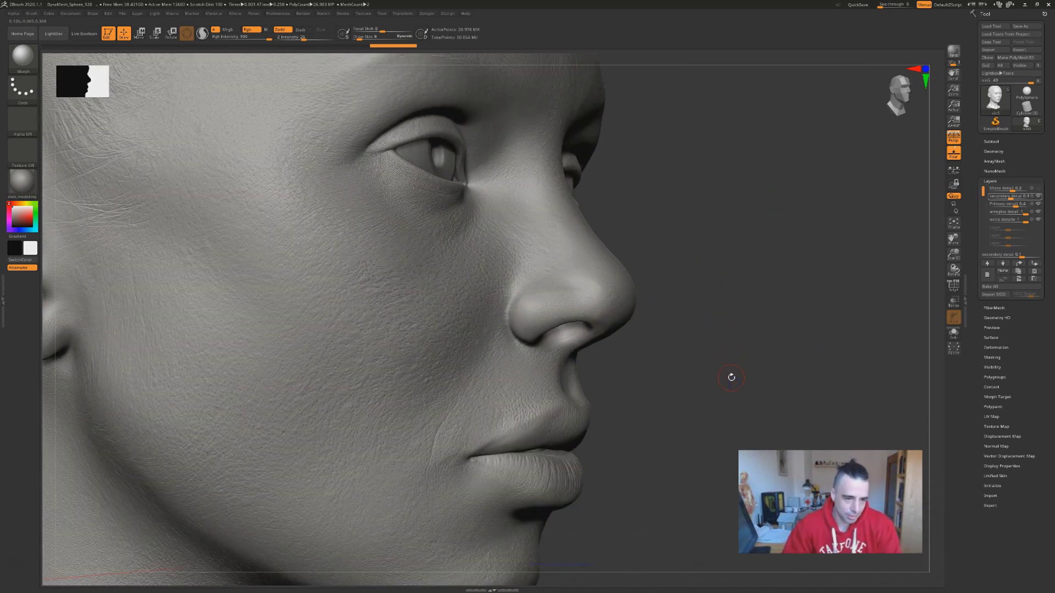
{"action": "left_click_drag", "start_coordinate": [731, 416], "coordinate": [841, 218], "text": "alt"}
{"action": "mouse_move", "coordinate": [792, 400]}
{"action": "left_mouse_down", "text": "shift"}
{"action": "mouse_move", "coordinate": [803, 396]}
{"action": "mouse_move", "coordinate": [779, 400]}
{"action": "left_mouse_up", "text": "shift"}
{"action": "left_click_drag", "start_coordinate": [579, 395], "coordinate": [536, 393]}
{"action": "key", "text": "f"}
{"action": "left_click_drag", "start_coordinate": [716, 374], "coordinate": [627, 271]}
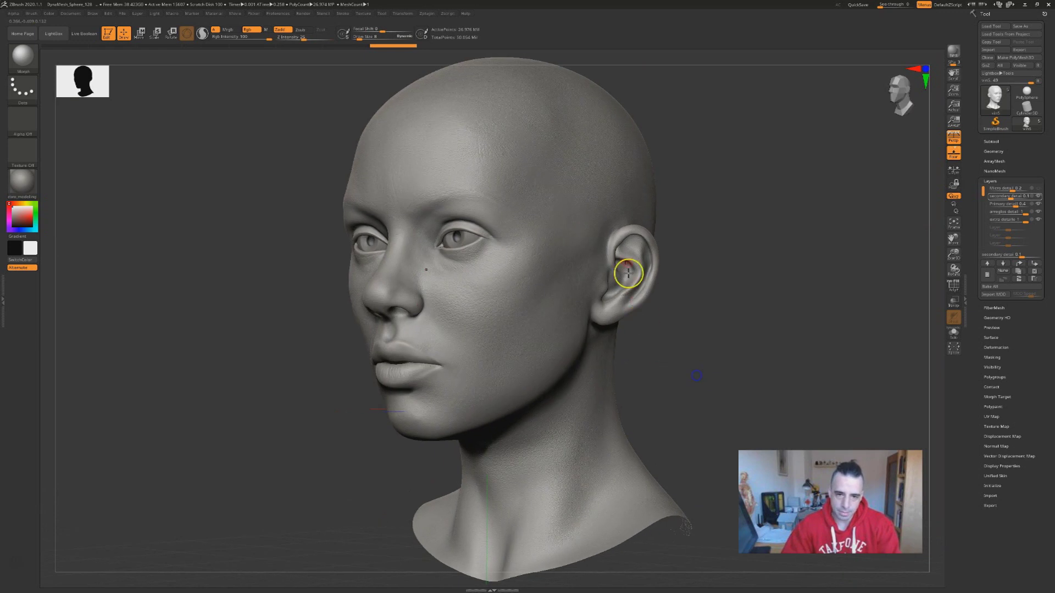
{"action": "left_click_drag", "start_coordinate": [808, 304], "coordinate": [810, 357]}
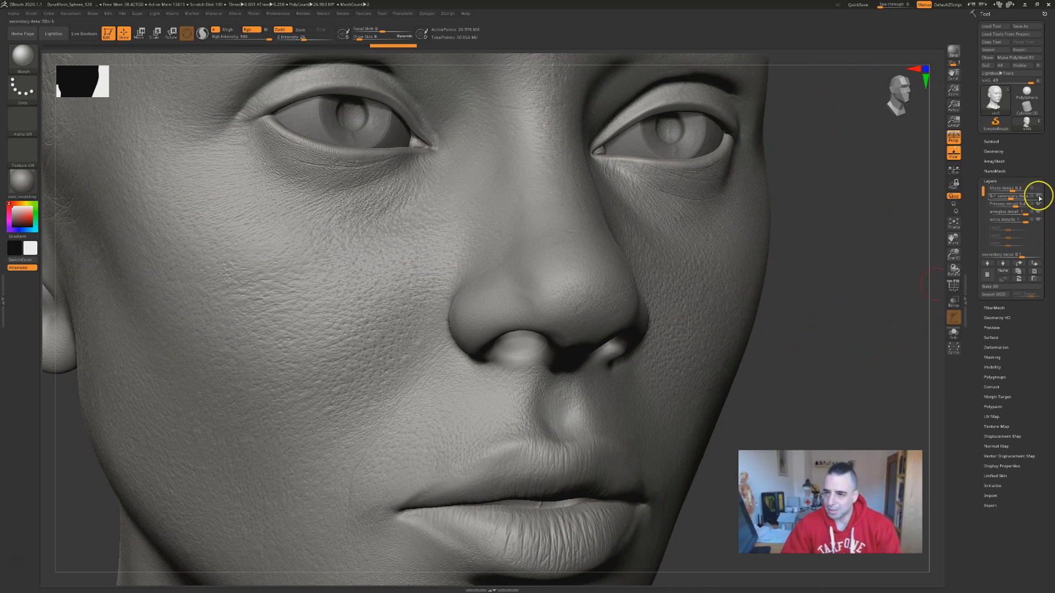
Hide the primary, secondary, "arreglos detail" and "extra detalle" layers and show only the Micro detail layer.
{"action": "mouse_move", "coordinate": [1026, 189]}
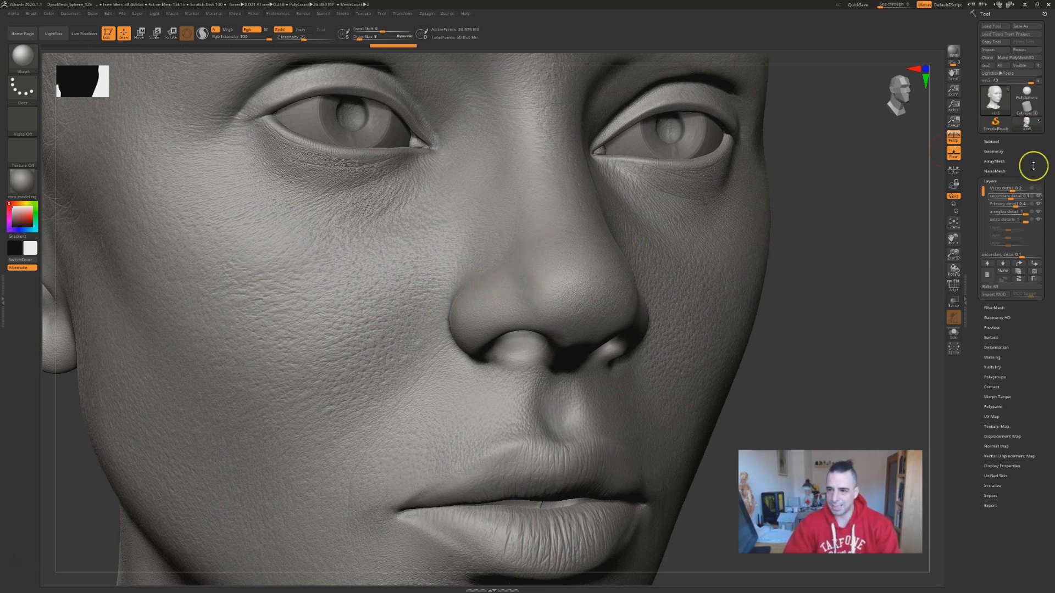
{"action": "left_click", "coordinate": [1039, 204]}
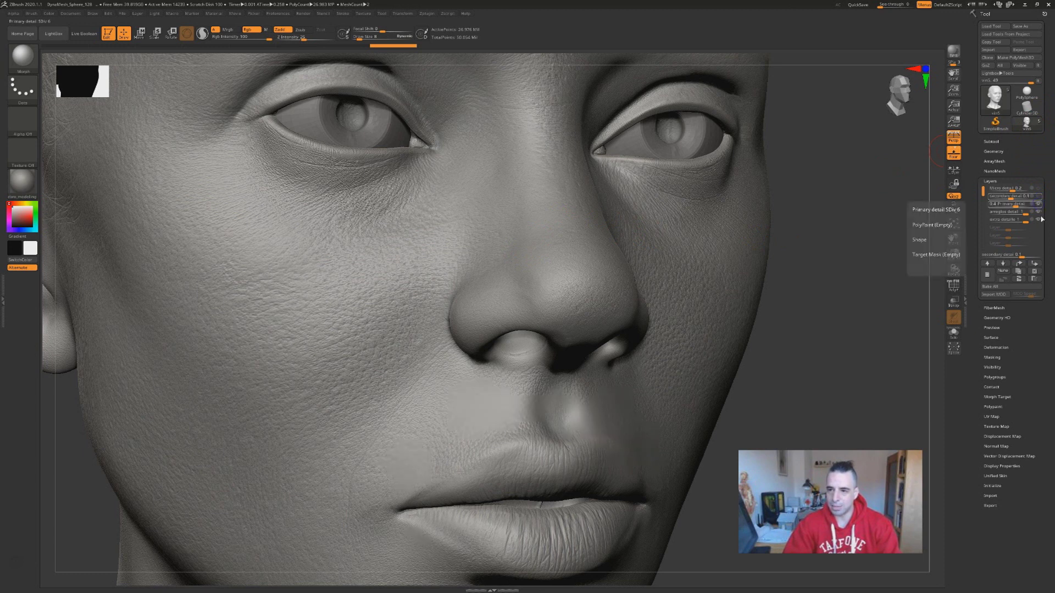
{"action": "left_click", "coordinate": [1039, 213]}
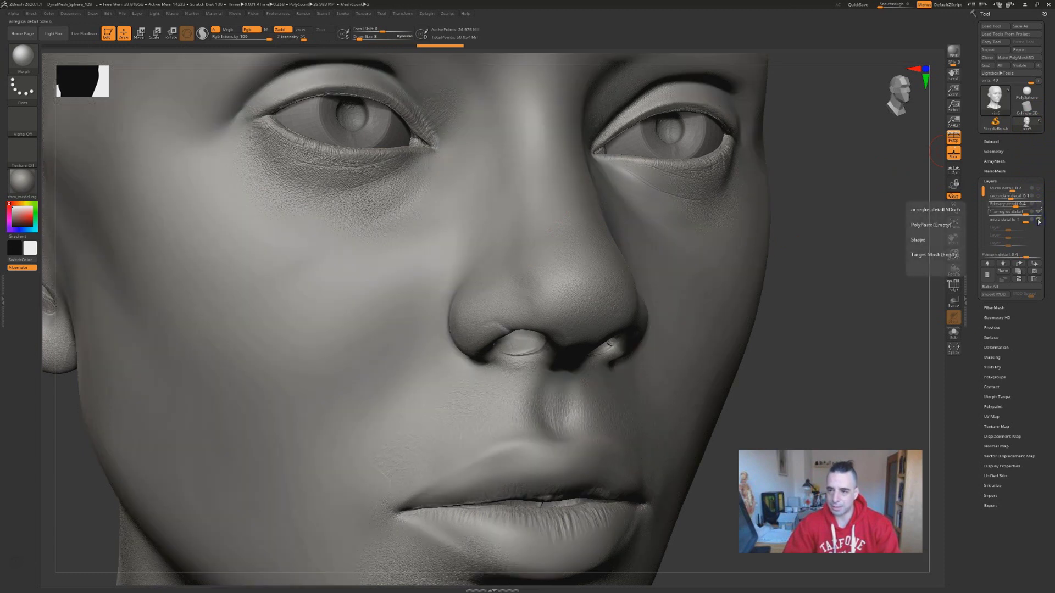
{"action": "left_click", "coordinate": [1039, 221]}
{"action": "left_click", "coordinate": [1039, 189]}
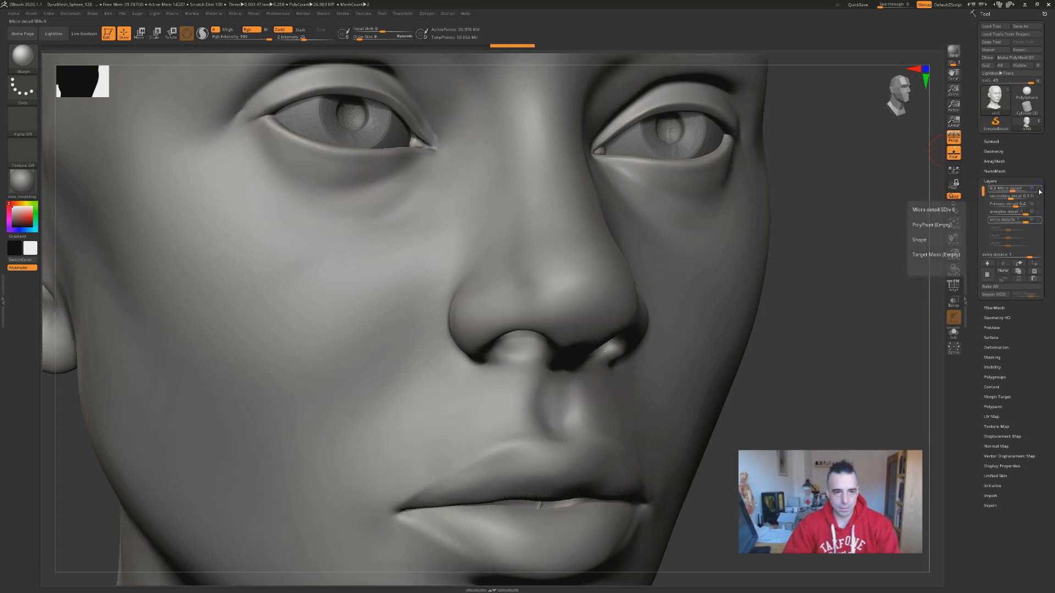
Set the Micro detail layer's intensity to 0.4 and examine its fine skin texture on the cheeks, eyes, lips and chin.
{"action": "left_click_drag", "start_coordinate": [798, 387], "coordinate": [842, 369]}
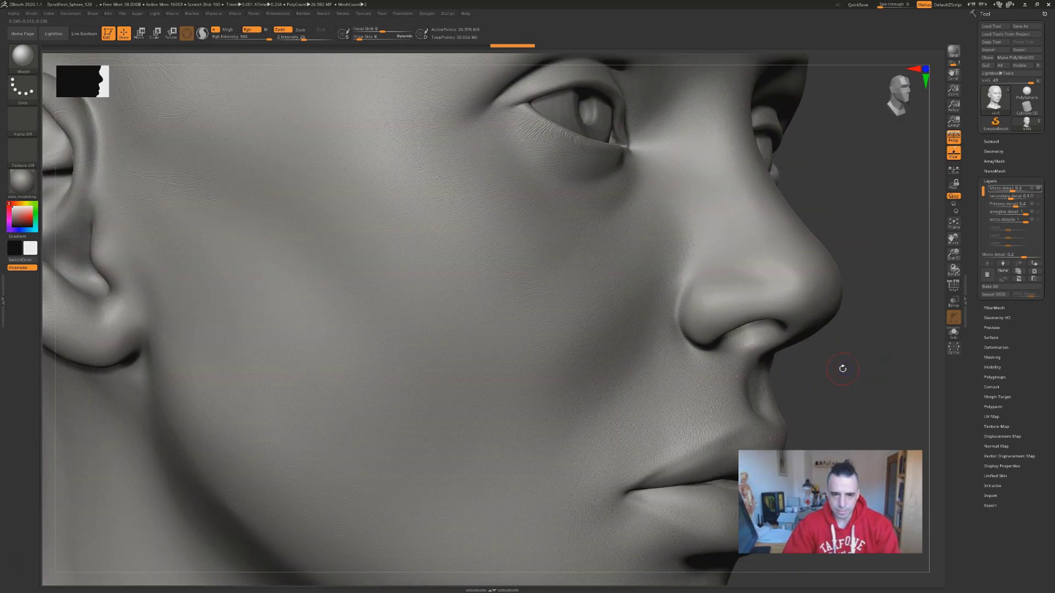
{"action": "mouse_move", "coordinate": [1019, 190]}
{"action": "left_click", "coordinate": [1034, 212]}
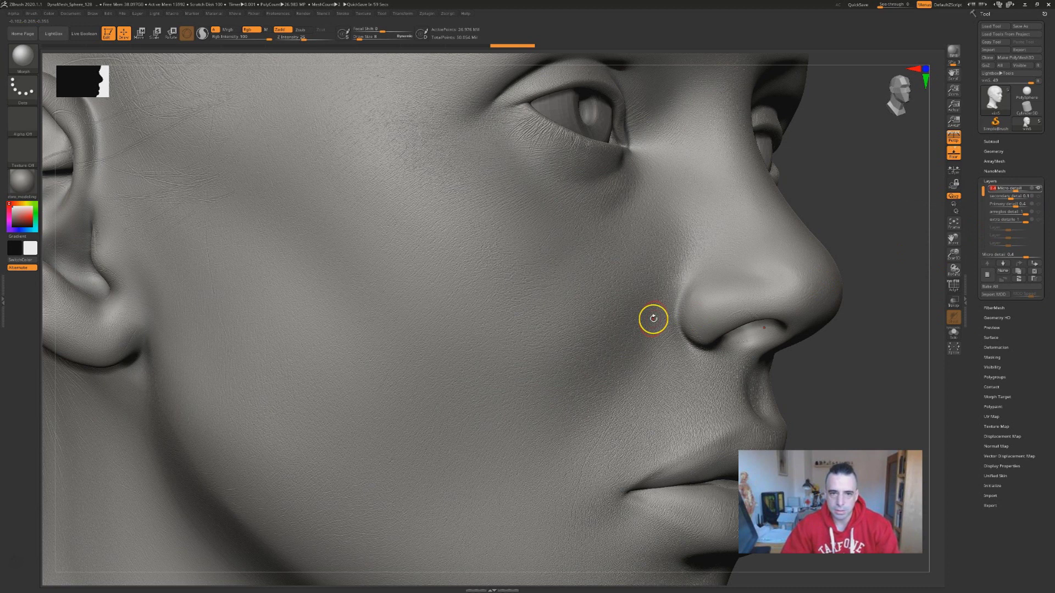
{"action": "left_click_drag", "start_coordinate": [850, 389], "coordinate": [323, 160]}
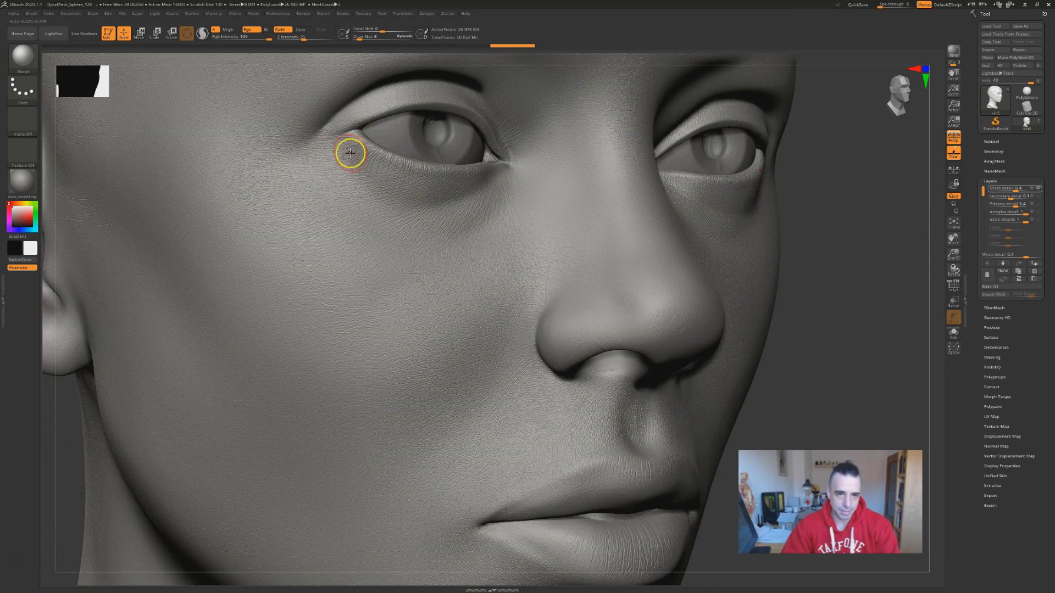
{"action": "left_click_drag", "start_coordinate": [814, 322], "coordinate": [804, 269], "text": "alt"}
{"action": "left_click_drag", "start_coordinate": [829, 306], "coordinate": [819, 266], "text": "alt"}
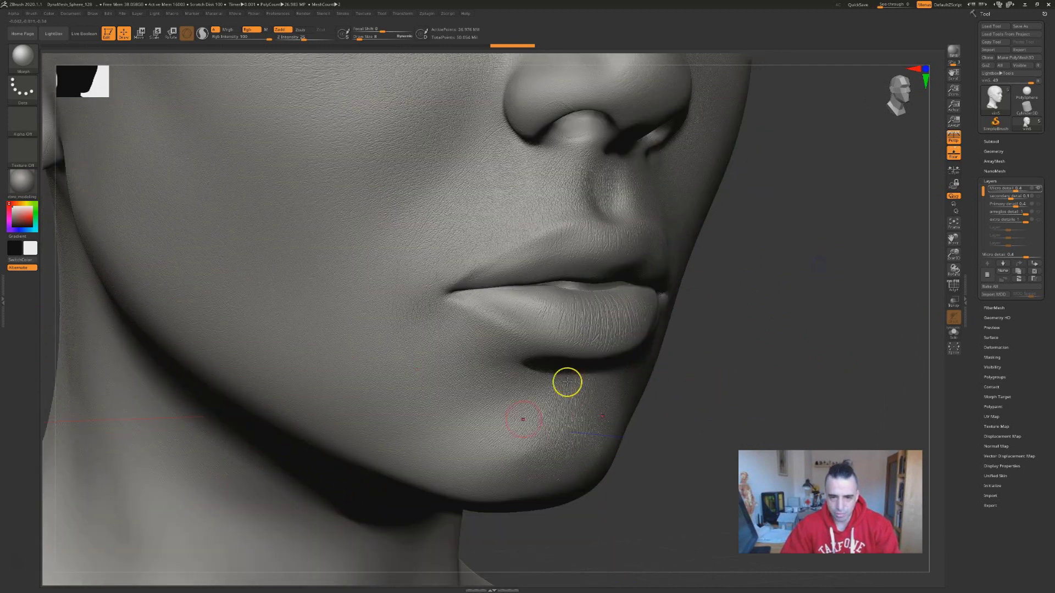
{"action": "left_click_drag", "start_coordinate": [793, 357], "coordinate": [769, 279]}
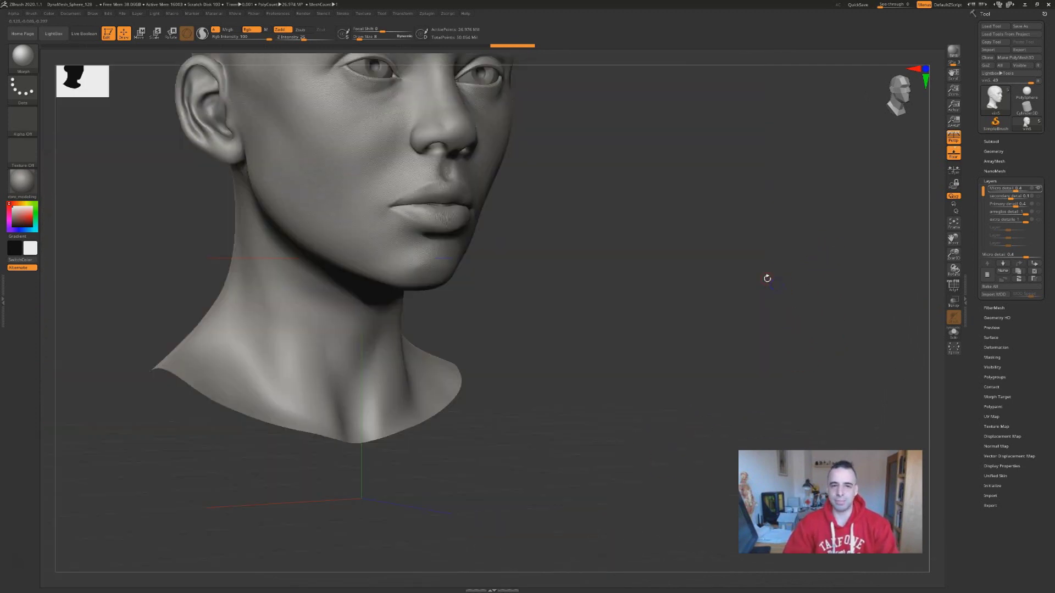
{"action": "left_click_drag", "start_coordinate": [638, 253], "coordinate": [725, 389], "text": "alt"}
Switch to Unreal Editor with the Vin_raytracing project and change the full-screen viewport to the full editor layout.
{"action": "key", "text": "alt+Tab"}
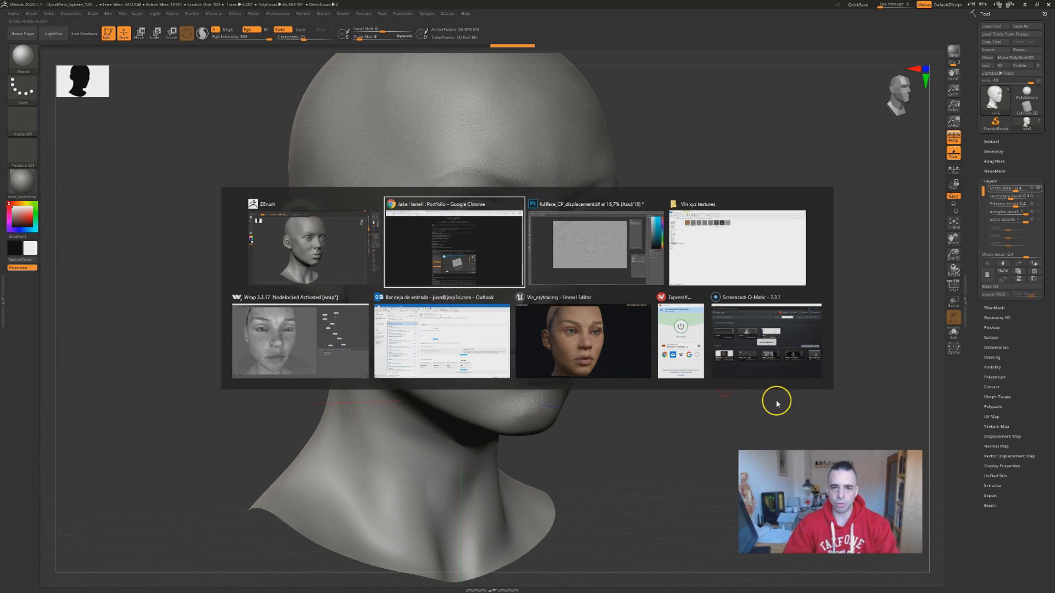
{"action": "left_click", "coordinate": [553, 363]}
{"action": "left_click", "coordinate": [707, 333]}
{"action": "key", "text": "F11"}
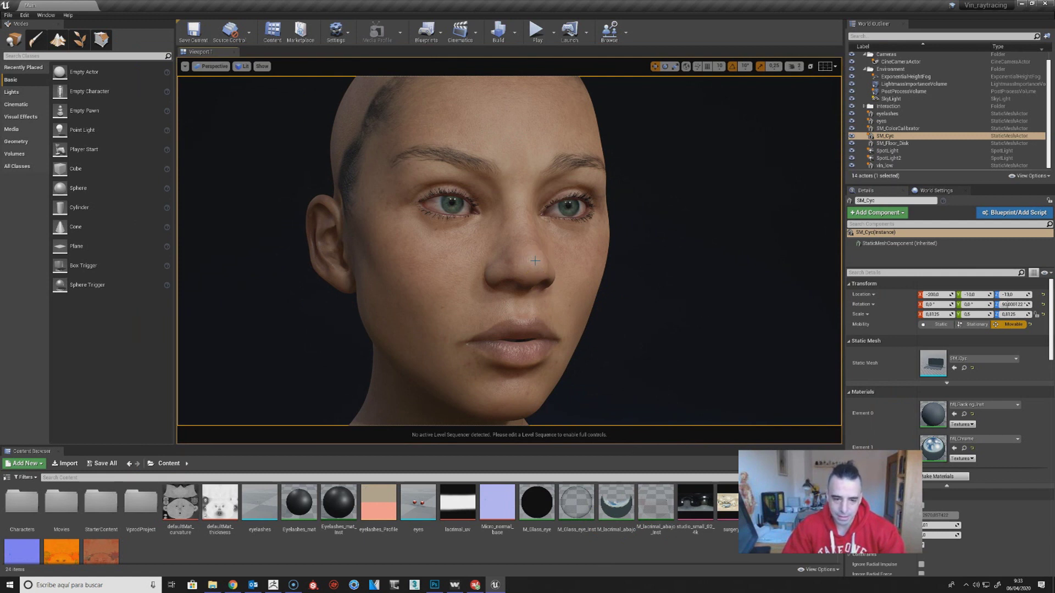
Open the Micro_normal_base texture, examine the skin detail around the eye area and close it.
{"action": "double_click", "coordinate": [499, 508]}
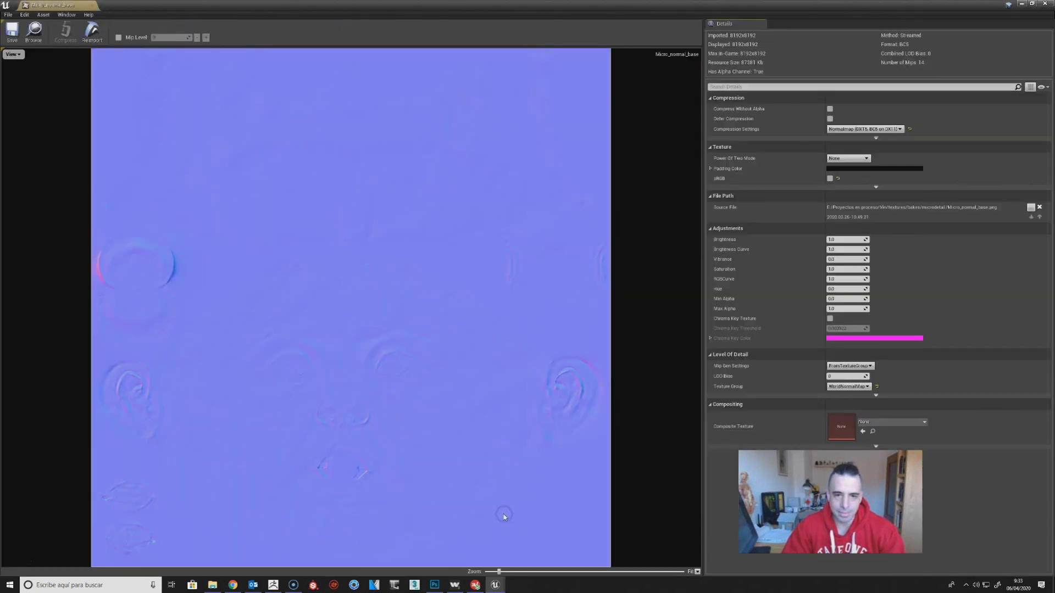
{"action": "scroll", "coordinate": [349, 372], "scroll_direction": "up", "scroll_amount": 1}
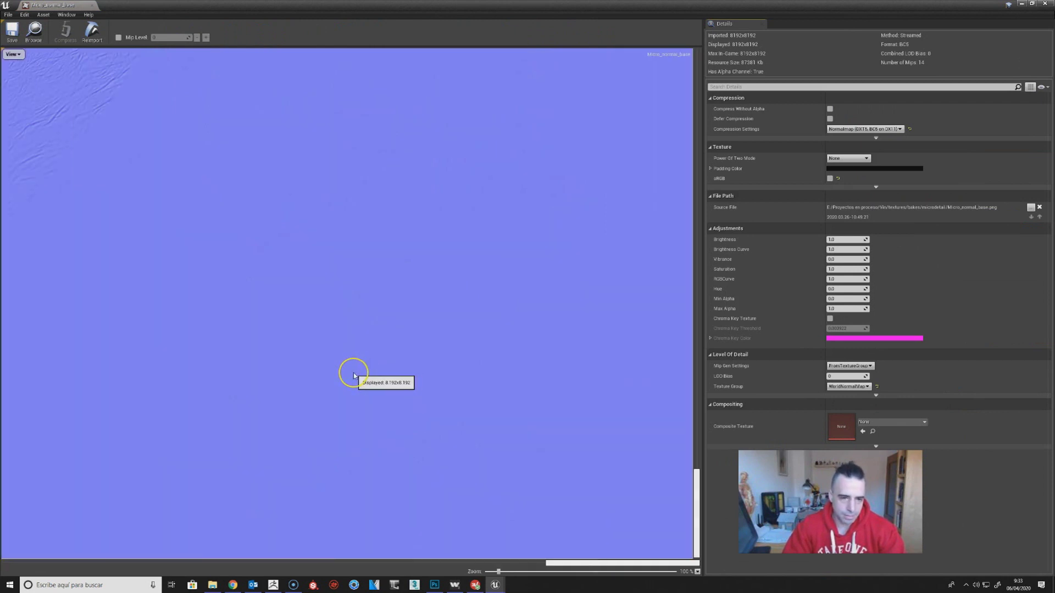
{"action": "scroll", "coordinate": [261, 350], "scroll_direction": "up", "scroll_amount": 4}
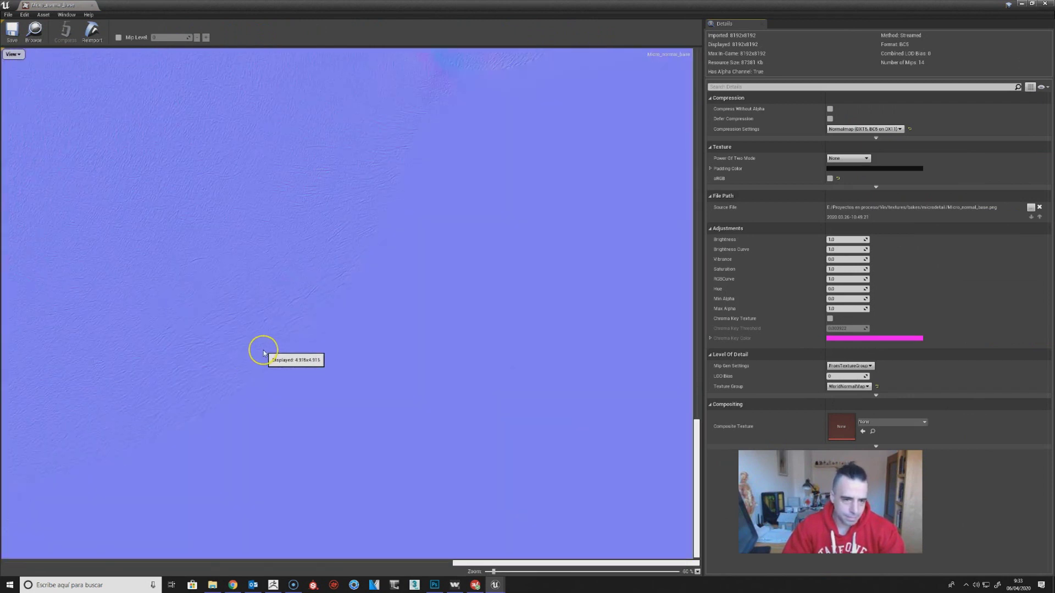
{"action": "left_click_drag", "start_coordinate": [483, 563], "coordinate": [311, 556]}
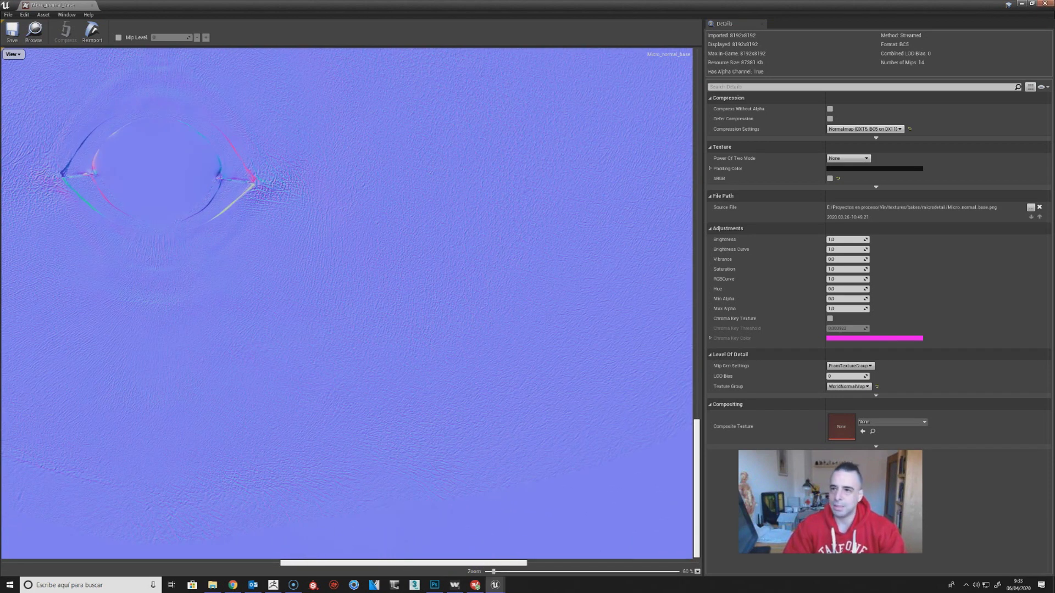
{"action": "left_click", "coordinate": [1047, 5]}
Open the vin_low head's material instance M_Head_Inst1 and frame the face's eye and nose area beside its window.
{"action": "left_click", "coordinate": [521, 273]}
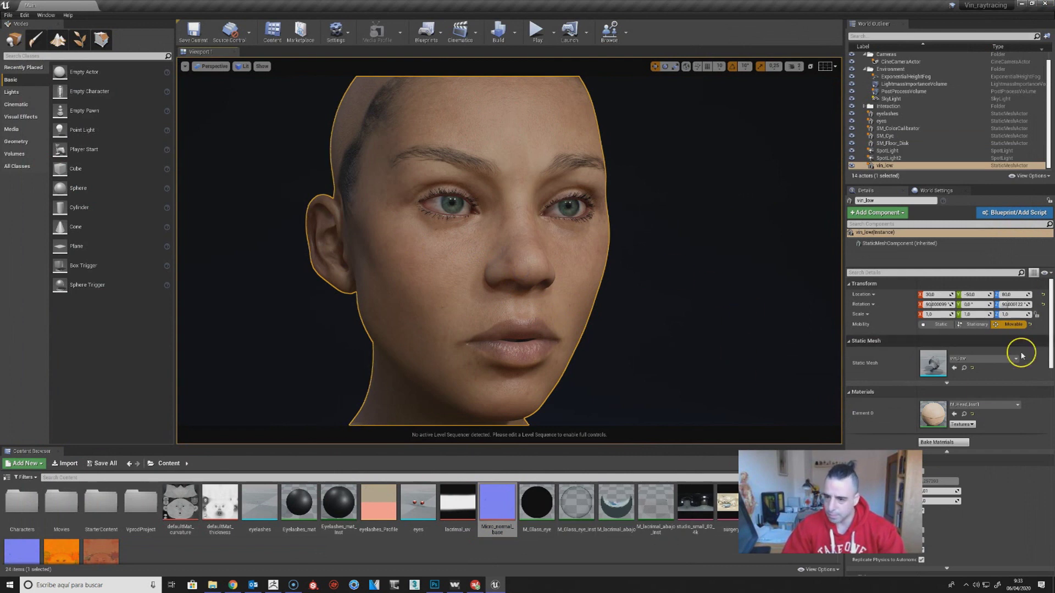
{"action": "left_click", "coordinate": [964, 415]}
{"action": "double_click", "coordinate": [231, 512]}
{"action": "left_click_drag", "start_coordinate": [393, 4], "coordinate": [820, 81]}
{"action": "mouse_move", "coordinate": [465, 154]}
{"action": "right_mouse_down", "text": "alt"}
{"action": "mouse_move", "coordinate": [594, 270]}
{"action": "mouse_move", "coordinate": [538, 346]}
{"action": "mouse_move", "coordinate": [525, 352]}
{"action": "mouse_move", "coordinate": [458, 200]}
{"action": "right_mouse_up", "text": "alt"}
{"action": "left_click_drag", "start_coordinate": [454, 175], "coordinate": [485, 162], "text": "alt"}
{"action": "right_click_drag", "start_coordinate": [445, 181], "coordinate": [469, 179], "text": "alt"}
{"action": "left_click_drag", "start_coordinate": [834, 85], "coordinate": [868, 75]}
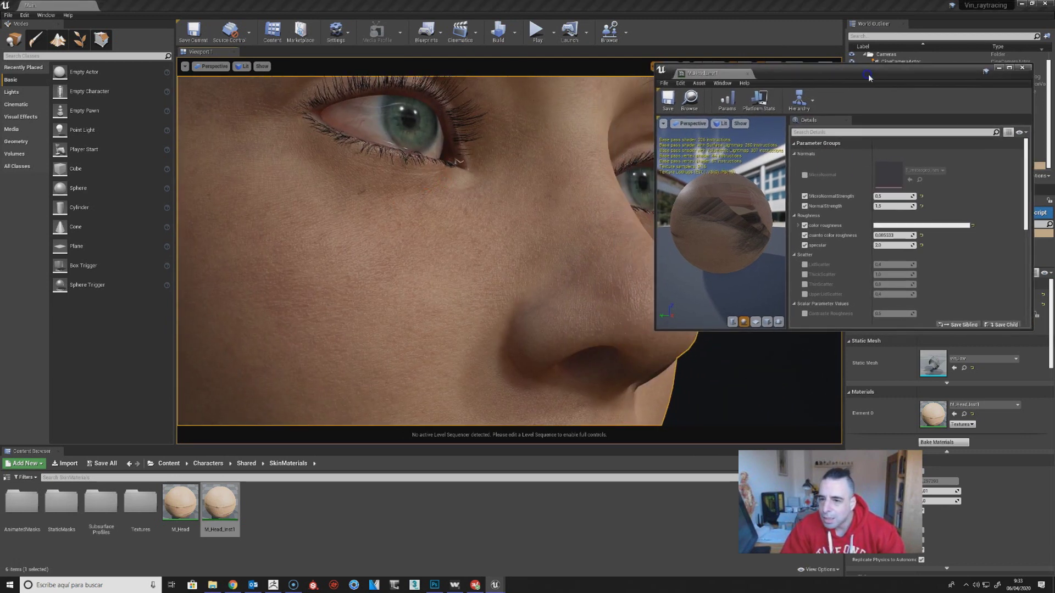
Compare other MicroNormalStrength values on the head material with the skin in the viewport and restore it to 0.5.
{"action": "left_click", "coordinate": [880, 197]}
{"action": "left_click", "coordinate": [893, 206]}
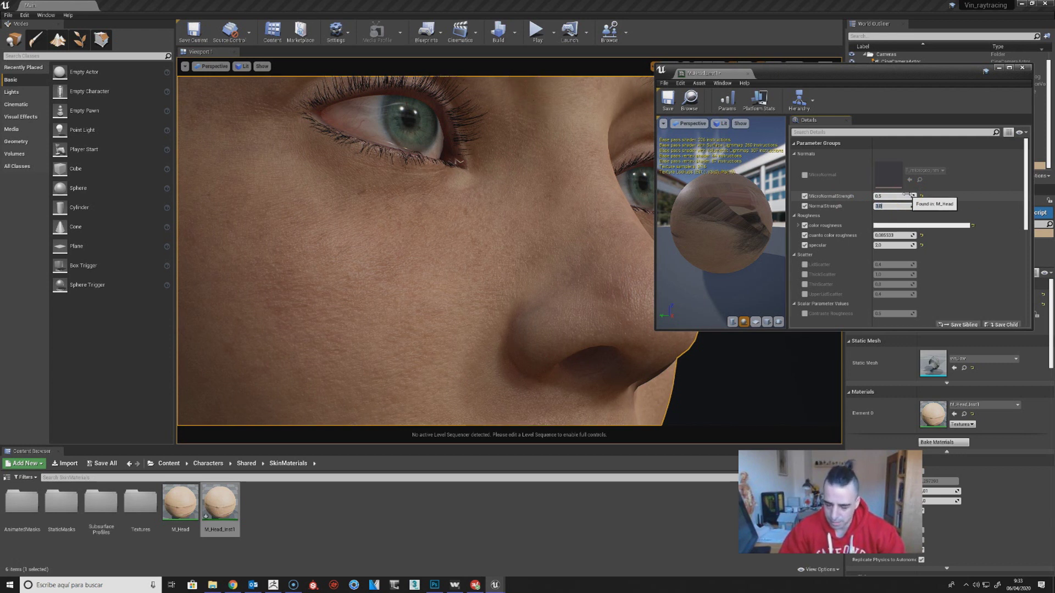
{"action": "left_click", "coordinate": [882, 196]}
{"action": "left_click", "coordinate": [922, 206]}
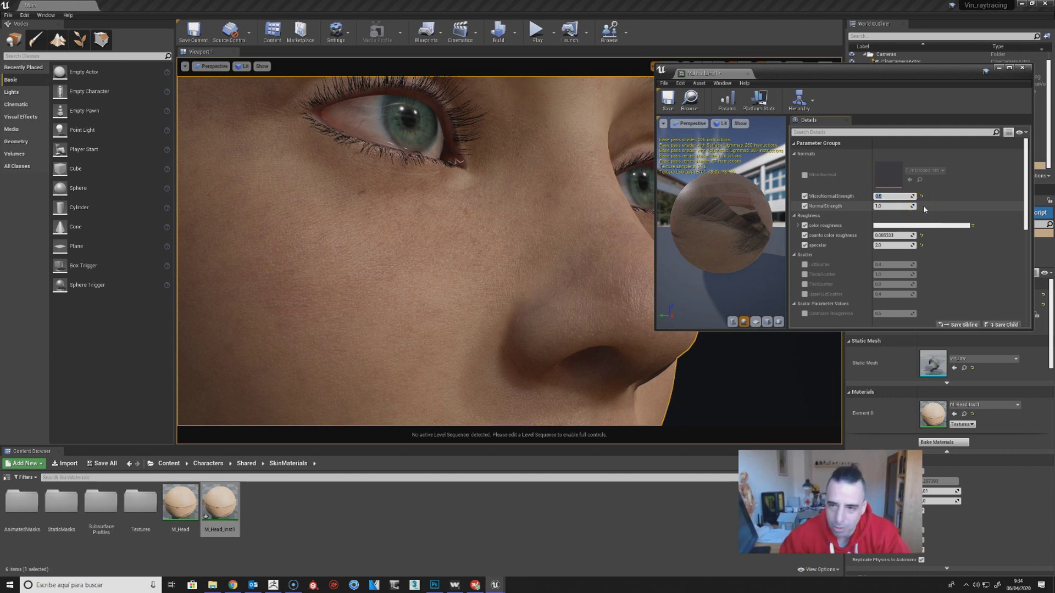
{"action": "left_click", "coordinate": [475, 236]}
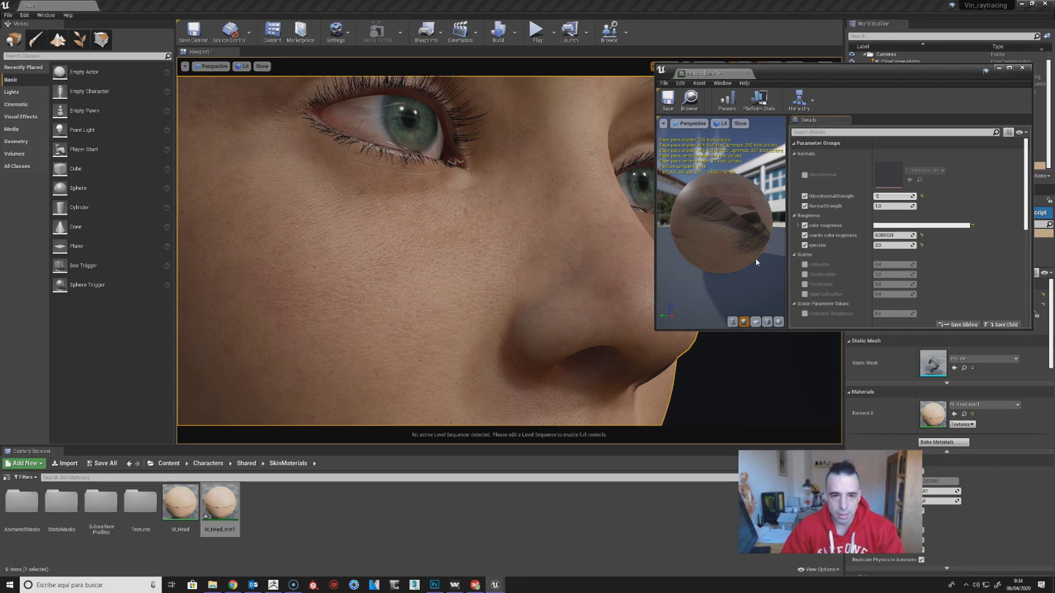
{"action": "key", "text": "Return"}
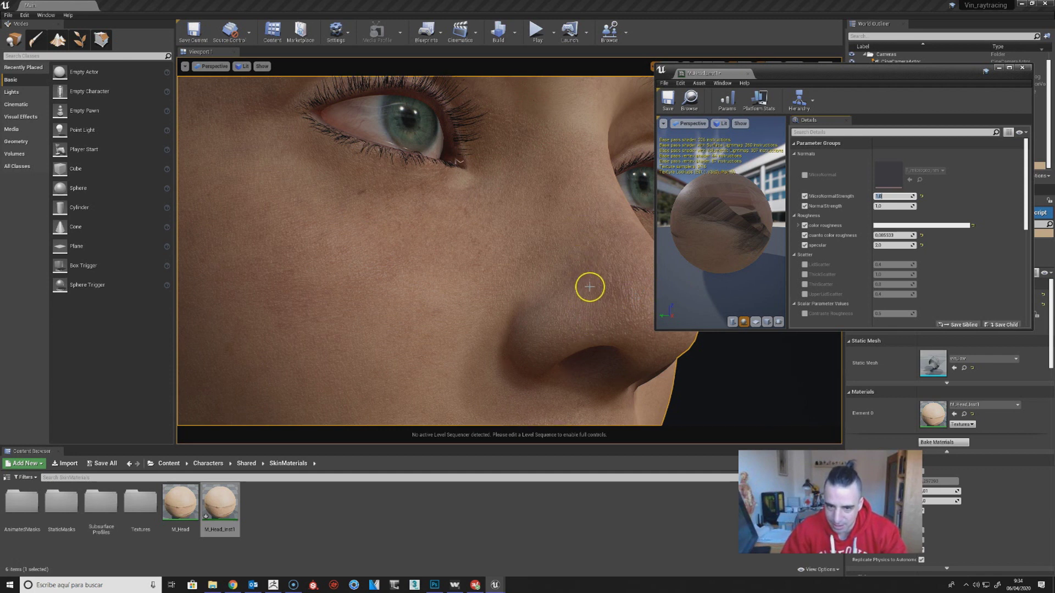
{"action": "type", "text": "0.5"}
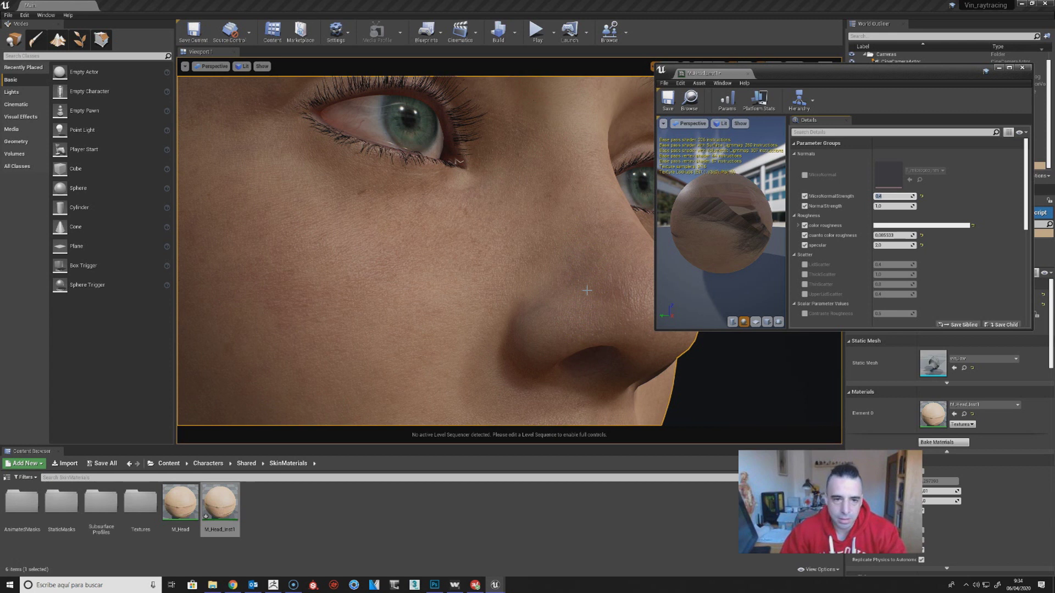
Examine the rendered skin around both eyes and the nose and close the material instance.
{"action": "left_click_drag", "start_coordinate": [518, 293], "coordinate": [492, 313], "text": "alt"}
{"action": "right_click_drag", "start_coordinate": [493, 313], "coordinate": [514, 313]}
{"action": "left_click", "coordinate": [1022, 67]}
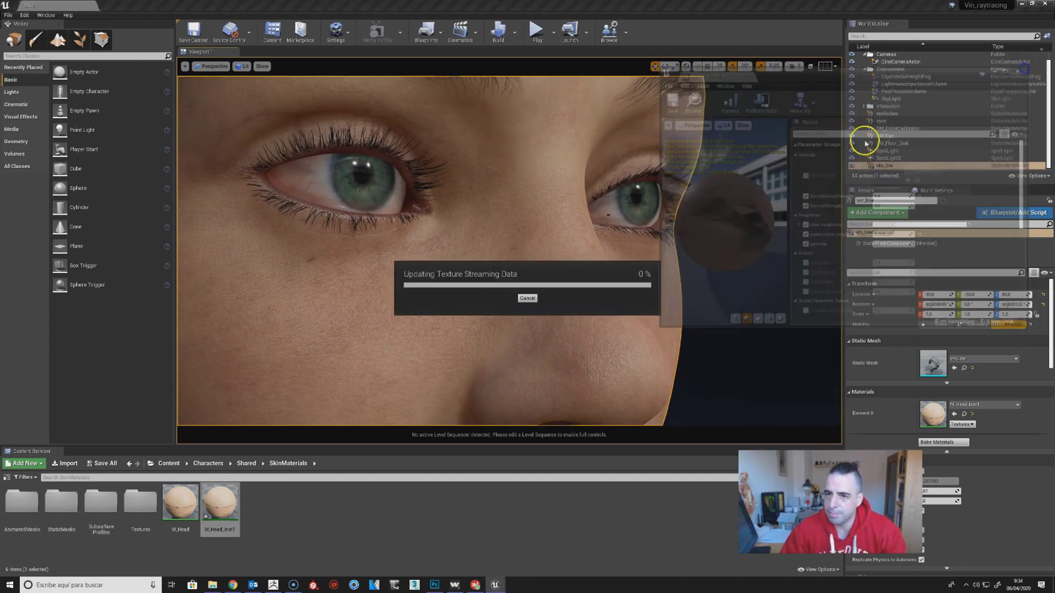
Switch back to ZBrush and examine the Micro detail layer on the cheek up close and on the whole head.
{"action": "key", "text": "alt+Tab"}
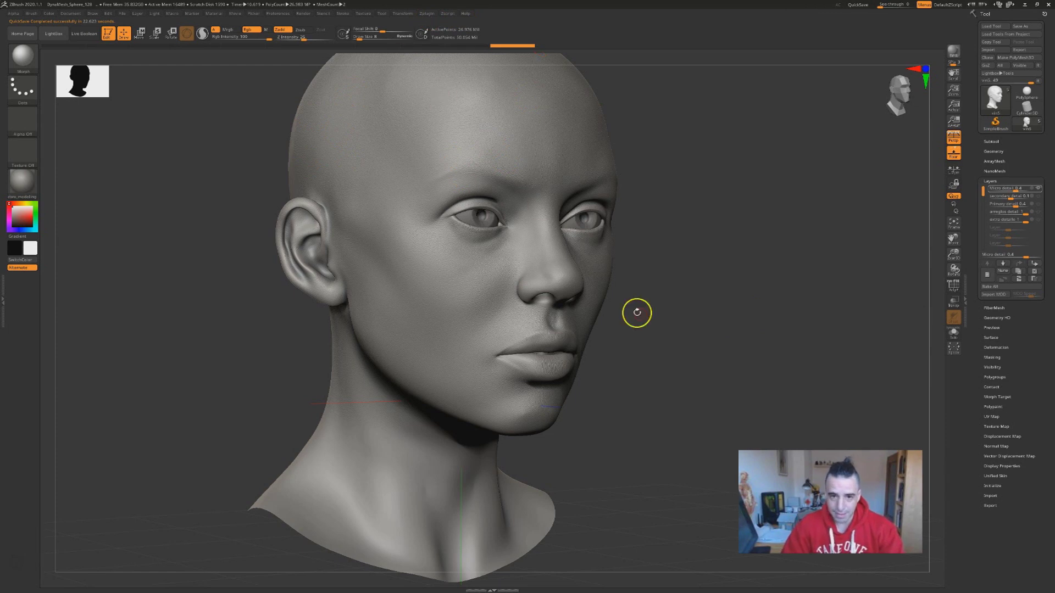
{"action": "mouse_move", "coordinate": [691, 337]}
{"action": "left_mouse_down"}
{"action": "mouse_move", "coordinate": [657, 340]}
{"action": "mouse_move", "coordinate": [728, 332]}
{"action": "left_mouse_up"}
{"action": "left_click_drag", "start_coordinate": [690, 362], "coordinate": [693, 386], "text": "alt"}
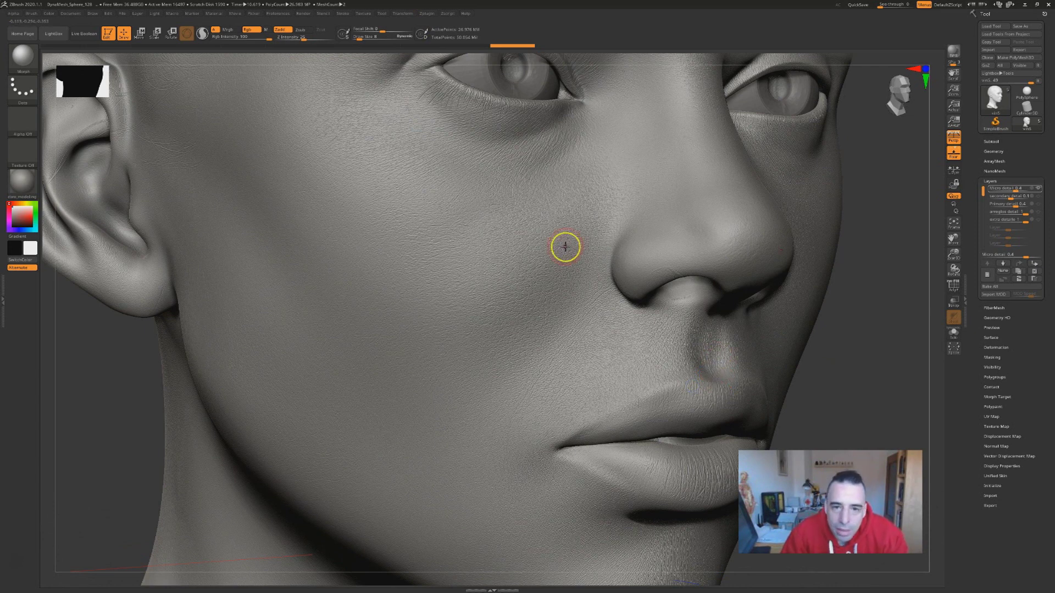
{"action": "left_click_drag", "start_coordinate": [875, 366], "coordinate": [877, 408], "text": "alt"}
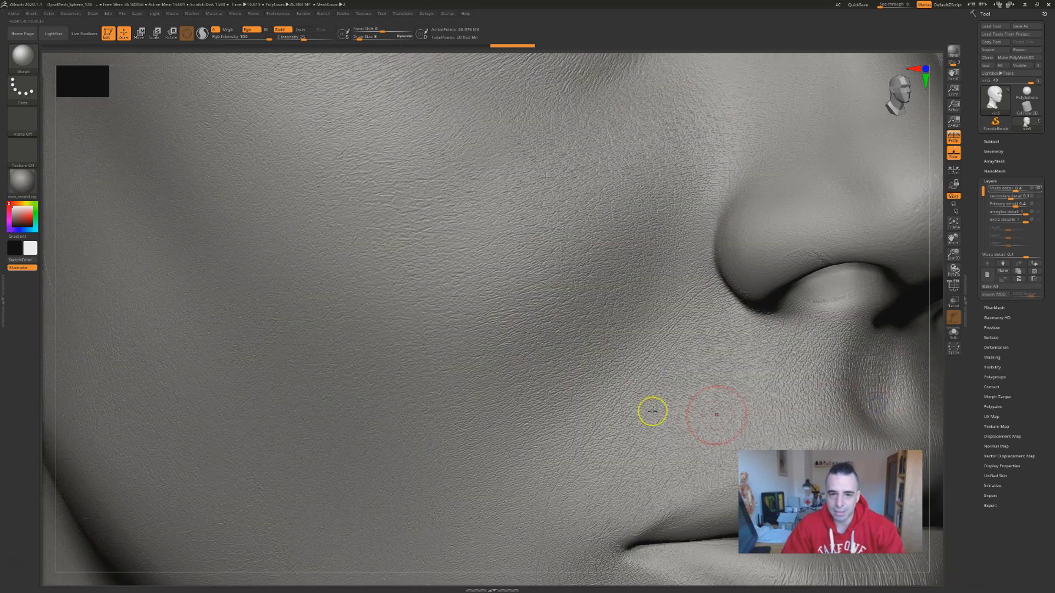
{"action": "key", "text": "f"}
{"action": "left_click_drag", "start_coordinate": [867, 353], "coordinate": [739, 312]}
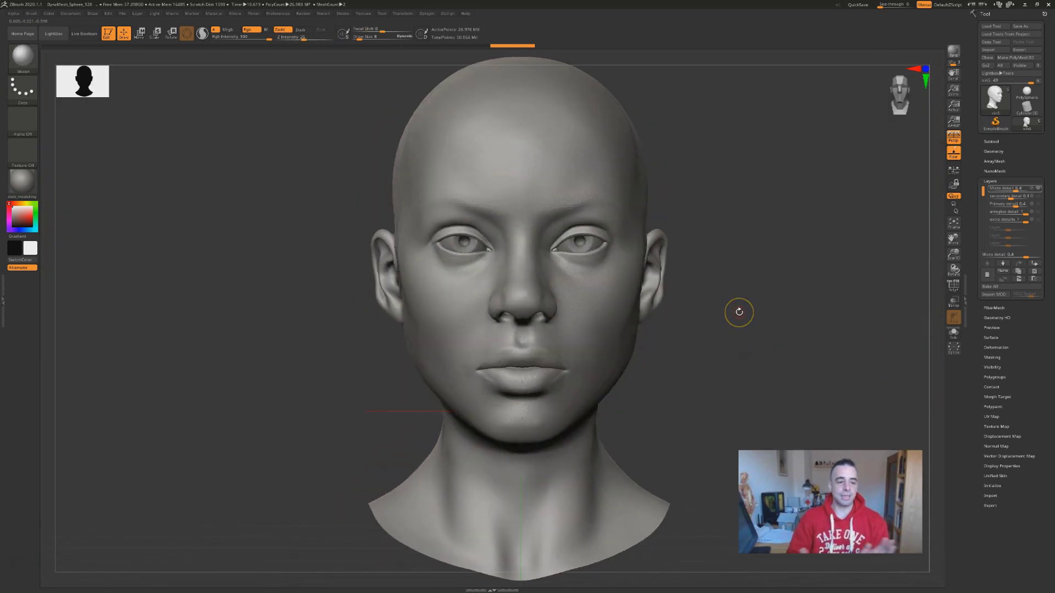